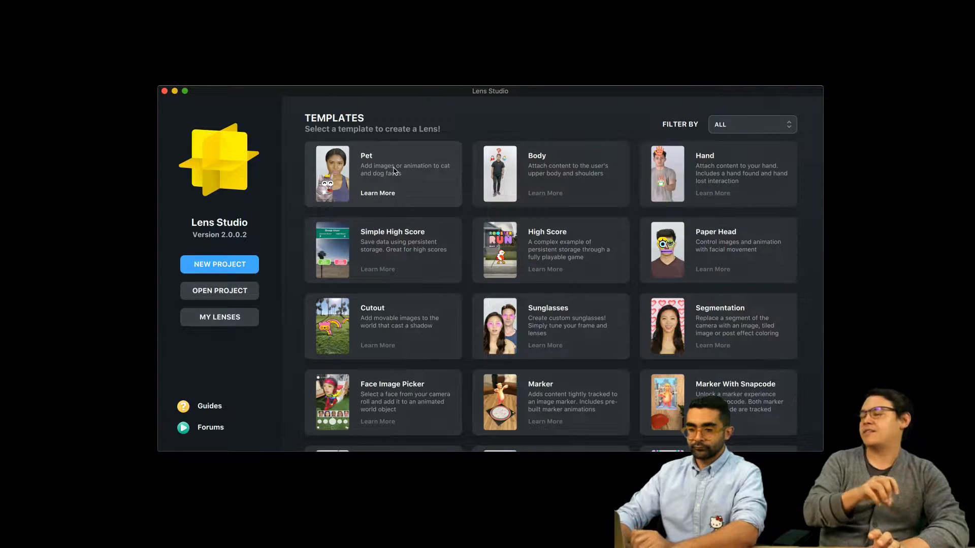
# - Look over the Lens Studio website and examine the Pet, Body and Hand templates on the start screen
pyautogui.moveTo(10, 293)
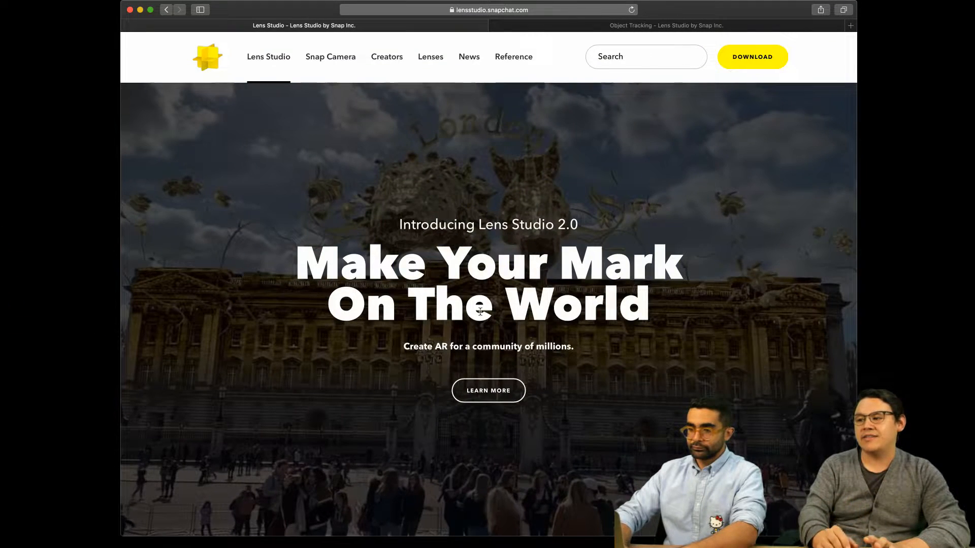
pyautogui.scroll(-2, 500, 246)
pyautogui.scroll(2, 500, 247)
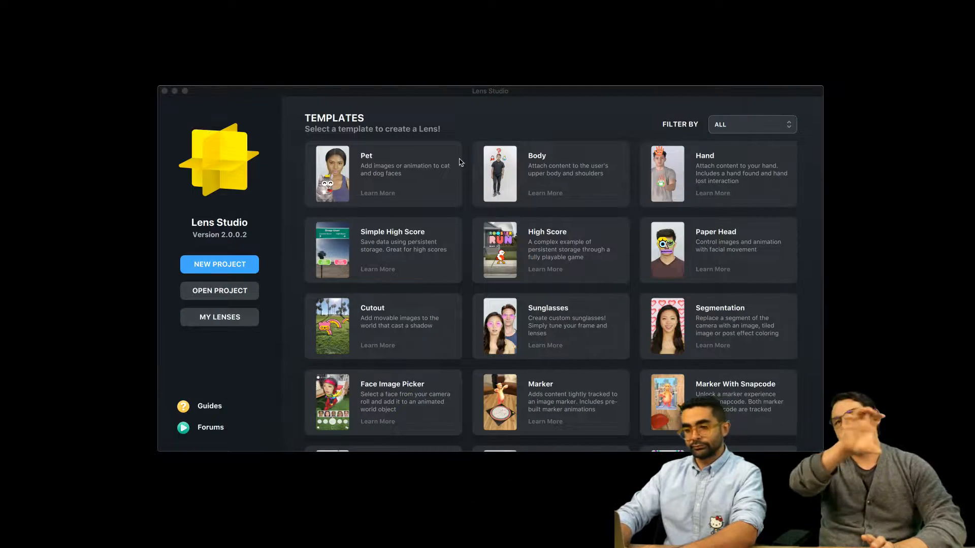
pyautogui.click(436, 108)
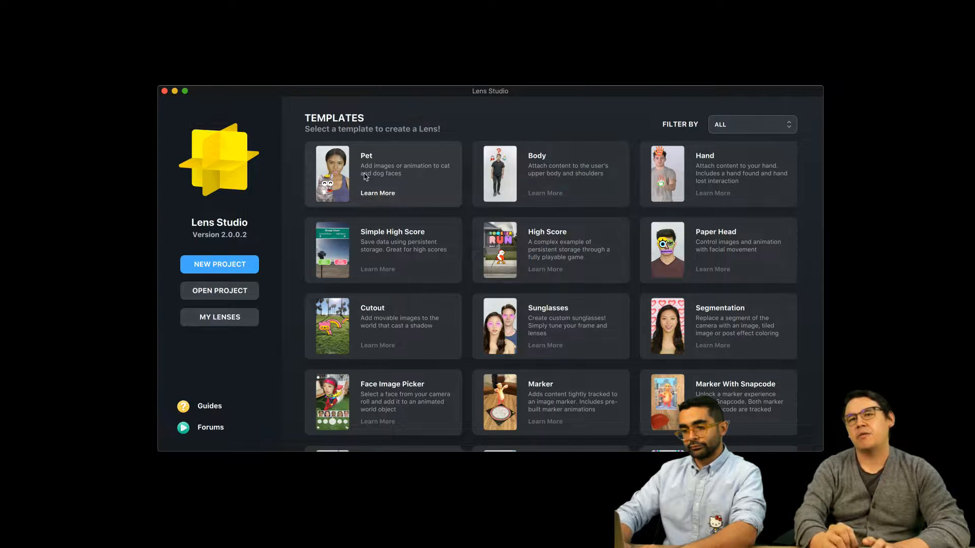
pyautogui.moveTo(345, 182)
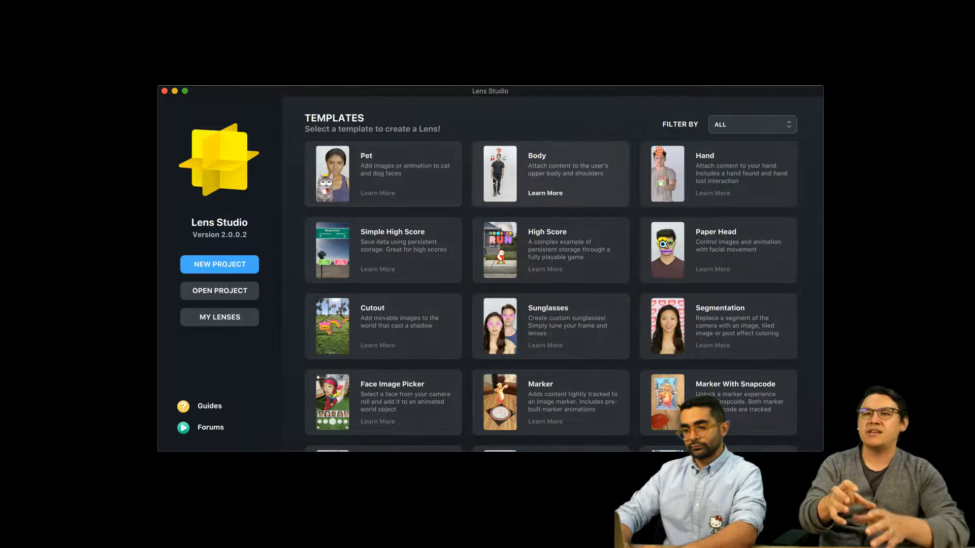
pyautogui.moveTo(505, 176)
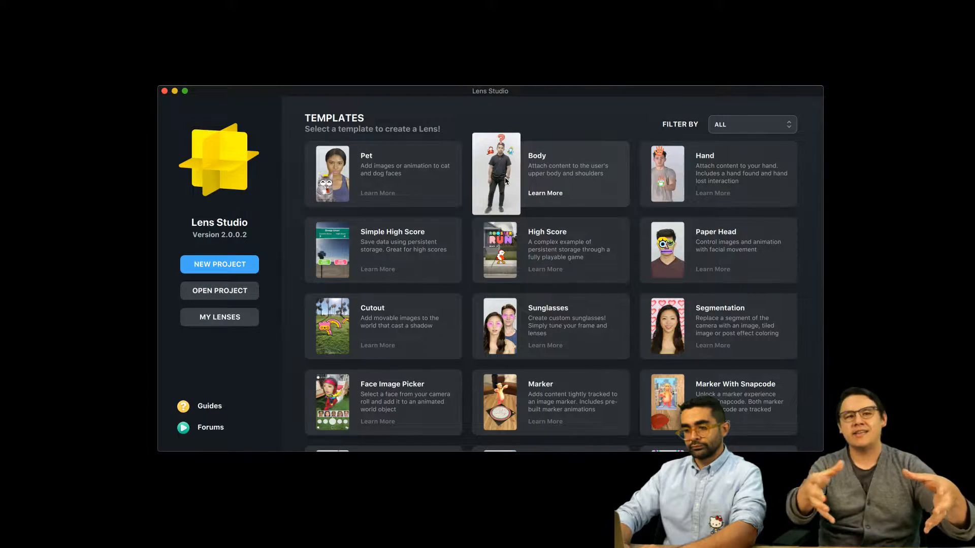
pyautogui.moveTo(662, 192)
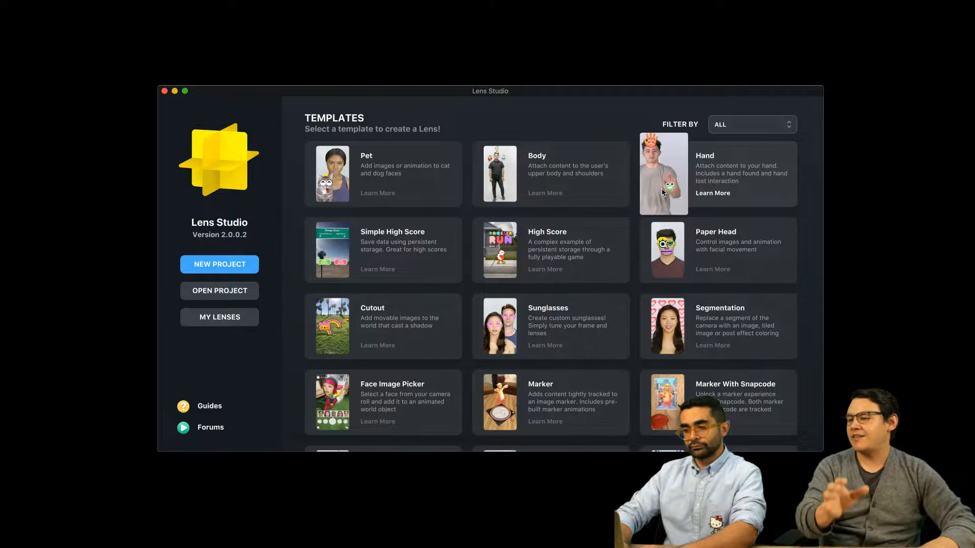
pyautogui.moveTo(327, 158)
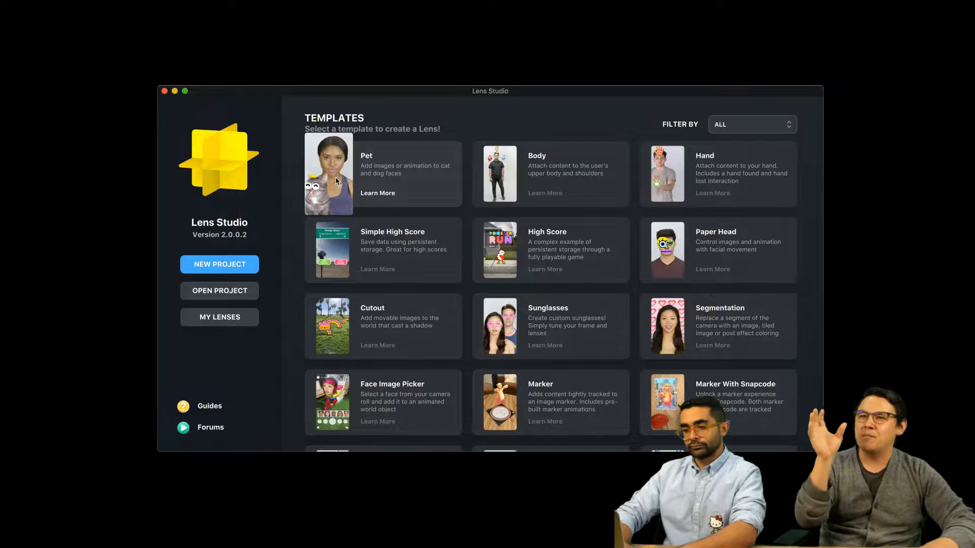
pyautogui.moveTo(514, 194)
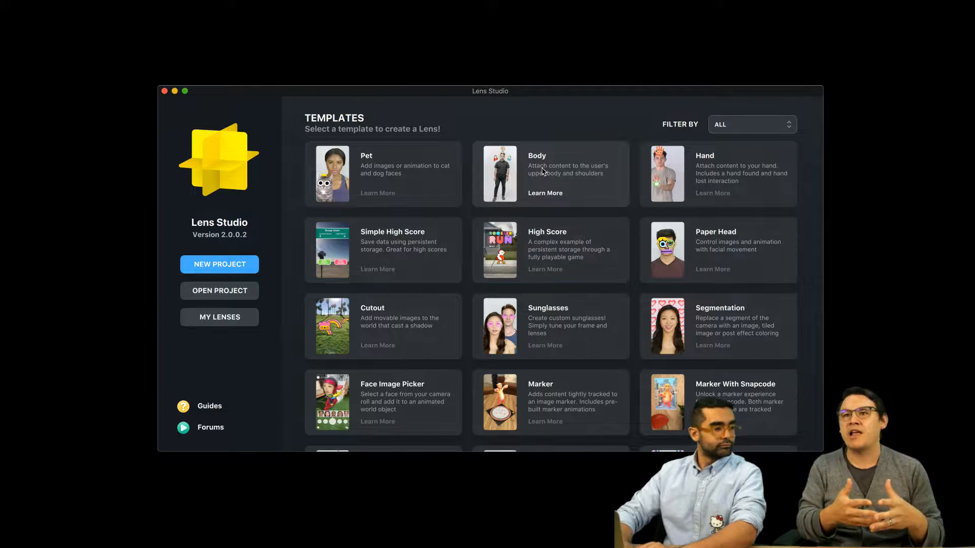
pyautogui.moveTo(666, 166)
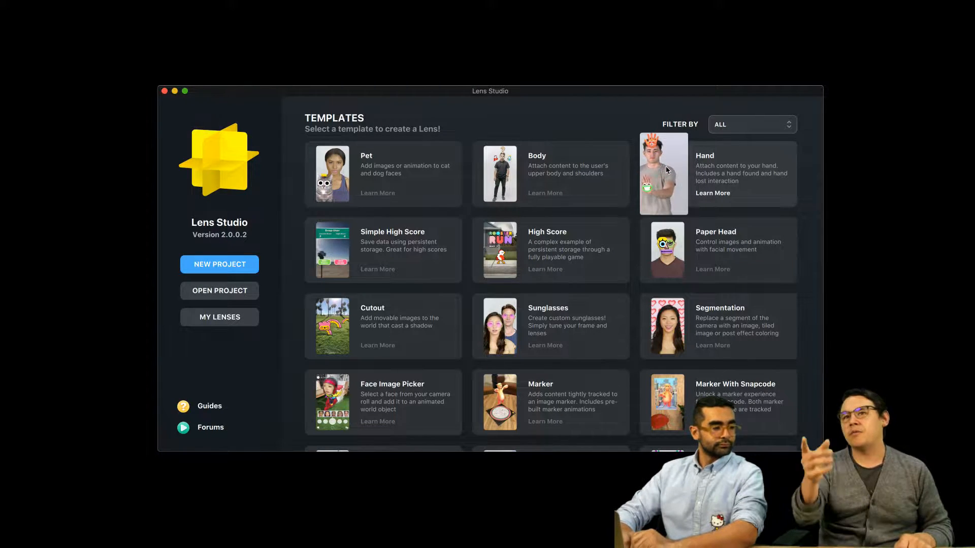
# - Create a project from the Pet template and preview it with the Cat.webm object tracking video
pyautogui.click(341, 165)
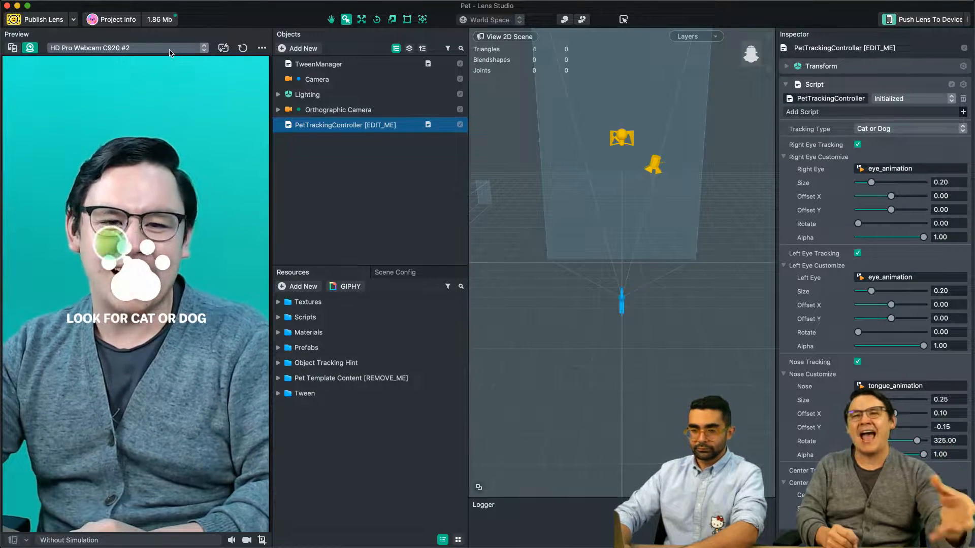
pyautogui.click(12, 48)
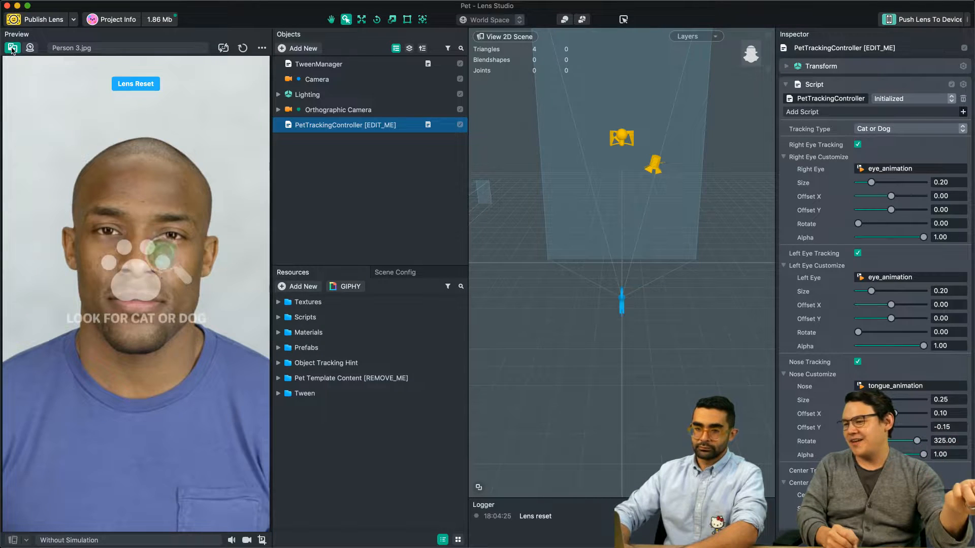
pyautogui.click(101, 48)
pyautogui.click(139, 68)
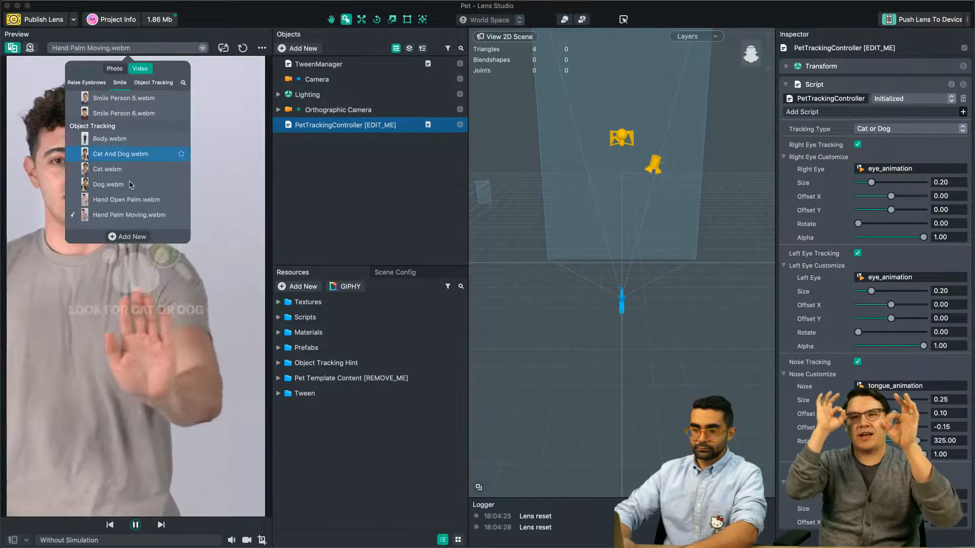
pyautogui.click(107, 170)
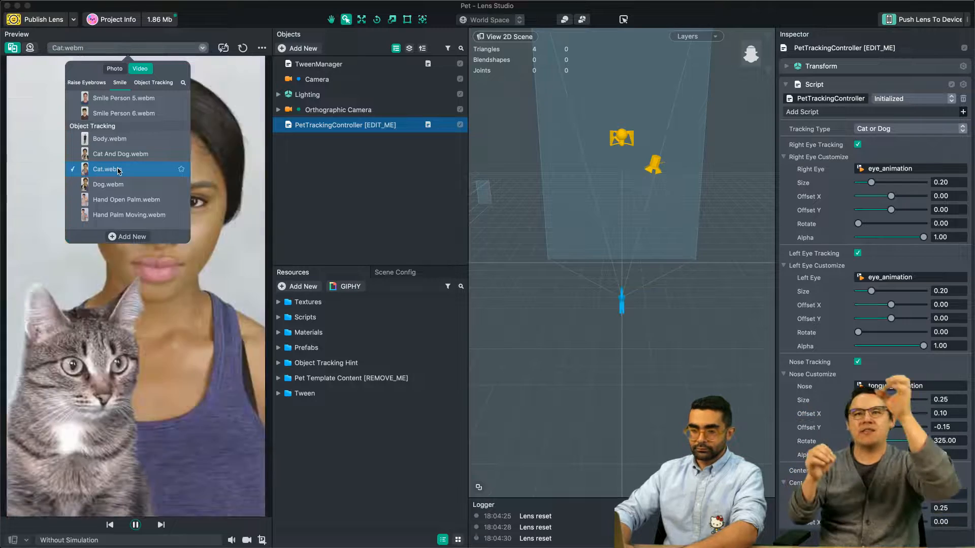
pyautogui.click(242, 217)
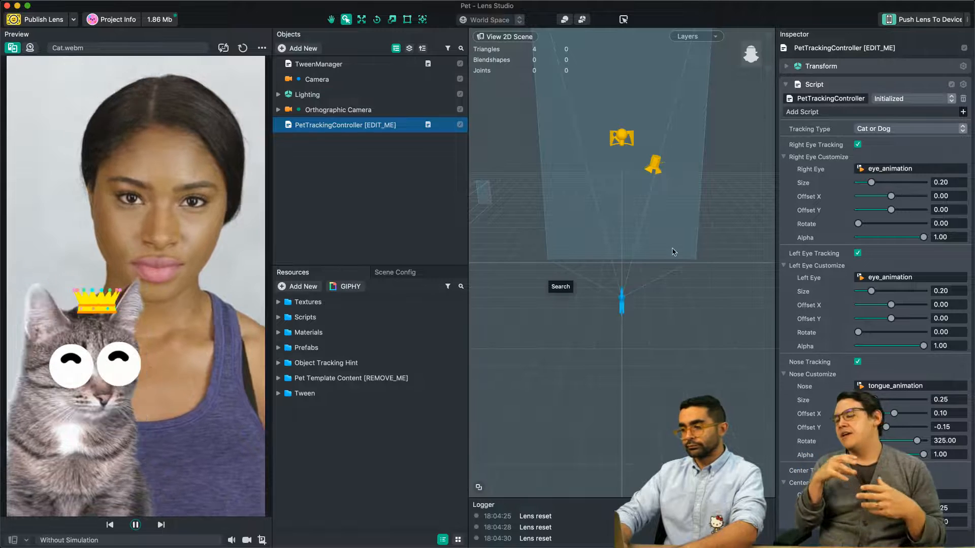
# - Set the right eye's size to 0.15 and its rotation to 187 in the pet tracking controller
pyautogui.scroll(-1, 833, 268)
pyautogui.scroll(-2, 833, 268)
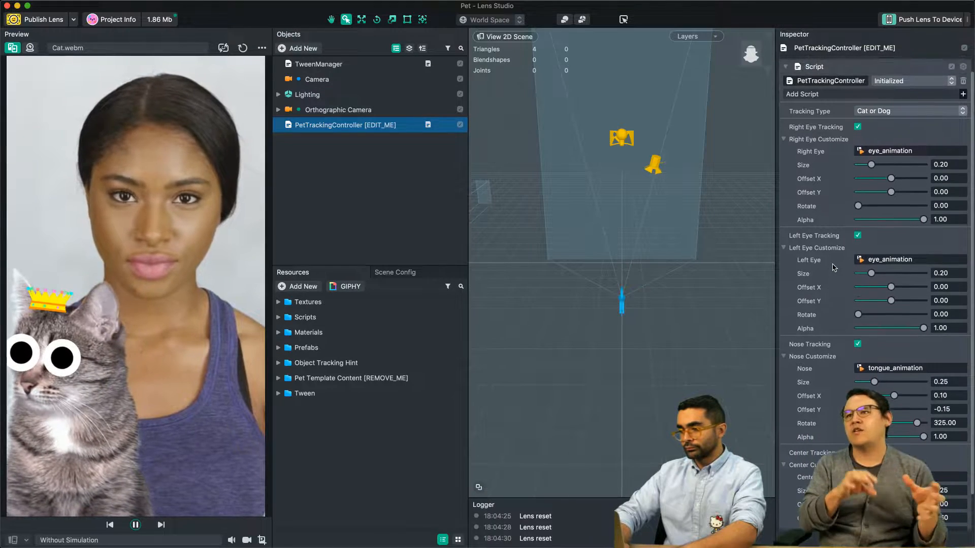
pyautogui.moveTo(872, 155); pyautogui.dragTo(868, 156)
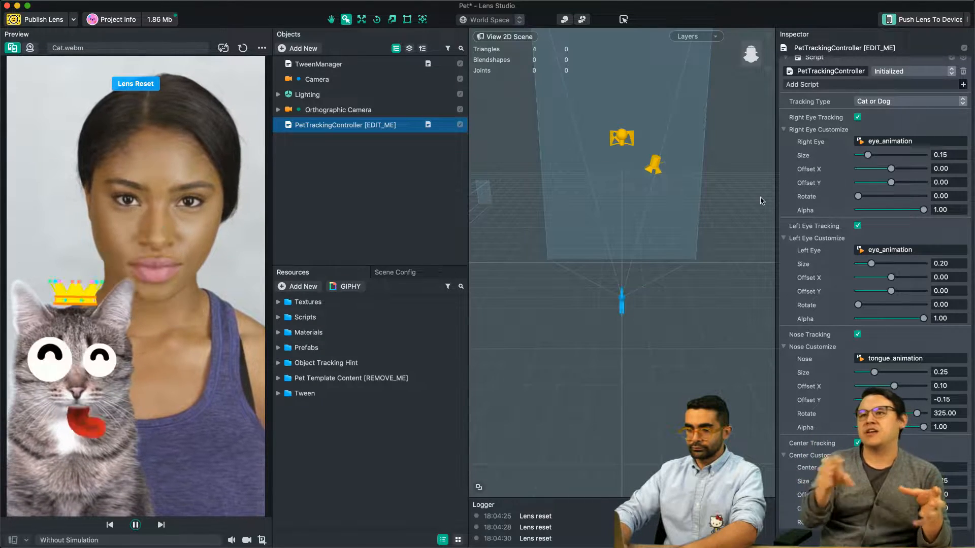
pyautogui.click(892, 197)
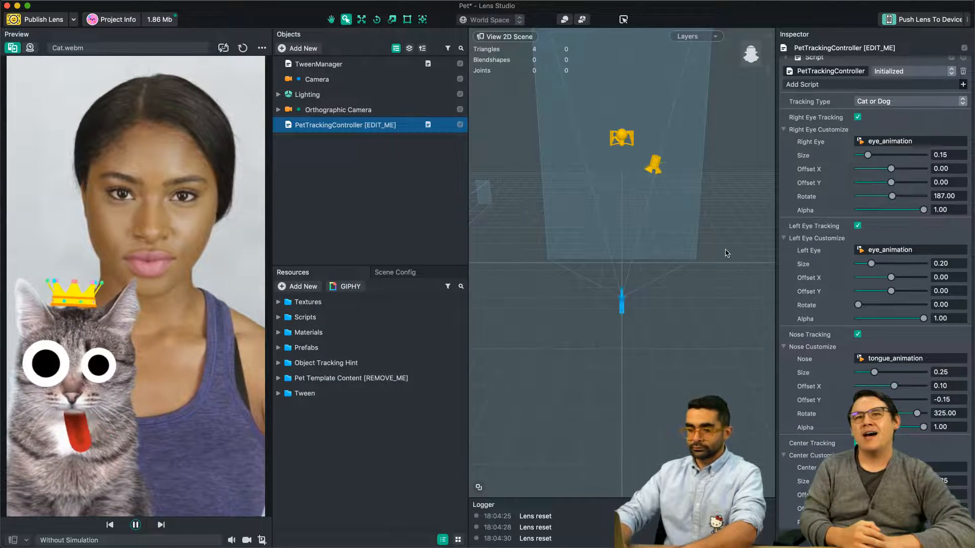
pyautogui.scroll(2, 867, 273)
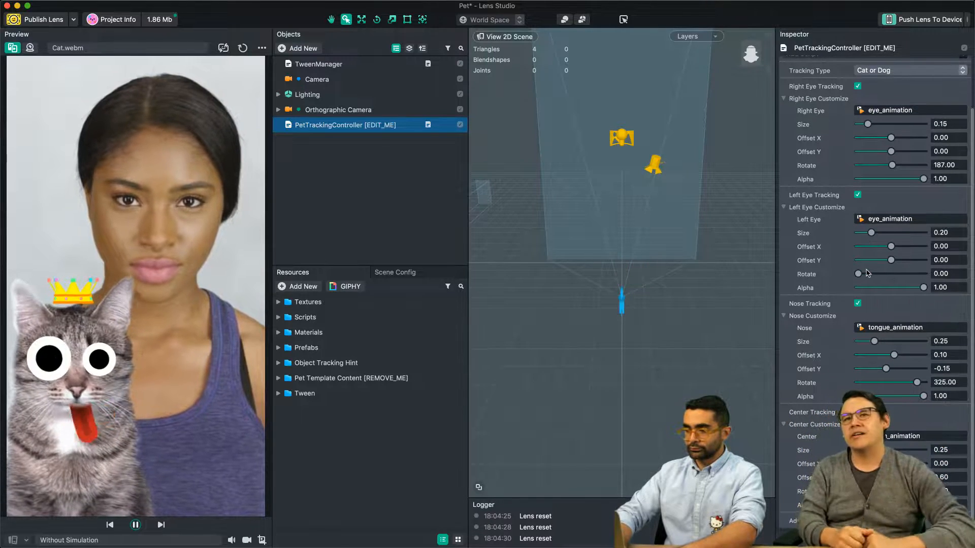
pyautogui.scroll(-1, 868, 272)
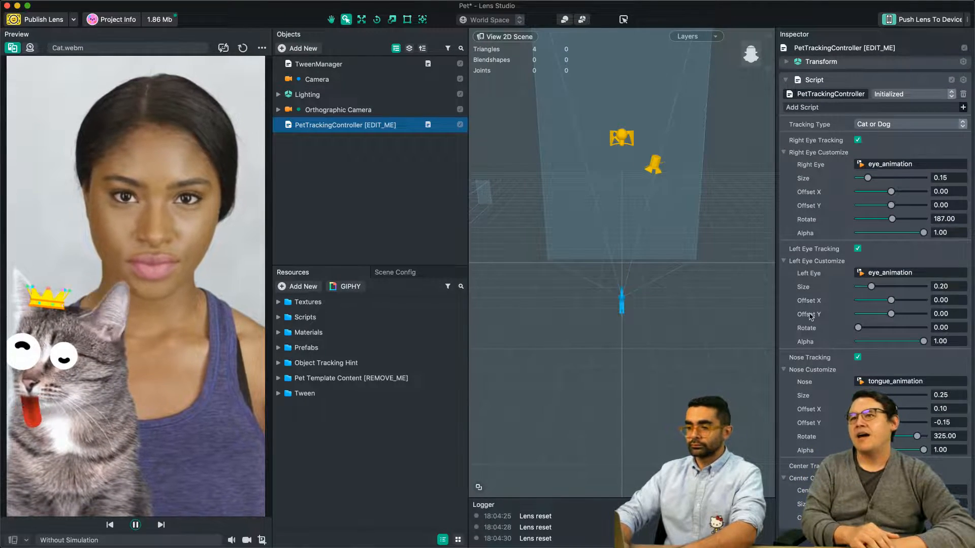
pyautogui.scroll(-2, 811, 316)
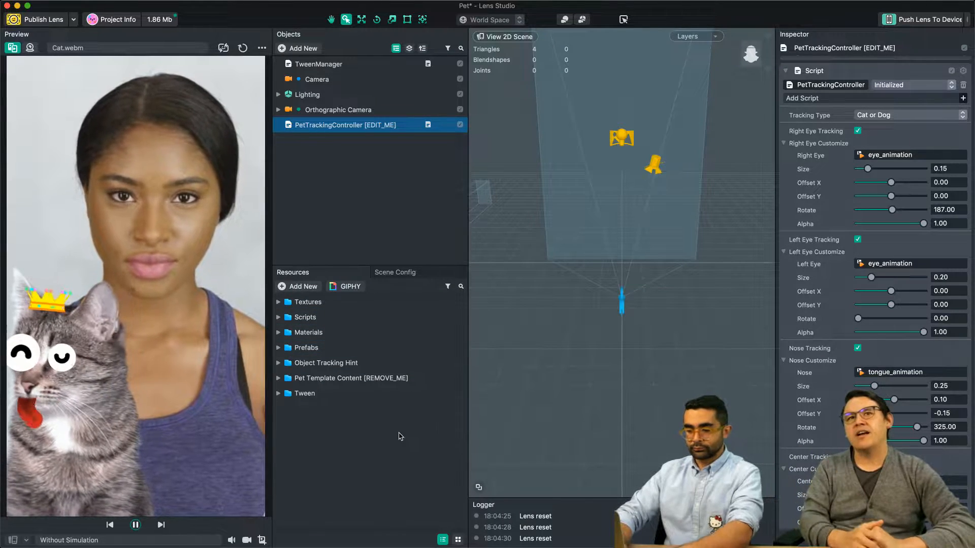
# - Create a new project from the Body template and preview it with the Body.webm object tracking video
pyautogui.press('super+n')
pyautogui.click(459, 279)
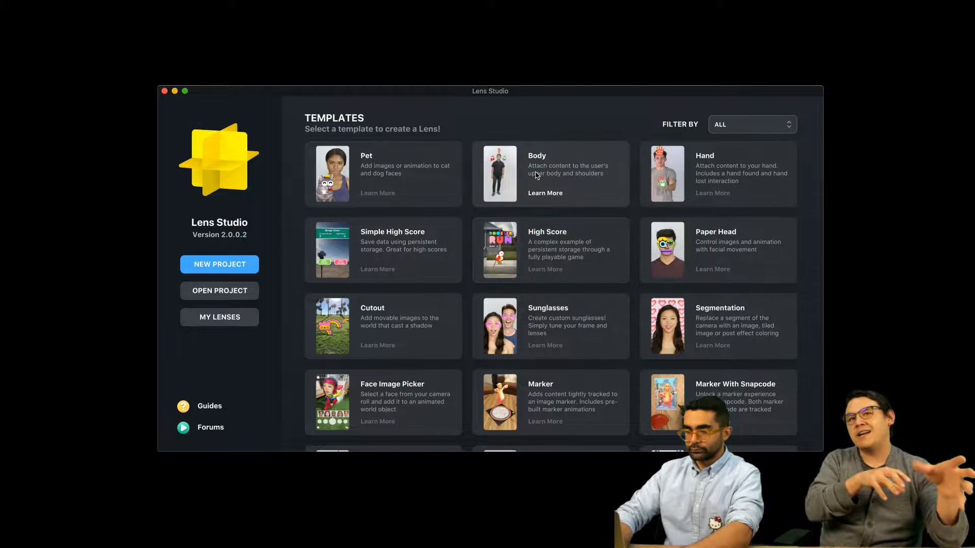
pyautogui.click(535, 176)
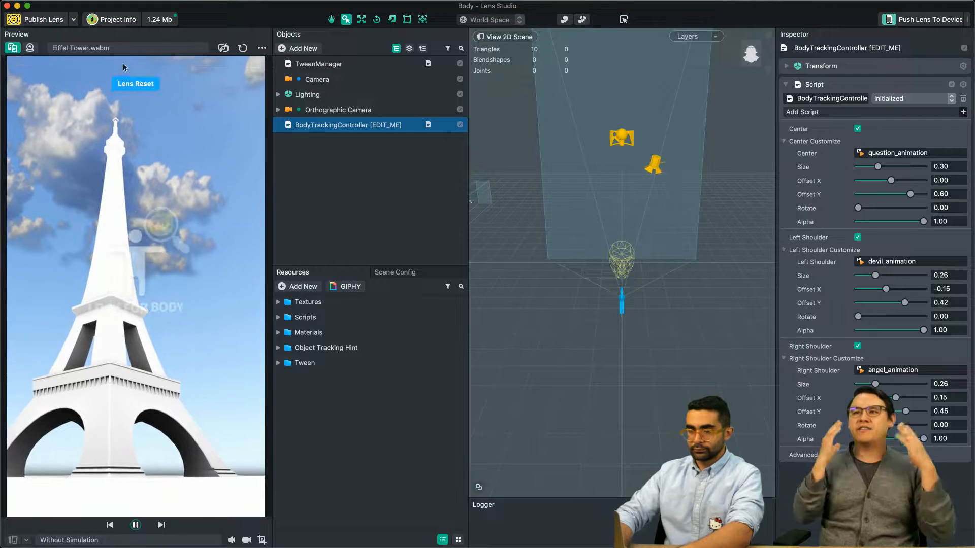
pyautogui.click(121, 49)
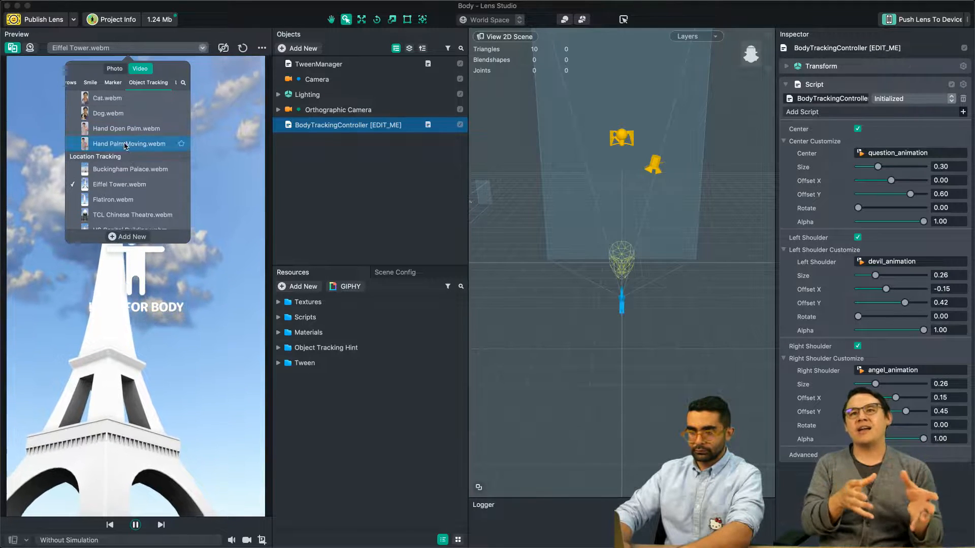
pyautogui.scroll(1, 127, 132)
pyautogui.click(133, 109)
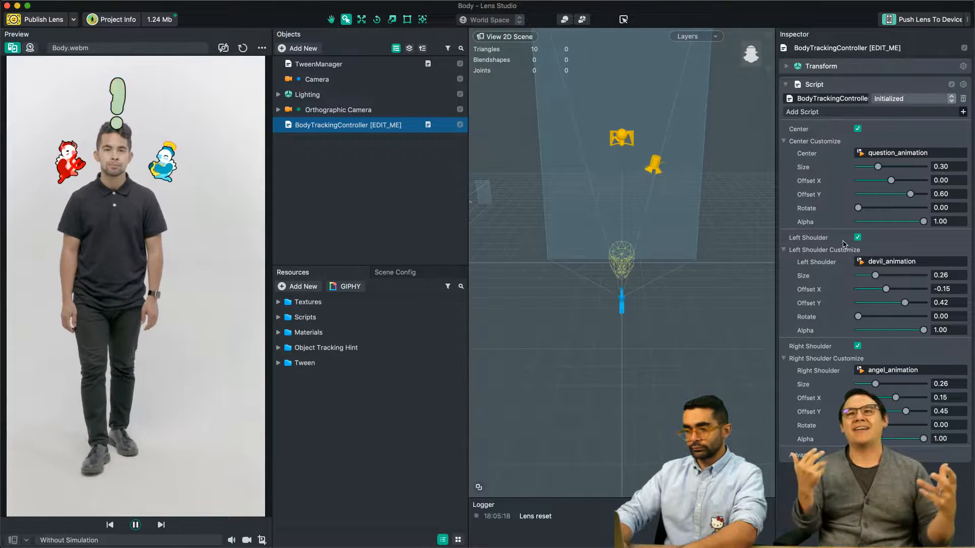
# - Set the center question animation's size to 0.50 and its Offset Y to 0.89
pyautogui.moveTo(877, 167); pyautogui.dragTo(883, 167)
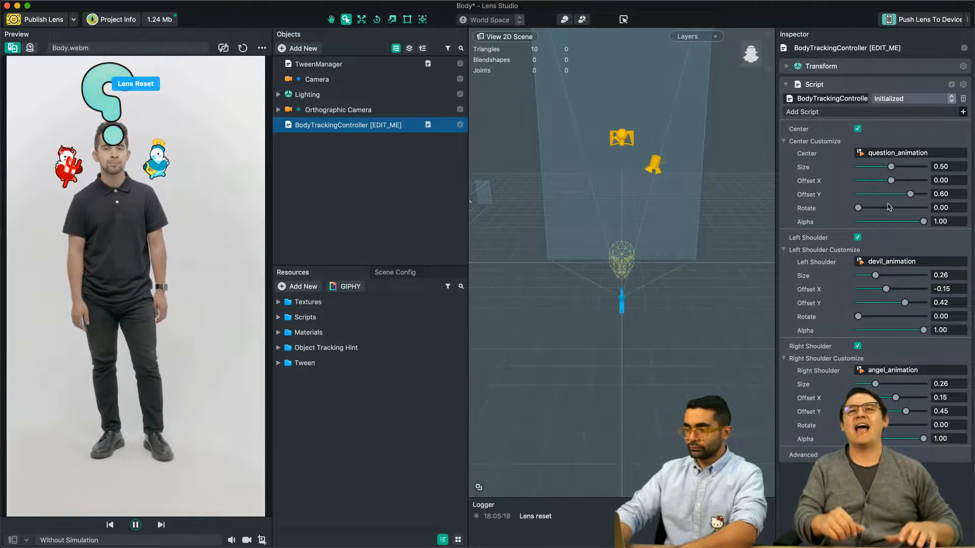
pyautogui.moveTo(907, 196); pyautogui.dragTo(920, 196)
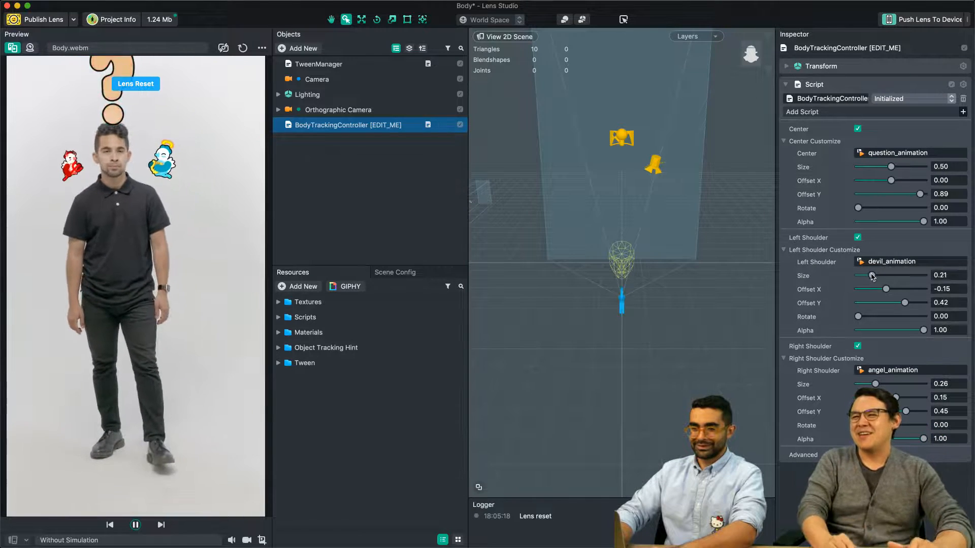
# - Enlarge the left shoulder's devil animation to size 0.35 and the right shoulder's angel animation to size 0.37
pyautogui.moveTo(879, 275); pyautogui.dragTo(881, 274)
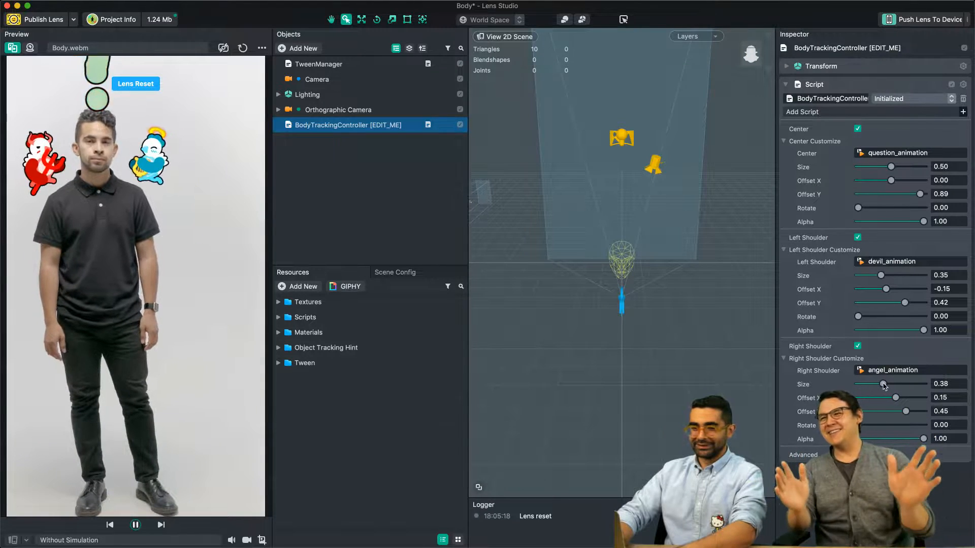
pyautogui.moveTo(883, 384); pyautogui.dragTo(883, 384)
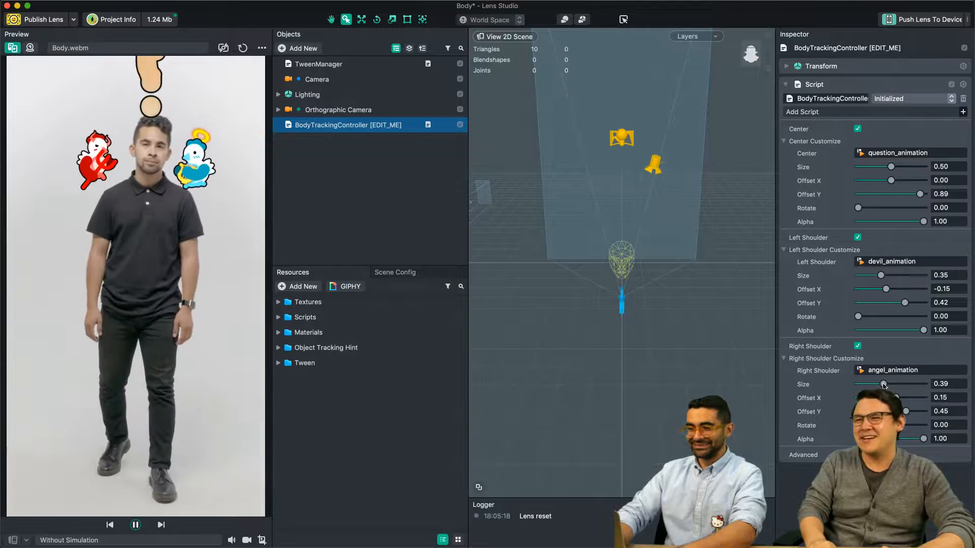
pyautogui.moveTo(883, 384); pyautogui.dragTo(882, 384)
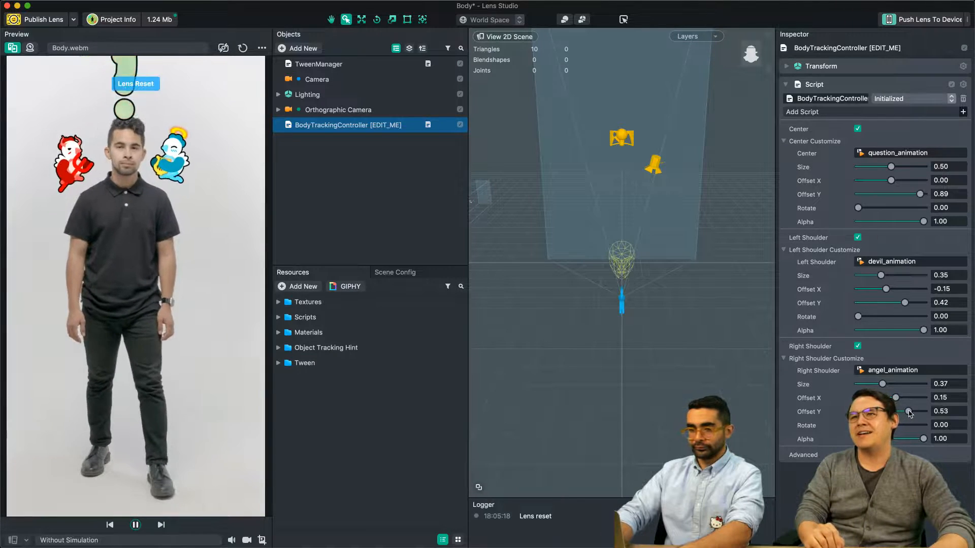
# - Set the right shoulder's angel animation to Offset Y 0.07 and Offset X 0
pyautogui.moveTo(909, 412); pyautogui.dragTo(915, 412)
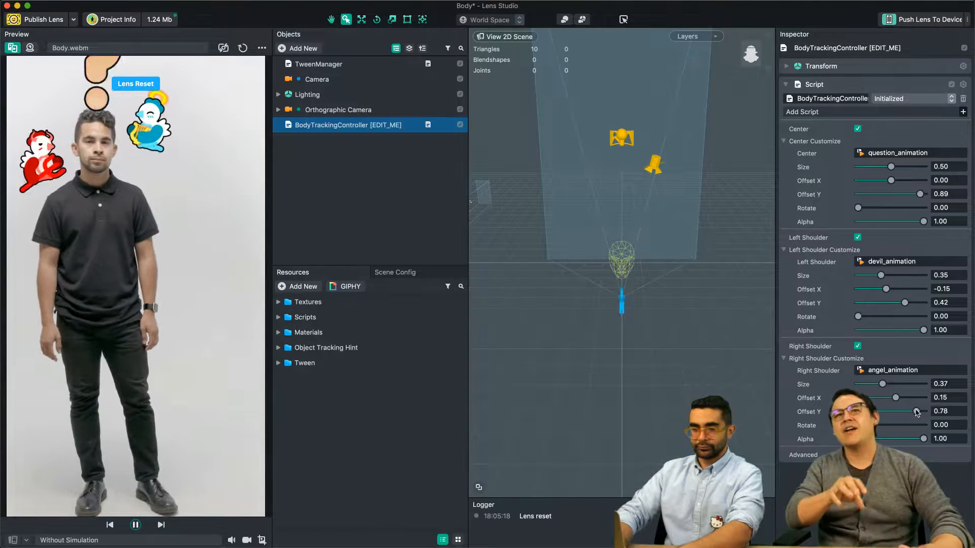
pyautogui.moveTo(917, 412); pyautogui.dragTo(894, 412)
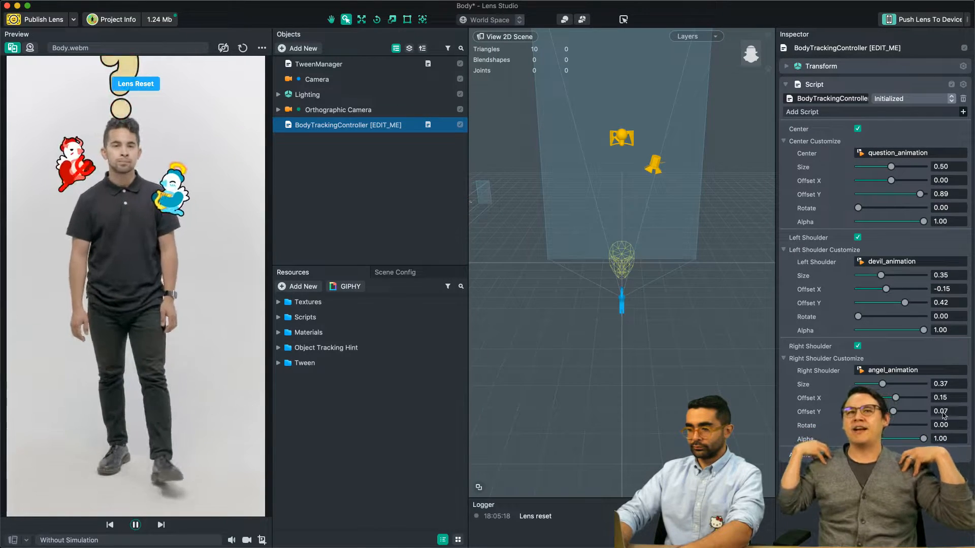
pyautogui.doubleClick(951, 399)
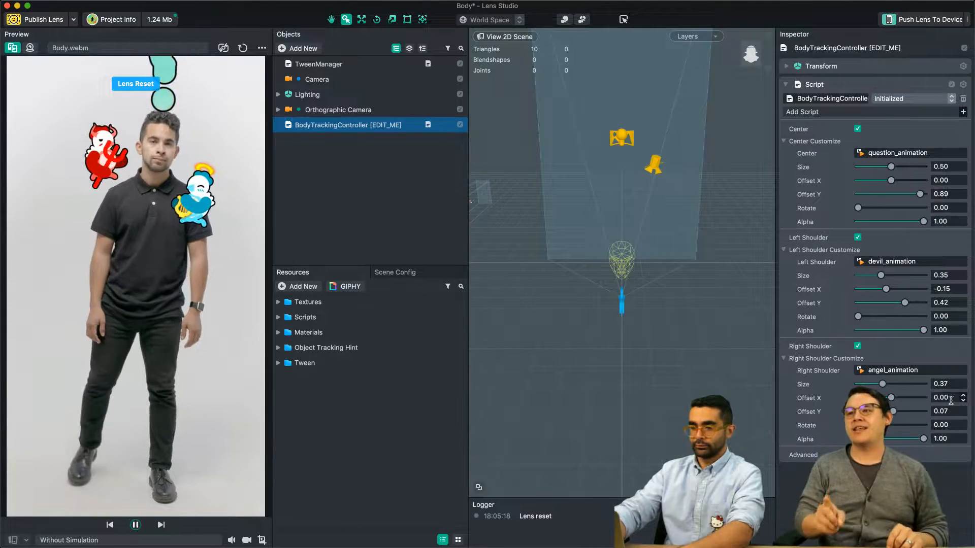
pyautogui.write('0')
pyautogui.press('Return')
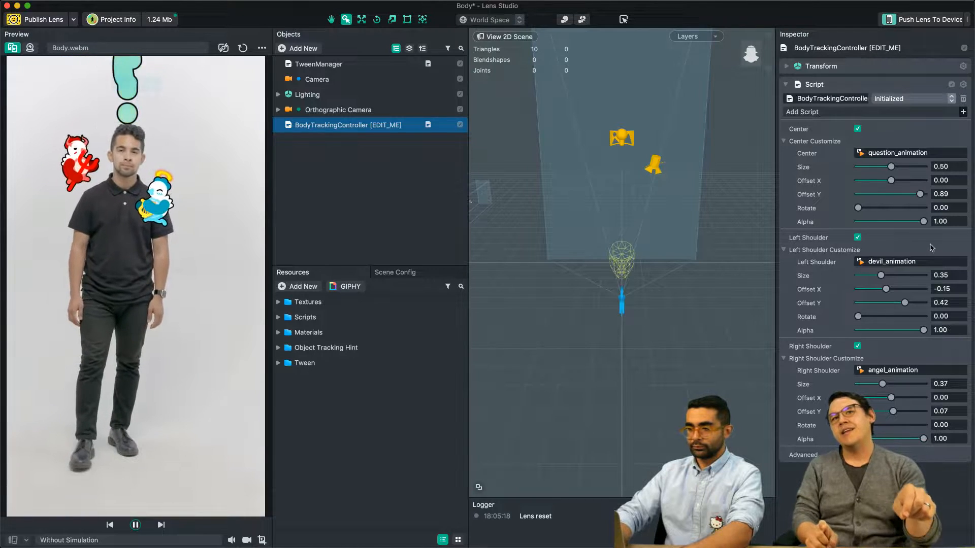
# - Set both Offset X and Offset Y of the left shoulder's devil animation to 0
pyautogui.doubleClick(947, 289)
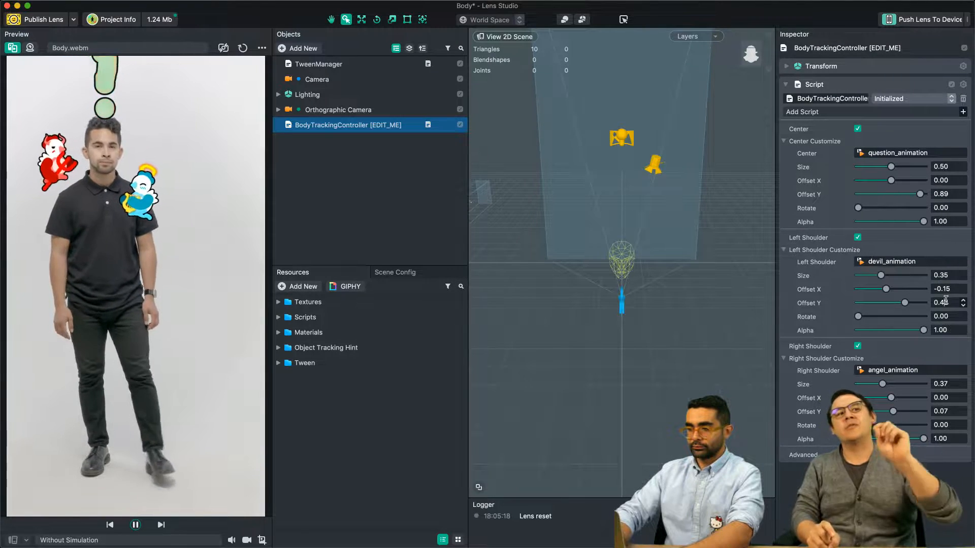
pyautogui.write('0')
pyautogui.press('Tab')
pyautogui.write('0')
pyautogui.press('Return')
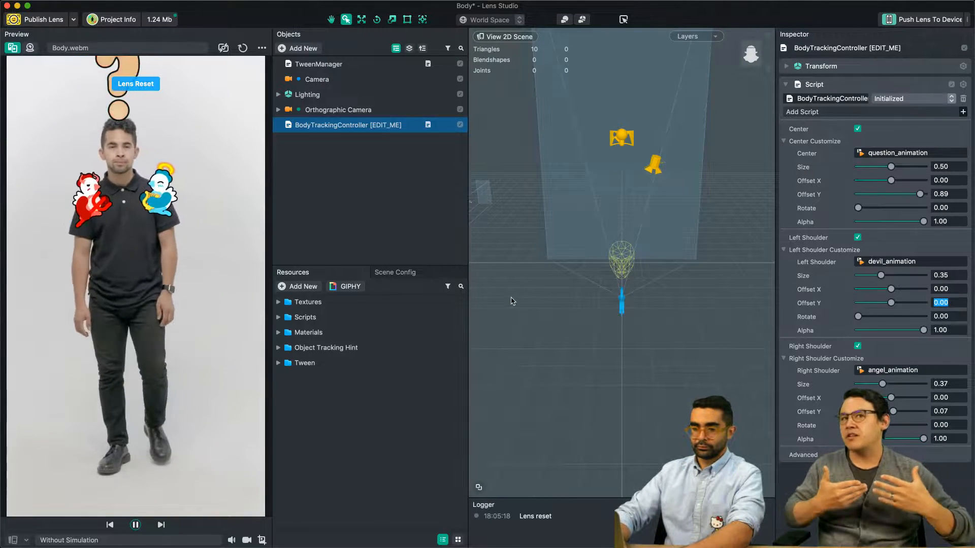
# - Preview the body lens through the live webcam and switch the preview back to the Body.webm sample video
pyautogui.click(30, 48)
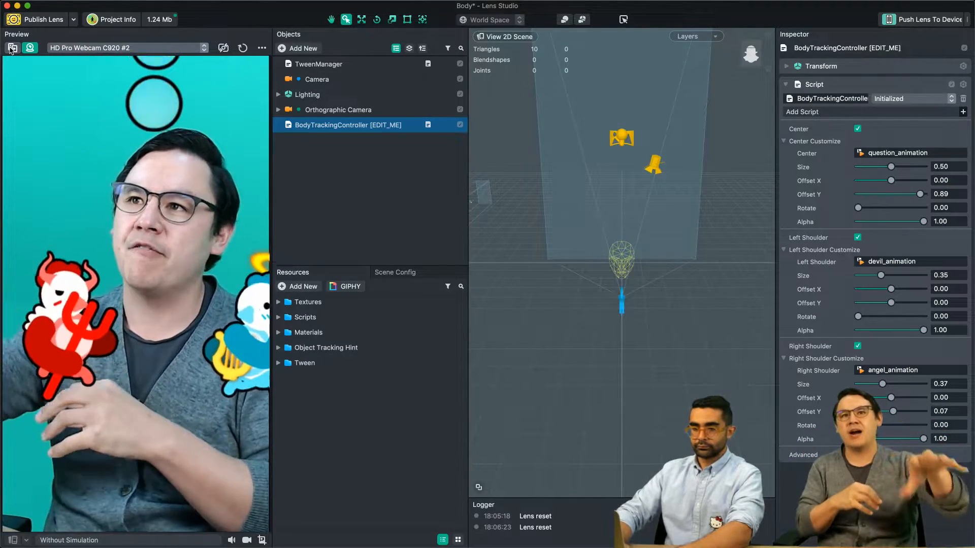
pyautogui.click(11, 48)
pyautogui.click(96, 49)
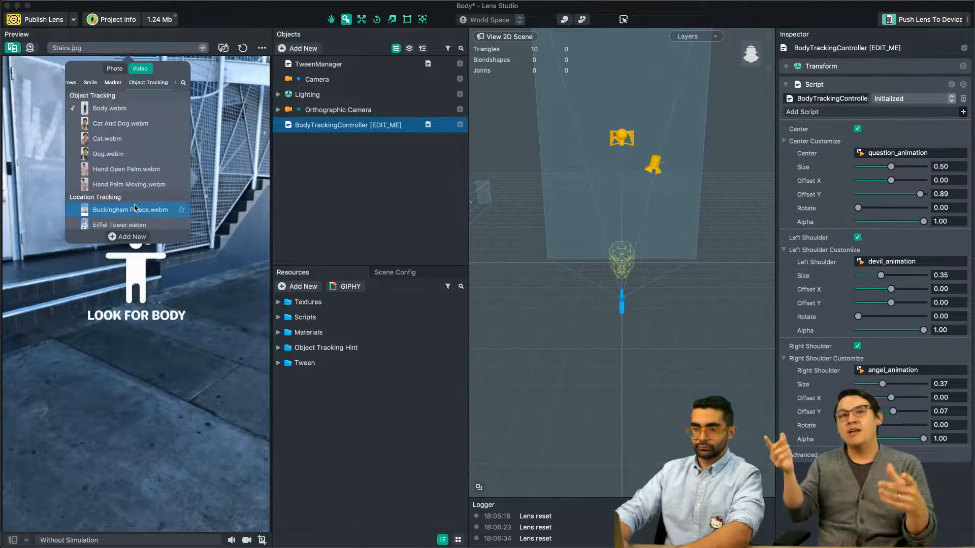
pyautogui.click(112, 169)
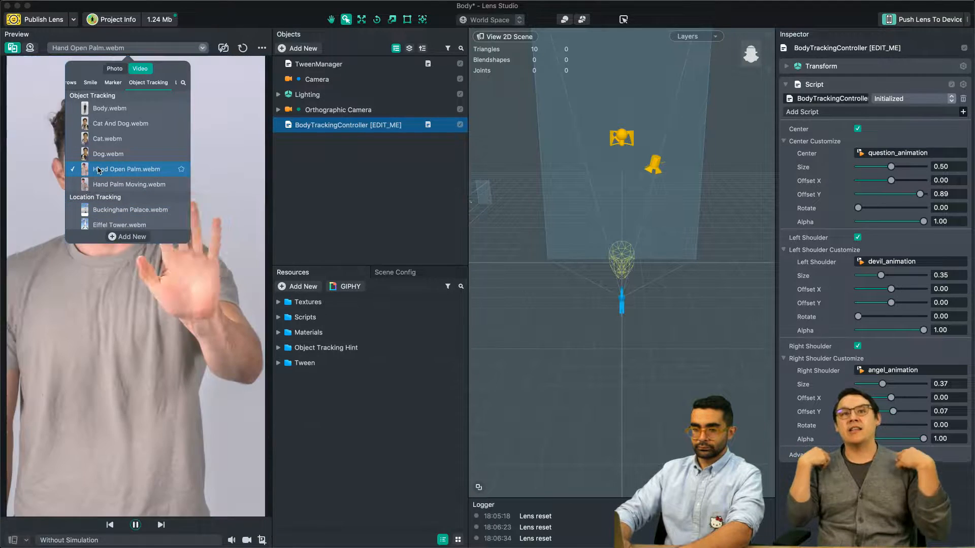
pyautogui.click(109, 108)
pyautogui.click(177, 342)
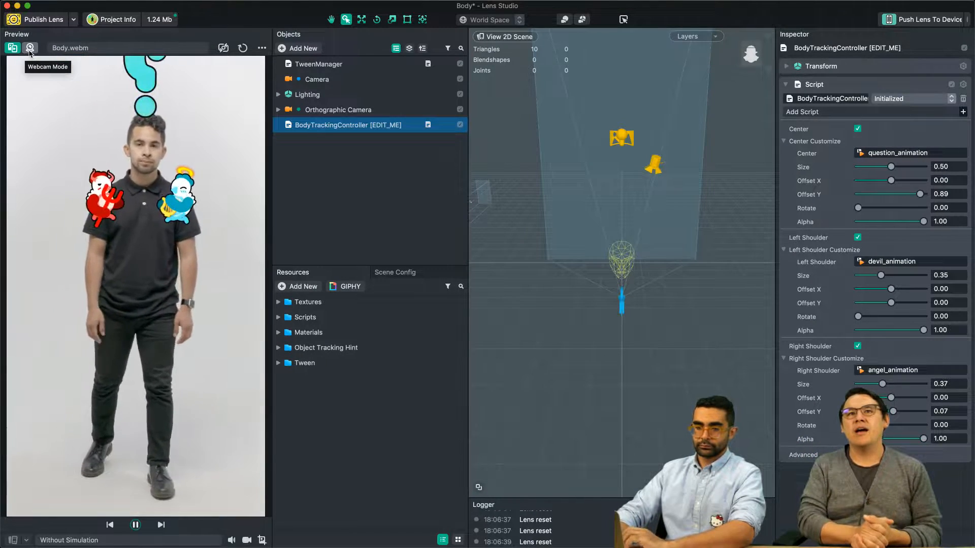
# - Start a new project from the Hand template, discarding the unsaved Body project
pyautogui.press('super+n')
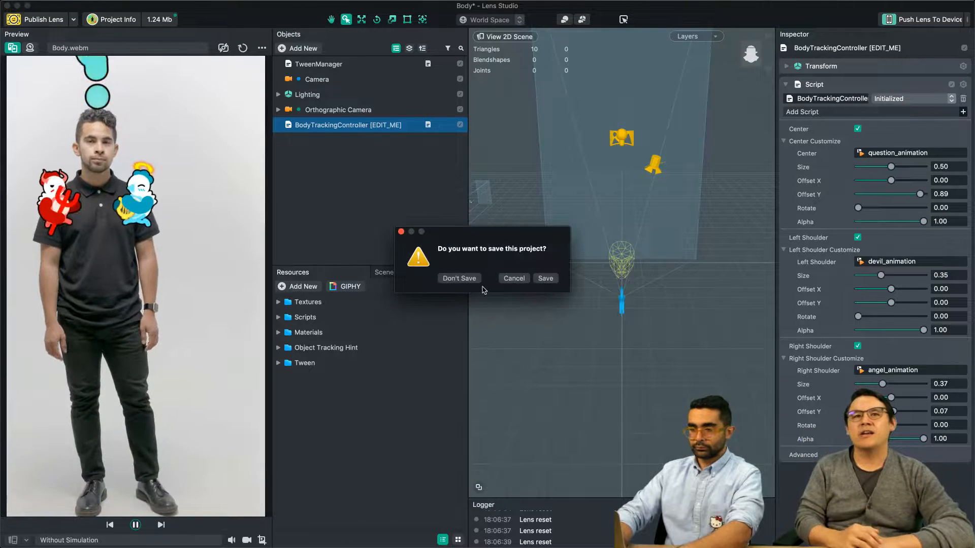
pyautogui.click(463, 279)
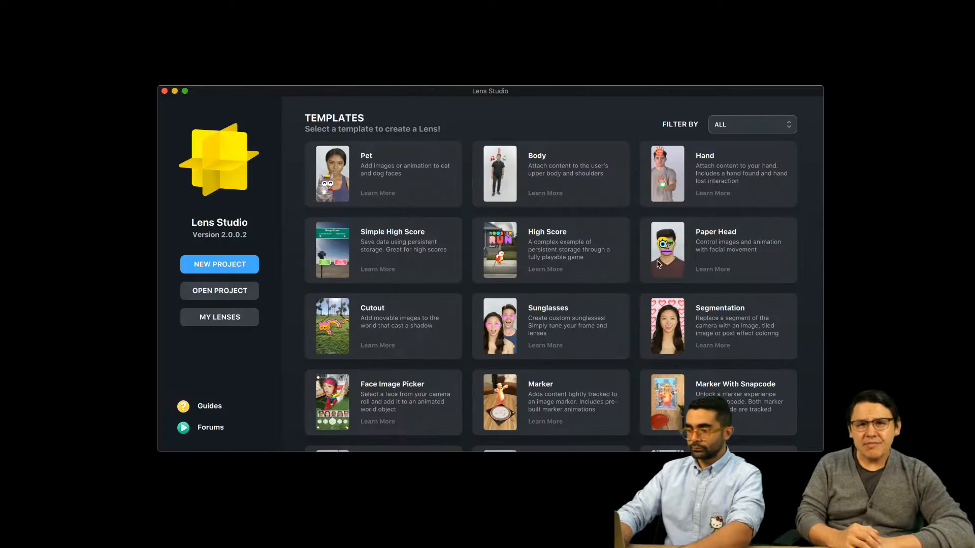
pyautogui.click(666, 177)
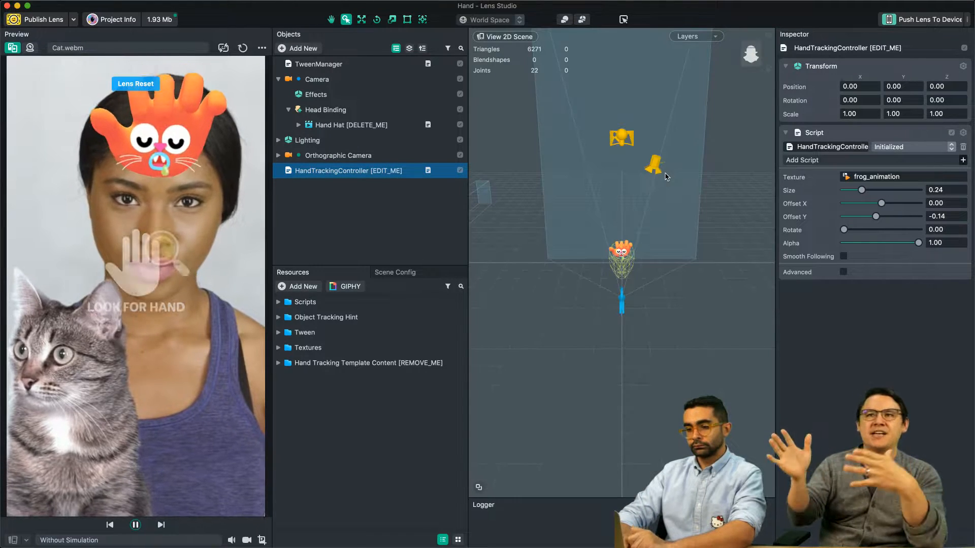
# - Browse the Object Tracking sample videos and preview the hand lens through the live webcam
pyautogui.click(111, 50)
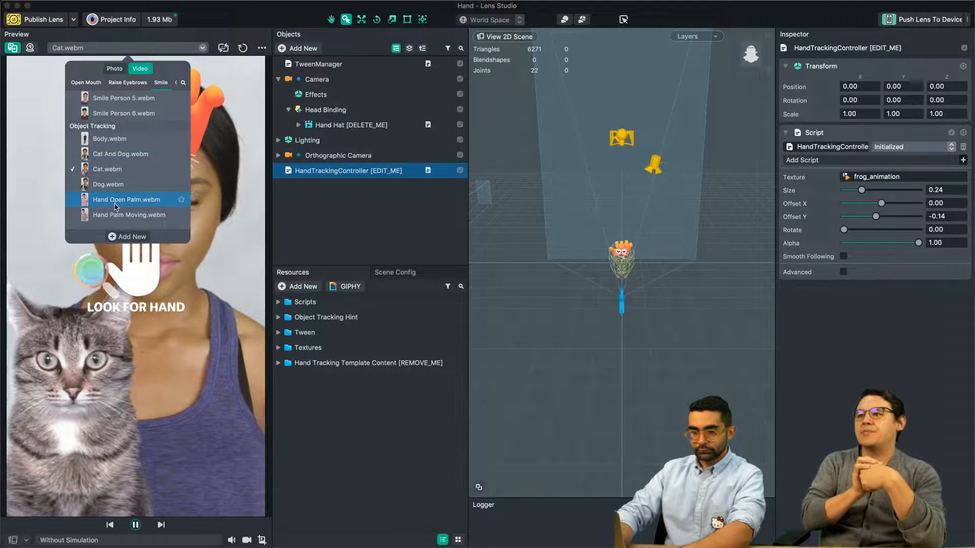
pyautogui.click(30, 48)
pyautogui.click(30, 48)
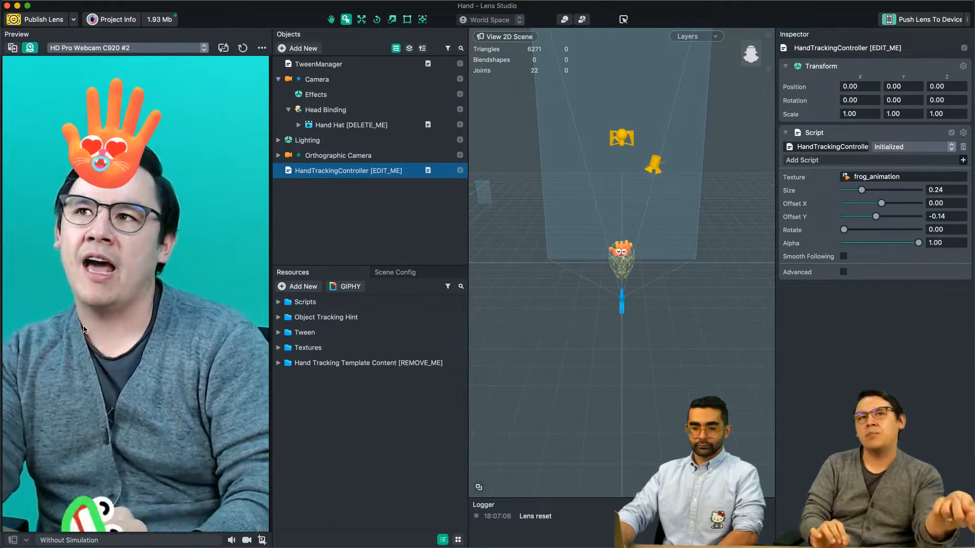
# - Switch to the browser and read the Object Tracking guide through to its instructions for attaching 3D objects with AttachToObjectTracking.js
pyautogui.click(12, 309)
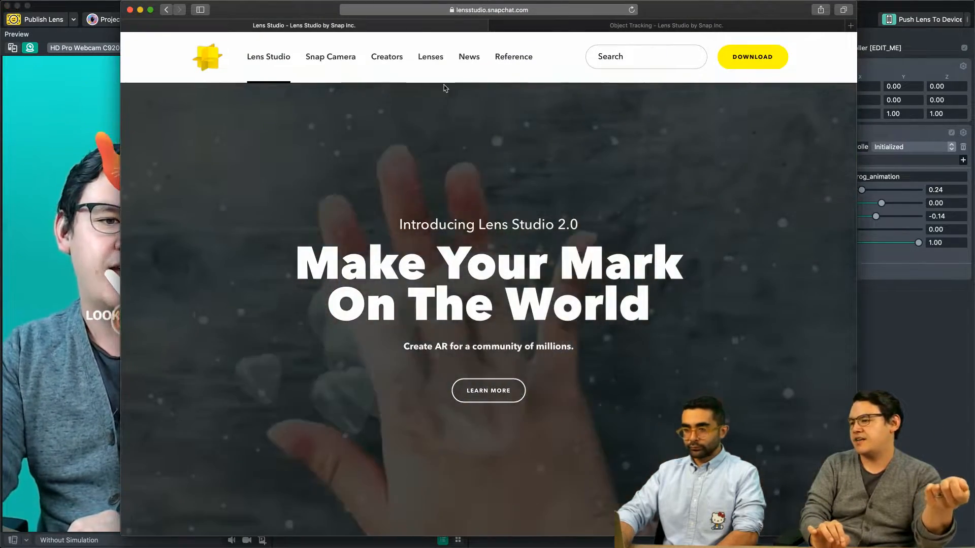
pyautogui.click(584, 27)
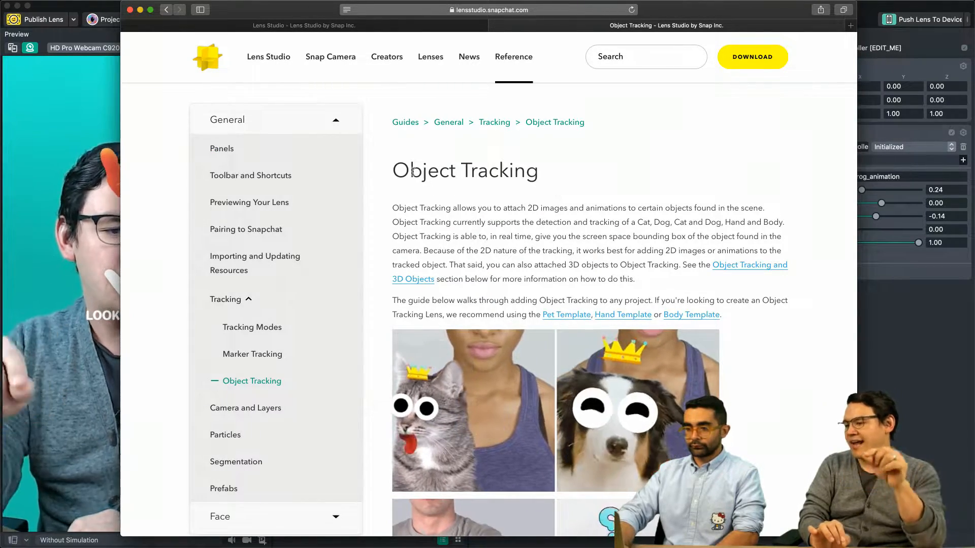
pyautogui.scroll(-20, 520, 187)
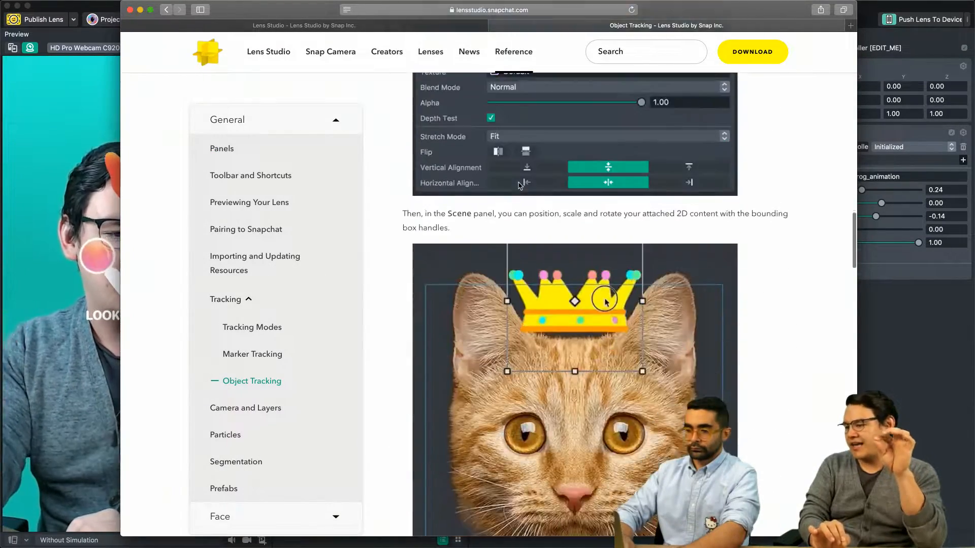
pyautogui.scroll(-20, 519, 186)
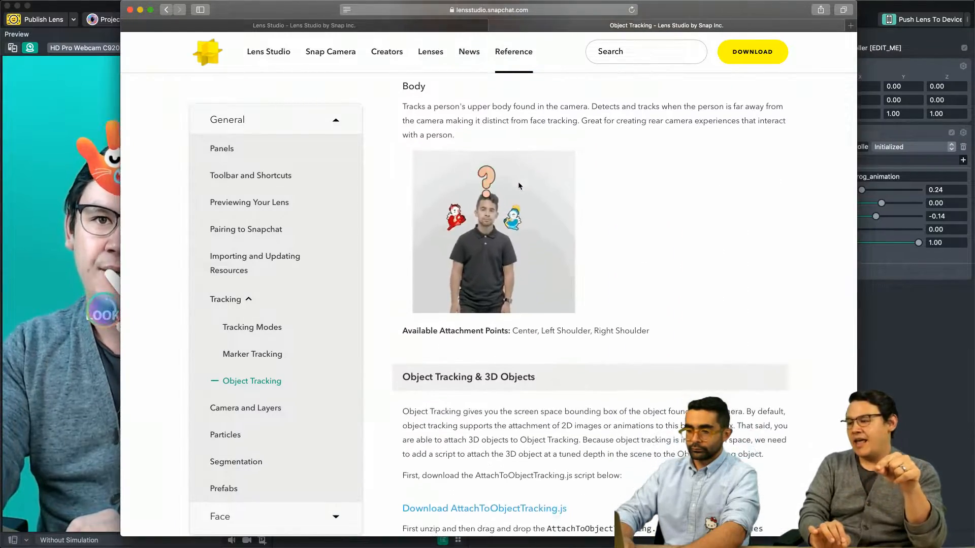
pyautogui.scroll(-5, 519, 186)
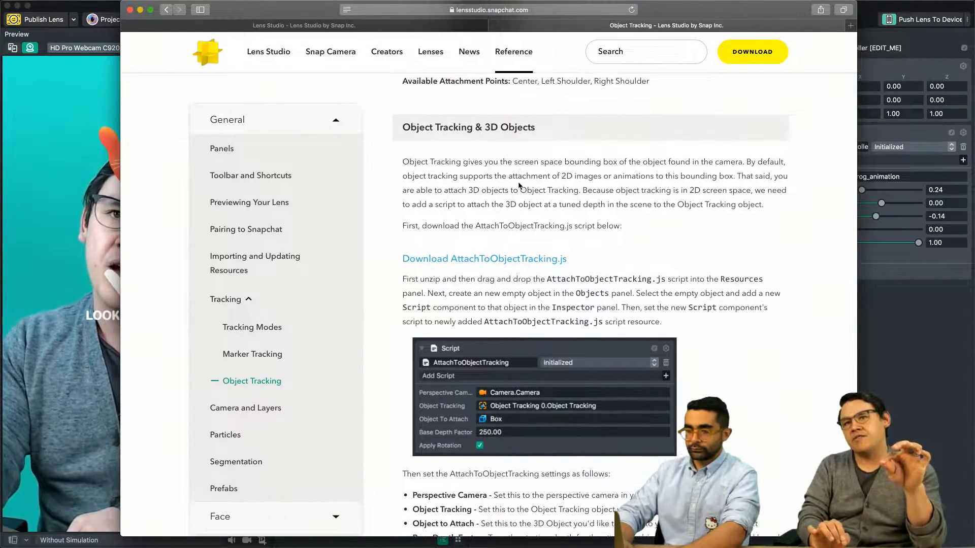
pyautogui.scroll(-1, 519, 185)
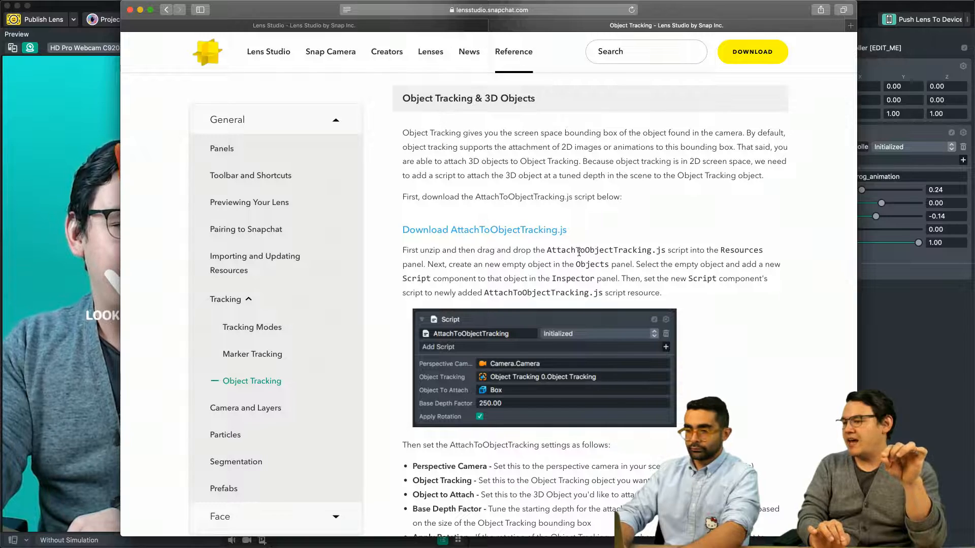
pyautogui.moveTo(567, 229); pyautogui.dragTo(439, 216)
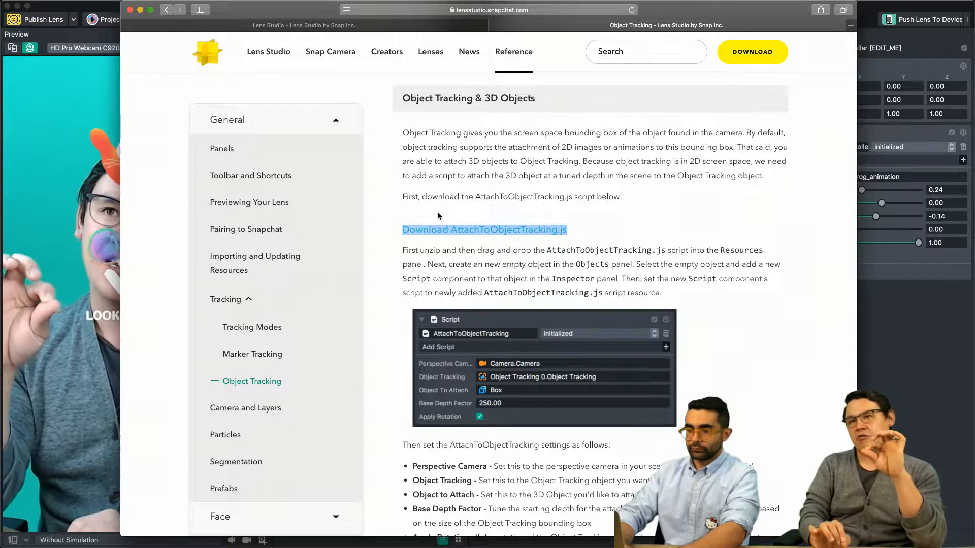
pyautogui.scroll(-1, 632, 261)
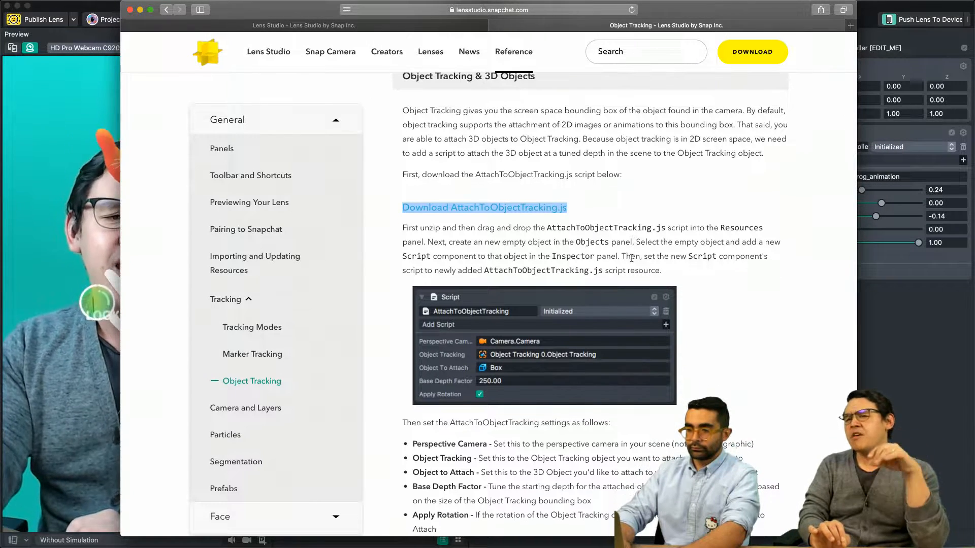
pyautogui.scroll(1, 629, 248)
pyautogui.click(628, 243)
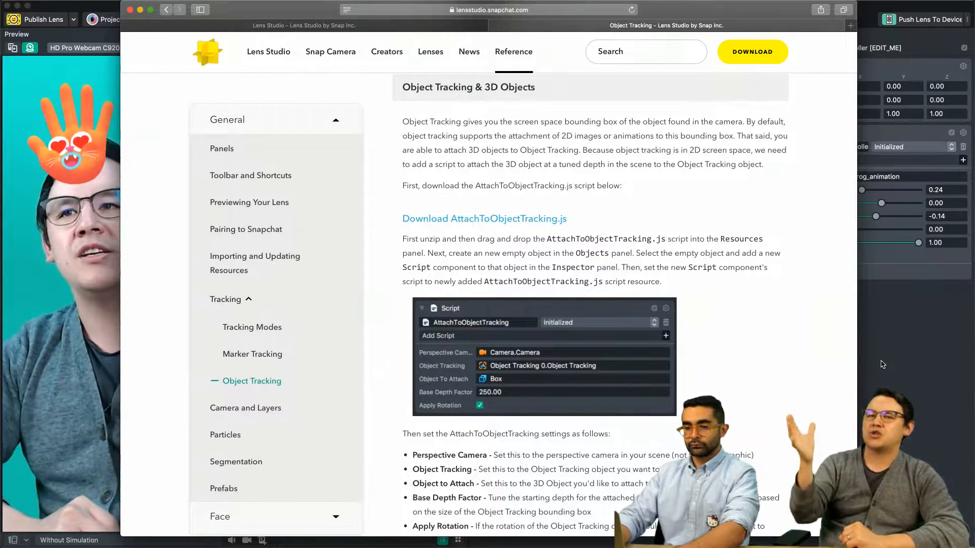
# - Switch back to Lens Studio's template list, minimize the browser window and create a project from the High Score template
pyautogui.press('super+Tab')
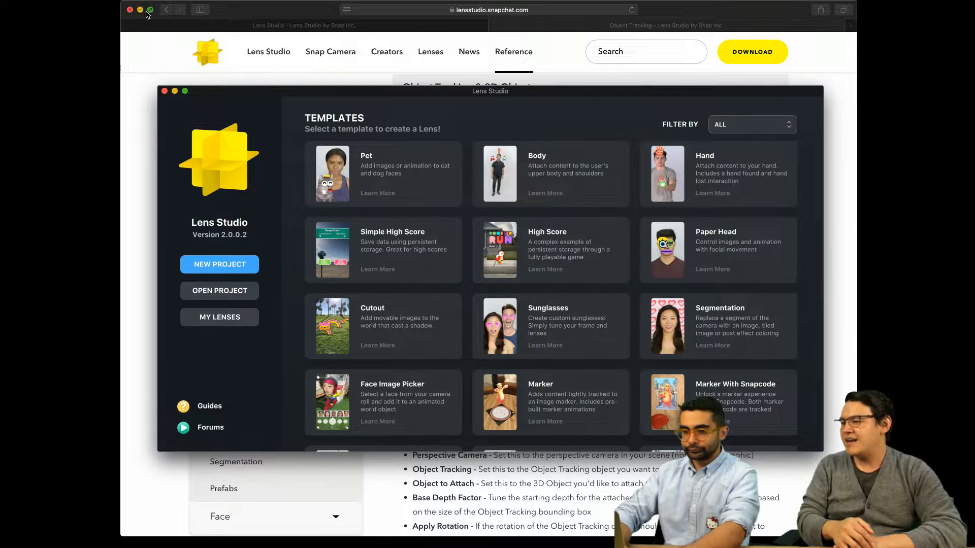
pyautogui.click(141, 9)
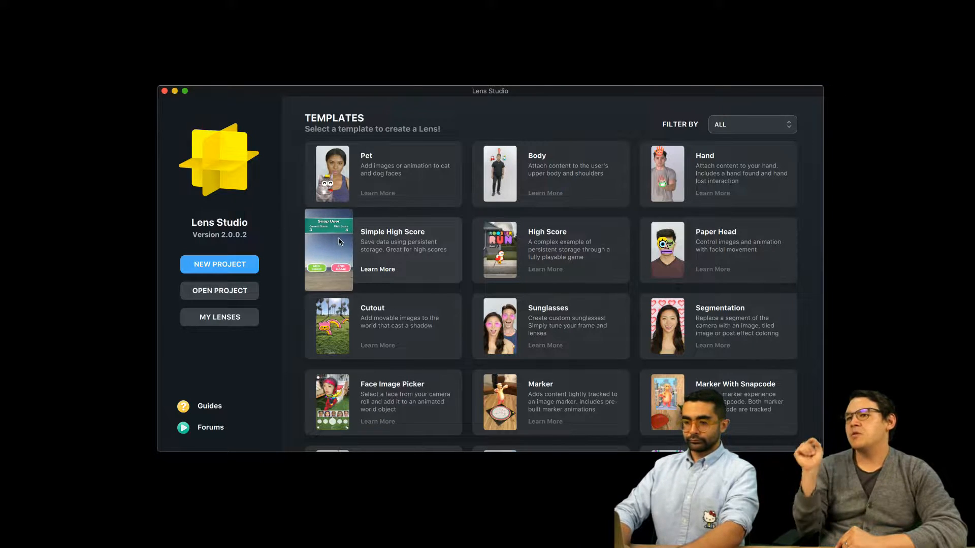
pyautogui.moveTo(505, 261)
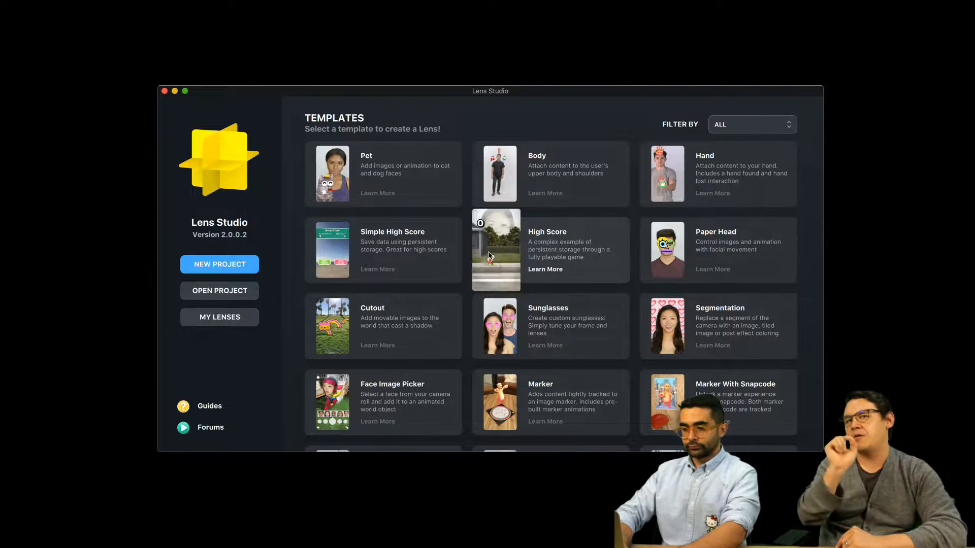
pyautogui.moveTo(336, 248)
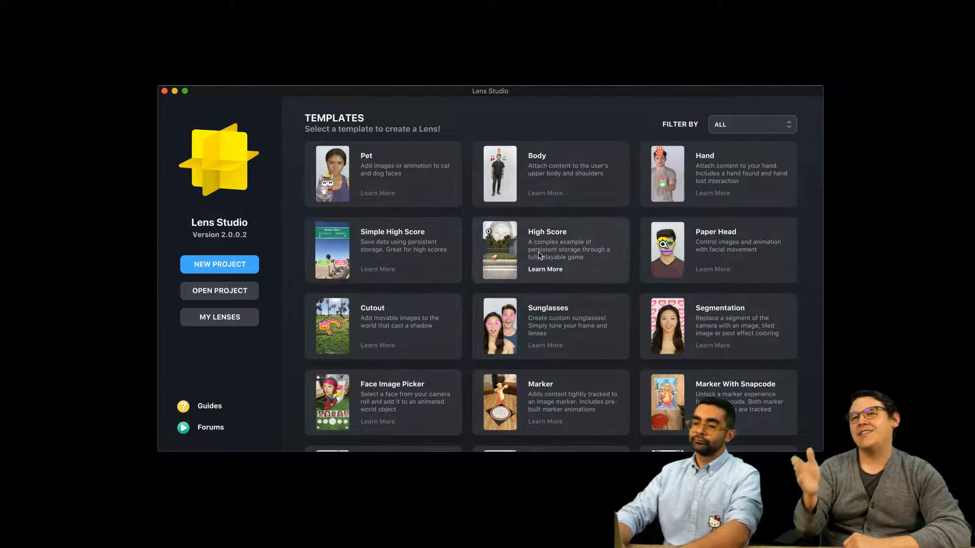
pyautogui.click(505, 245)
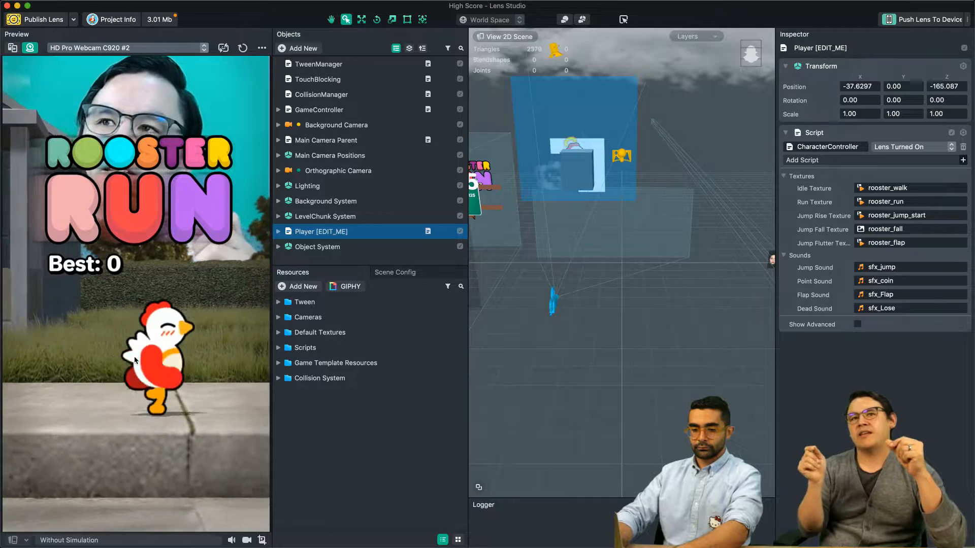
# - Play a round of Rooster Run in the preview and return to its title screen
pyautogui.click(142, 358)
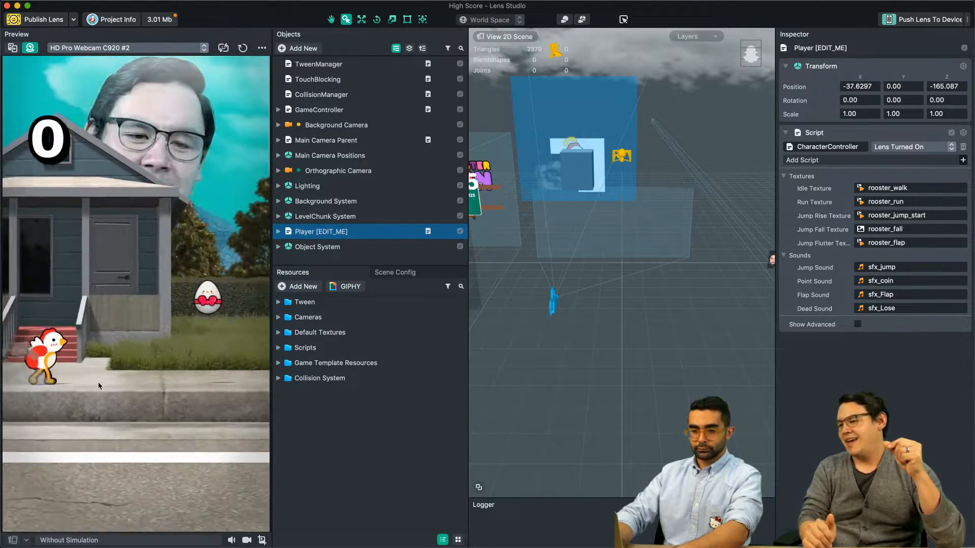
pyautogui.click(99, 382)
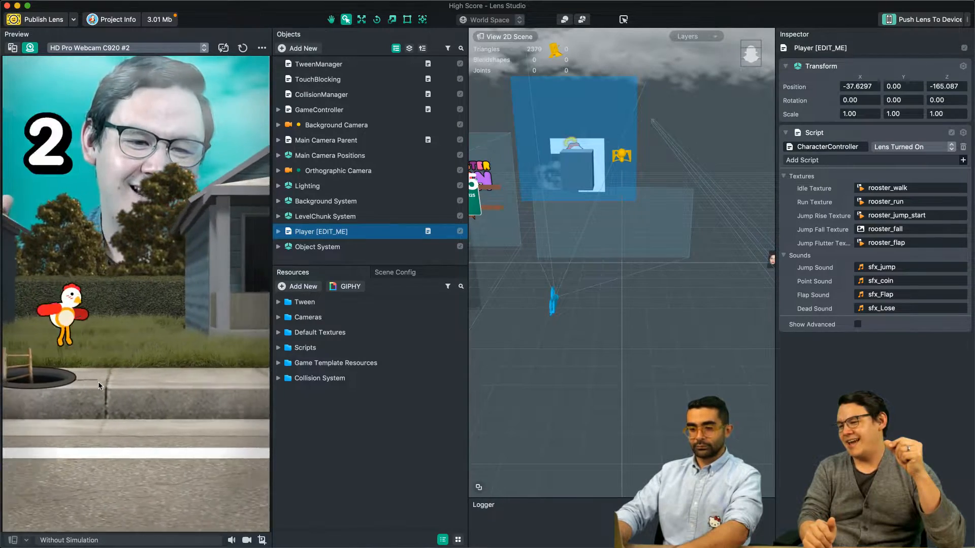
pyautogui.click(99, 385)
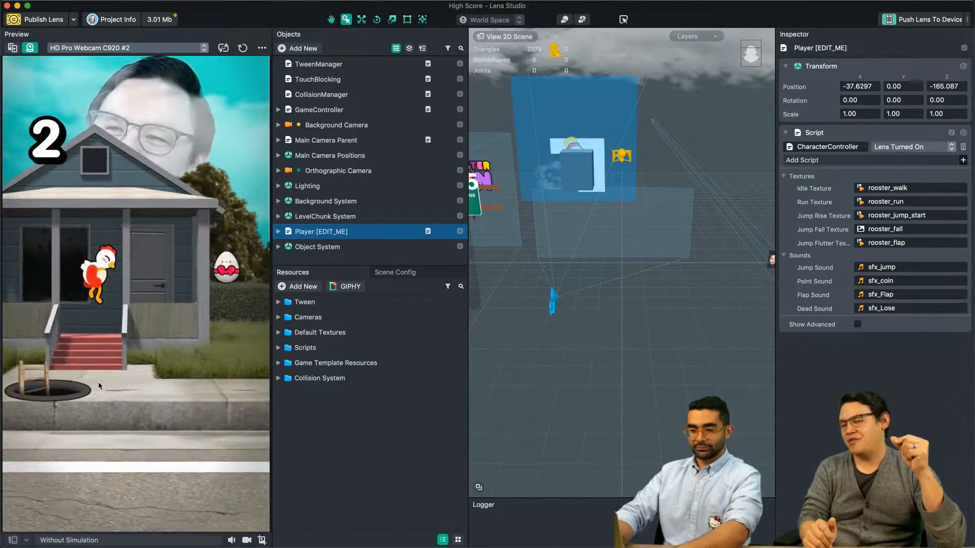
pyautogui.click(98, 386)
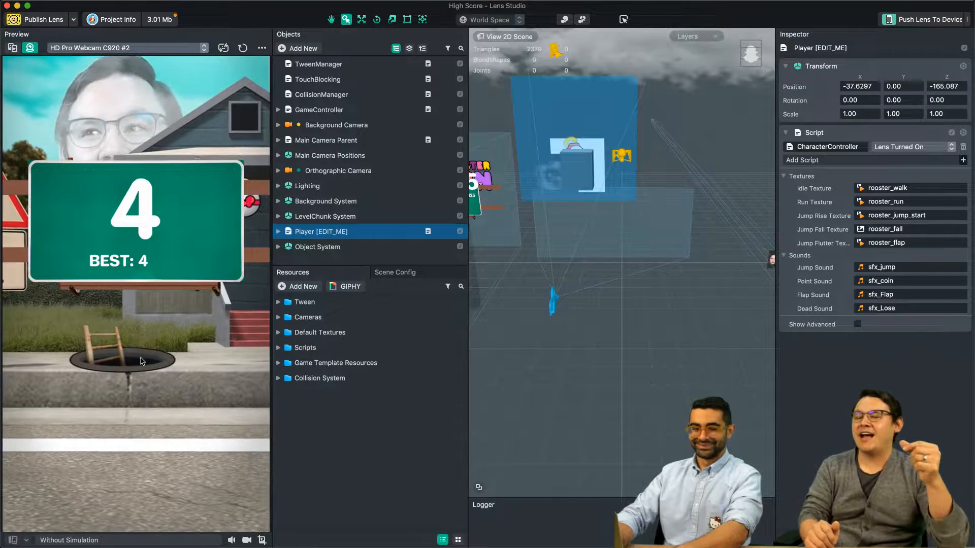
pyautogui.click(143, 376)
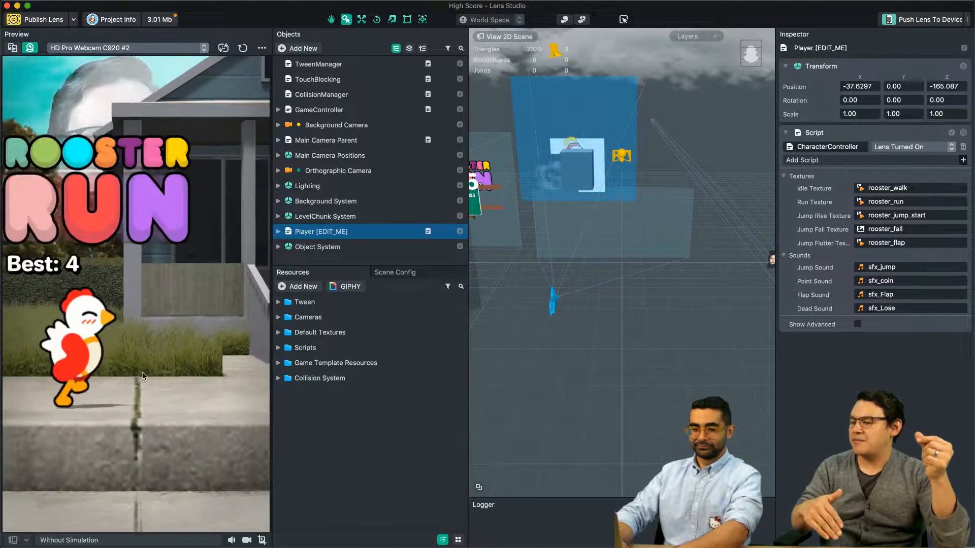
# - Reset the lens preview to check the stored best score and play another round of Rooster Run
pyautogui.press('super+r')
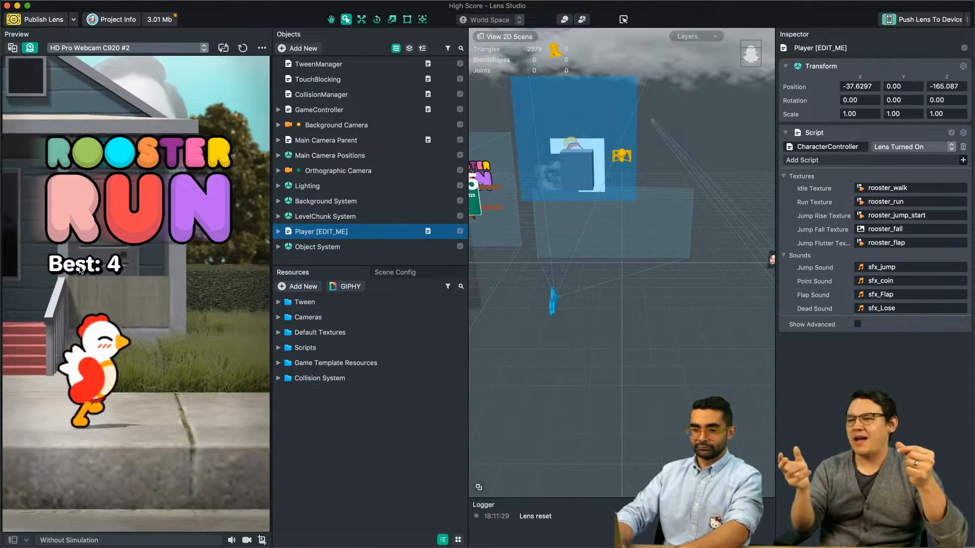
pyautogui.click(243, 48)
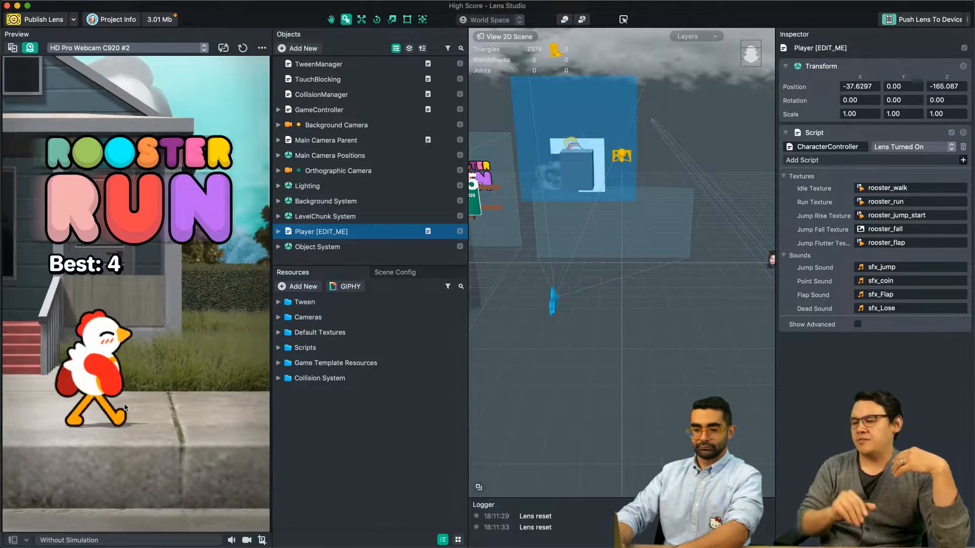
pyautogui.click(114, 374)
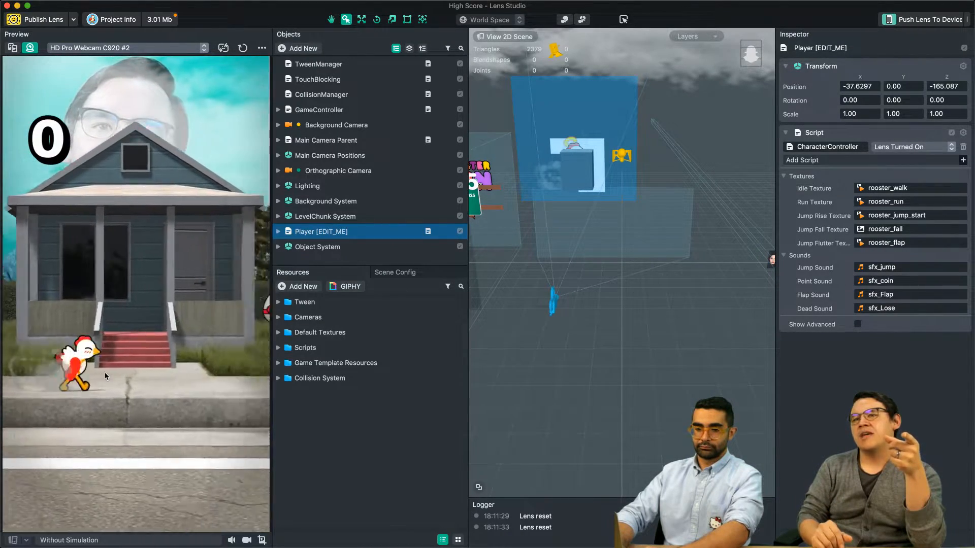
pyautogui.click(104, 373)
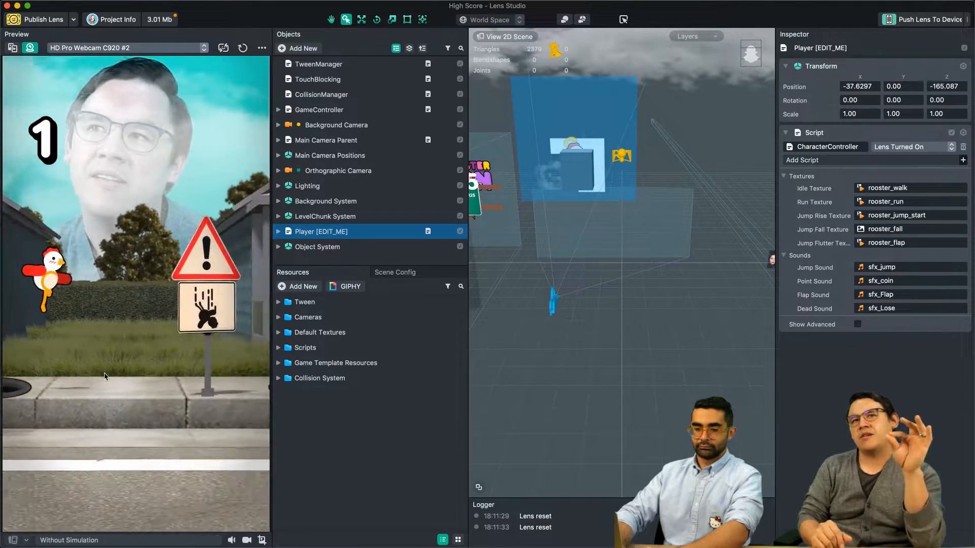
pyautogui.click(104, 375)
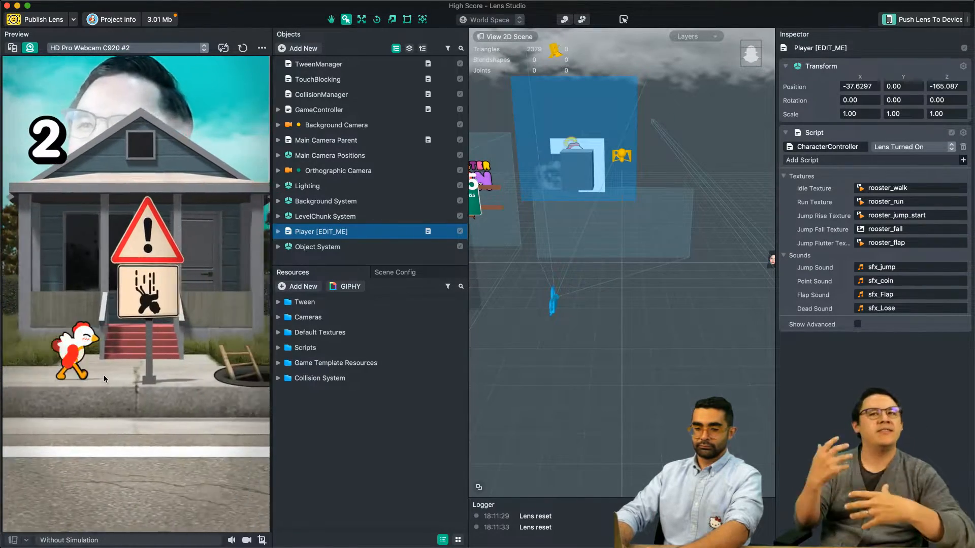
pyautogui.click(104, 378)
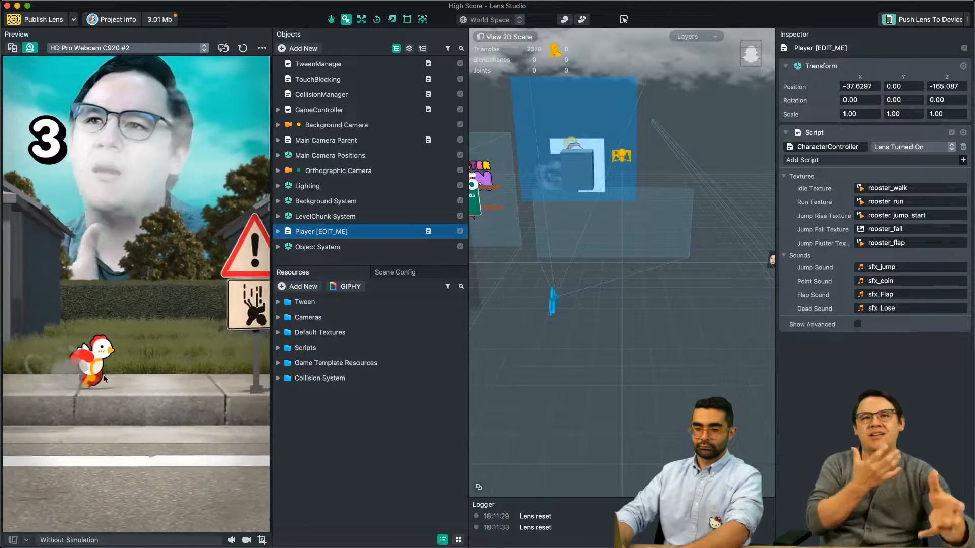
pyautogui.click(104, 379)
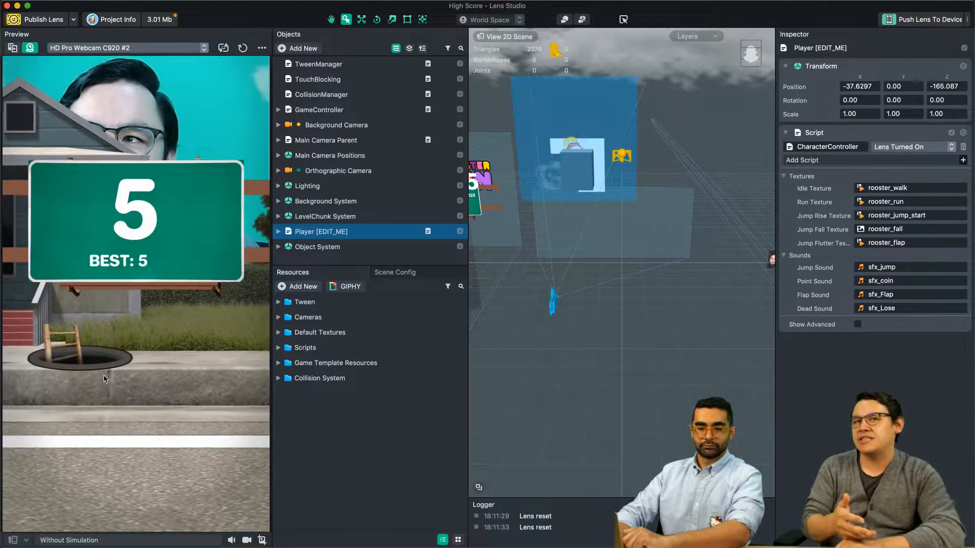
# - Return to the Rooster Run title screen and play another round in the preview
pyautogui.click(104, 378)
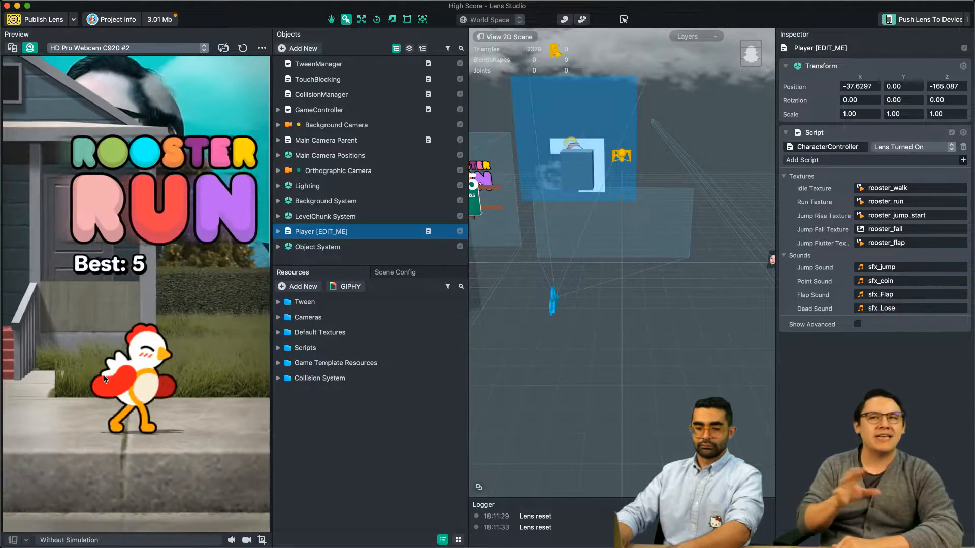
pyautogui.click(104, 378)
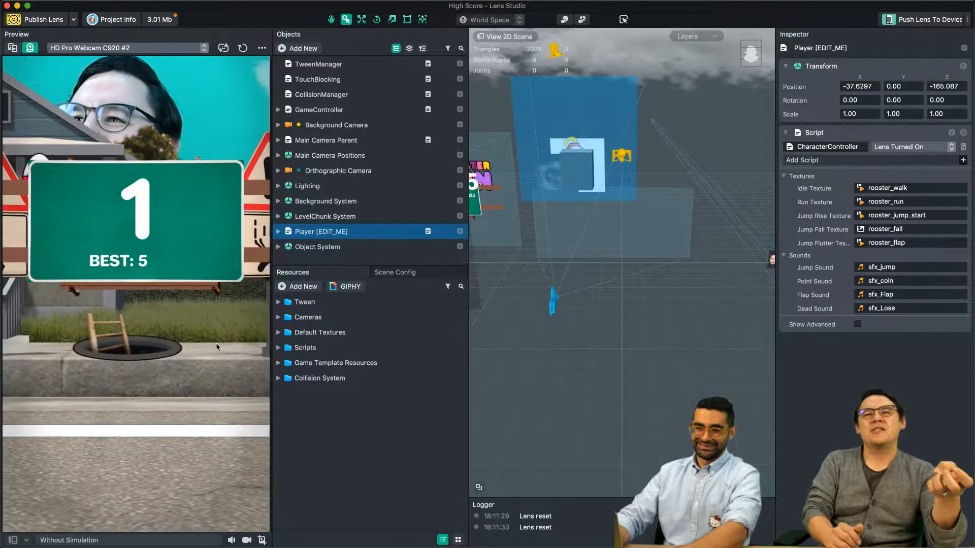
pyautogui.click(164, 348)
# - Leave the High Score project, create a project from the Cutout template and switch its preview from webcam to image mode
pyautogui.press('super+q')
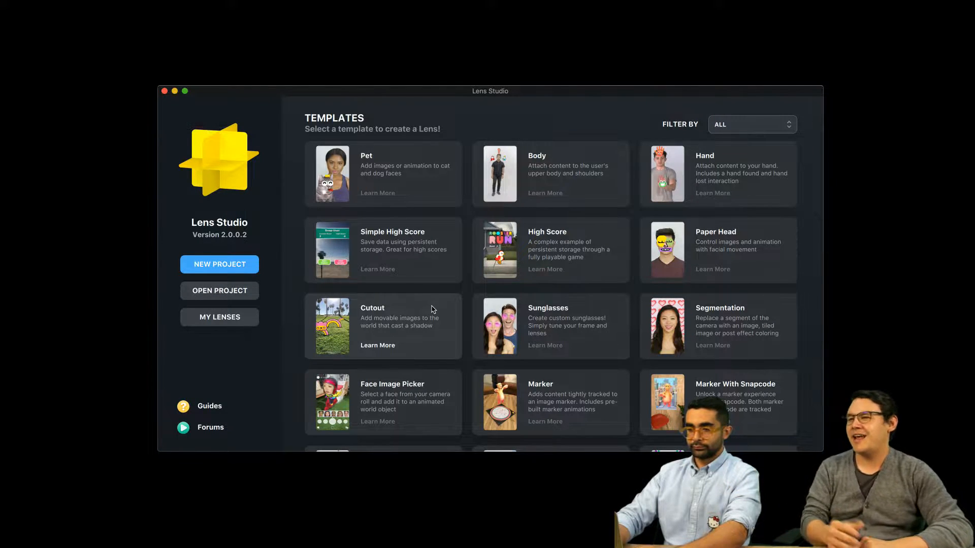
pyautogui.click(341, 329)
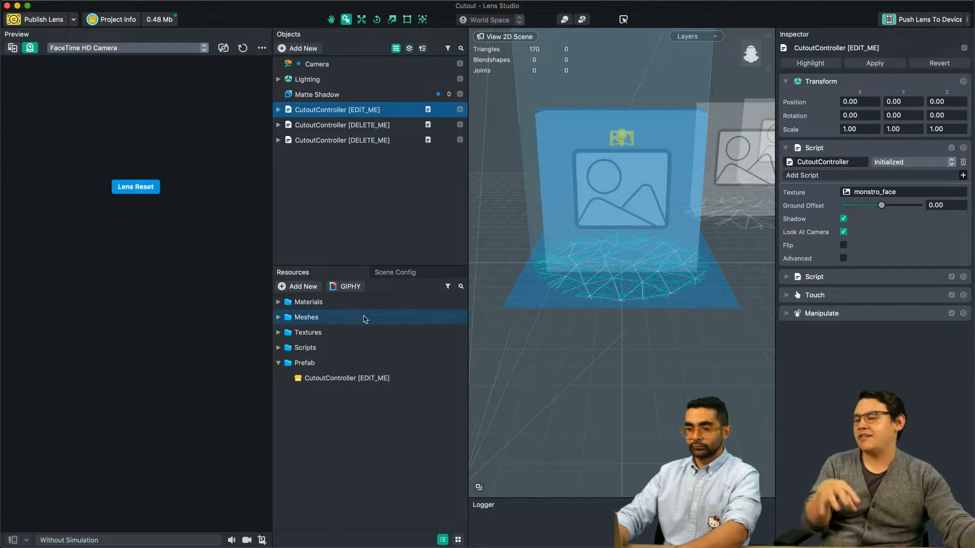
pyautogui.click(163, 49)
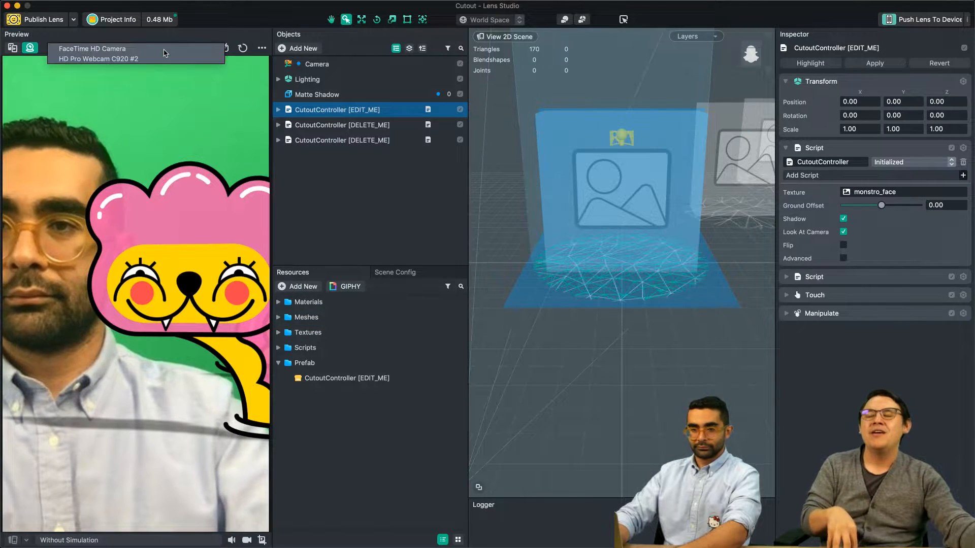
pyautogui.click(118, 61)
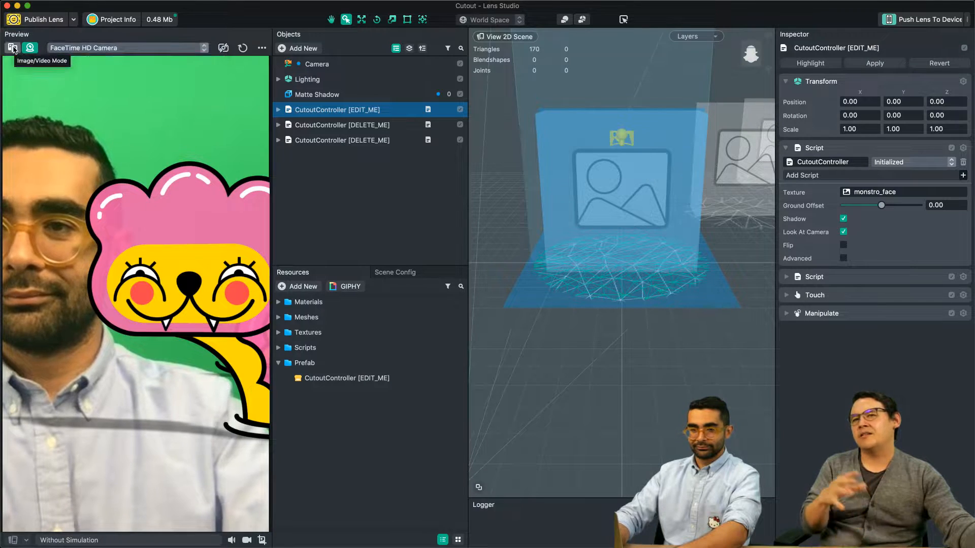
pyautogui.click(13, 49)
# - Move the monster cutout around the ground of the Stairs.jpg preview to test its placement
pyautogui.moveTo(153, 391); pyautogui.dragTo(126, 234)
pyautogui.moveTo(121, 292); pyautogui.dragTo(135, 340)
pyautogui.moveTo(129, 299); pyautogui.dragTo(157, 294)
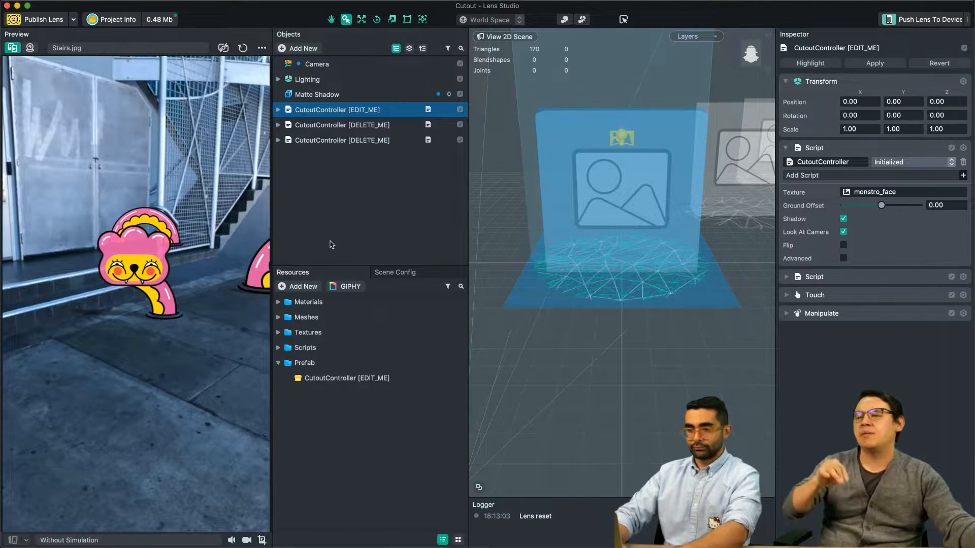
# - Add the blue sunglasses sticker from the GIPHY trending stickers as a resource
pyautogui.click(331, 244)
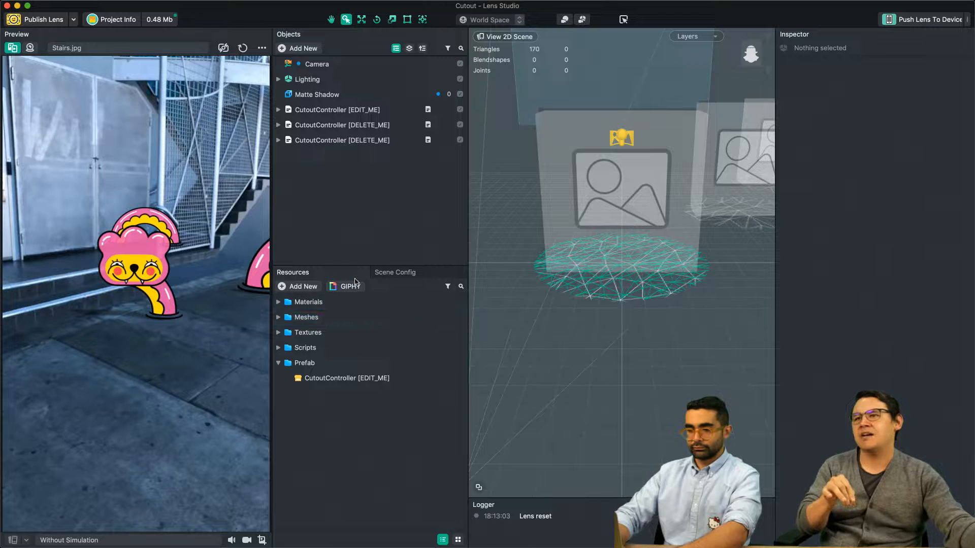
pyautogui.click(349, 287)
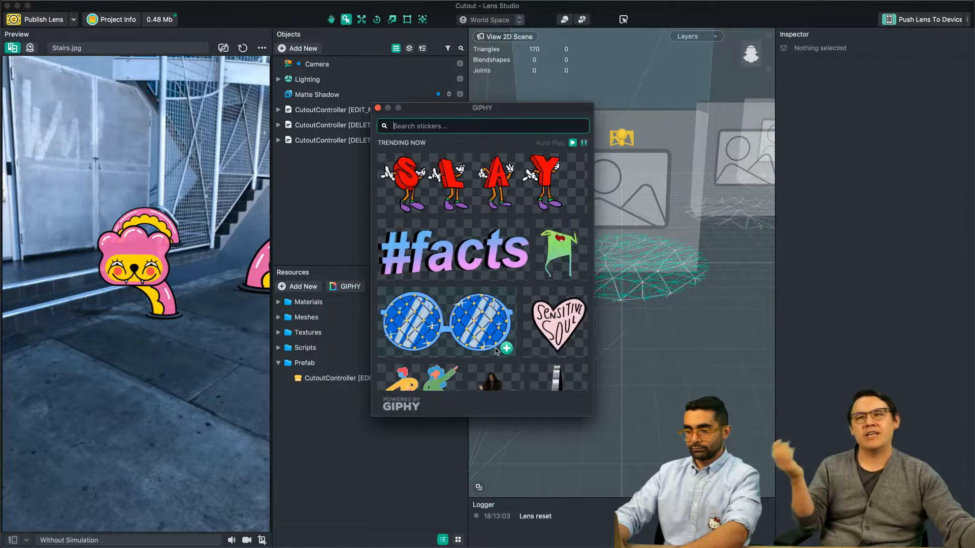
pyautogui.click(507, 348)
pyautogui.click(495, 436)
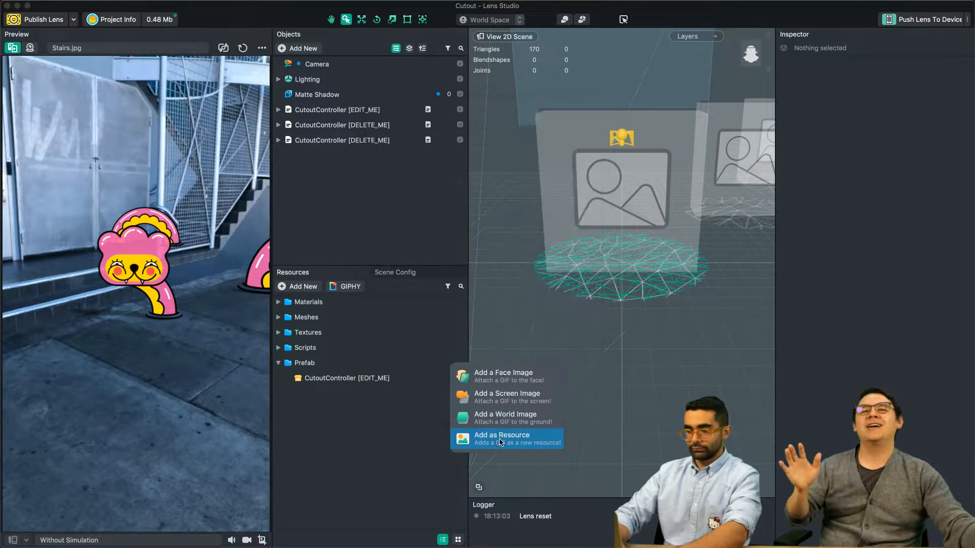
# - Duplicate the CutoutController [EDIT_ME] object and move the copy's CutoutObject to X 11.5884, Z 4.1818
pyautogui.click(343, 111)
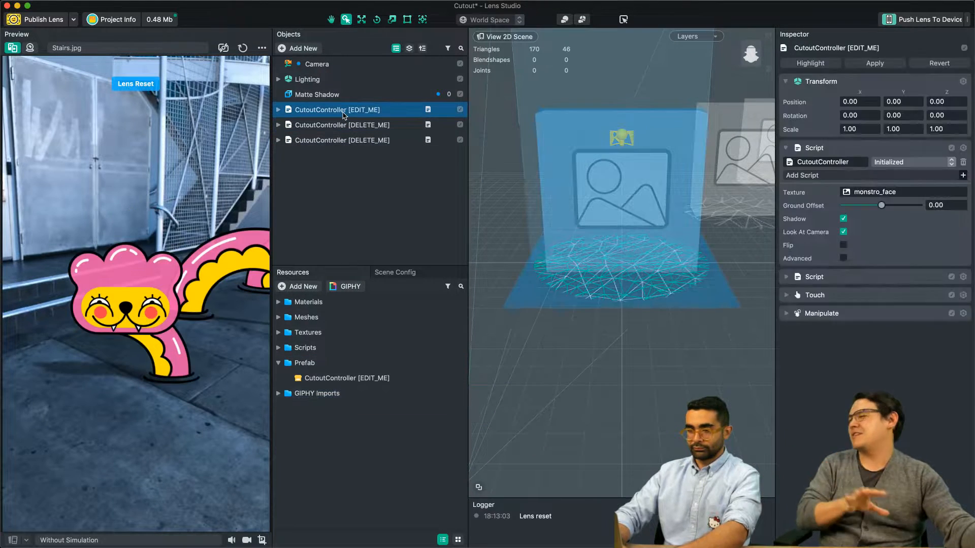
pyautogui.press('super+d')
pyautogui.click(549, 203)
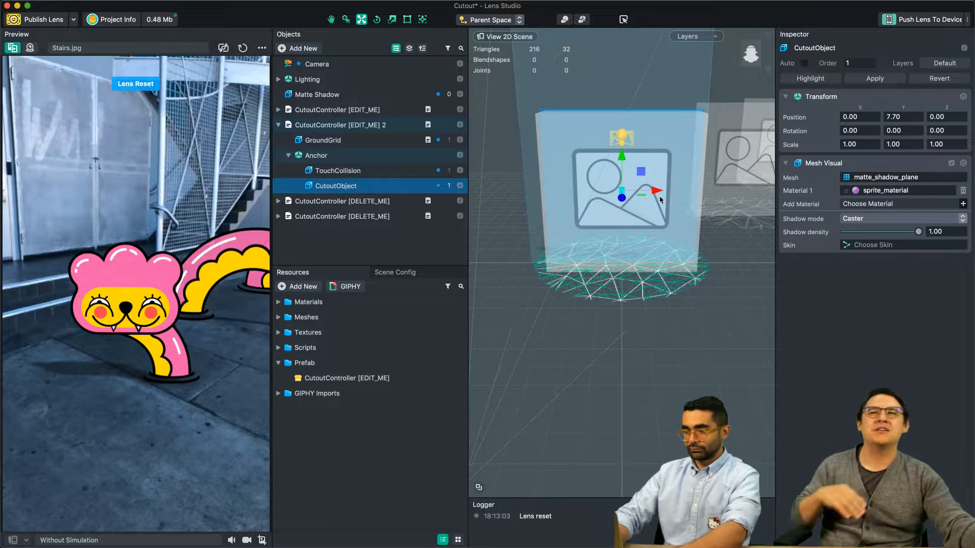
pyautogui.moveTo(658, 194); pyautogui.dragTo(770, 193)
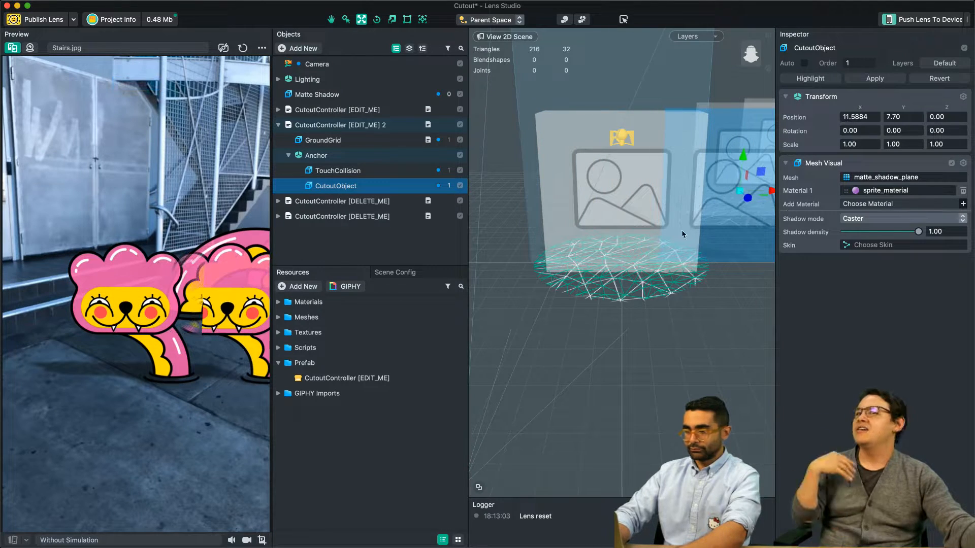
pyautogui.moveTo(748, 202); pyautogui.dragTo(760, 209)
# - Set the Texture of CutoutController [EDIT_ME] 2 to the sunglasses sticker from GIPHY Imports
pyautogui.click(336, 125)
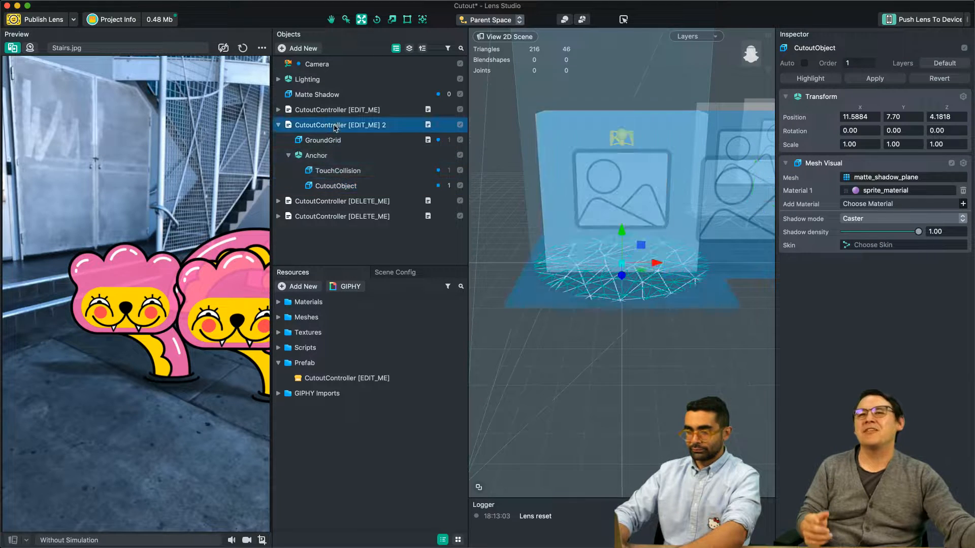
pyautogui.click(340, 379)
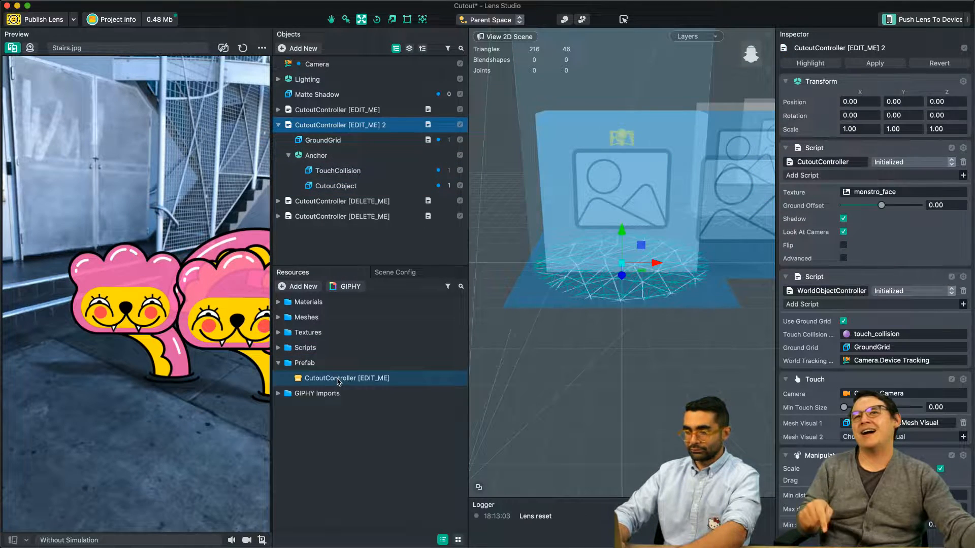
pyautogui.click(870, 195)
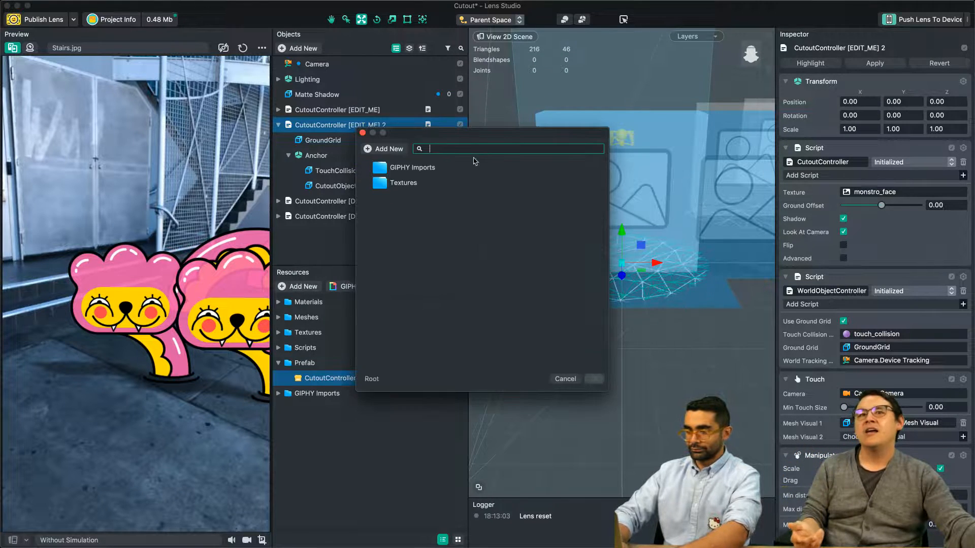
pyautogui.click(408, 173)
pyautogui.doubleClick(421, 173)
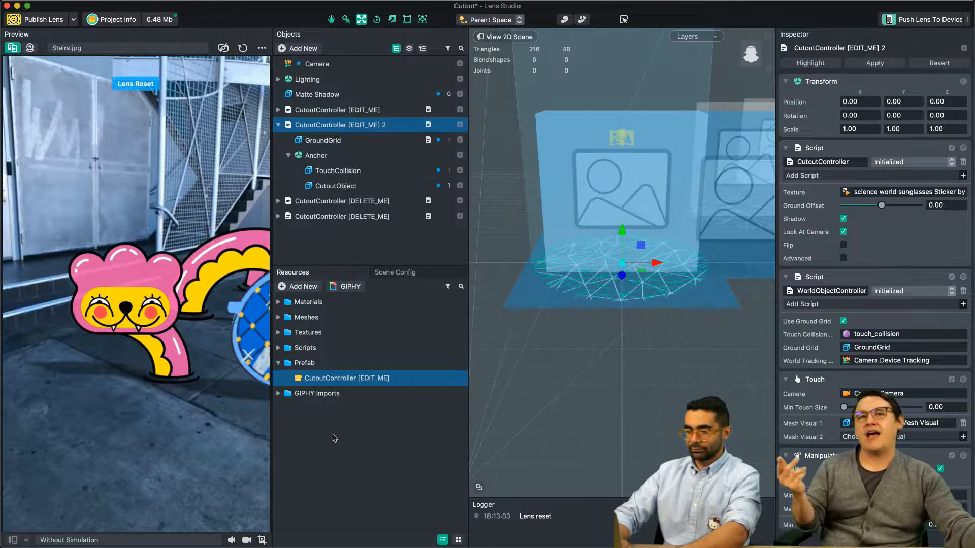
# - Try the copy's Shadow option while dragging the sunglasses and monster cutouts around the preview
pyautogui.moveTo(255, 369); pyautogui.dragTo(56, 462)
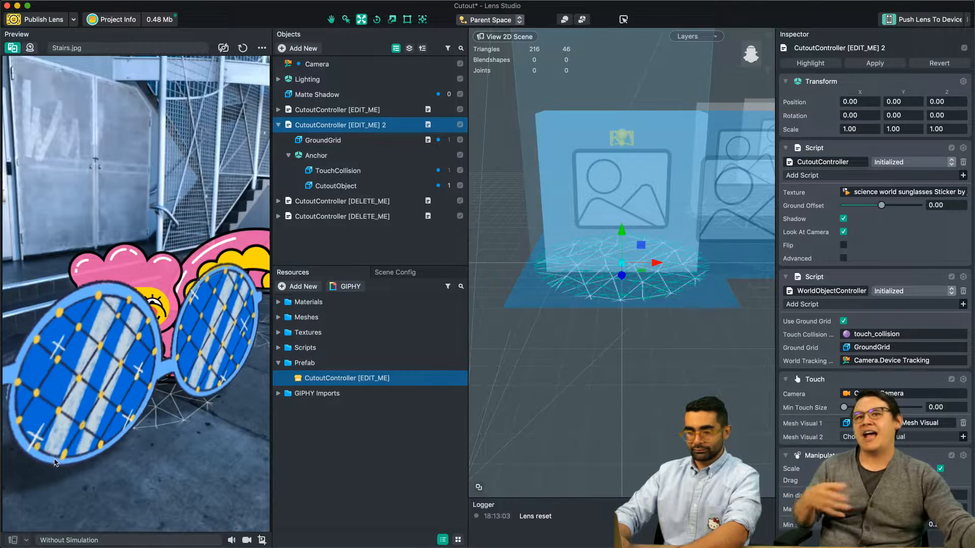
pyautogui.click(843, 219)
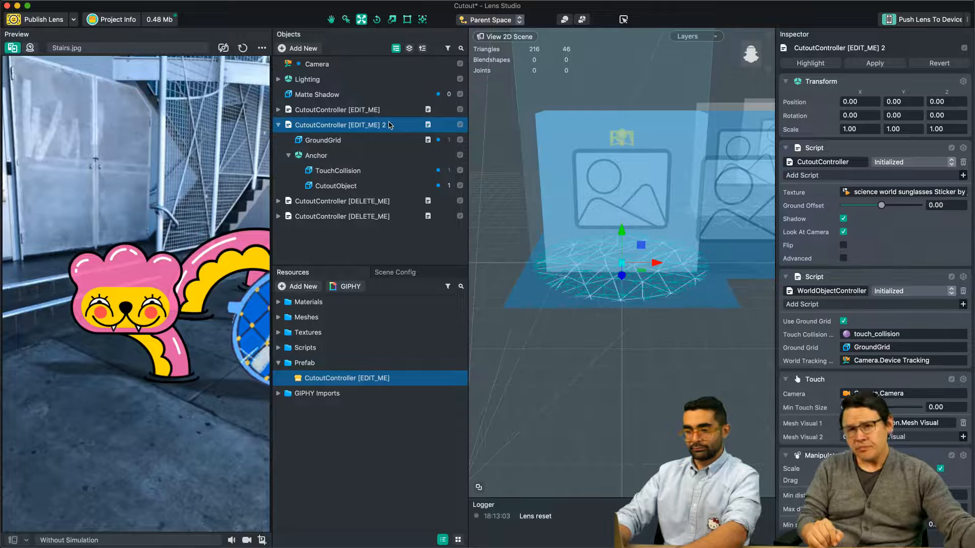
pyautogui.moveTo(68, 287); pyautogui.dragTo(44, 308)
# - Delete the CutoutController [EDIT_ME] 2 copy and both CutoutController [DELETE_ME] objects
pyautogui.click(278, 125)
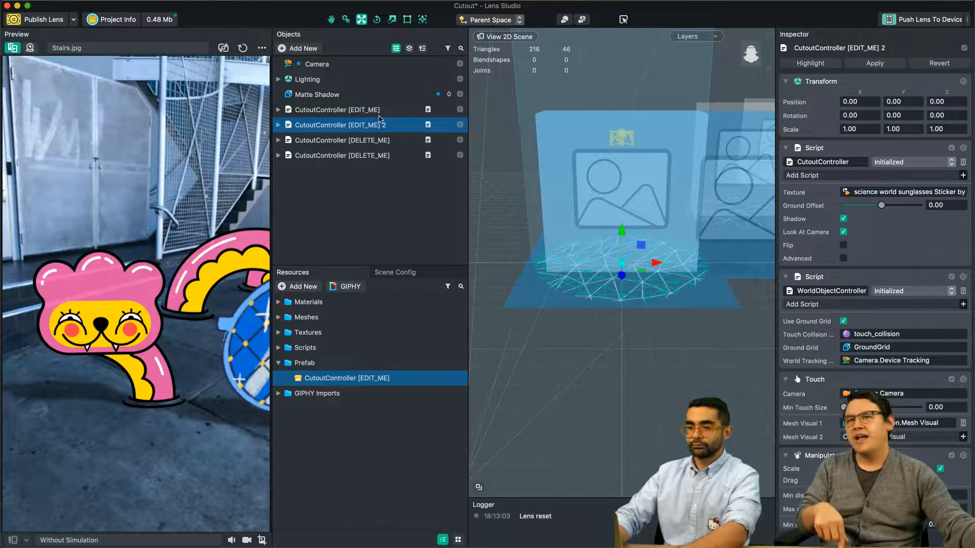
pyautogui.press('Delete')
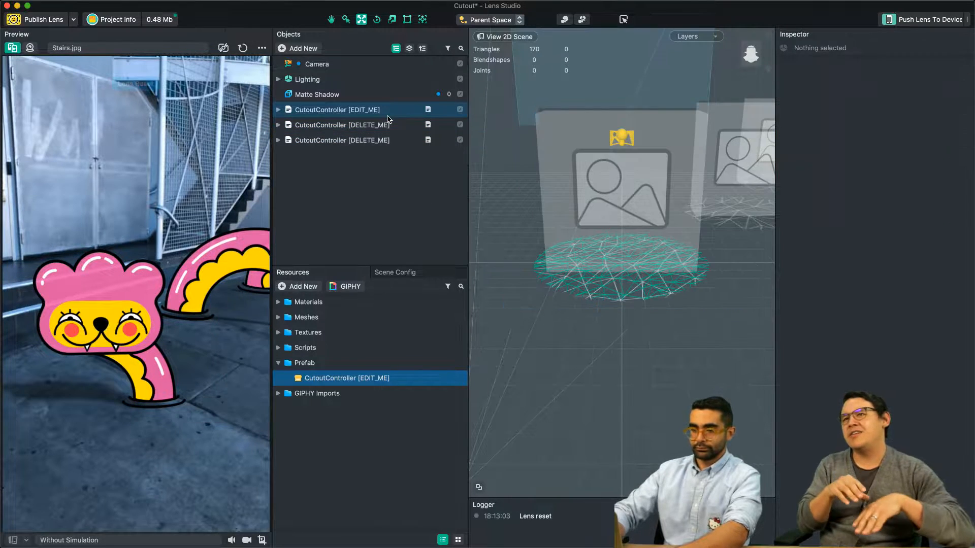
pyautogui.click(364, 128)
pyautogui.keyDown('shift'); pyautogui.click(361, 145); pyautogui.keyUp('shift')
pyautogui.press('Delete')
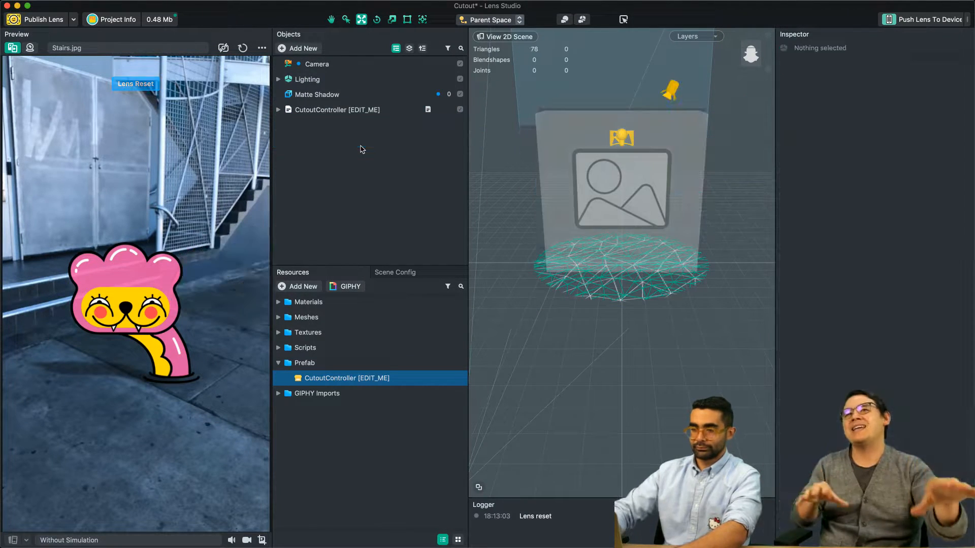
# - Duplicate CutoutController [EDIT_ME] again and move the whole copy back and sideways to X 54.0949, Z -100.9899
pyautogui.click(368, 111)
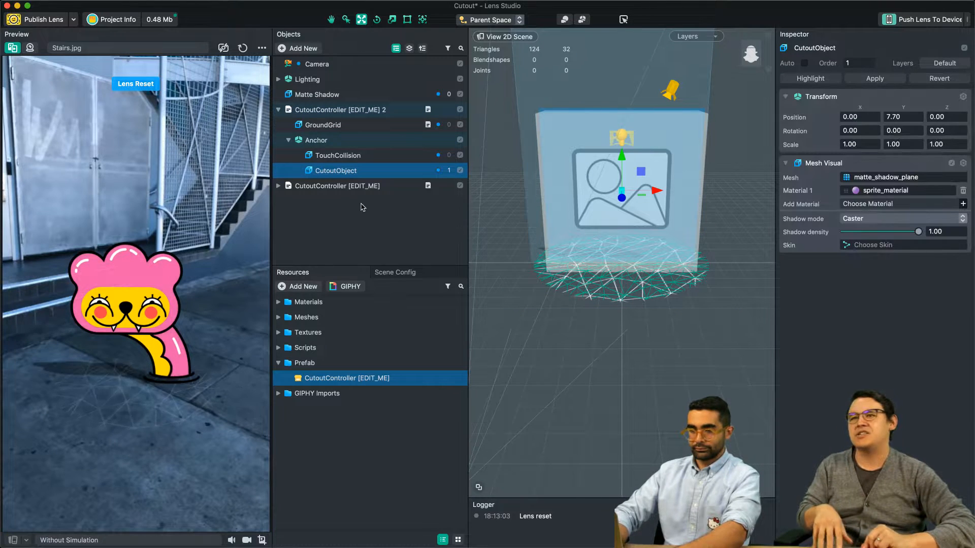
pyautogui.click(294, 113)
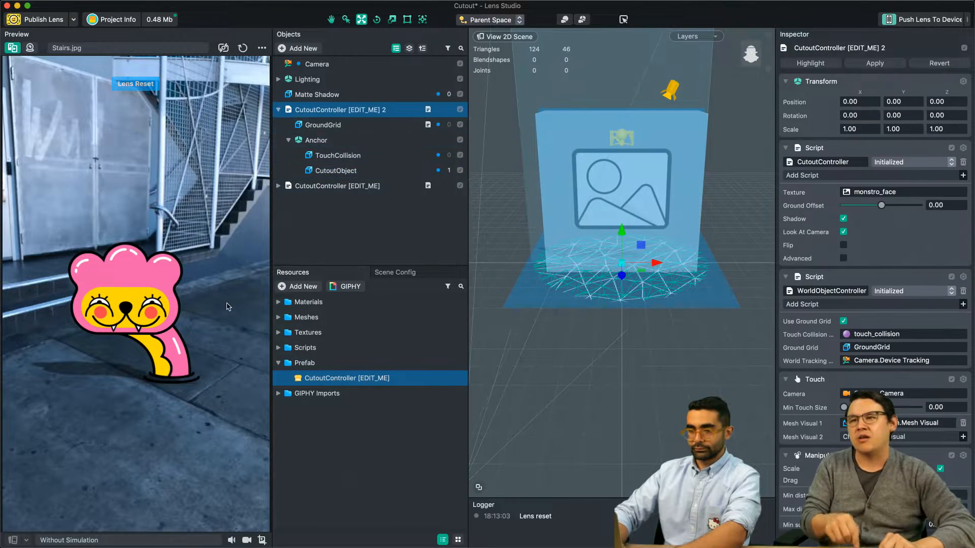
pyautogui.moveTo(624, 281); pyautogui.dragTo(729, 211)
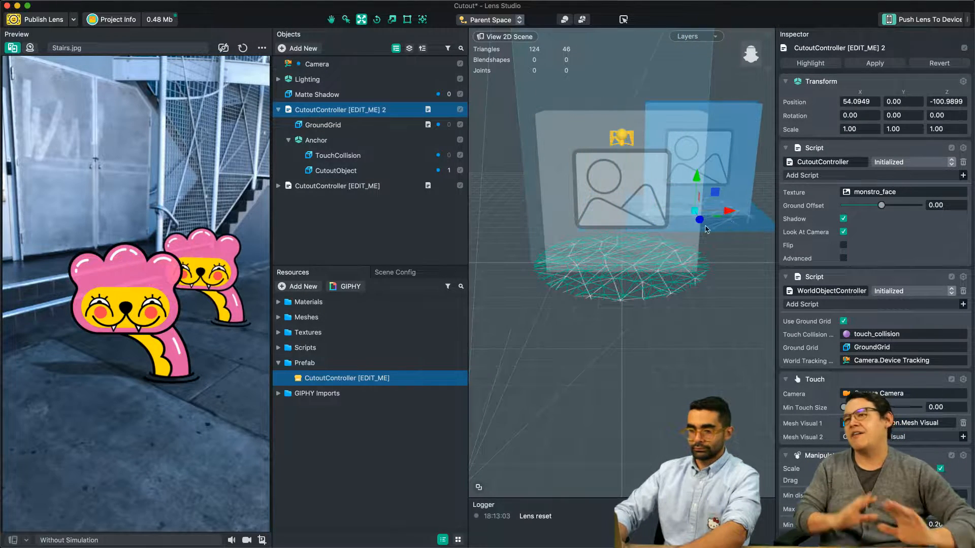
# - Assign the imported GIPHY sunglasses sticker as the new copy's Texture and try its Shadow option
pyautogui.click(874, 193)
pyautogui.doubleClick(390, 166)
pyautogui.doubleClick(414, 169)
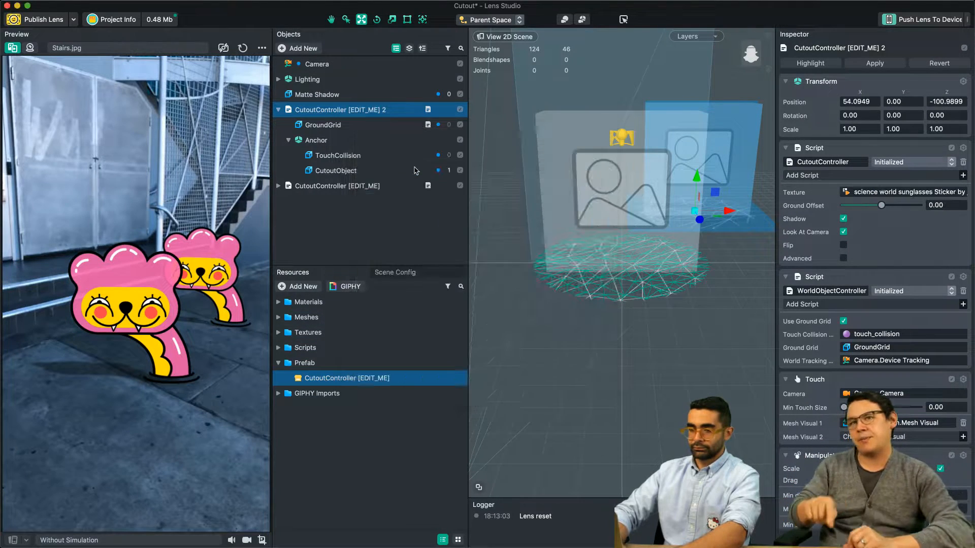
pyautogui.click(843, 219)
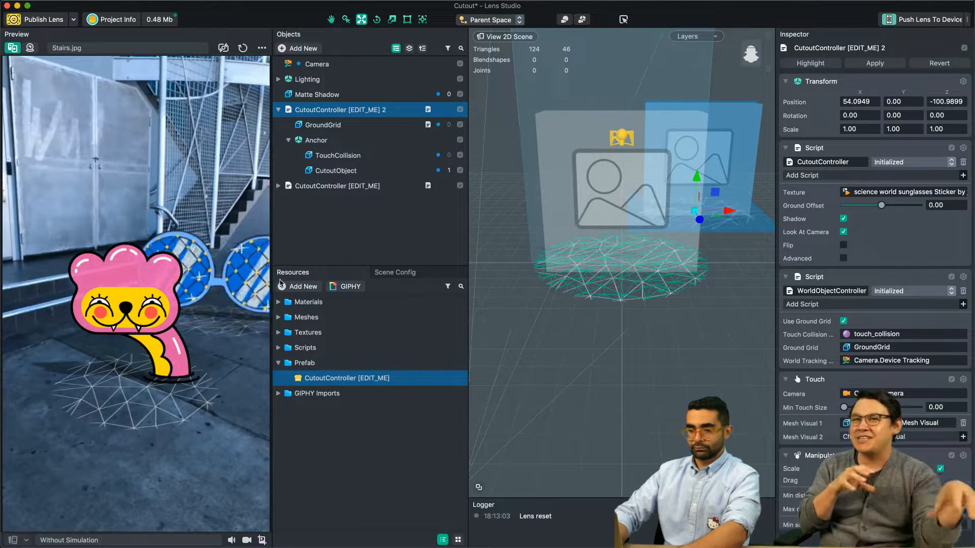
# - Rotate the directional Light in the Lighting group to 45.7838, -26.2739, 154.5583 to redirect the cutouts' shadows
pyautogui.click(278, 80)
pyautogui.doubleClick(323, 110)
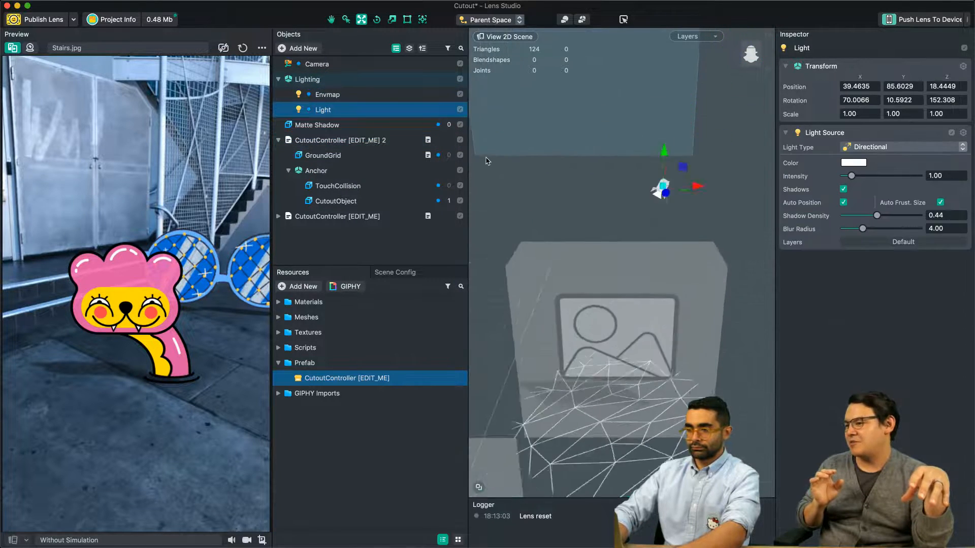
pyautogui.press('e')
pyautogui.moveTo(628, 221); pyautogui.dragTo(624, 260)
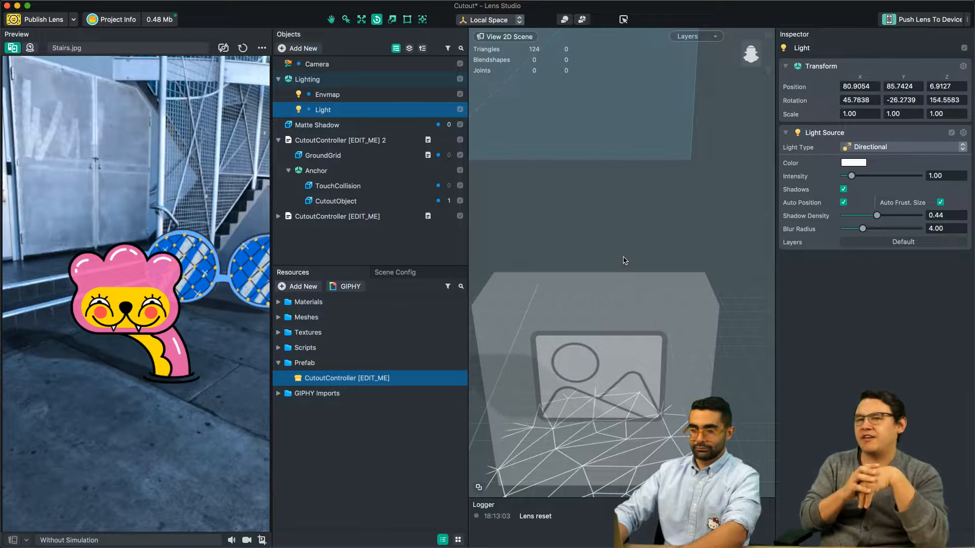
# - Move the monster cutout far back toward the doors and reposition the sunglasses cutout in the preview
pyautogui.click(373, 238)
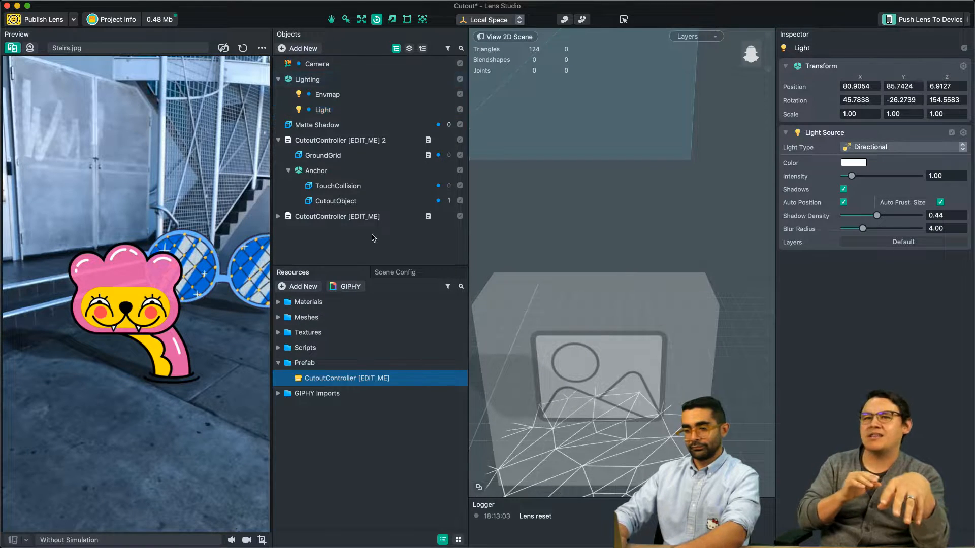
pyautogui.moveTo(164, 381); pyautogui.dragTo(97, 282)
pyautogui.moveTo(190, 343); pyautogui.dragTo(194, 262)
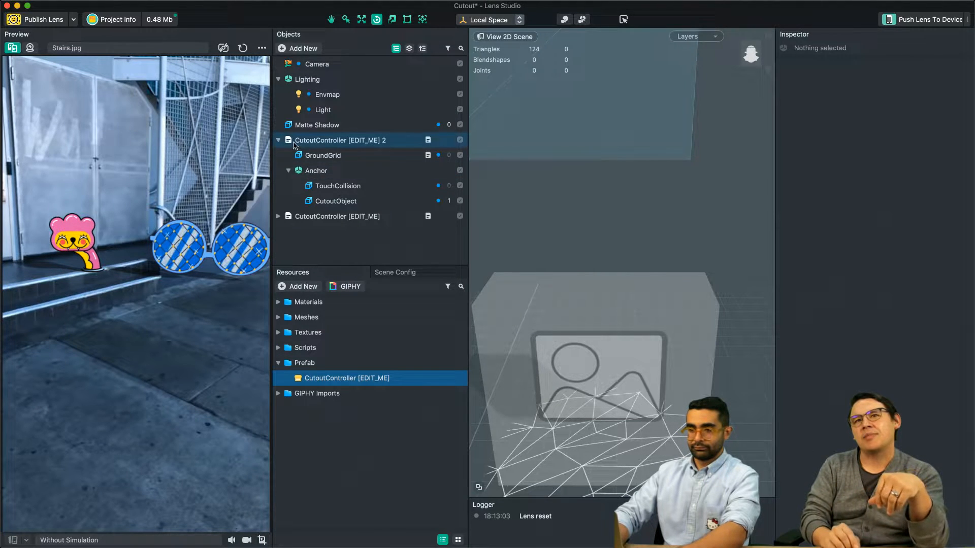
pyautogui.scroll(-5, 562, 362)
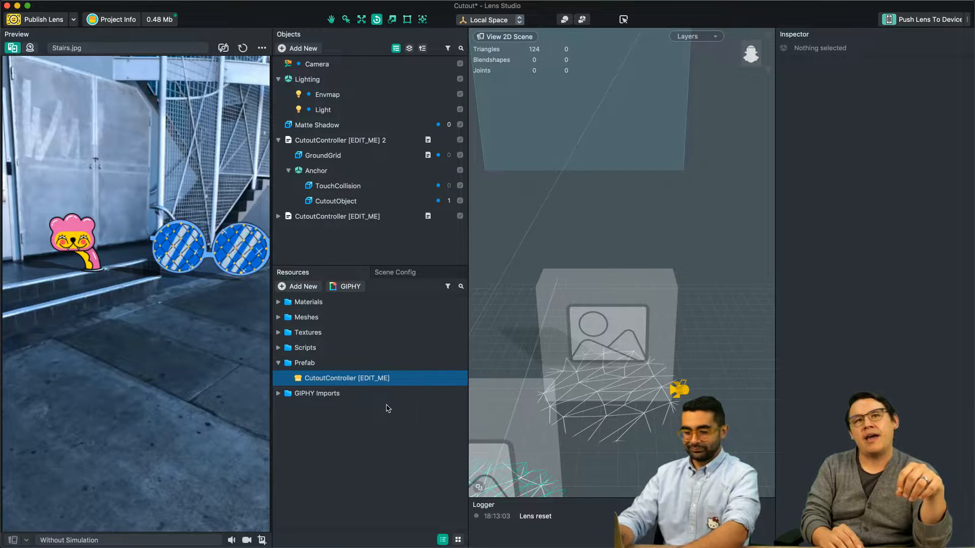
# - Close the Cutout project without saving and browse the template list down to the landmark templates
pyautogui.press('super+n')
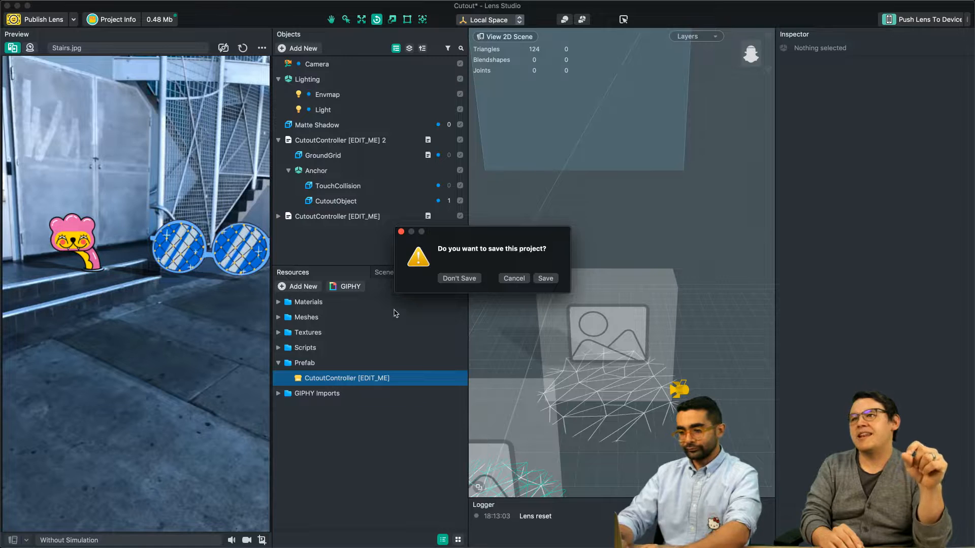
pyautogui.click(449, 279)
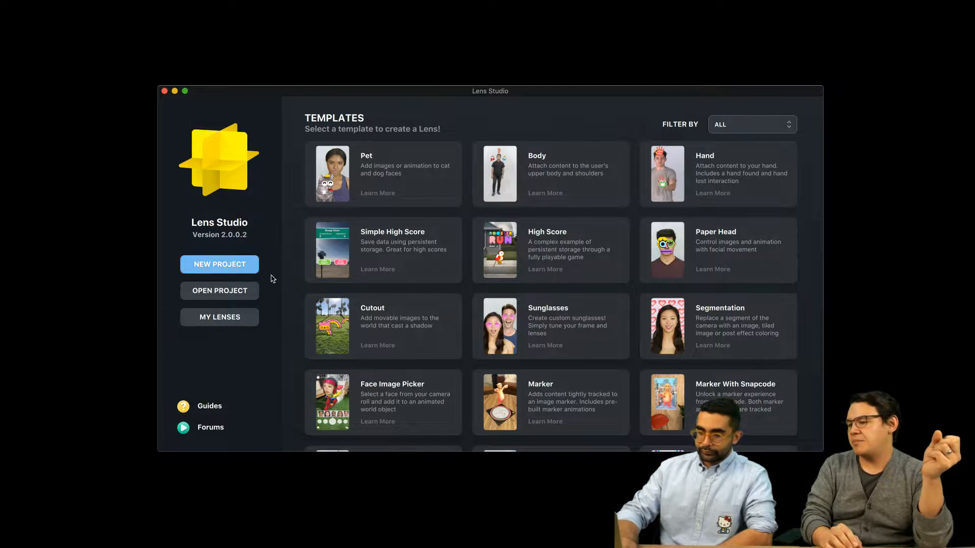
pyautogui.scroll(-15, 491, 309)
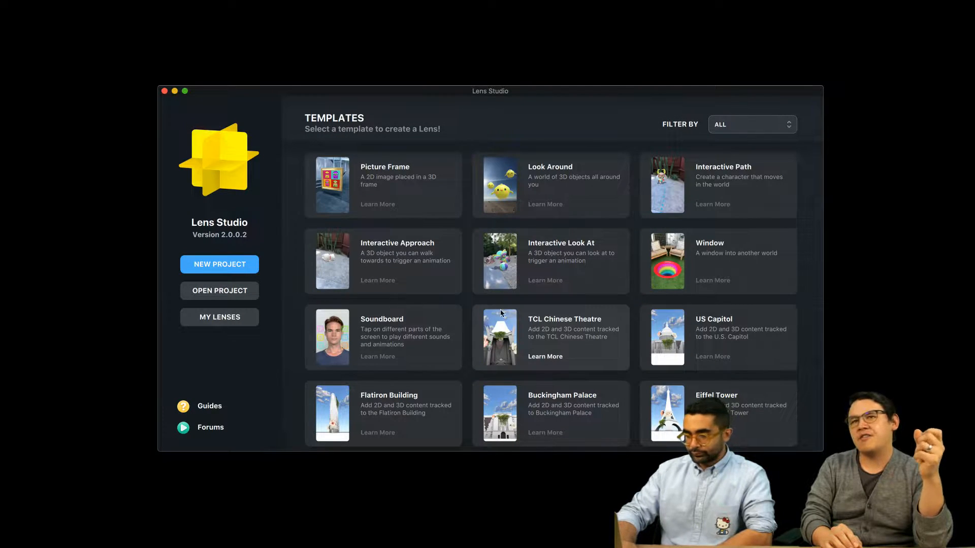
# - Open the Eiffel Tower landmark template and preview it with the Eiffel Tower.webm sample video
pyautogui.click(669, 410)
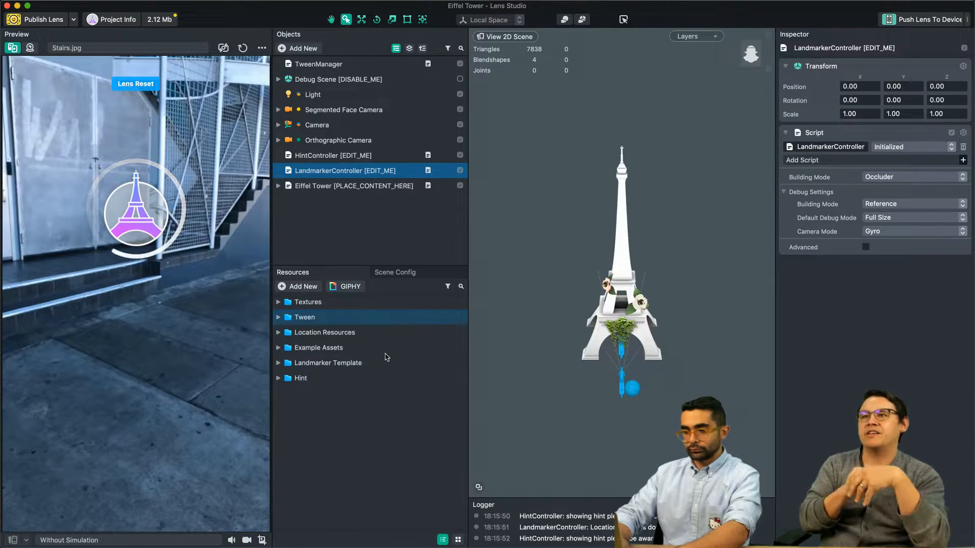
pyautogui.click(80, 50)
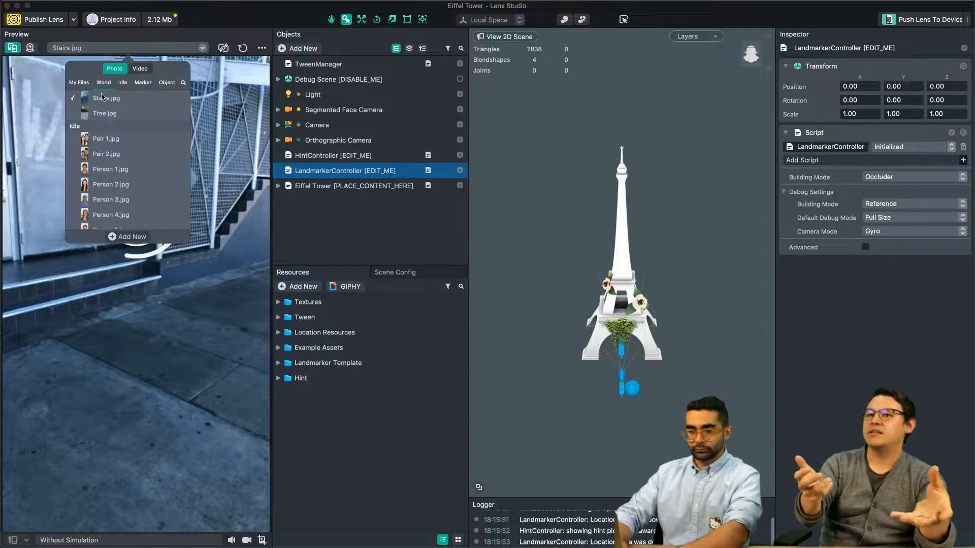
pyautogui.click(141, 68)
pyautogui.scroll(-2, 125, 183)
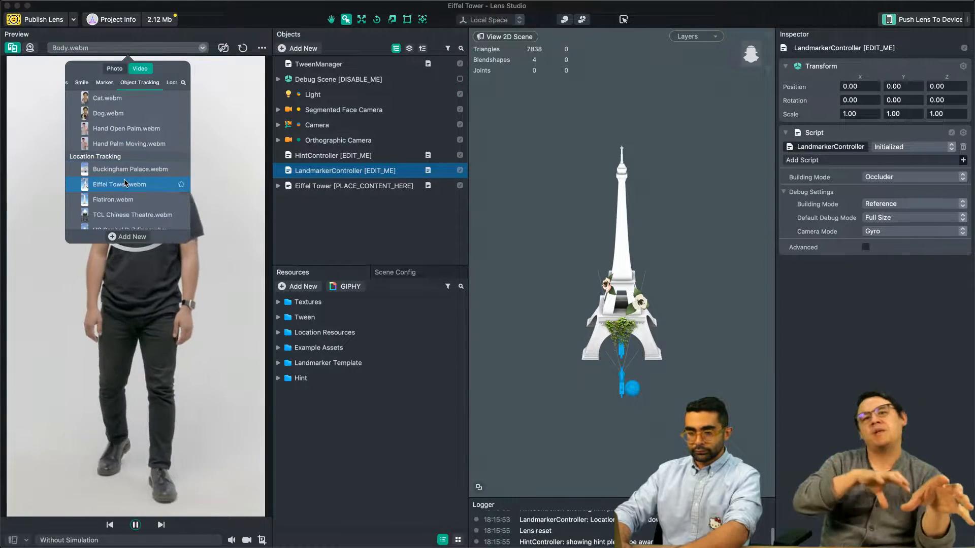
pyautogui.click(119, 184)
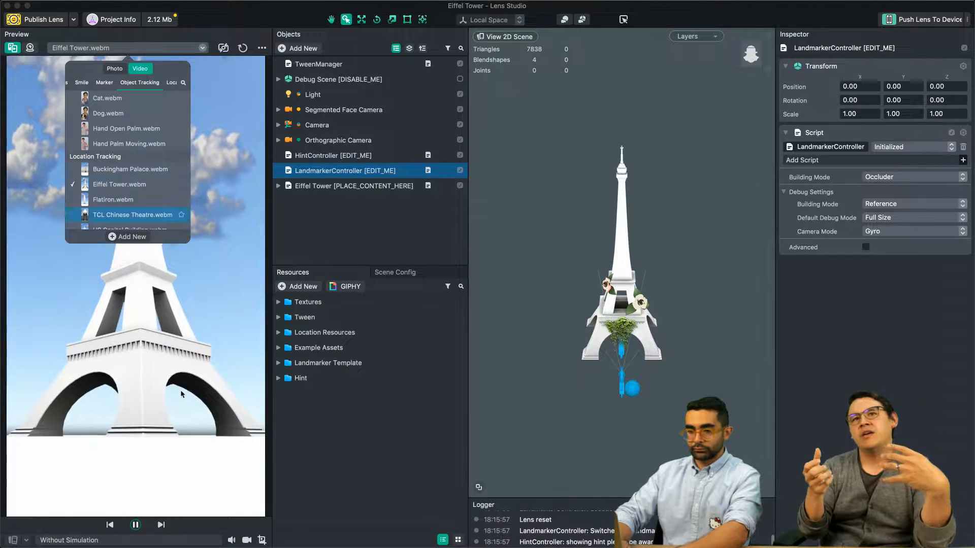
pyautogui.click(299, 439)
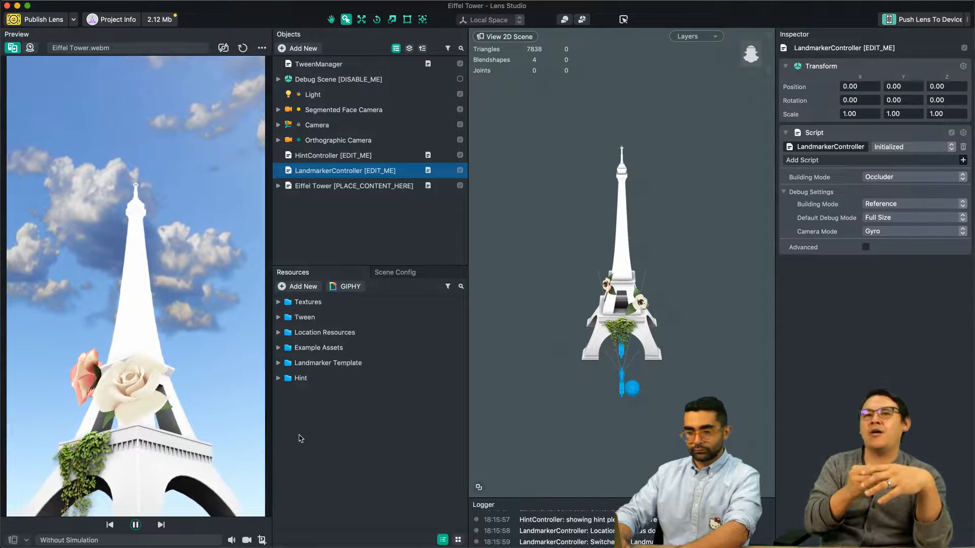
# - Add the blue sunglasses sticker from GIPHY to the Eiffel Tower scene as a World Image
pyautogui.moveTo(628, 330)
pyautogui.keyDown('alt'); pyautogui.mouseDown()
pyautogui.moveTo(597, 357)
pyautogui.moveTo(584, 343)
pyautogui.moveTo(622, 335)
pyautogui.mouseUp(); pyautogui.keyUp('alt')
pyautogui.scroll(10, 622, 335)
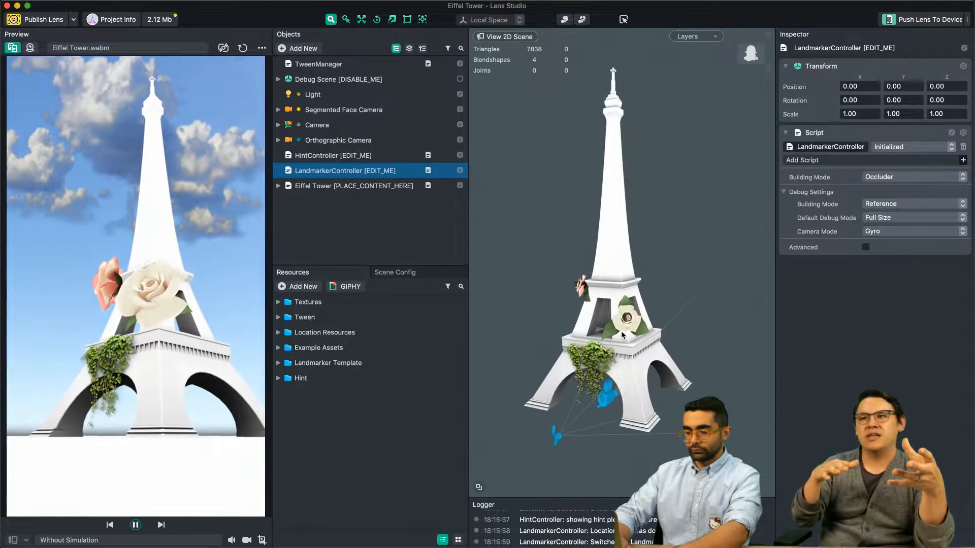
pyautogui.scroll(1, 622, 335)
pyautogui.moveTo(584, 369)
pyautogui.keyDown('alt'); pyautogui.mouseDown()
pyautogui.moveTo(616, 354)
pyautogui.moveTo(597, 371)
pyautogui.mouseUp(); pyautogui.keyUp('alt')
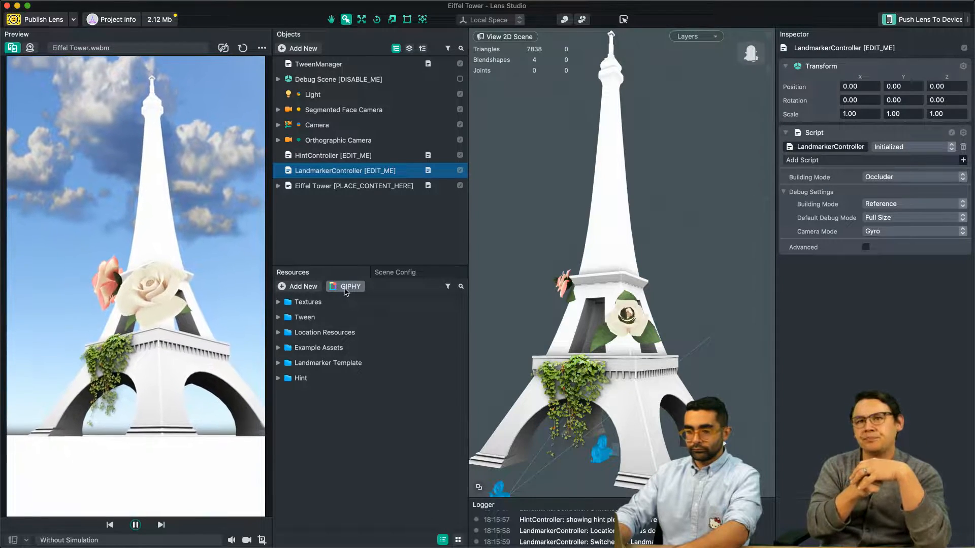
pyautogui.click(346, 287)
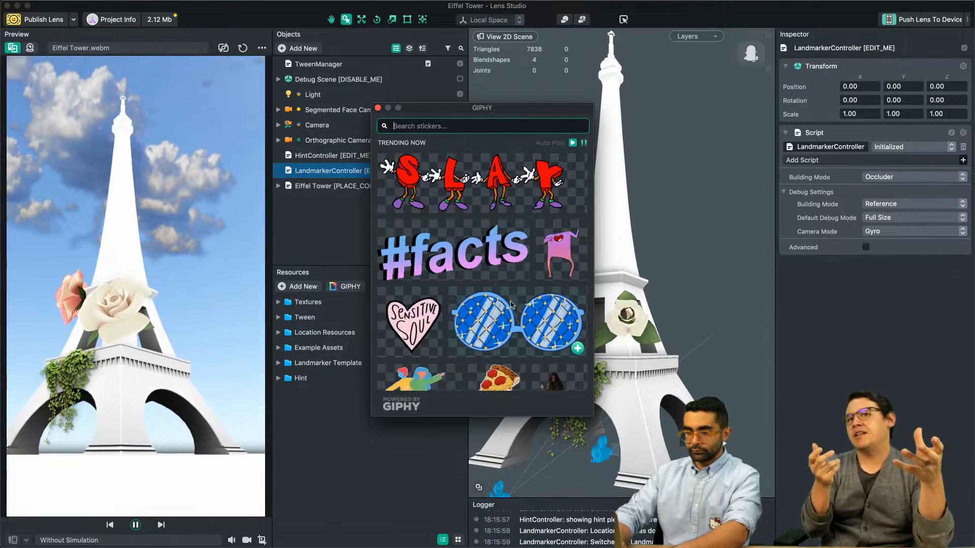
pyautogui.click(577, 348)
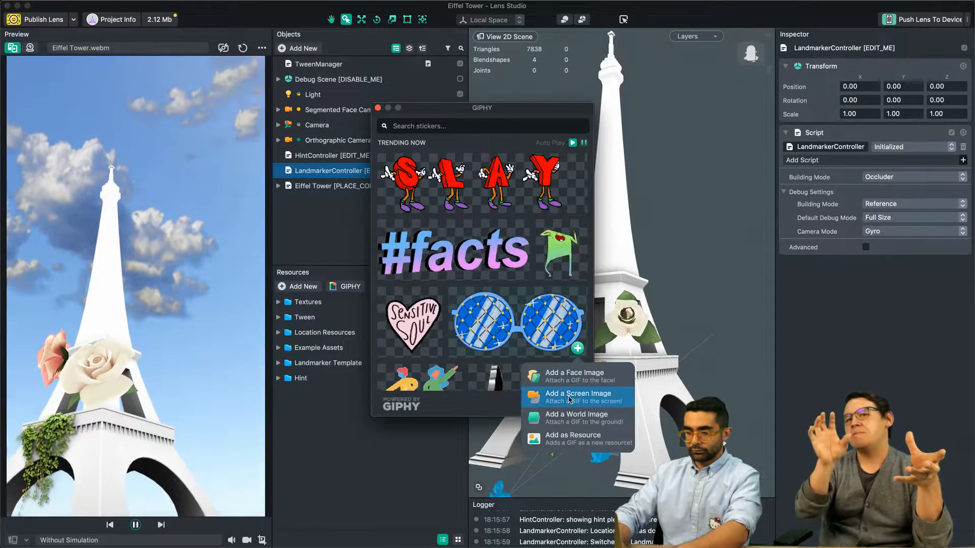
pyautogui.click(574, 415)
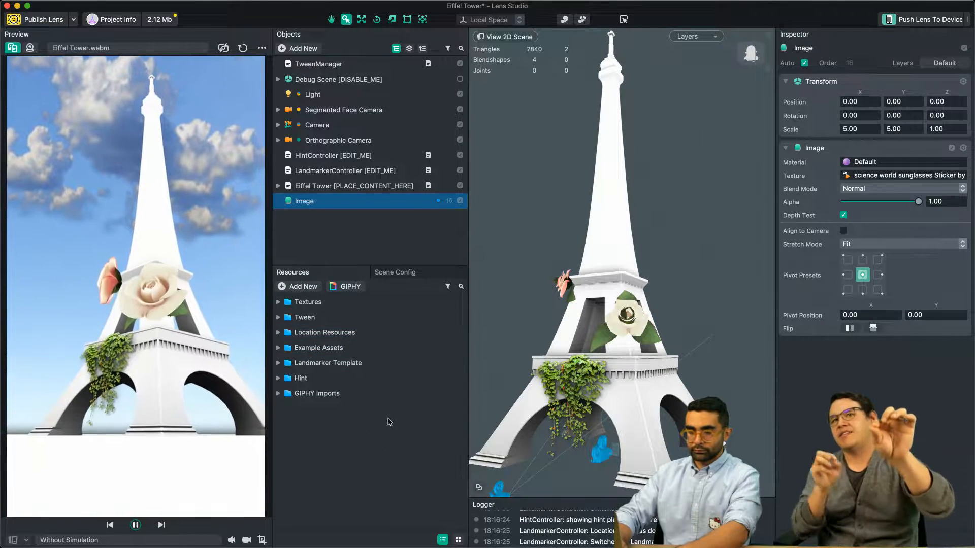
# - Locate the sunglasses Image in the 3D scene and nest it under Eiffel Tower [PLACE_CONTENT_HERE]
pyautogui.doubleClick(313, 206)
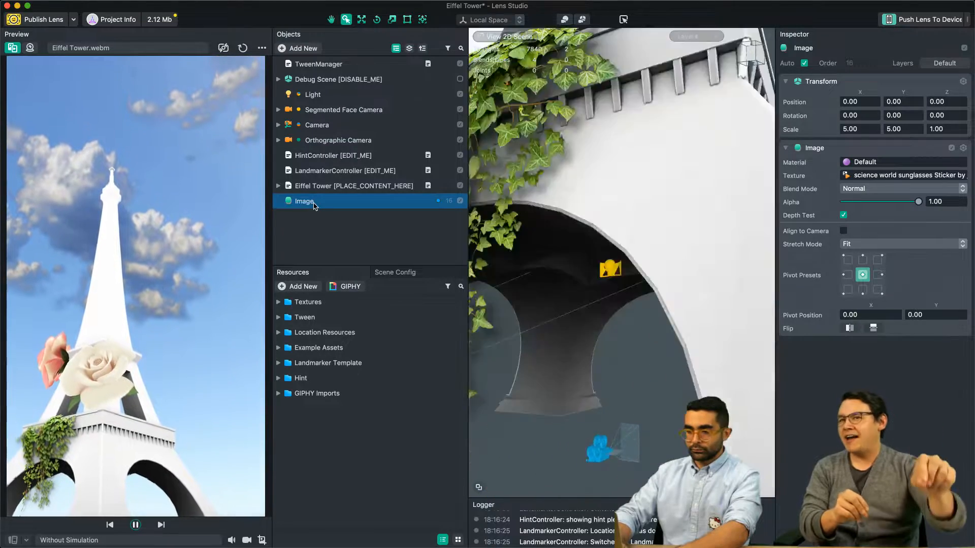
pyautogui.keyDown('alt'); pyautogui.moveTo(572, 315); pyautogui.dragTo(570, 327); pyautogui.keyUp('alt')
pyautogui.scroll(-5, 571, 327)
pyautogui.scroll(-10, 571, 328)
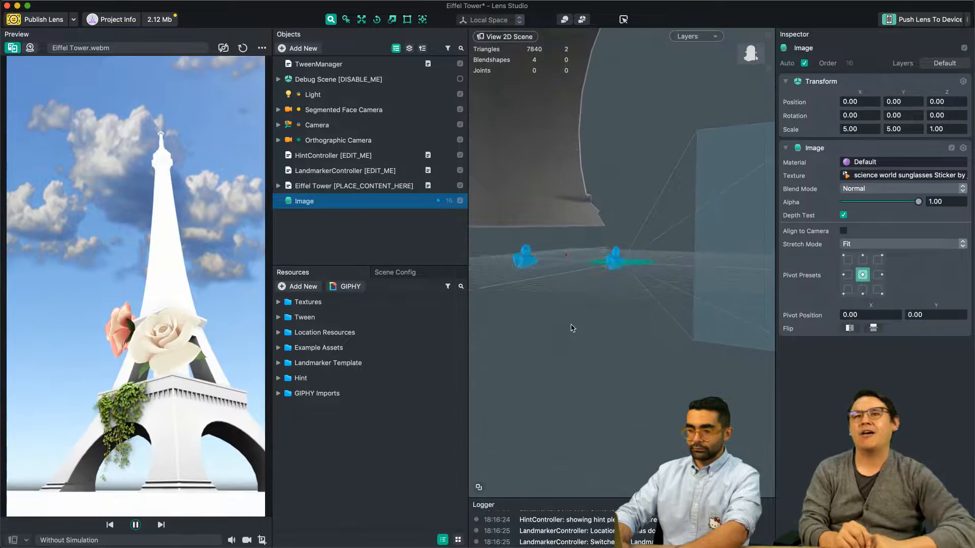
pyautogui.scroll(-5, 572, 328)
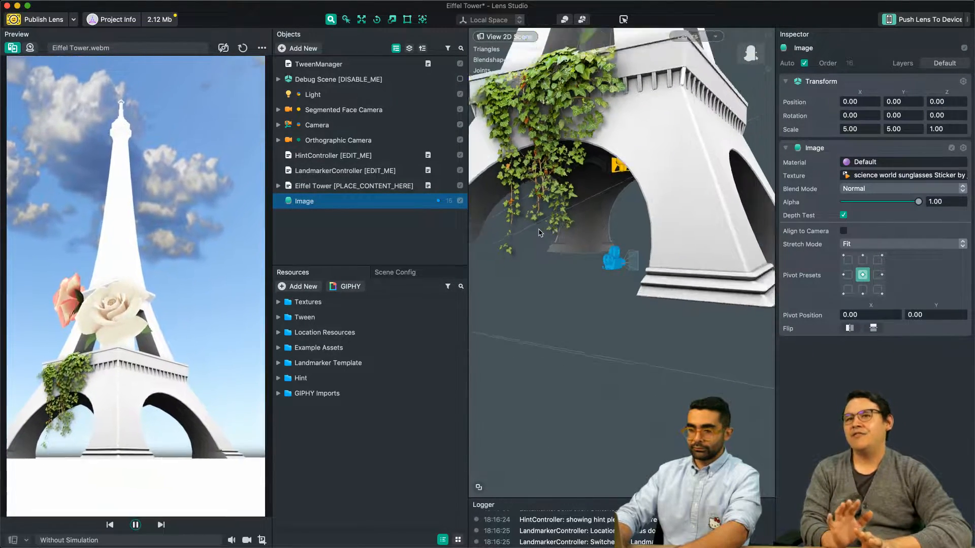
pyautogui.scroll(-10, 539, 233)
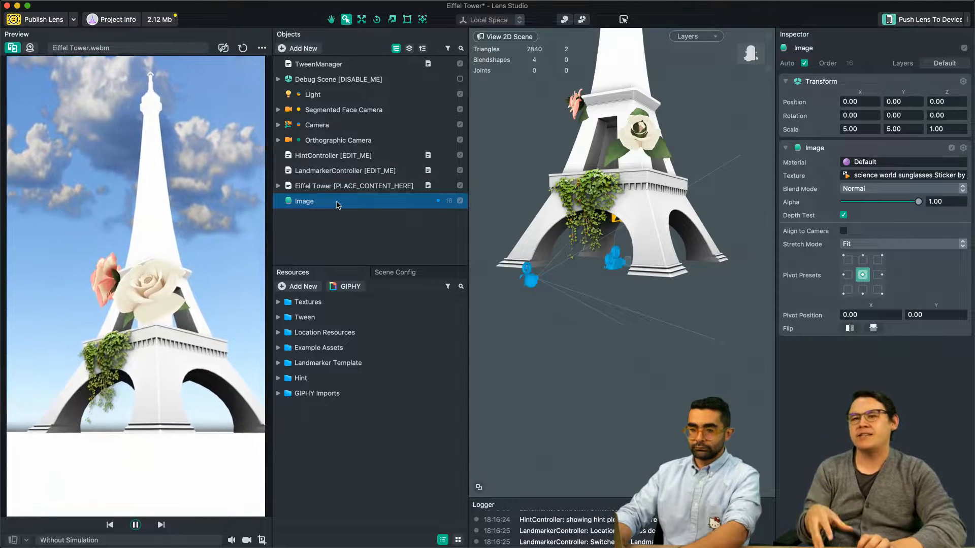
pyautogui.press('f')
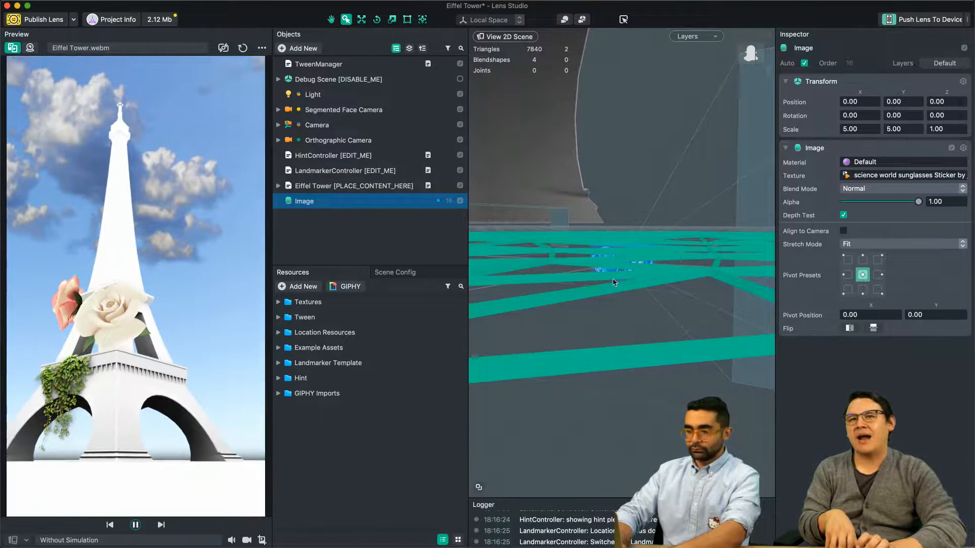
pyautogui.press('w')
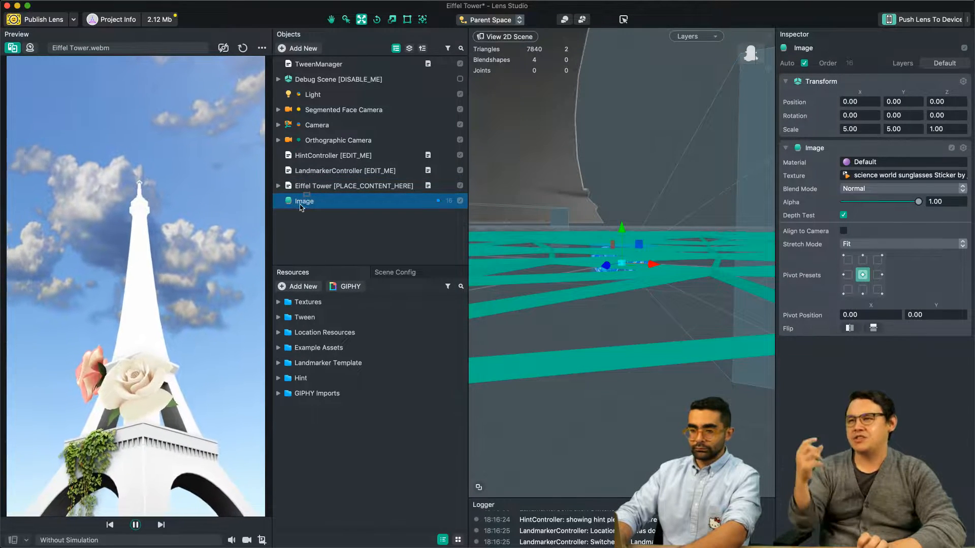
pyautogui.doubleClick(326, 189)
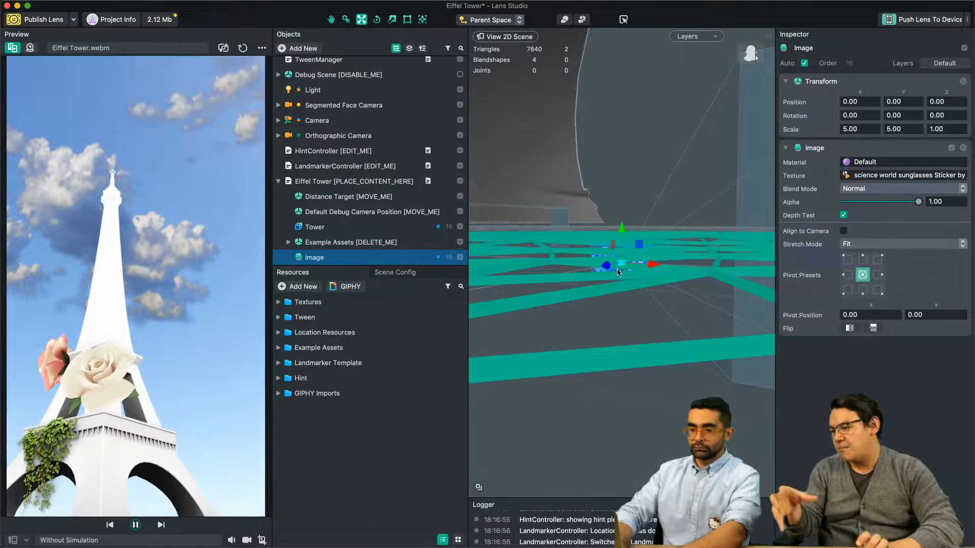
# - Scale the sunglasses Image up to about 9,348 by 9,348 by 1,870 to suit the tower's size
pyautogui.press('e')
pyautogui.press('r')
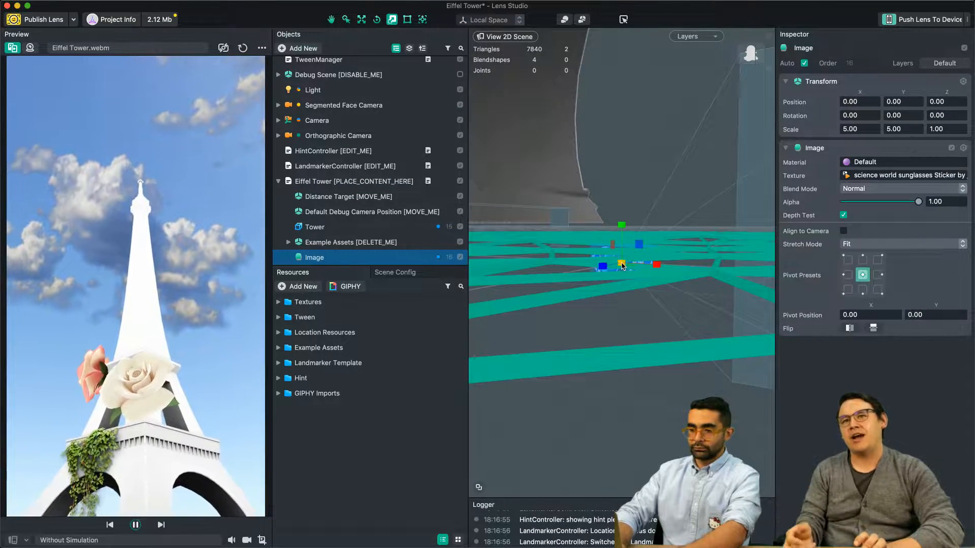
pyautogui.moveTo(622, 265); pyautogui.dragTo(668, 186)
pyautogui.scroll(-10, 609, 194)
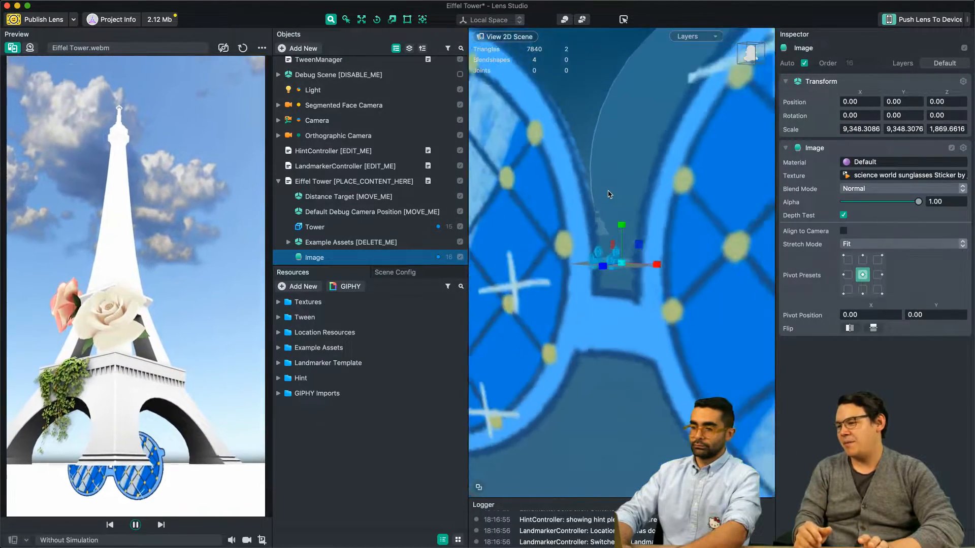
pyautogui.scroll(-6, 608, 194)
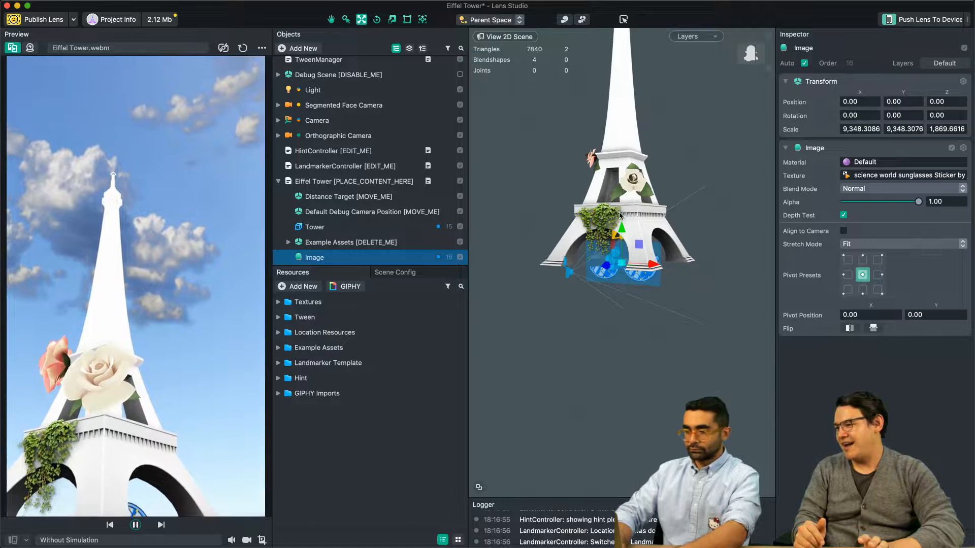
# - Place the sunglasses above the roses at about Y 14,560, Z 1,671, tilt them 11.2291 degrees around Z, and clear the selection
pyautogui.moveTo(622, 228); pyautogui.dragTo(597, 99)
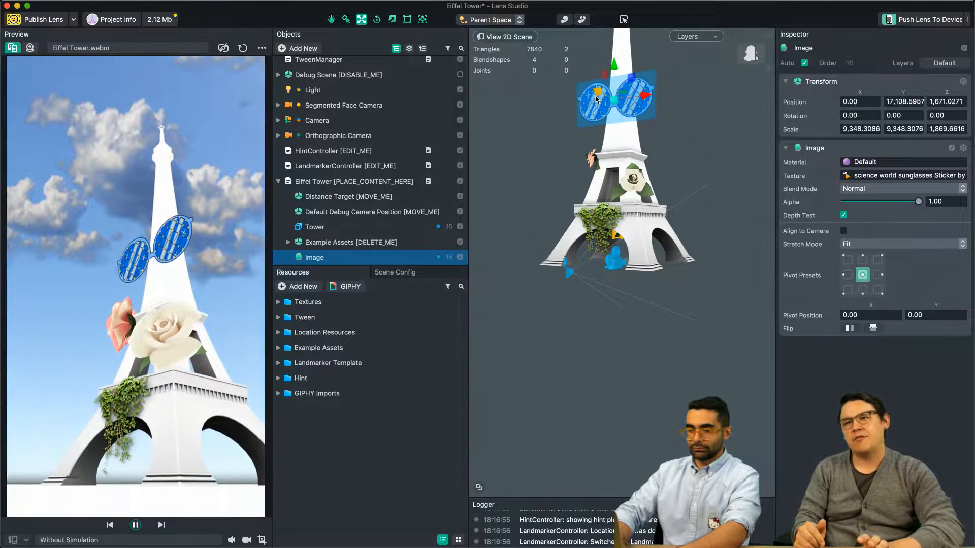
pyautogui.press('e')
pyautogui.moveTo(648, 77); pyautogui.dragTo(615, 100)
pyautogui.press('w')
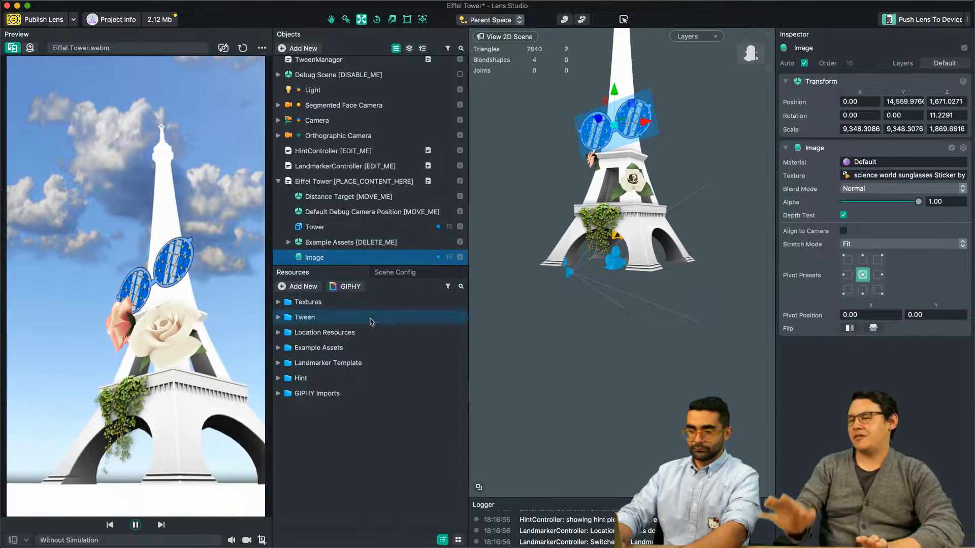
pyautogui.click(279, 181)
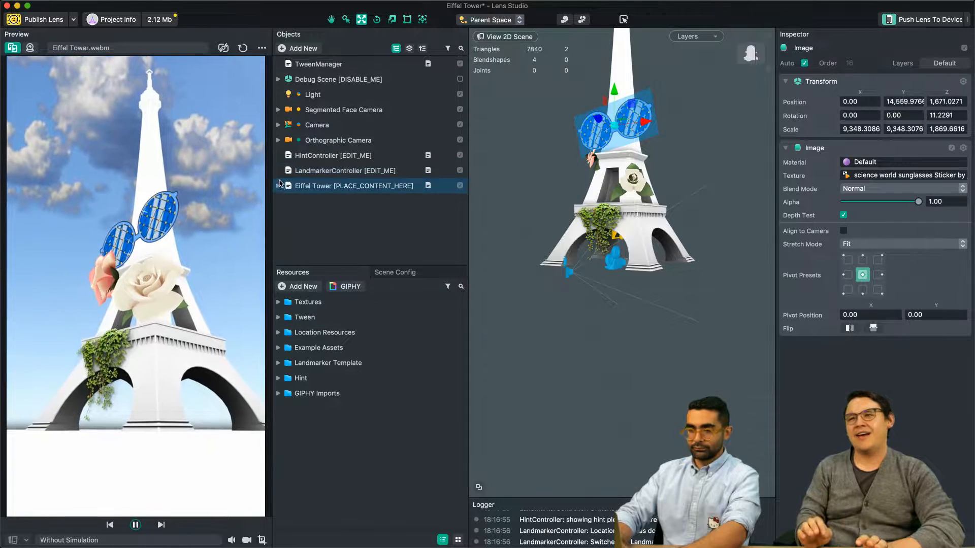
pyautogui.click(323, 229)
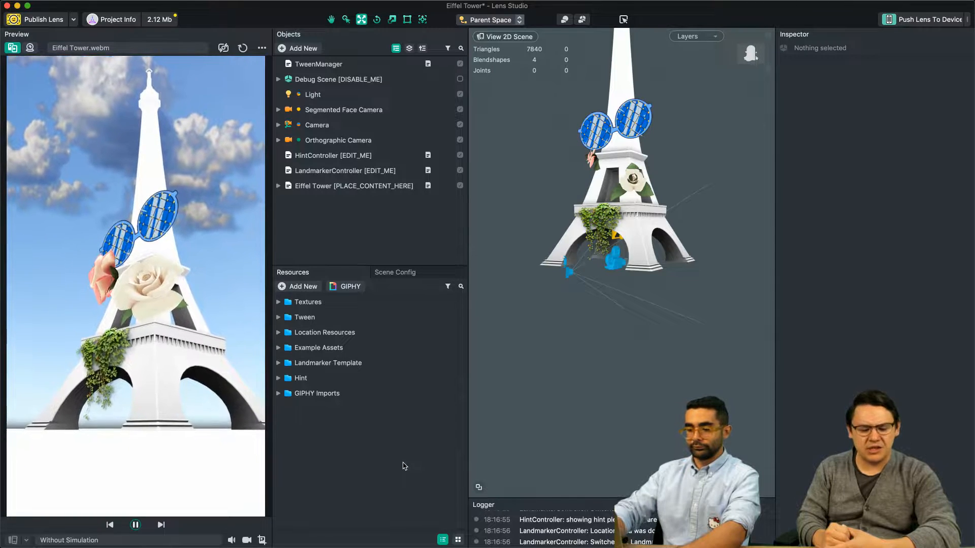
# - Create a new empty project and switch its preview to the live HD Pro Webcam C920 #2 feed
pyautogui.press('super+n')
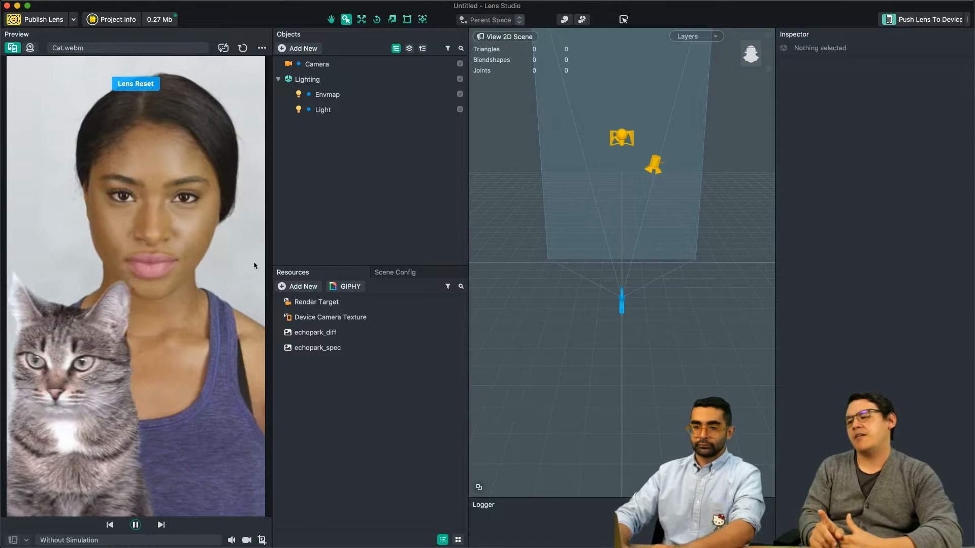
pyautogui.click(29, 48)
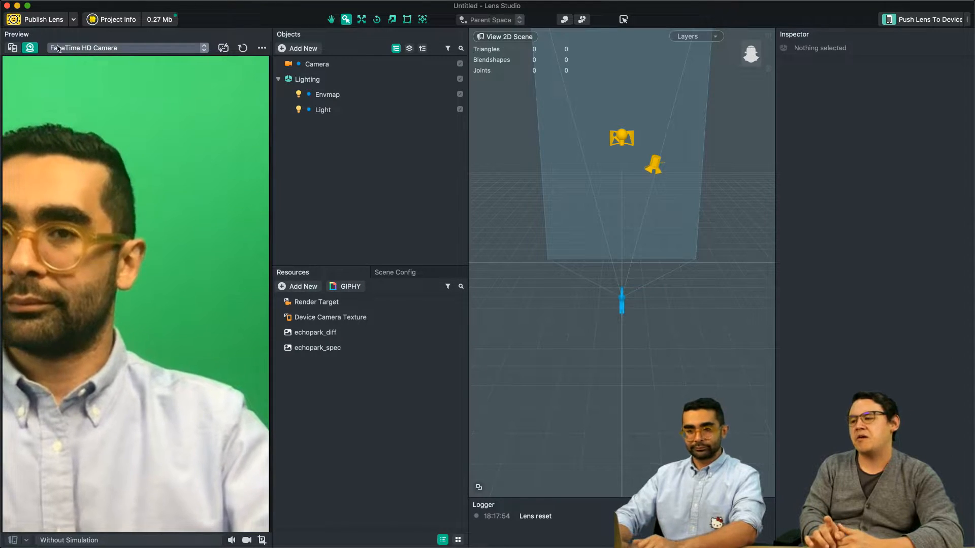
pyautogui.click(104, 48)
pyautogui.click(106, 59)
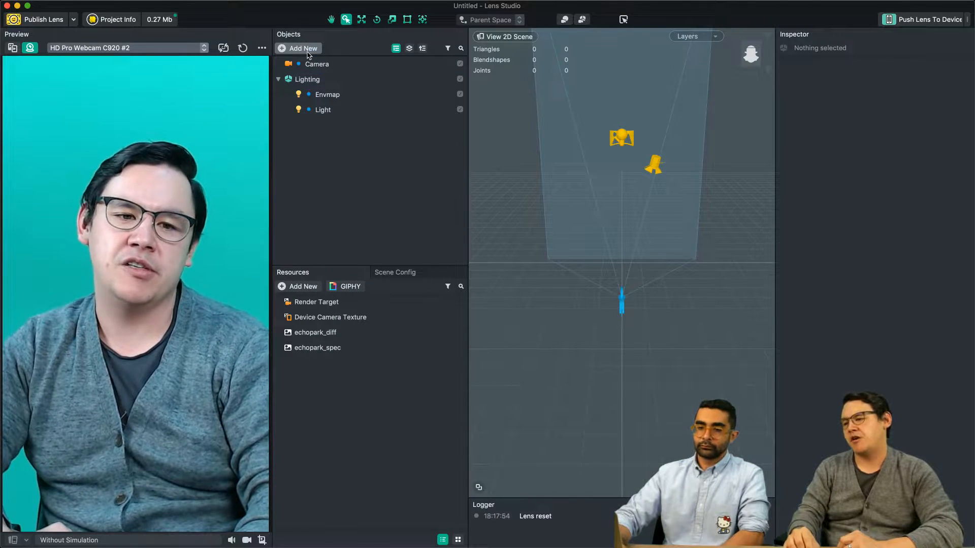
# - Browse the Color Correction and Post Effects presets and add the Analog TV post effect to the scene
pyautogui.click(303, 49)
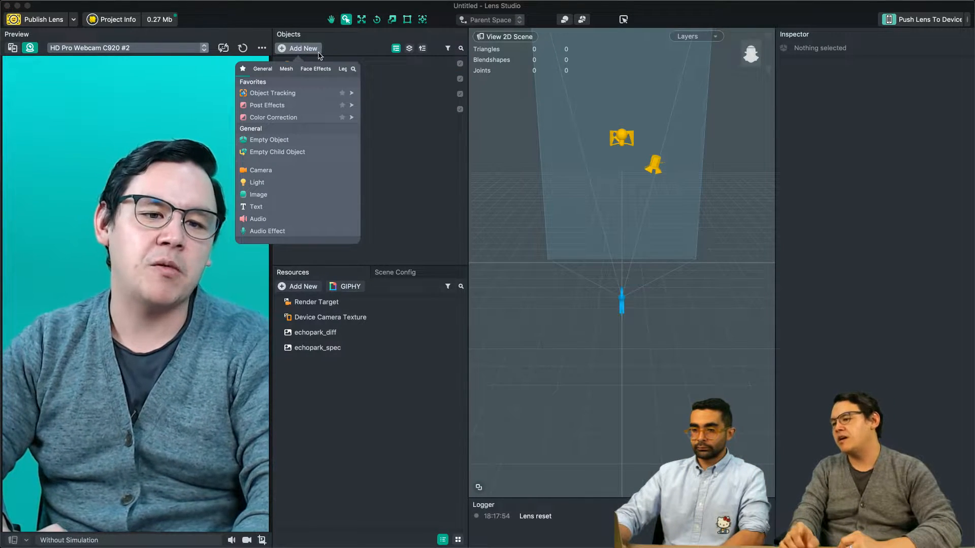
pyautogui.moveTo(293, 113)
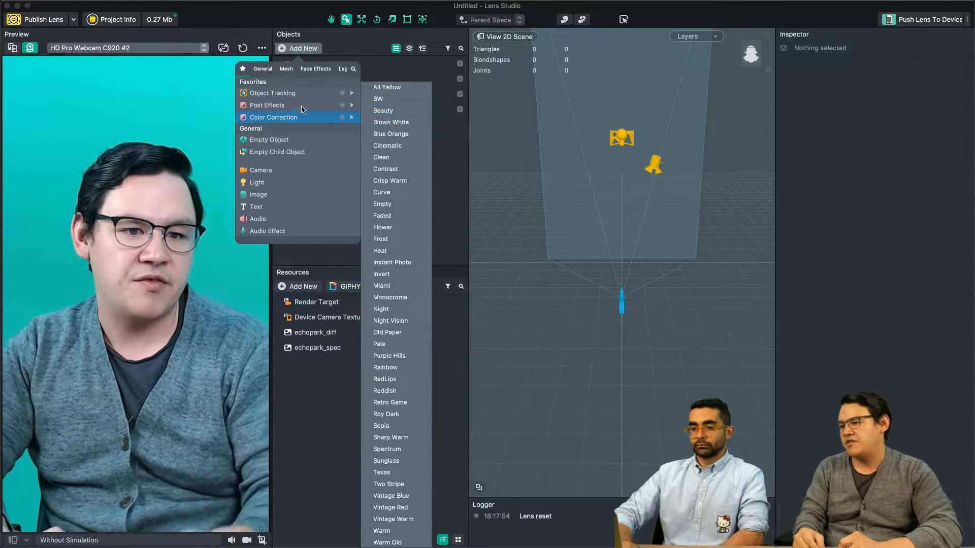
pyautogui.moveTo(361, 109)
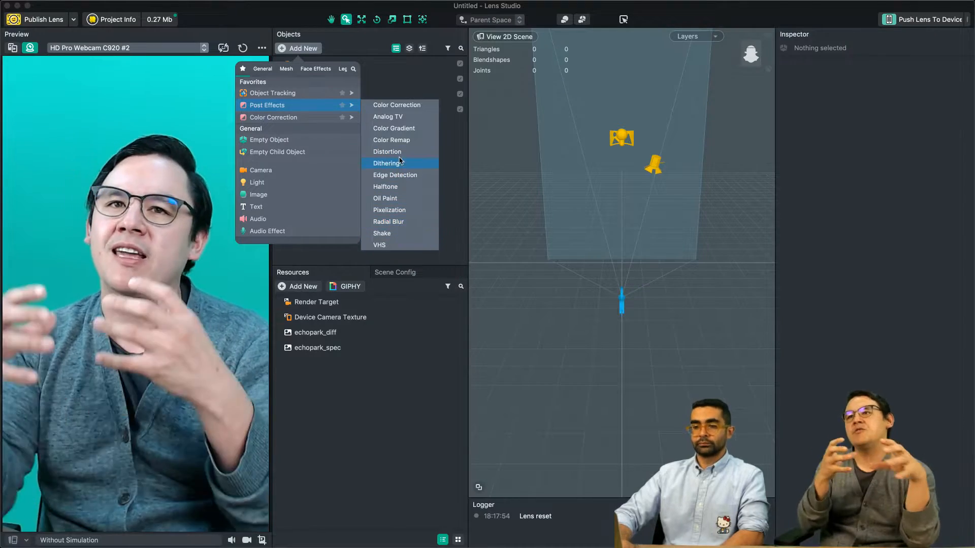
pyautogui.click(401, 118)
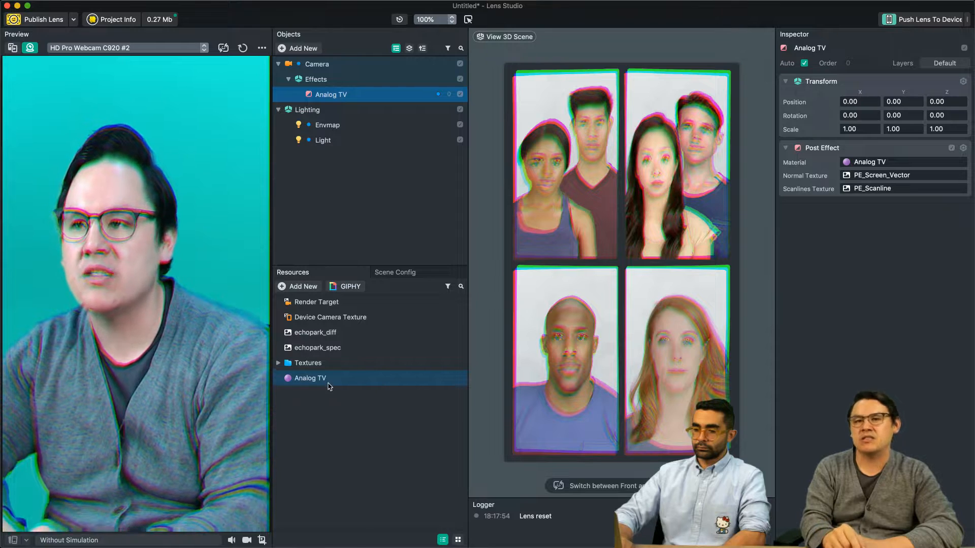
# - Try the Analog TV material at Noise Intensity 0.938 and Distortion Intensity 0.376, and reduce both effects
pyautogui.click(300, 379)
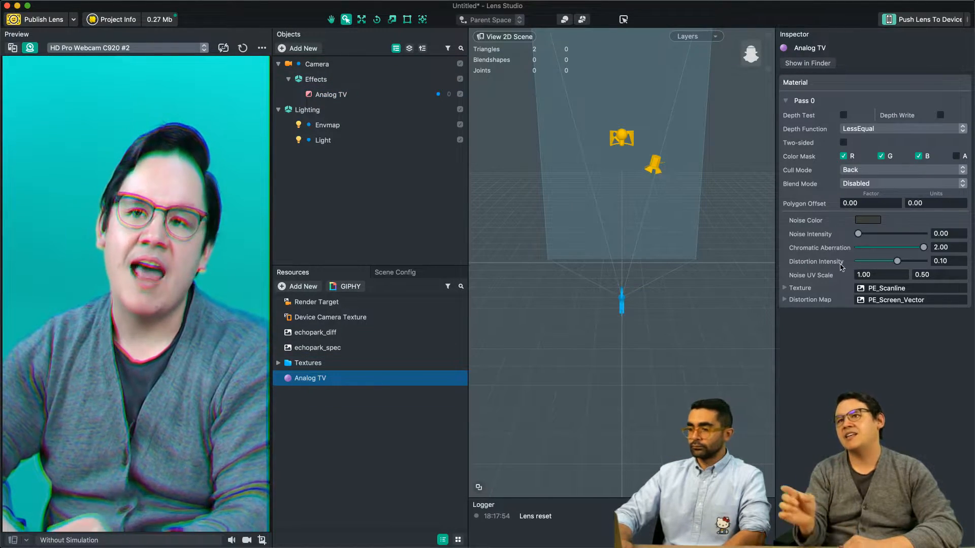
pyautogui.moveTo(858, 235); pyautogui.dragTo(915, 264)
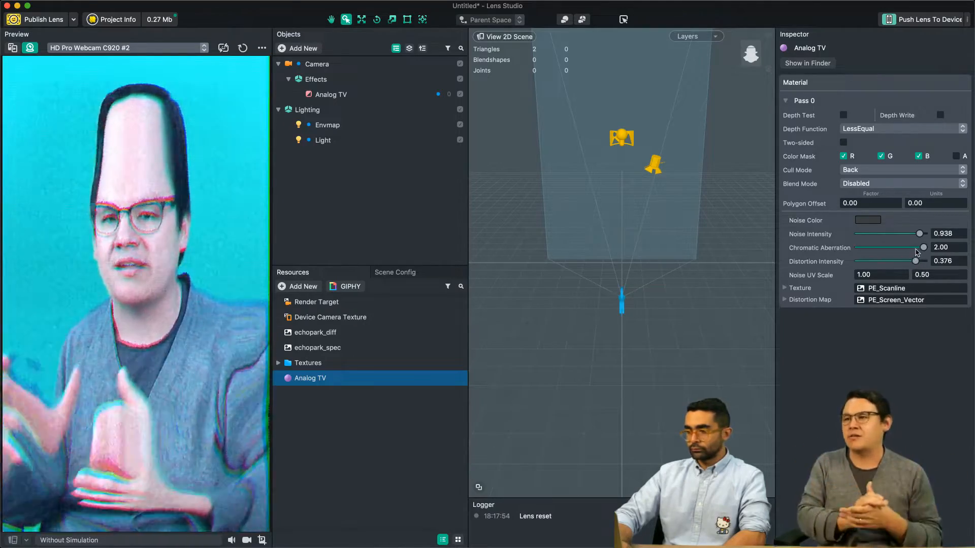
pyautogui.moveTo(917, 248); pyautogui.dragTo(895, 262)
pyautogui.click(885, 234)
# - Disable the Analog TV effect and add the Color Gradient post effect to the scene
pyautogui.click(465, 94)
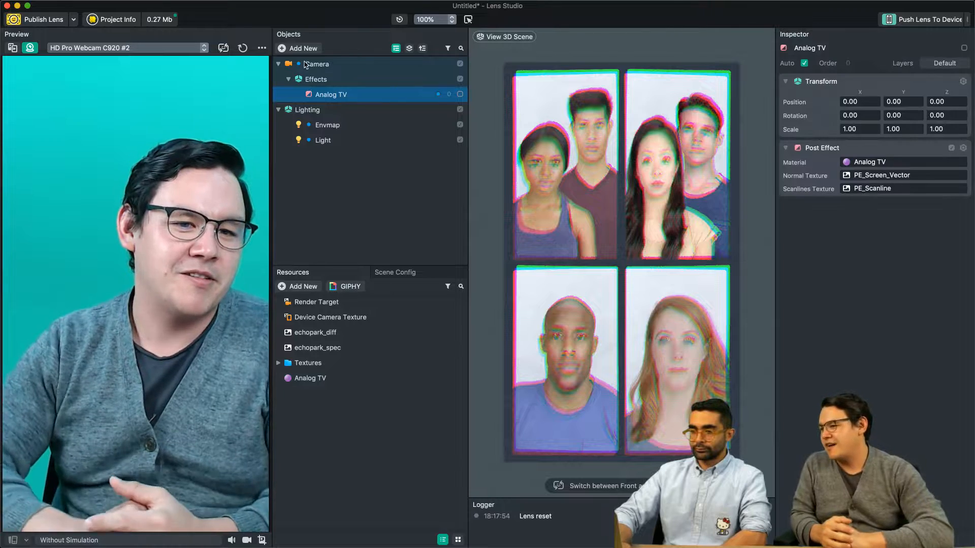
pyautogui.click(305, 60)
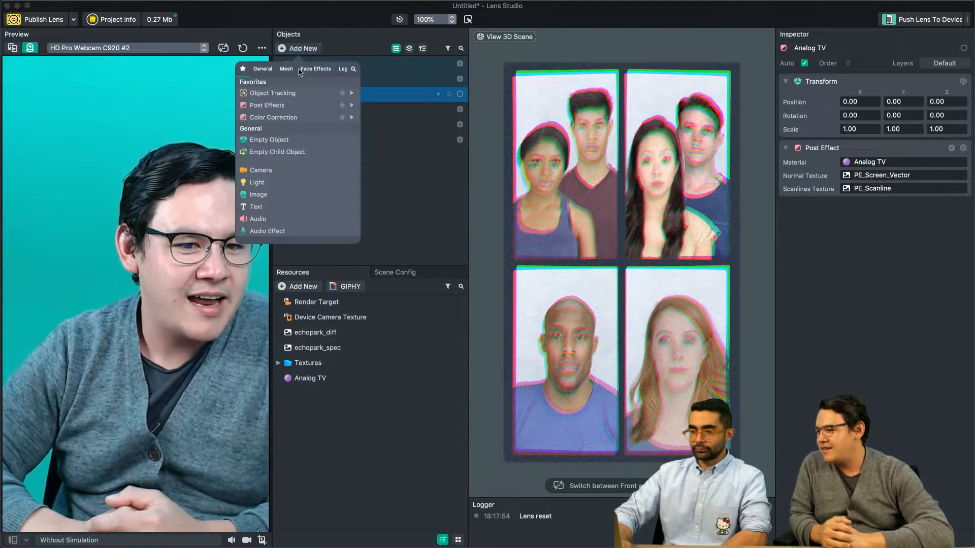
pyautogui.moveTo(325, 105)
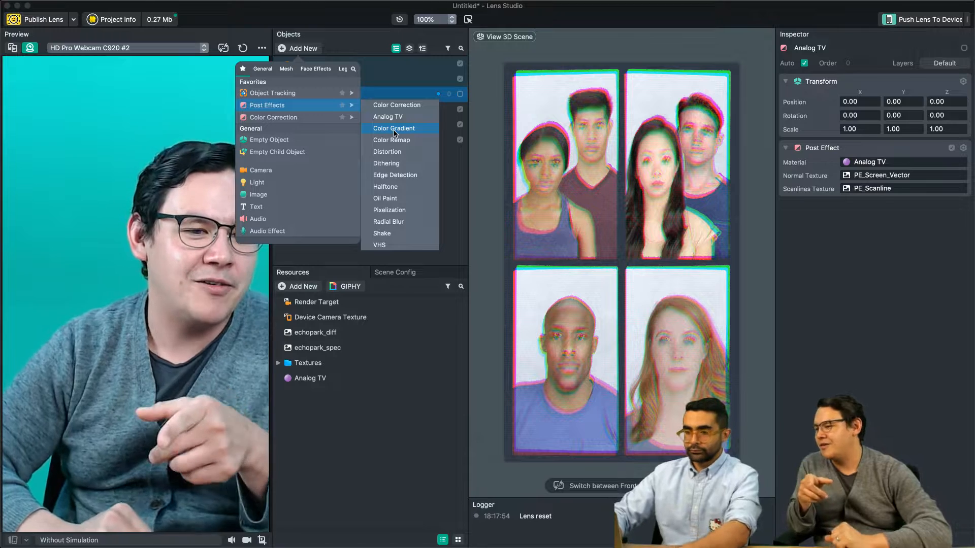
pyautogui.click(394, 129)
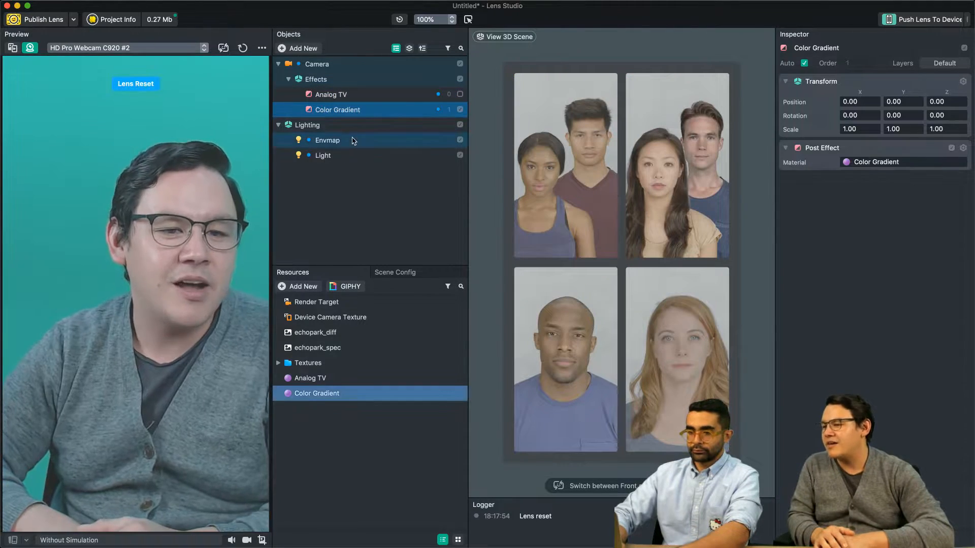
# - Set the Color Gradient material's Color Low to indigo and Color Low to Mid to coral red, using the saved swatches
pyautogui.click(368, 392)
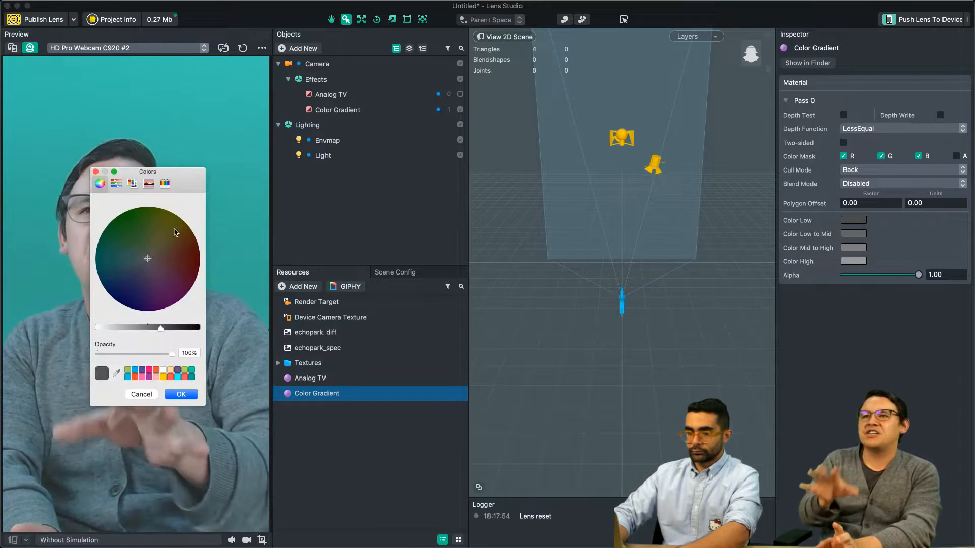
pyautogui.moveTo(188, 186); pyautogui.dragTo(520, 199)
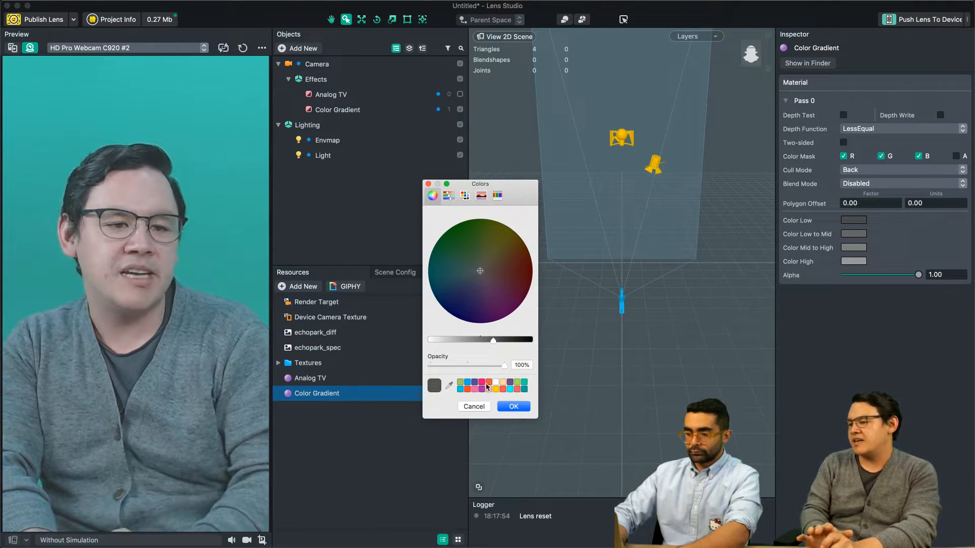
pyautogui.click(476, 382)
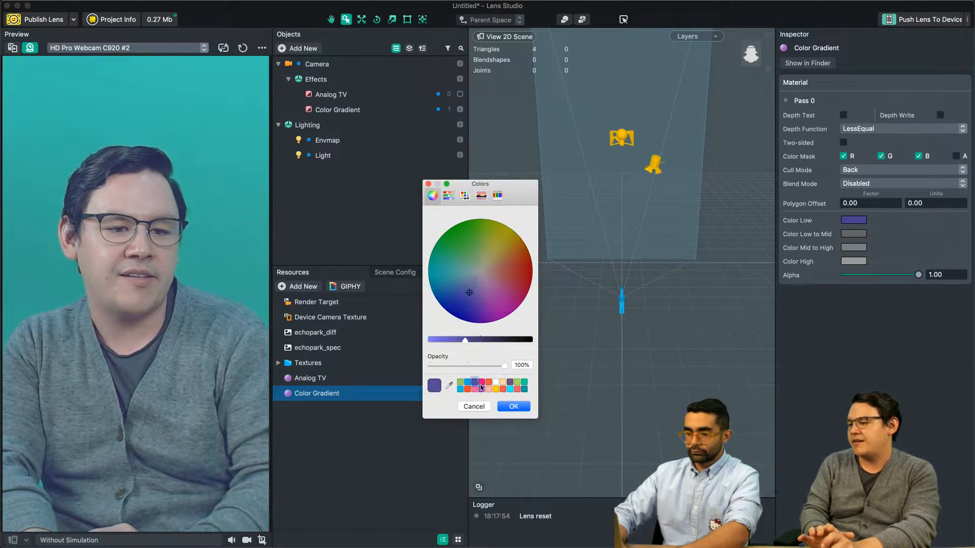
pyautogui.click(514, 407)
pyautogui.click(852, 234)
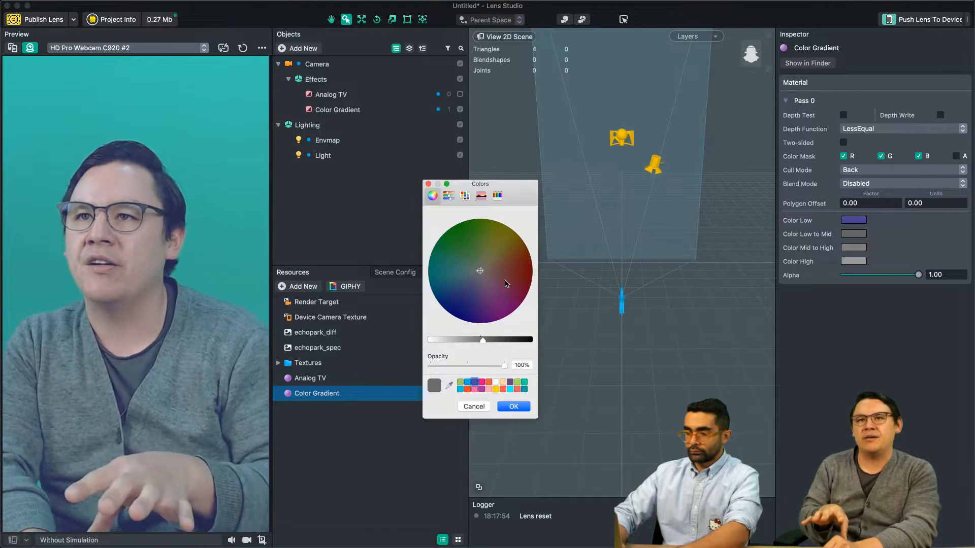
pyautogui.click(502, 389)
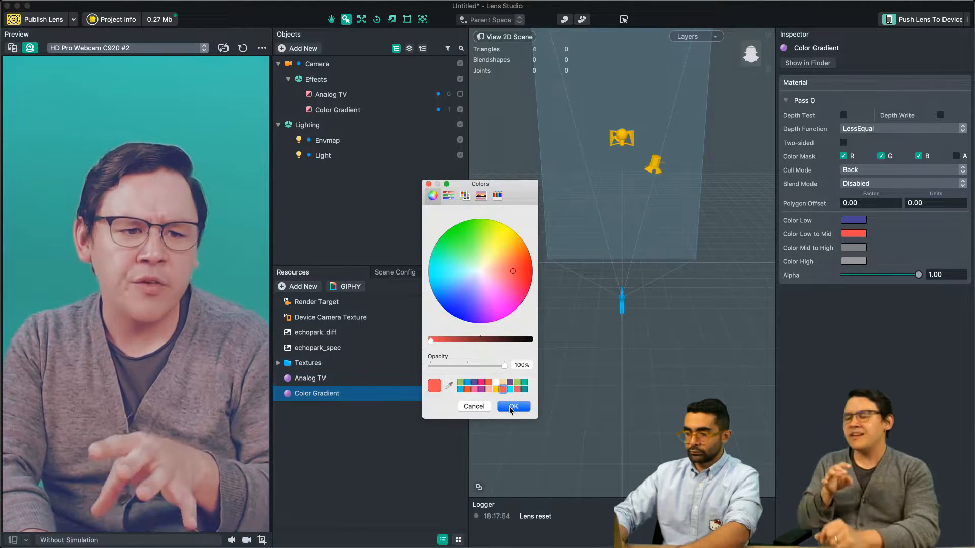
pyautogui.click(512, 407)
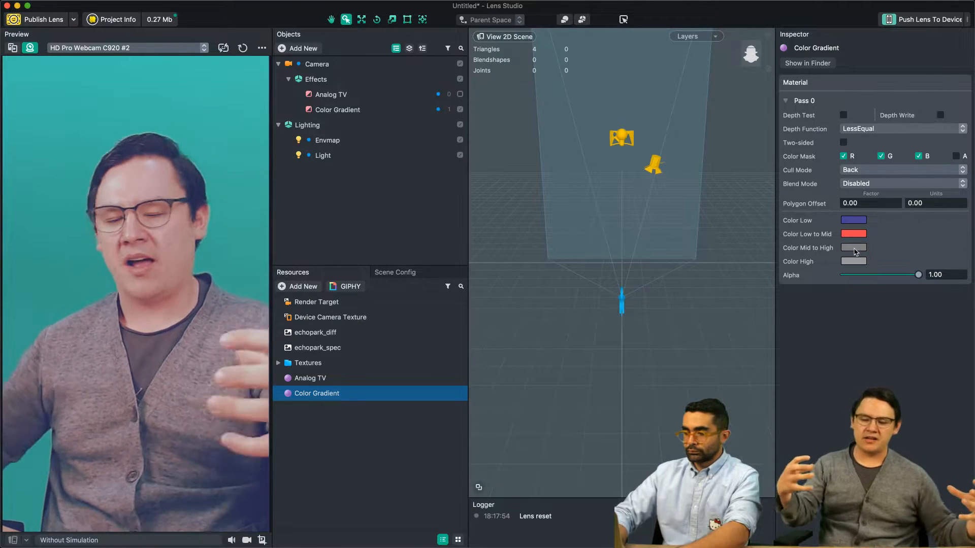
# - Try yellow and orange for the gradient's Color Mid to High, and settle on hot pink
pyautogui.click(855, 249)
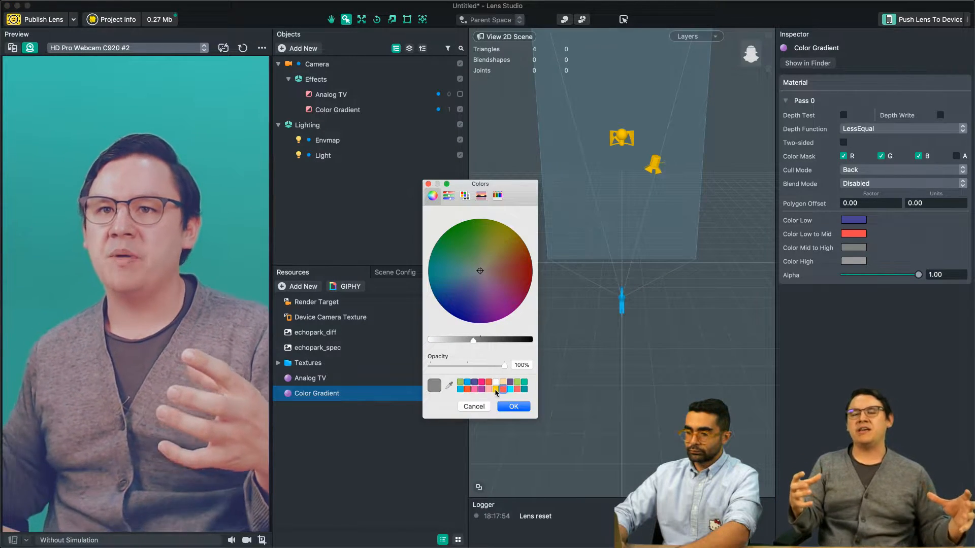
pyautogui.click(496, 389)
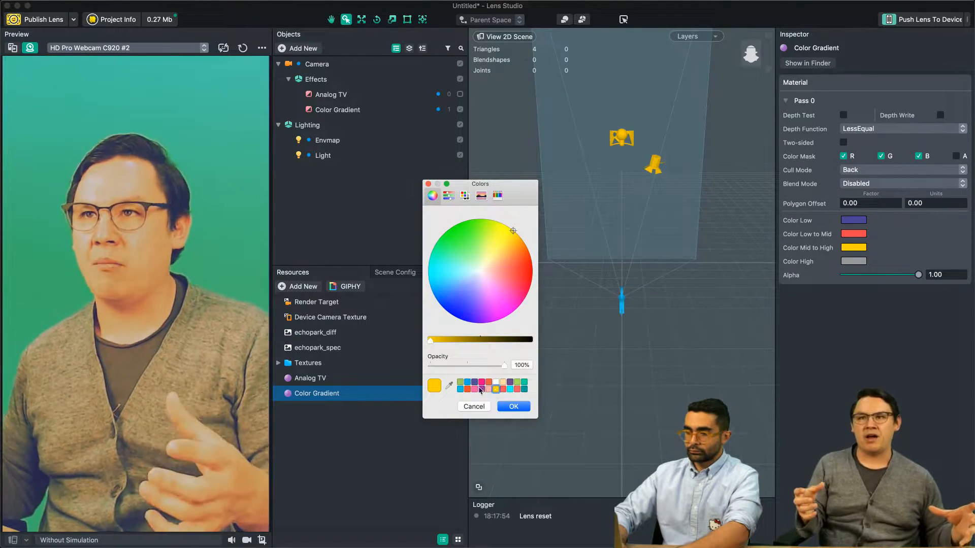
pyautogui.click(467, 390)
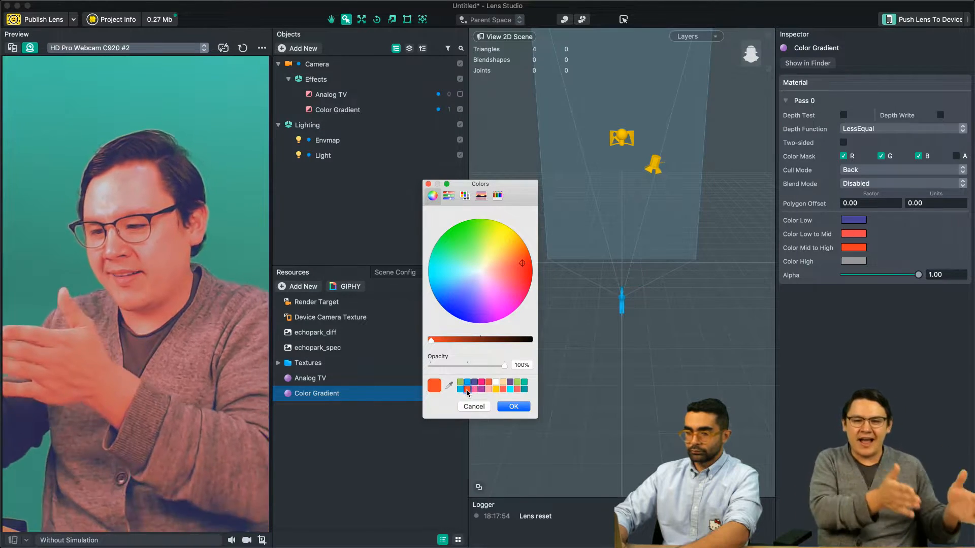
pyautogui.click(481, 384)
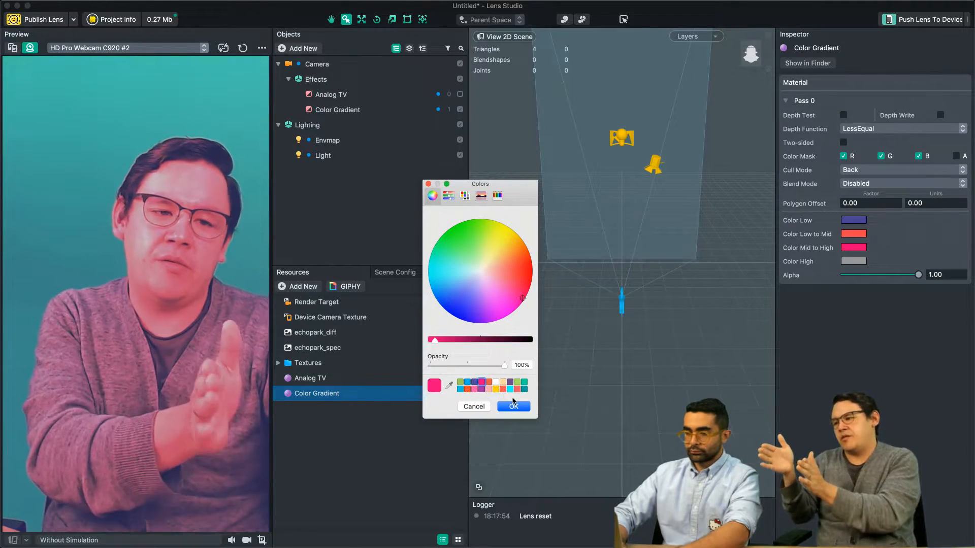
pyautogui.click(513, 406)
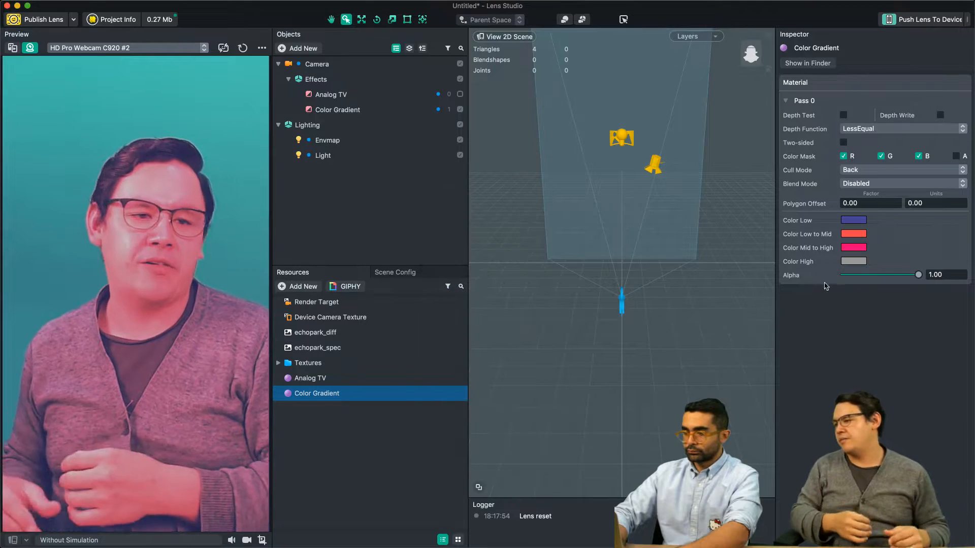
# - Try orange and light blue for the gradient's Color High, and settle on salmon red
pyautogui.click(853, 261)
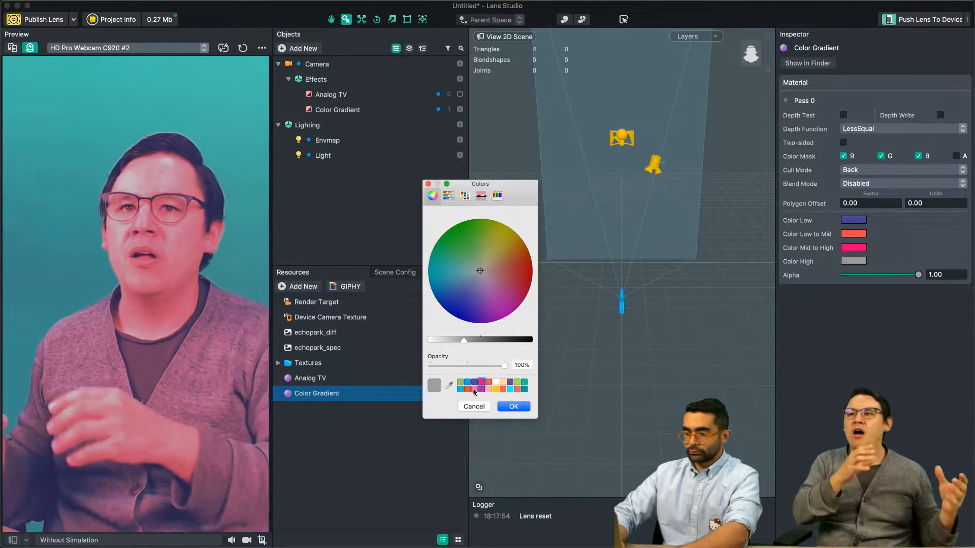
pyautogui.click(468, 389)
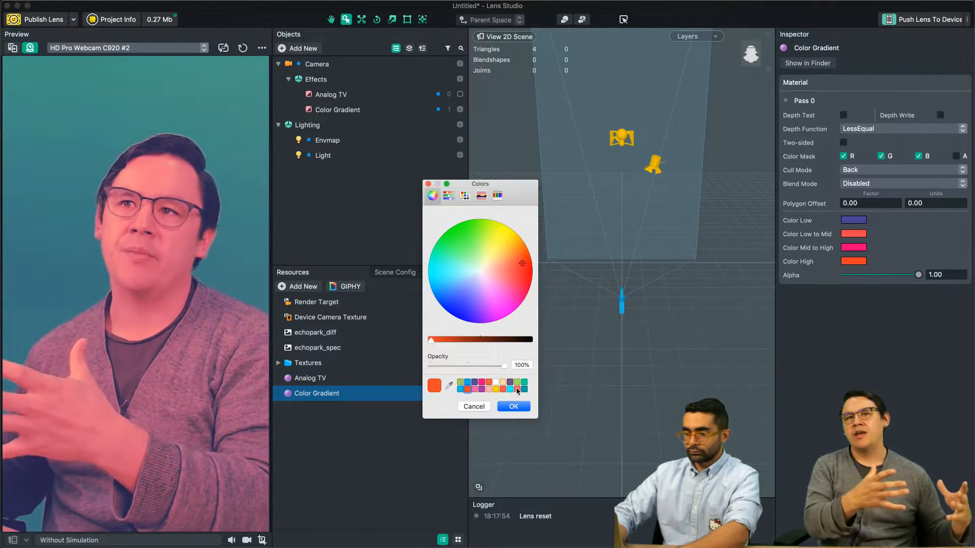
pyautogui.click(517, 390)
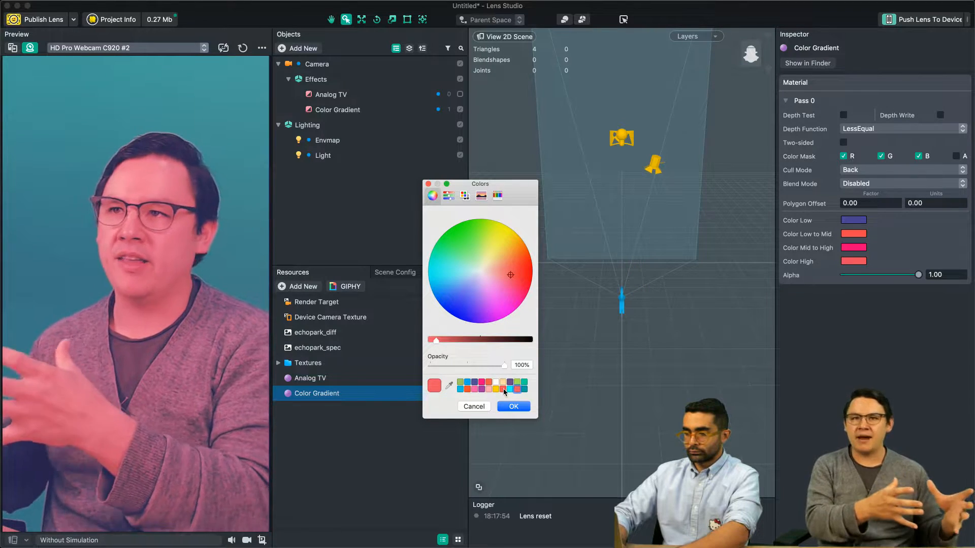
pyautogui.click(520, 412)
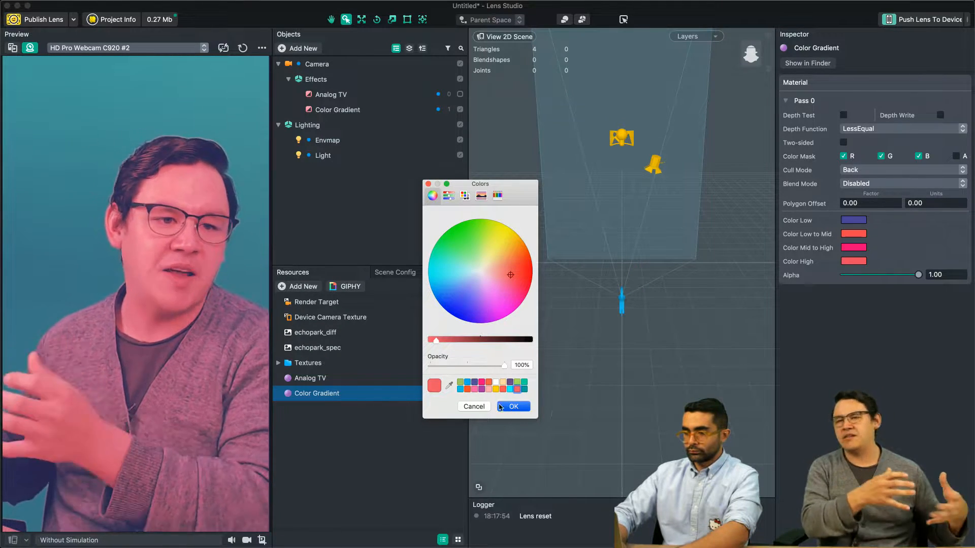
pyautogui.click(467, 382)
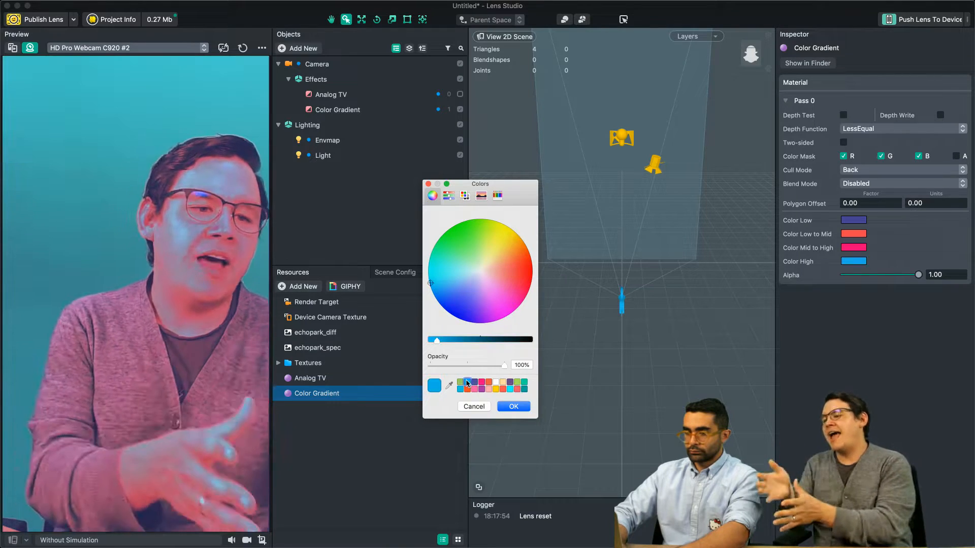
pyautogui.click(517, 390)
pyautogui.click(517, 408)
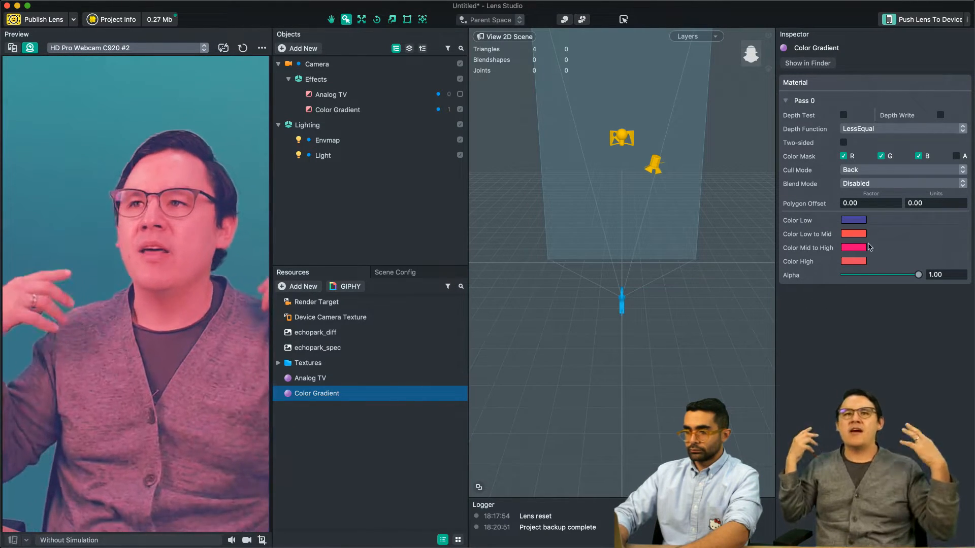
# - Change the gradient's Color Low to a bright saturated blue at full brightness, and vary Alpha, ending at 1.00
pyautogui.click(857, 222)
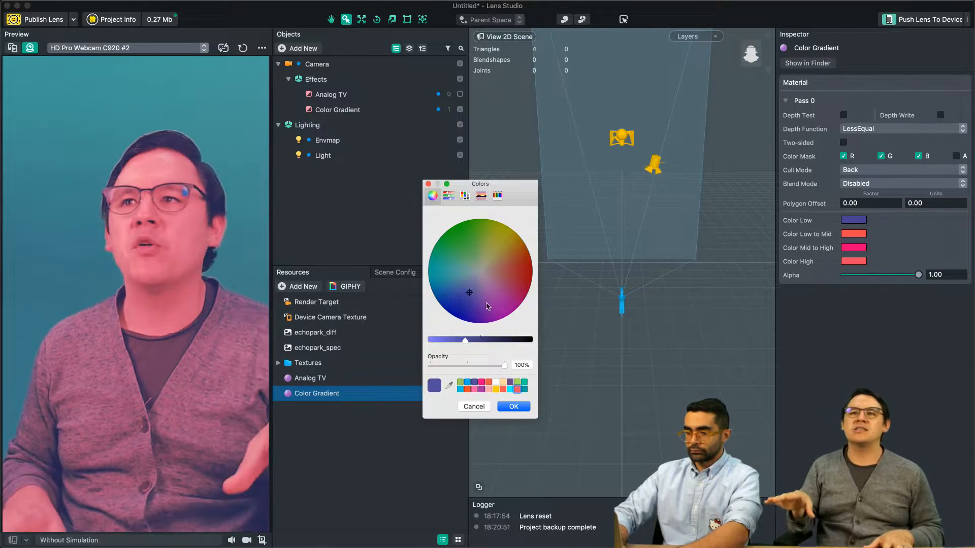
pyautogui.moveTo(469, 296); pyautogui.dragTo(455, 305)
pyautogui.moveTo(468, 346); pyautogui.dragTo(425, 345)
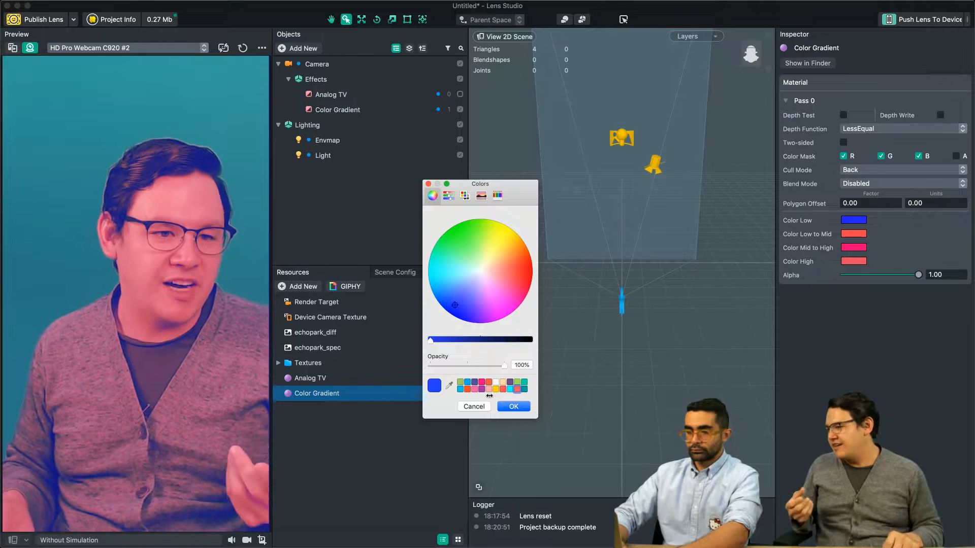
pyautogui.click(517, 404)
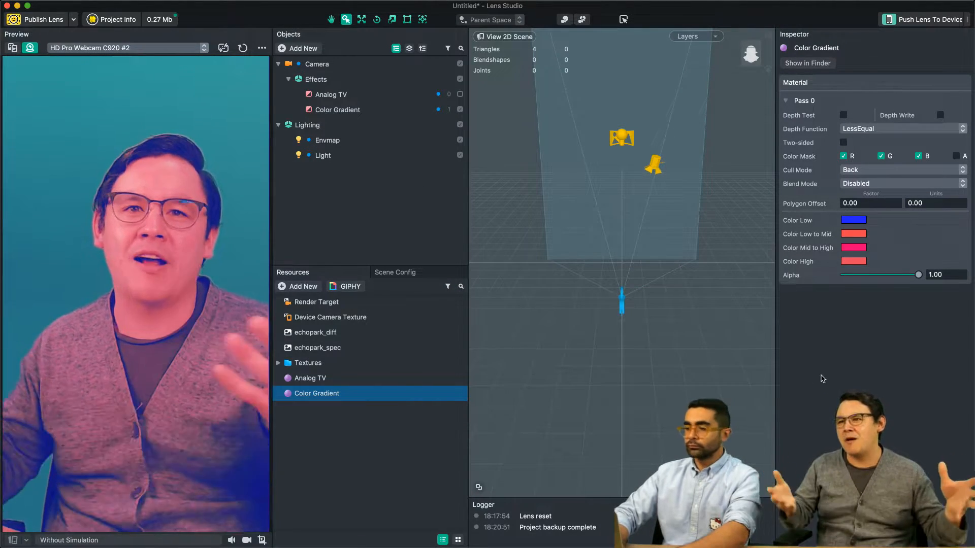
pyautogui.moveTo(918, 276); pyautogui.dragTo(971, 280)
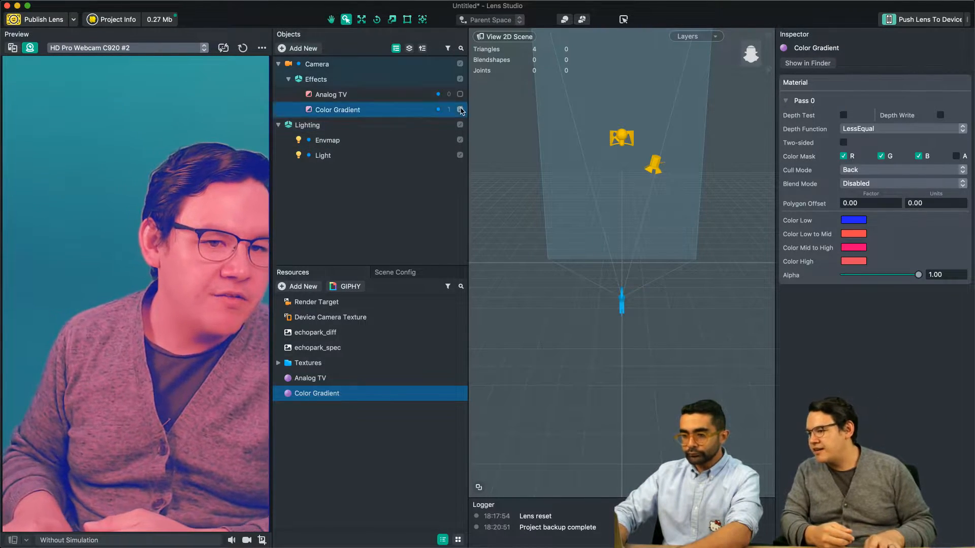
# - Disable the Color Gradient effect and add the Dithering post effect to the scene
pyautogui.click(350, 110)
pyautogui.click(299, 48)
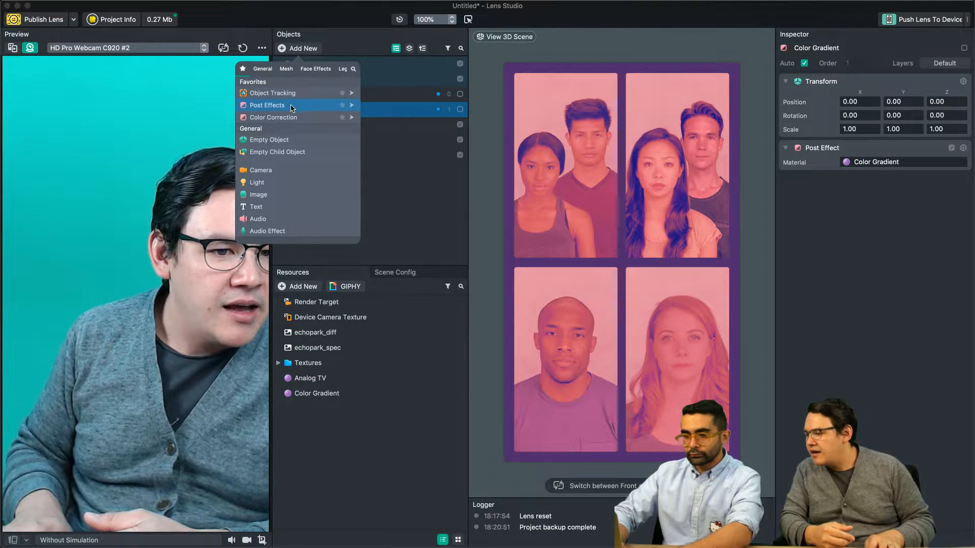
pyautogui.moveTo(294, 107)
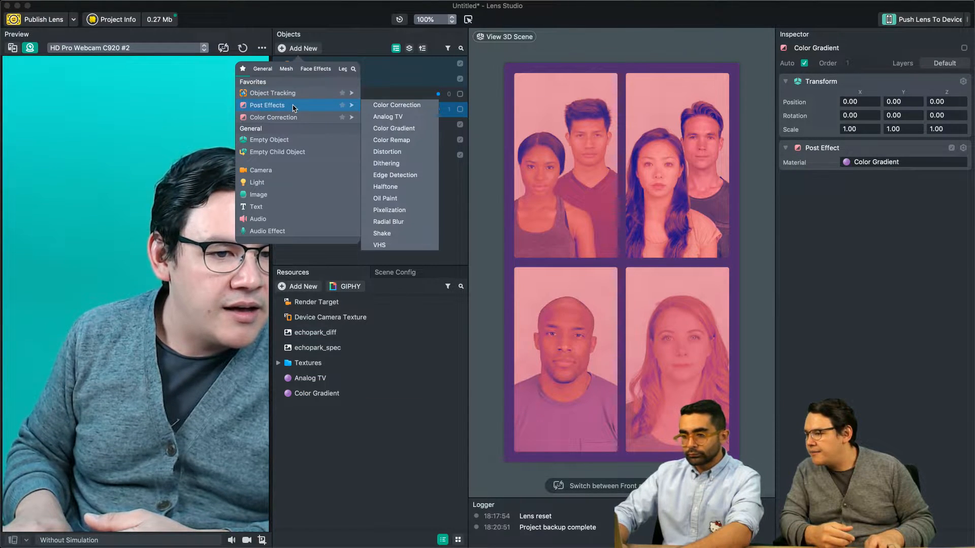
pyautogui.click(421, 166)
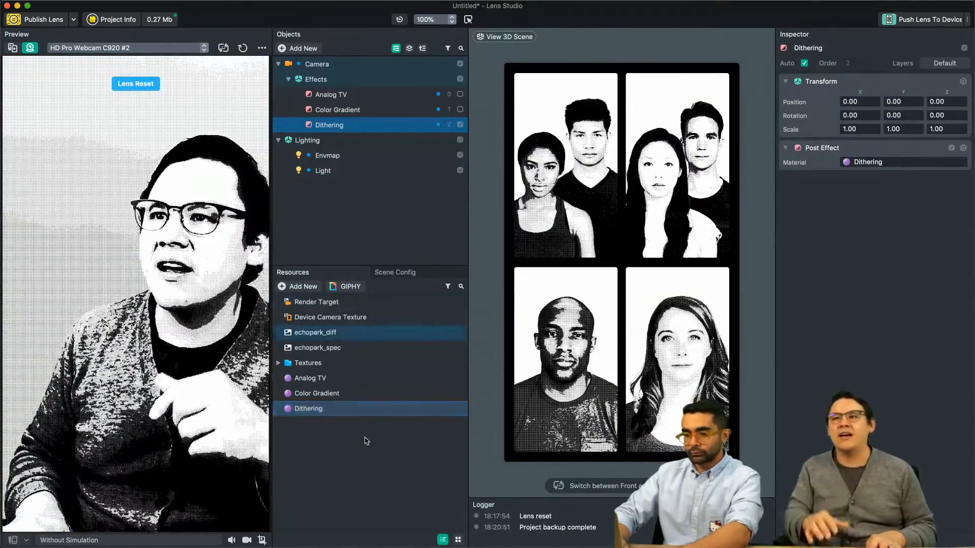
# - Try the Dithering material at Intensity 0.361, Dithering Size 0.231 and Contrast 5
pyautogui.click(325, 409)
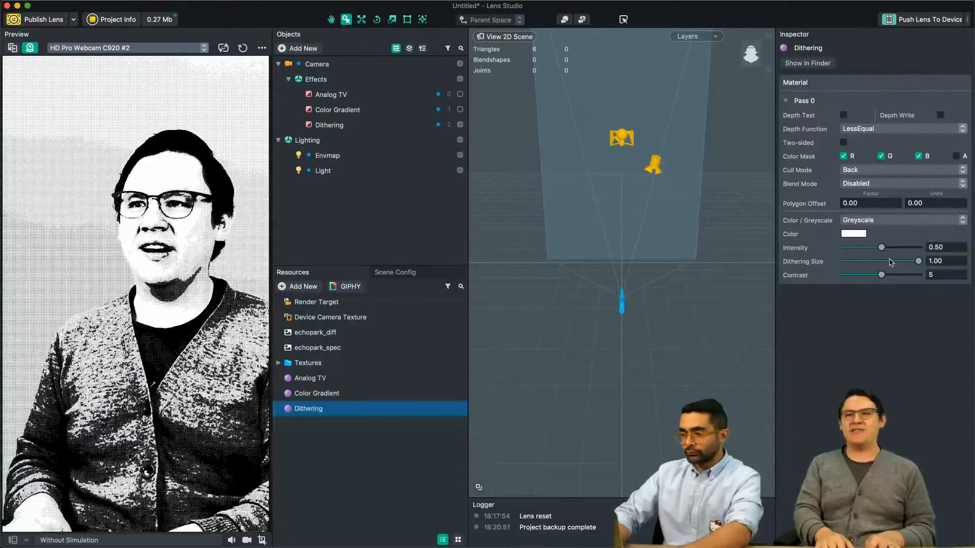
pyautogui.moveTo(884, 250); pyautogui.dragTo(859, 266)
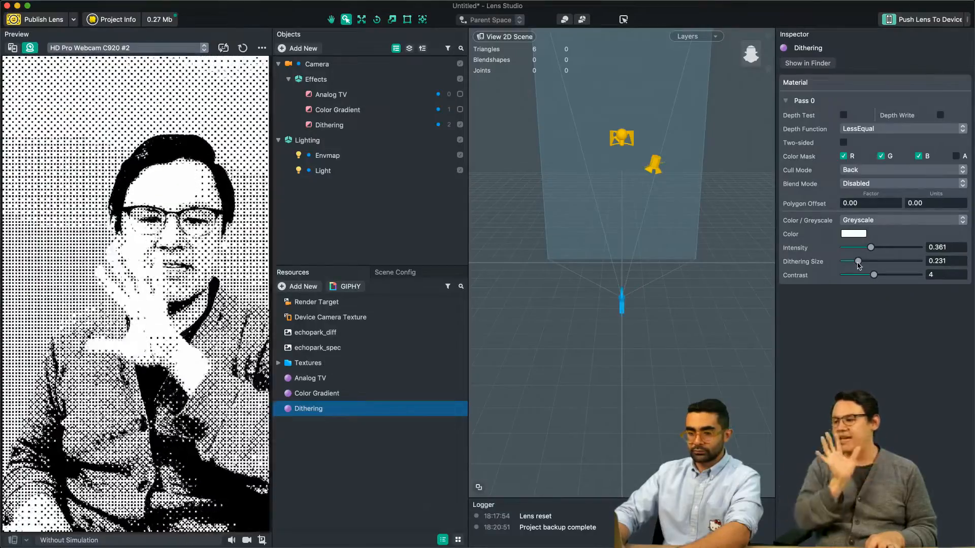
pyautogui.click(883, 275)
# - Switch the Dithering material from Greyscale to Color, with Intensity 0.49, Dithering Size 0.612 and Contrast 4
pyautogui.click(876, 220)
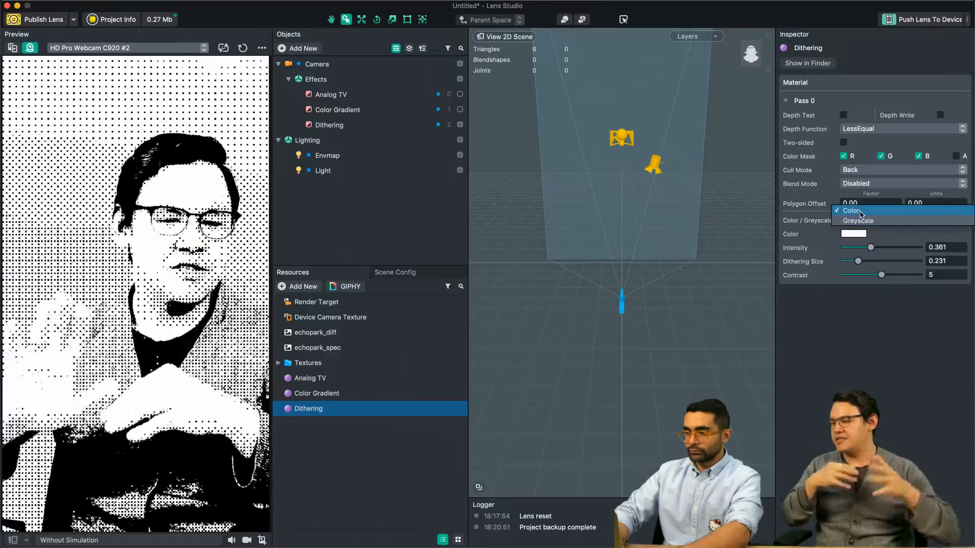
pyautogui.click(862, 210)
pyautogui.moveTo(858, 261)
pyautogui.mouseDown()
pyautogui.moveTo(896, 265)
pyautogui.moveTo(885, 265)
pyautogui.moveTo(886, 279)
pyautogui.moveTo(897, 276)
pyautogui.moveTo(867, 277)
pyautogui.mouseUp()
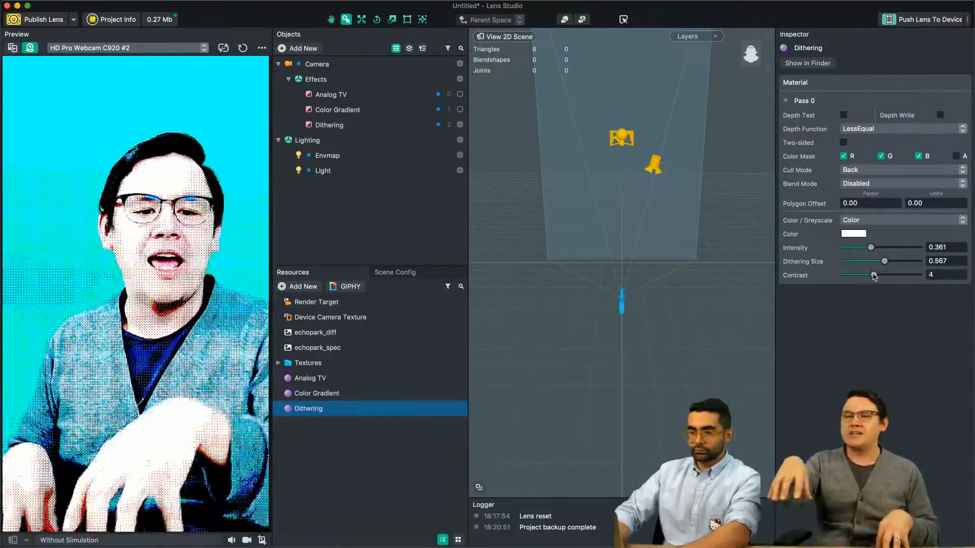
pyautogui.click(883, 248)
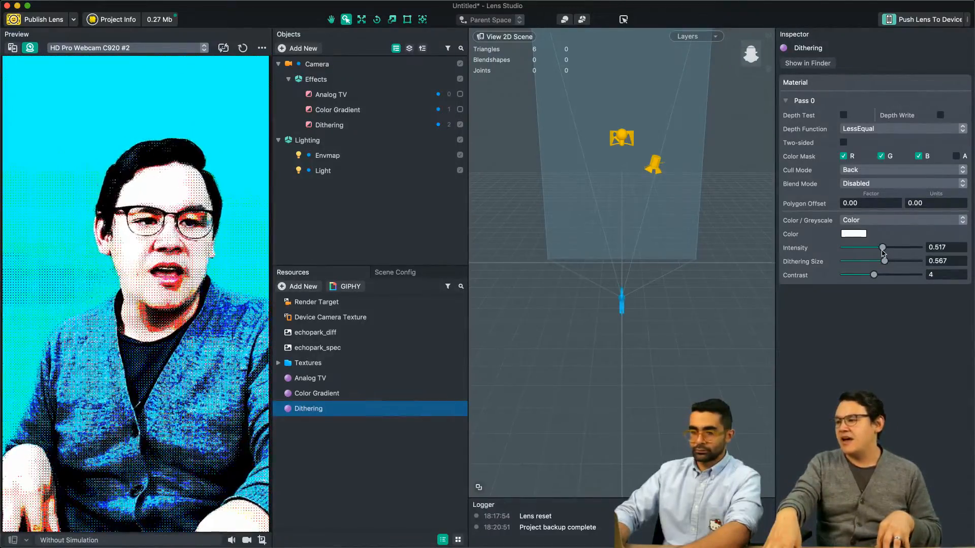
pyautogui.moveTo(882, 253); pyautogui.dragTo(881, 253)
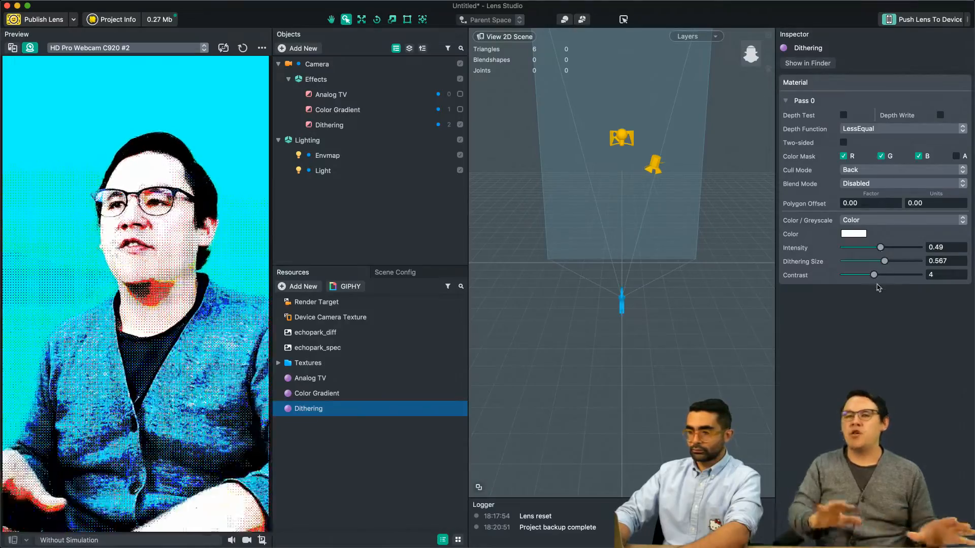
pyautogui.moveTo(886, 264); pyautogui.dragTo(889, 263)
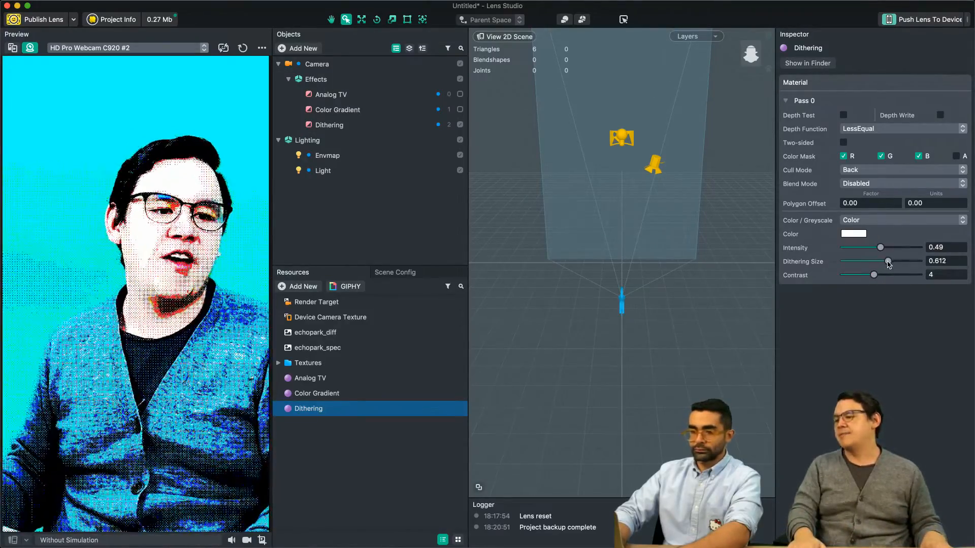
# - Disable the Dithering effect and add the Pixelization post effect to the scene
pyautogui.click(335, 125)
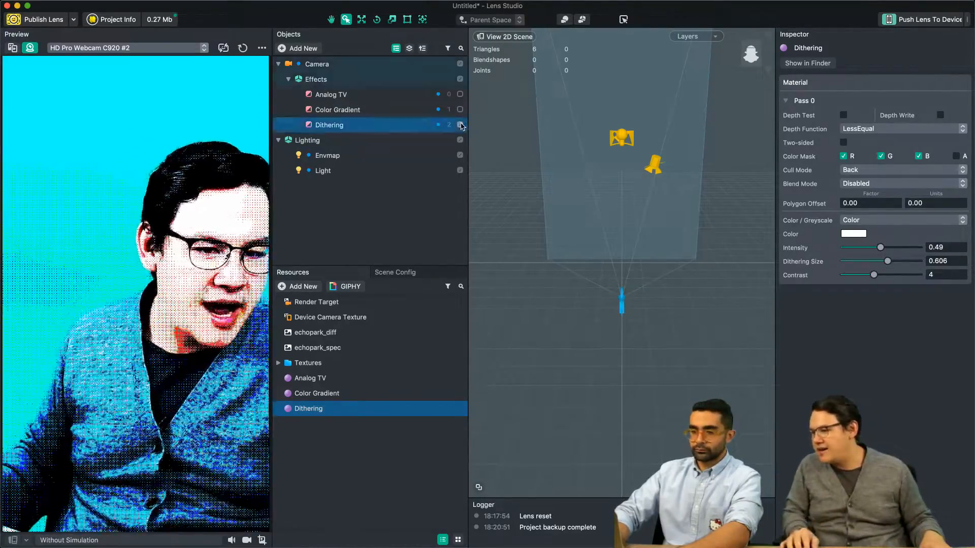
pyautogui.click(304, 49)
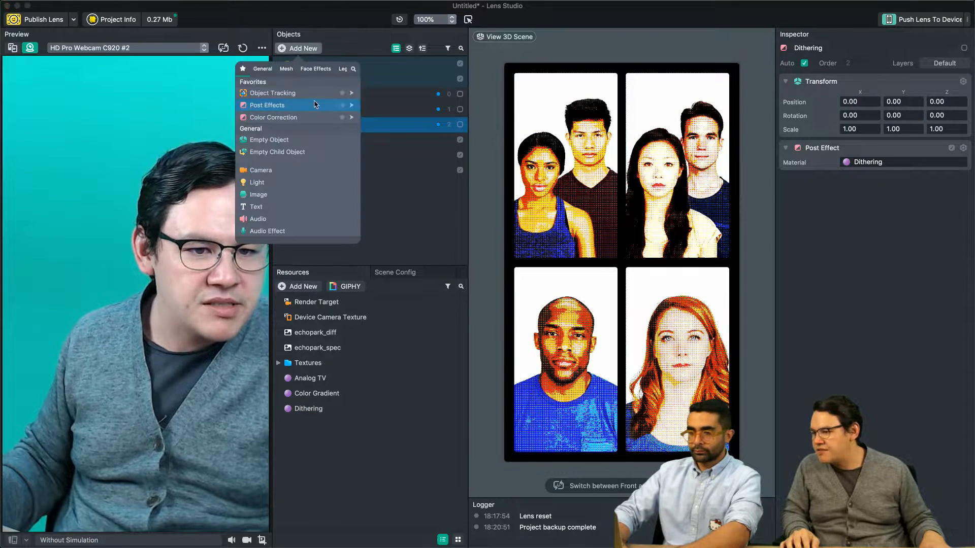
pyautogui.moveTo(353, 105)
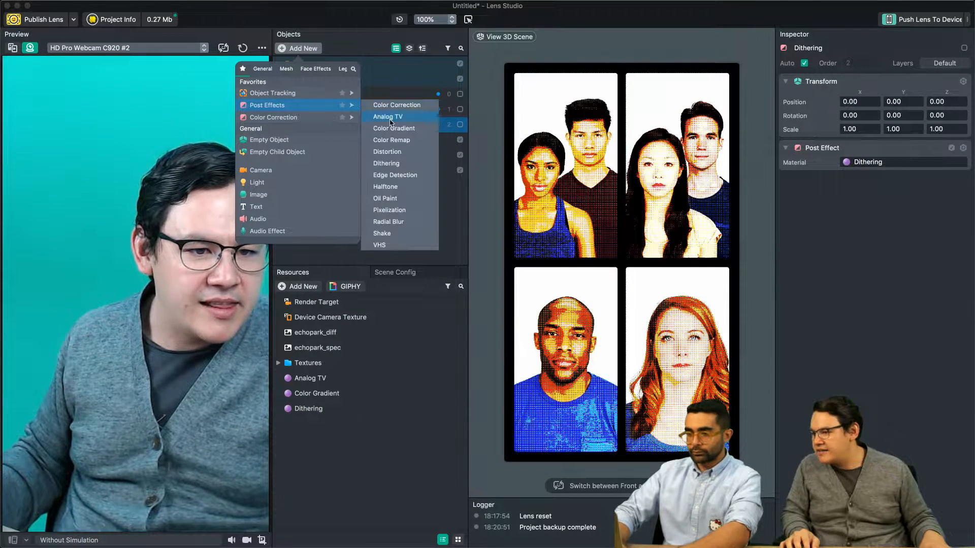
pyautogui.click(393, 214)
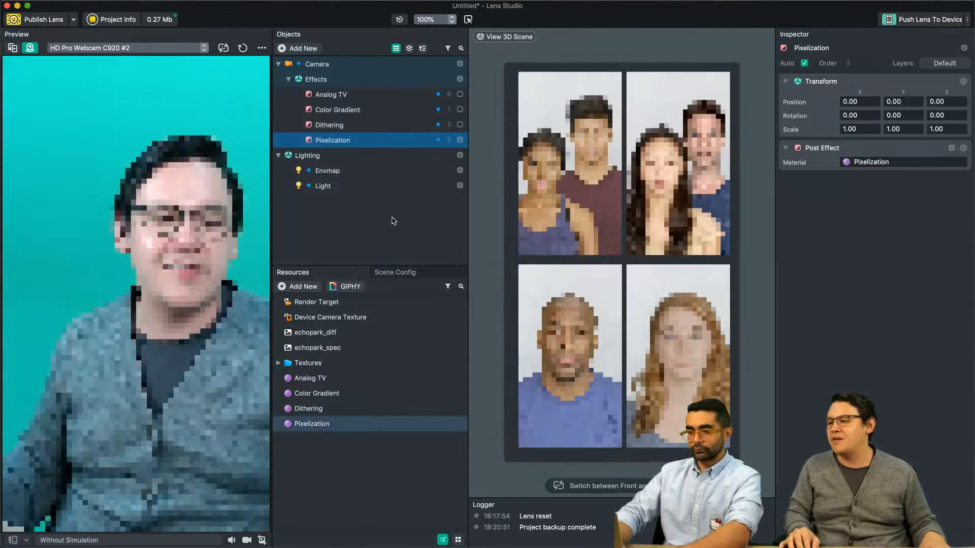
# - Try different Pixel Size values on the Pixelization material, ending at 19.60
pyautogui.click(326, 426)
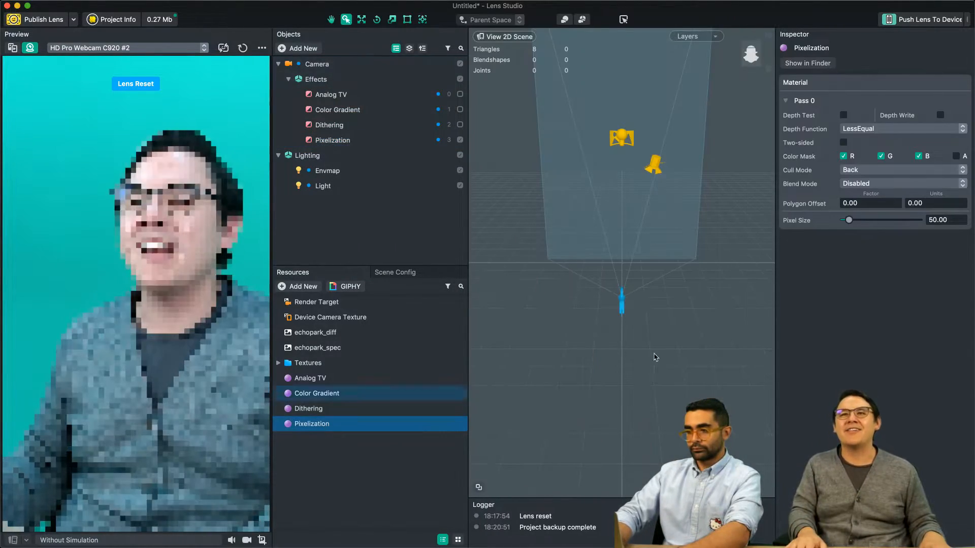
pyautogui.moveTo(852, 224); pyautogui.dragTo(853, 224)
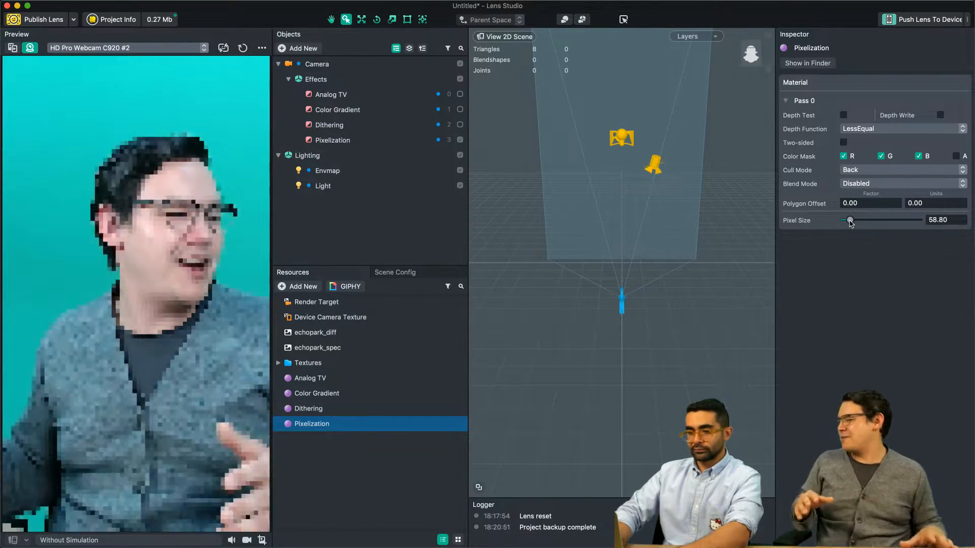
pyautogui.moveTo(850, 224)
pyautogui.mouseDown()
pyautogui.moveTo(882, 224)
pyautogui.moveTo(846, 222)
pyautogui.mouseUp()
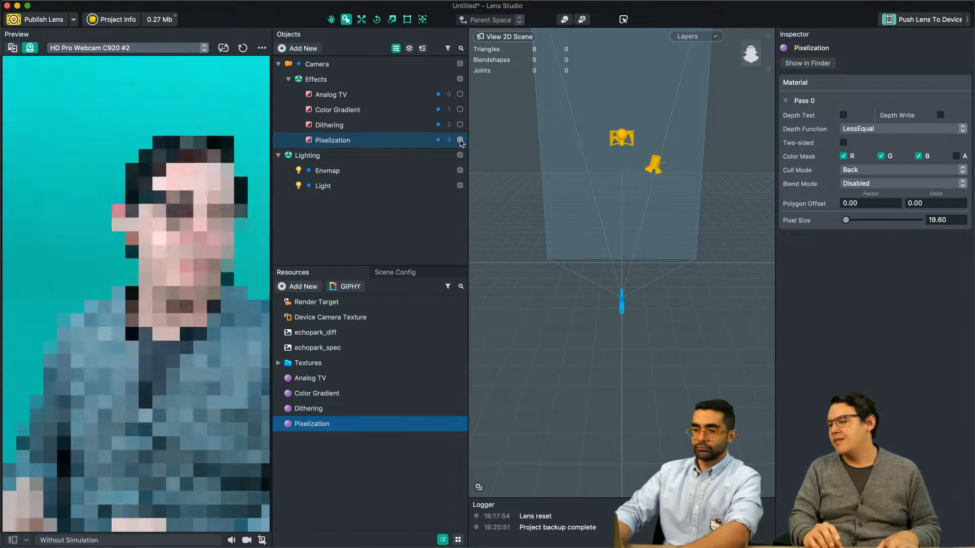
# - Disable the Pixelization effect and add the Edge Detection post effect to the scene
pyautogui.click(460, 140)
pyautogui.click(301, 50)
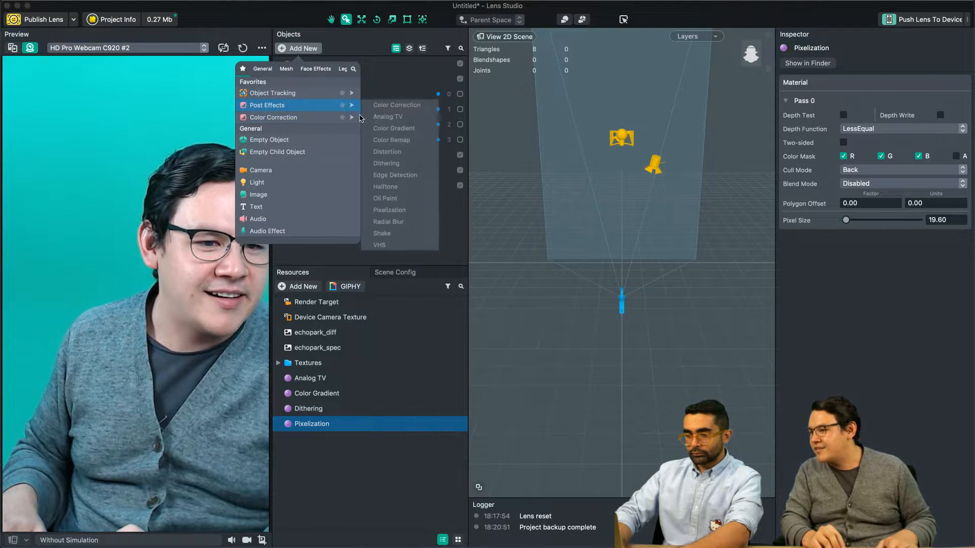
pyautogui.moveTo(356, 110)
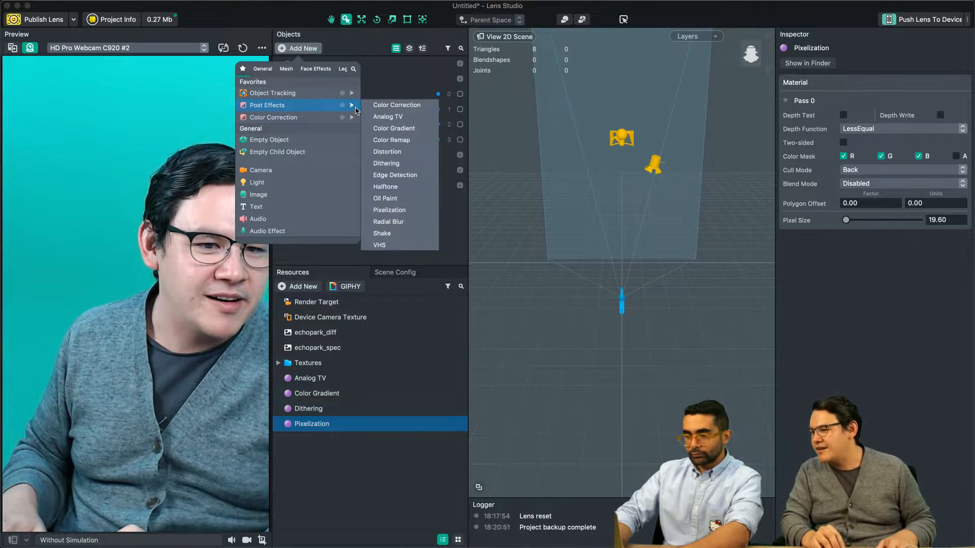
pyautogui.click(394, 174)
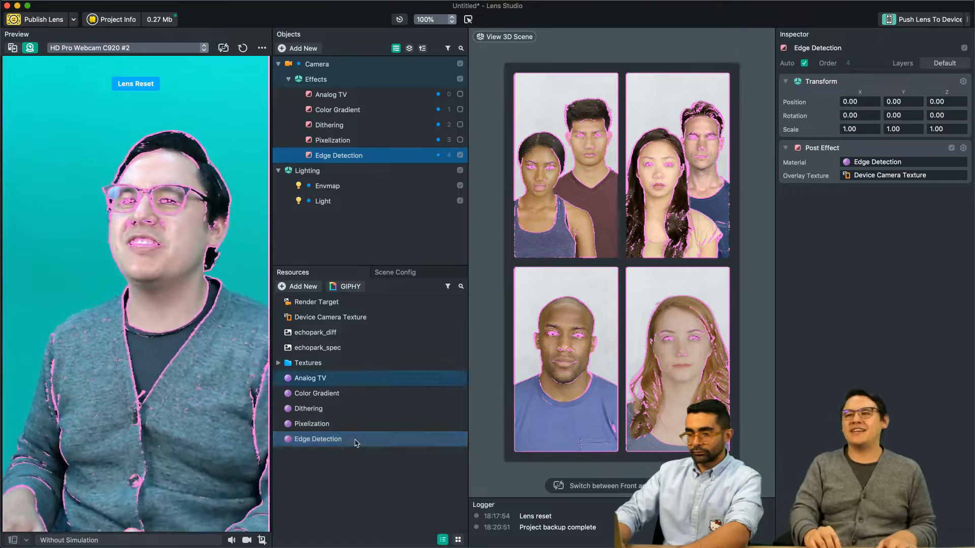
# - Set the Edge Detection material's Outline Exponent to 0.512, try dark pink, red and cyan outline colors, and settle on black
pyautogui.click(335, 440)
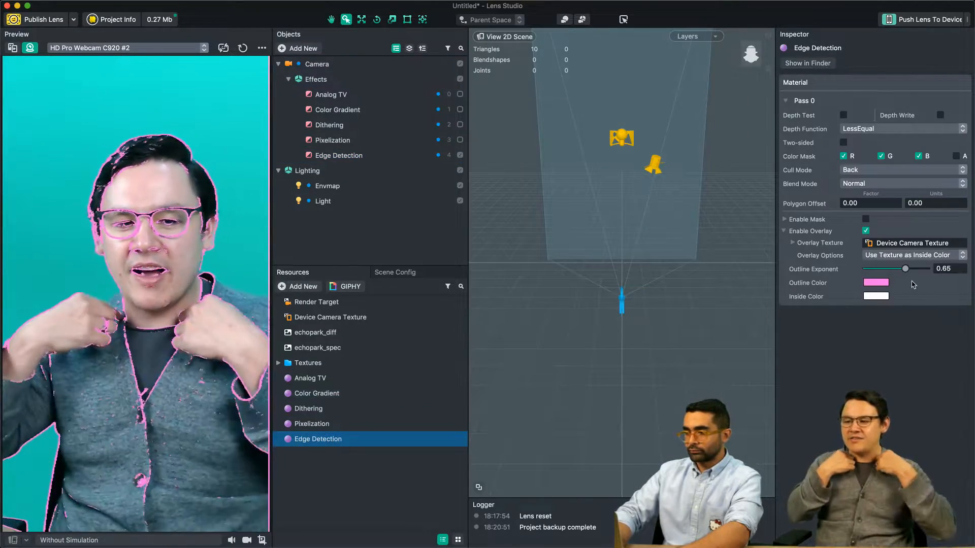
pyautogui.moveTo(906, 269)
pyautogui.mouseDown()
pyautogui.moveTo(913, 272)
pyautogui.moveTo(897, 270)
pyautogui.mouseUp()
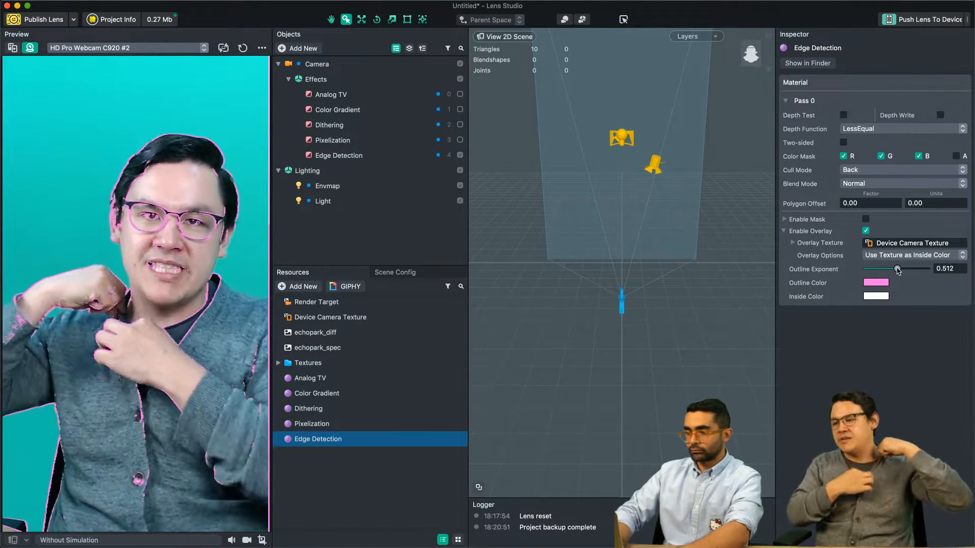
pyautogui.click(876, 283)
pyautogui.moveTo(431, 365); pyautogui.dragTo(466, 366)
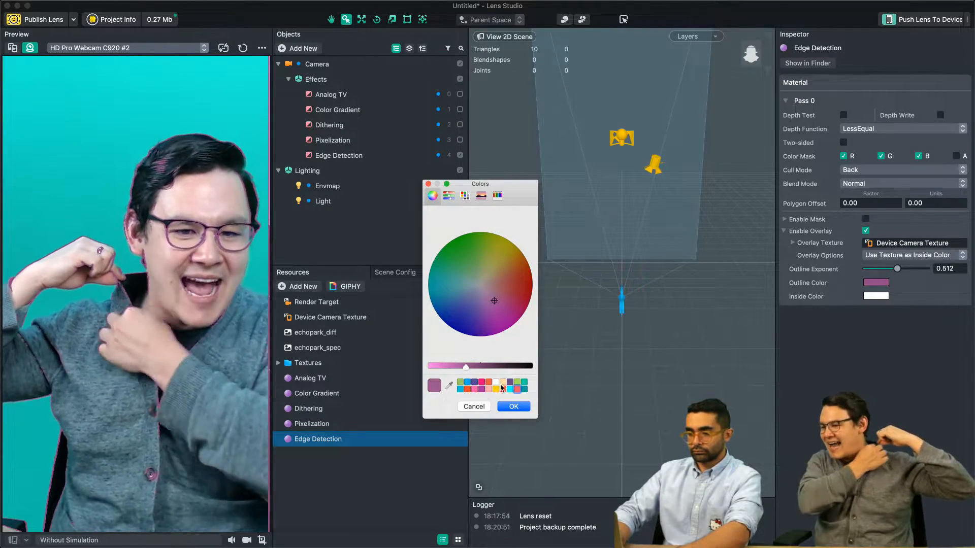
pyautogui.click(502, 389)
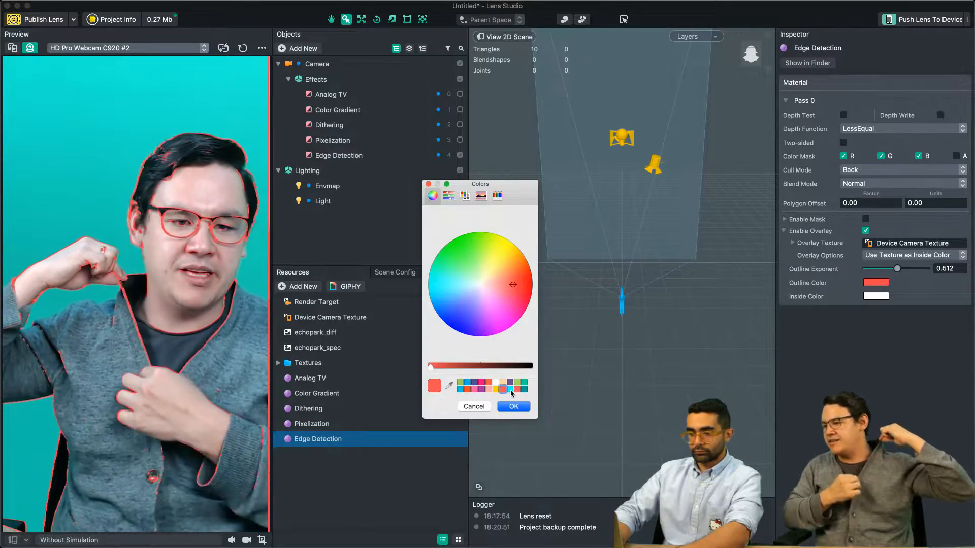
pyautogui.click(510, 390)
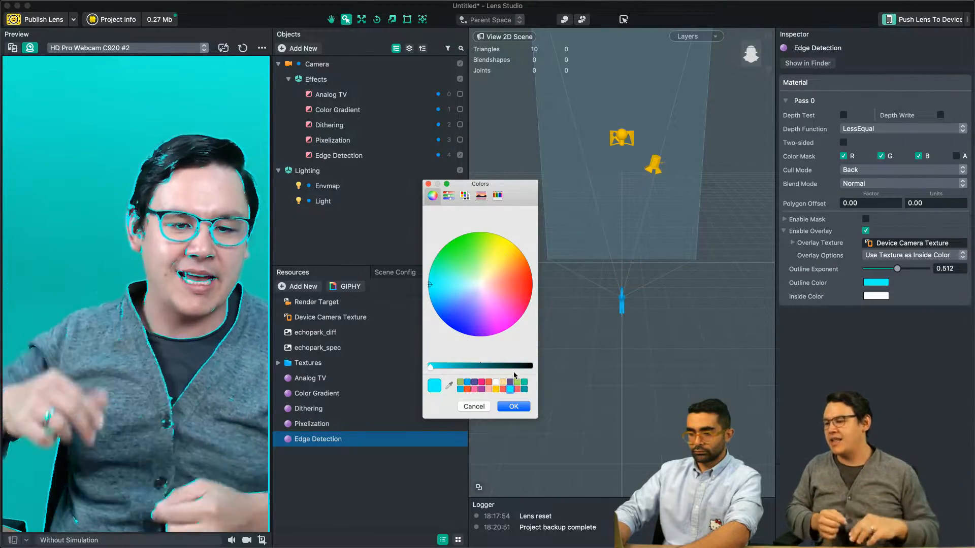
pyautogui.moveTo(511, 366); pyautogui.dragTo(536, 369)
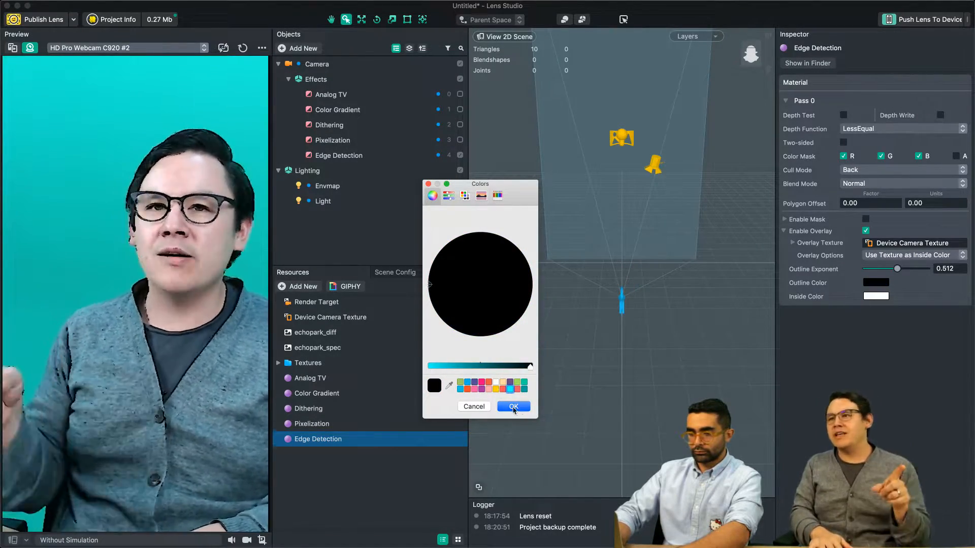
pyautogui.click(513, 406)
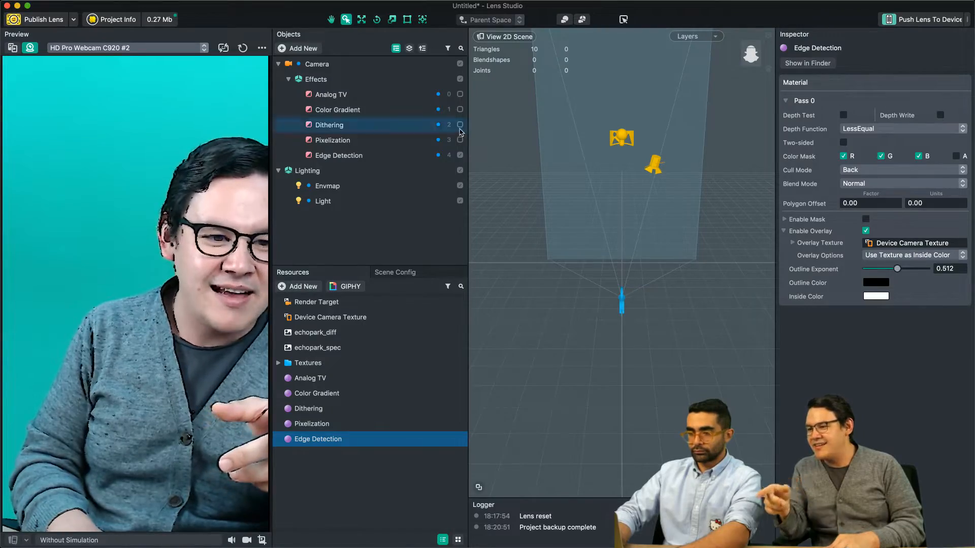
# - Enable the Dithering effect and reorder the effects so that Edge Detection comes directly before Dithering
pyautogui.click(460, 125)
pyautogui.click(348, 157)
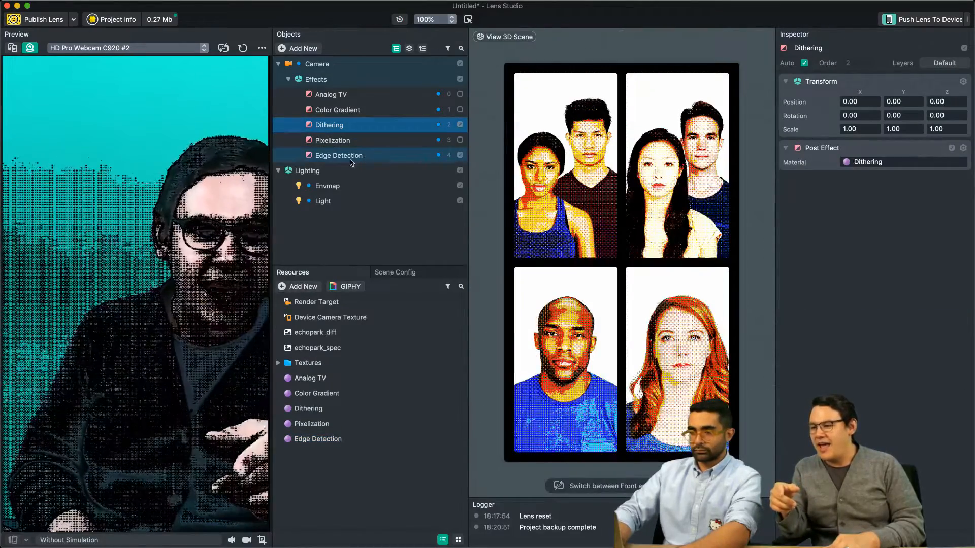
pyautogui.moveTo(349, 157); pyautogui.dragTo(332, 122)
pyautogui.click(332, 141)
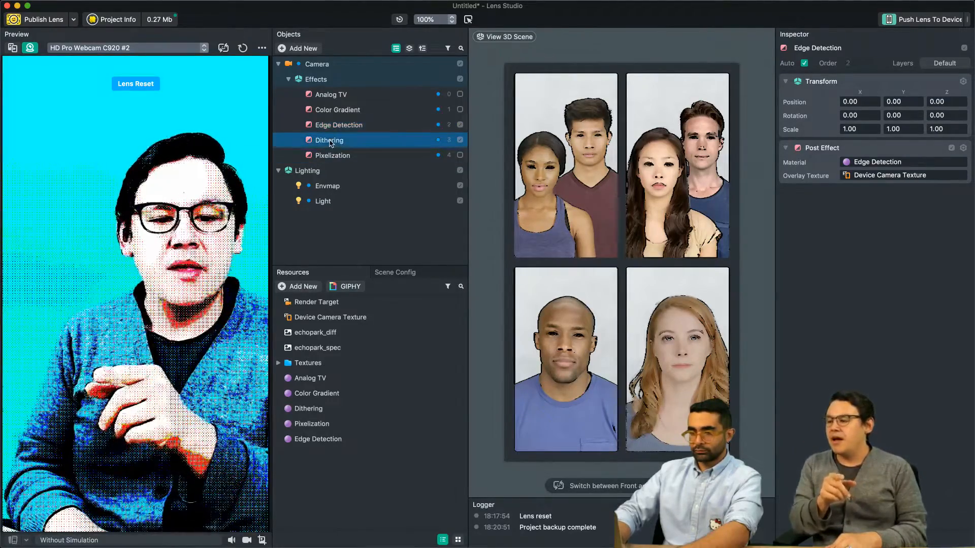
# - Switch the Dithering material's Color / Greyscale option to Greyscale
pyautogui.click(358, 126)
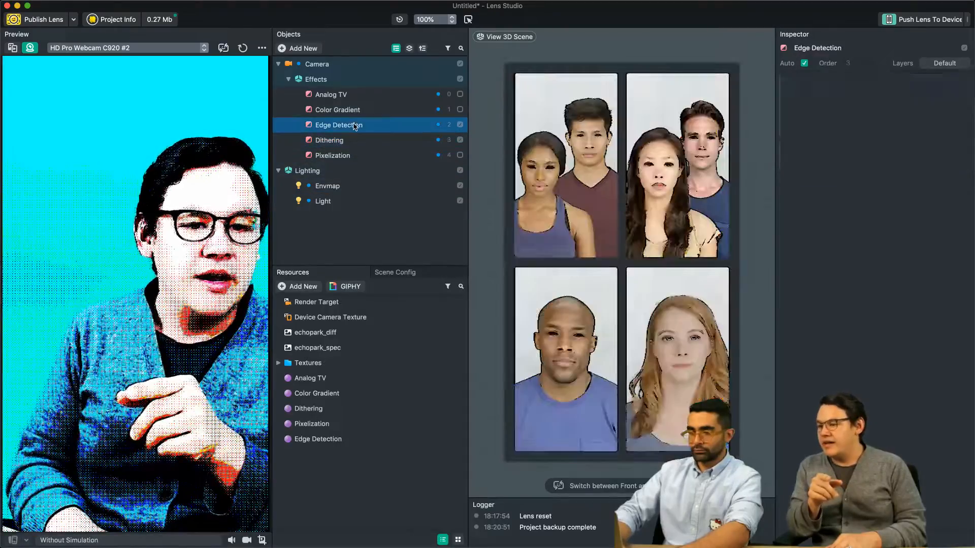
pyautogui.click(386, 439)
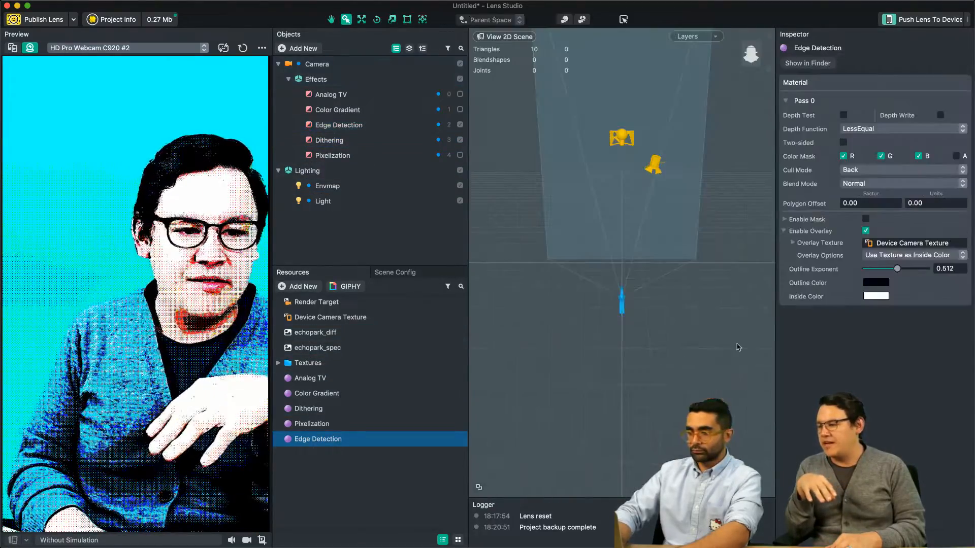
pyautogui.click(330, 410)
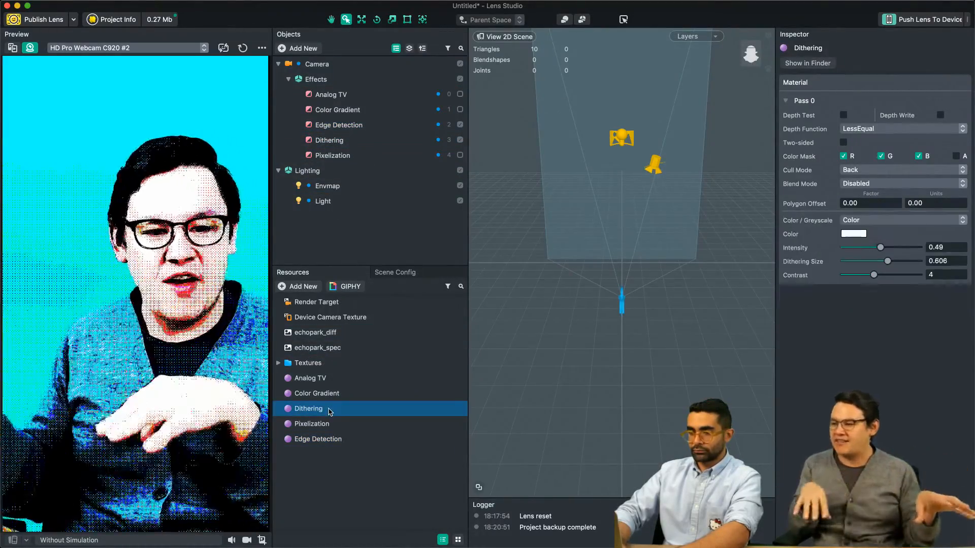
pyautogui.click(876, 222)
pyautogui.click(870, 232)
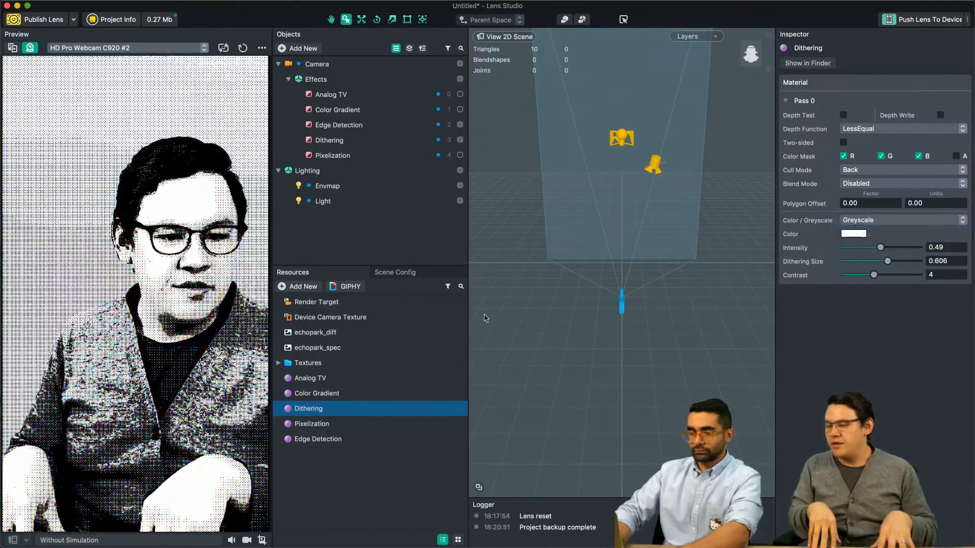
# - Set the Edge Detection material's Outline Exponent to 0.763 and its Outline Color to coral red
pyautogui.click(358, 439)
pyautogui.moveTo(898, 269)
pyautogui.mouseDown()
pyautogui.moveTo(920, 270)
pyautogui.moveTo(912, 270)
pyautogui.mouseUp()
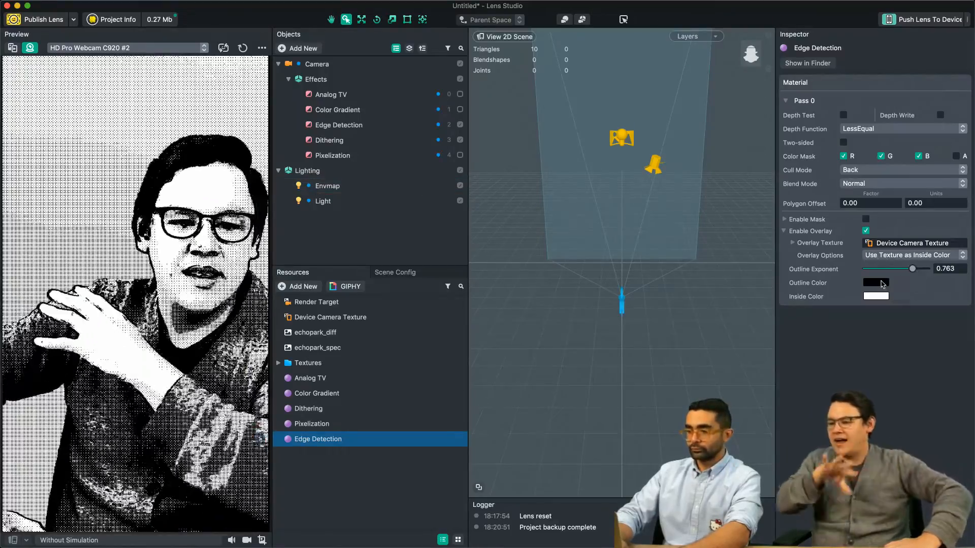
pyautogui.click(882, 284)
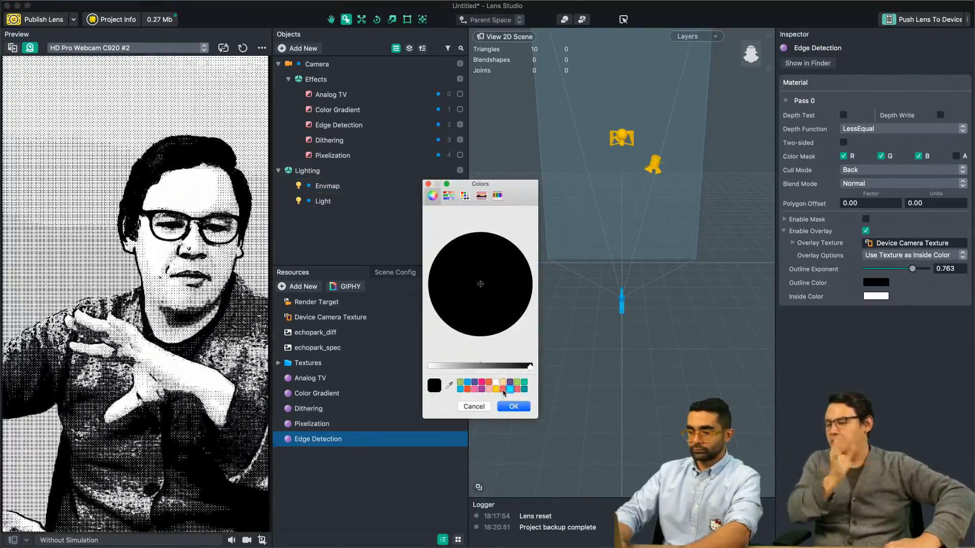
pyautogui.click(503, 389)
pyautogui.click(514, 406)
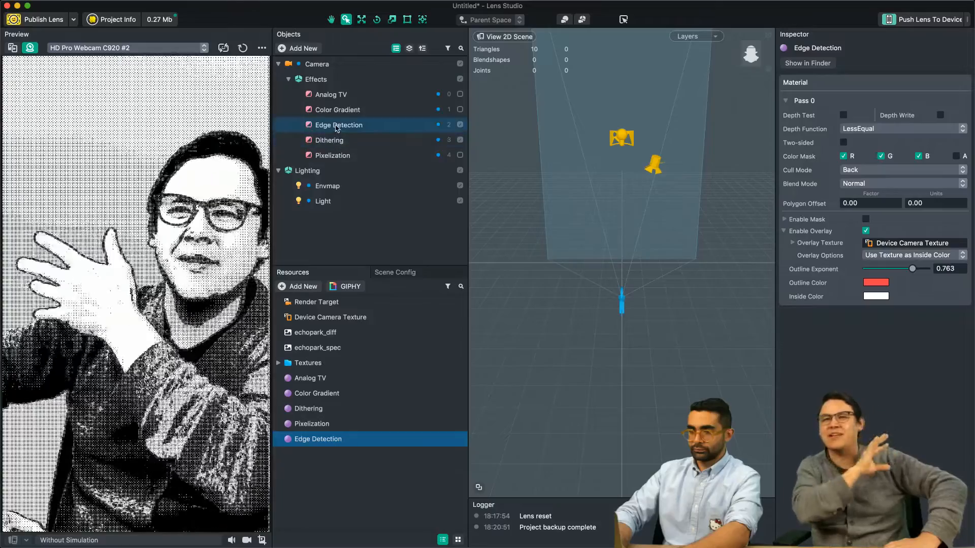
# - Set the Dithering material's Intensity to 0.558, keeping Contrast at 4
pyautogui.moveTo(329, 141); pyautogui.dragTo(337, 122)
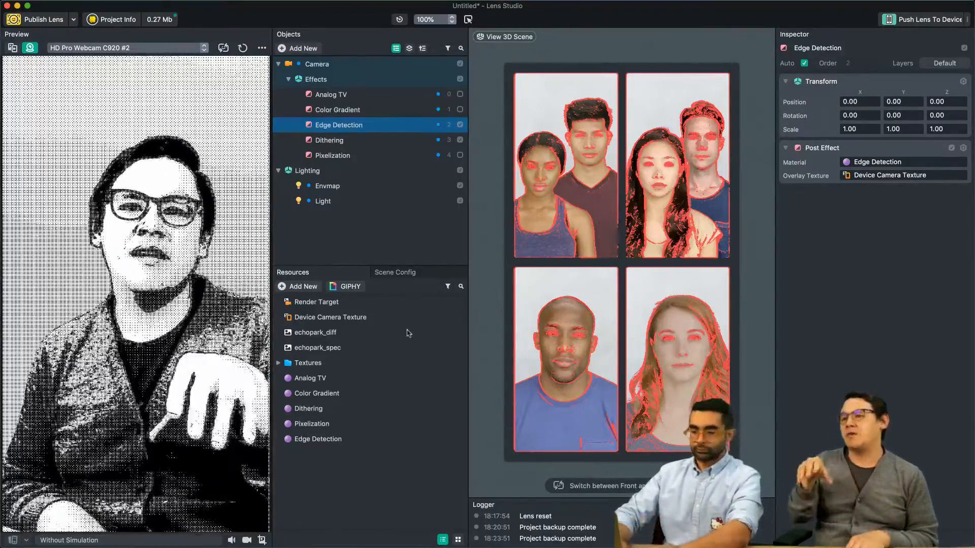
pyautogui.click(320, 410)
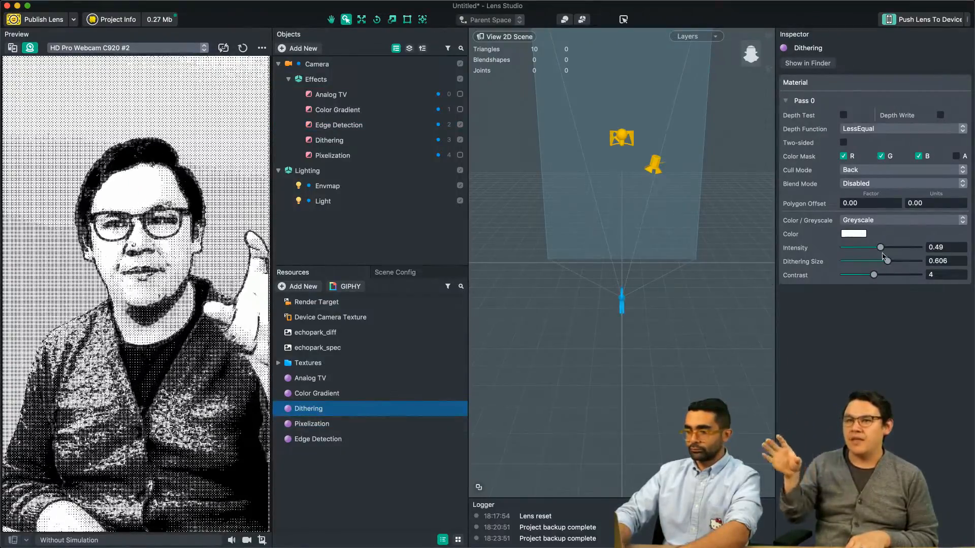
pyautogui.moveTo(880, 248); pyautogui.dragTo(886, 250)
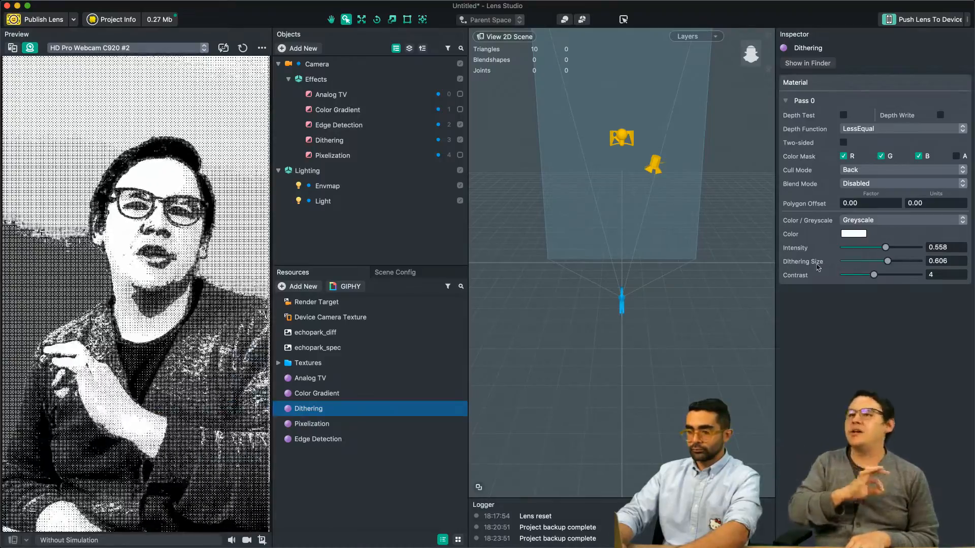
pyautogui.moveTo(868, 280)
pyautogui.mouseDown()
pyautogui.moveTo(897, 280)
pyautogui.moveTo(873, 278)
pyautogui.mouseUp()
# - Disable the Dithering effect and open the Edge Detection material's settings
pyautogui.click(459, 139)
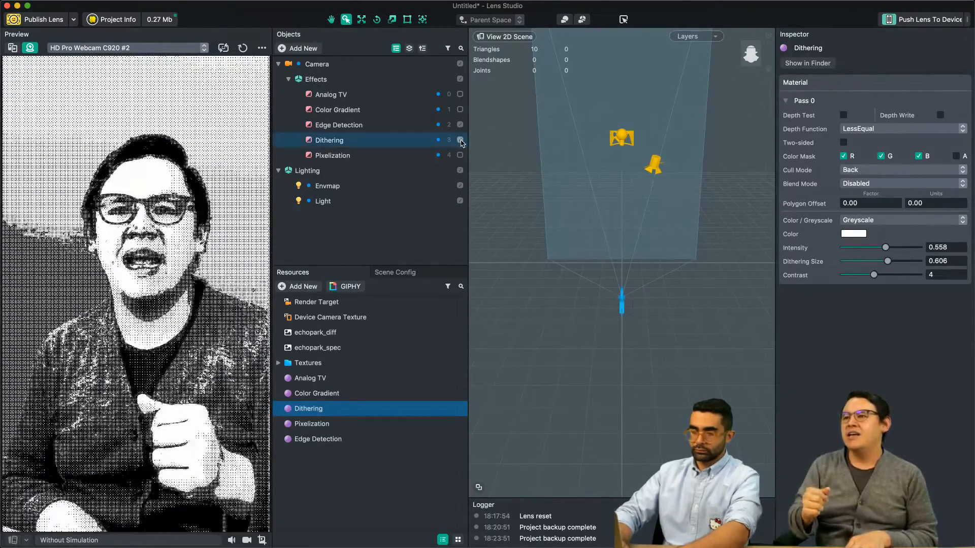
pyautogui.click(461, 125)
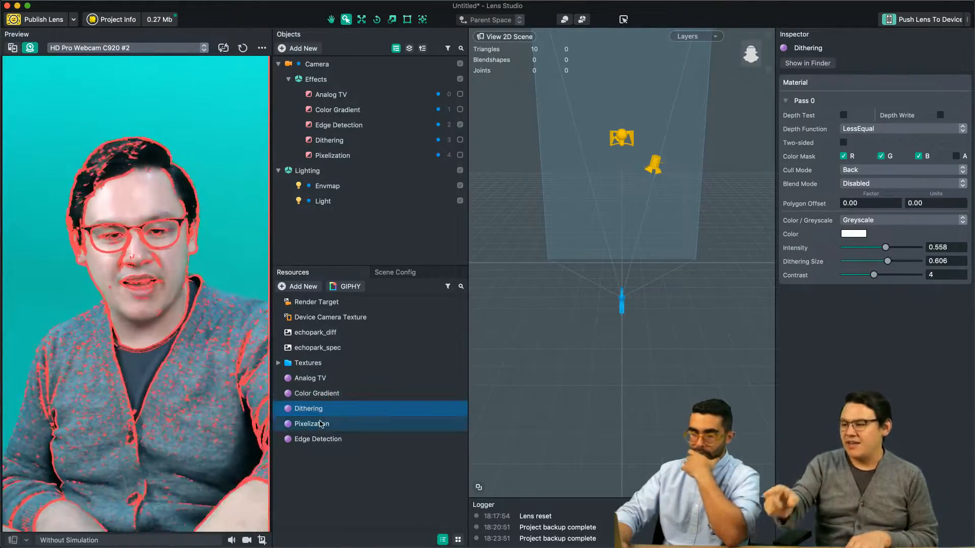
pyautogui.click(323, 440)
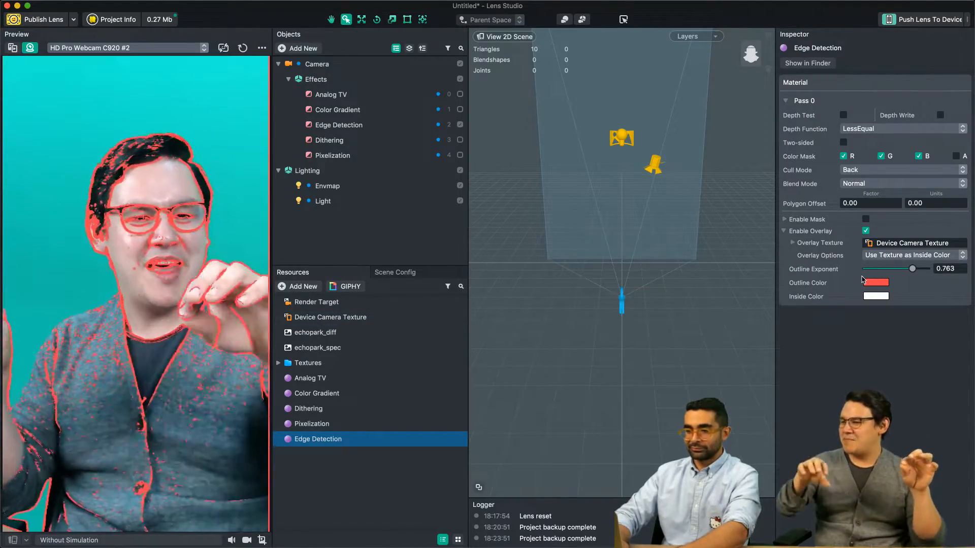
# - Enable the Color Gradient effect and move Edge Detection directly before it in the effects order
pyautogui.click(461, 110)
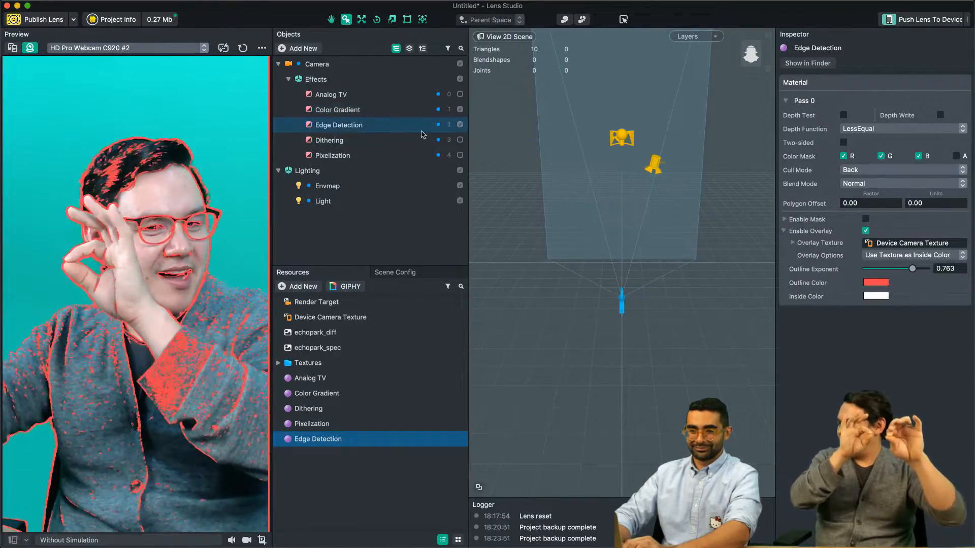
pyautogui.click(349, 128)
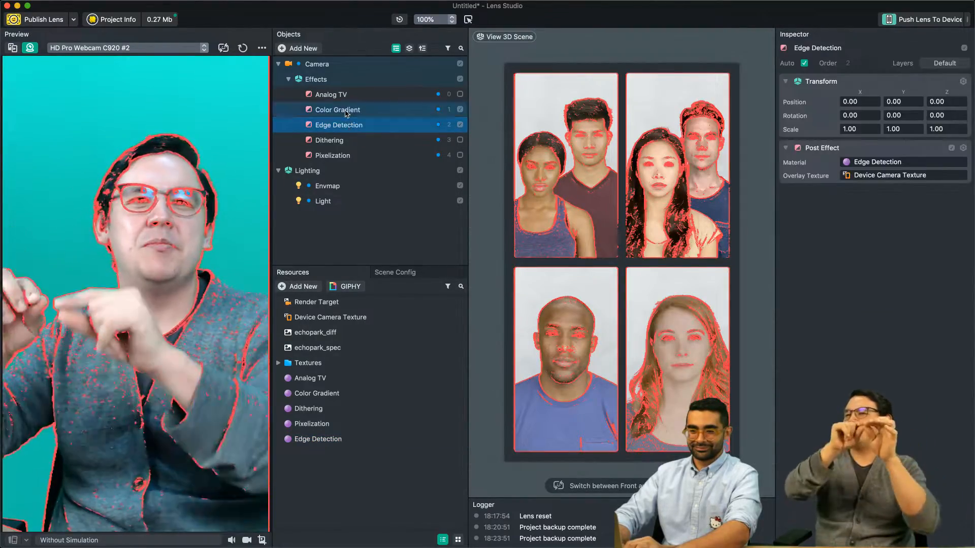
pyautogui.click(344, 111)
pyautogui.moveTo(345, 122); pyautogui.dragTo(340, 108)
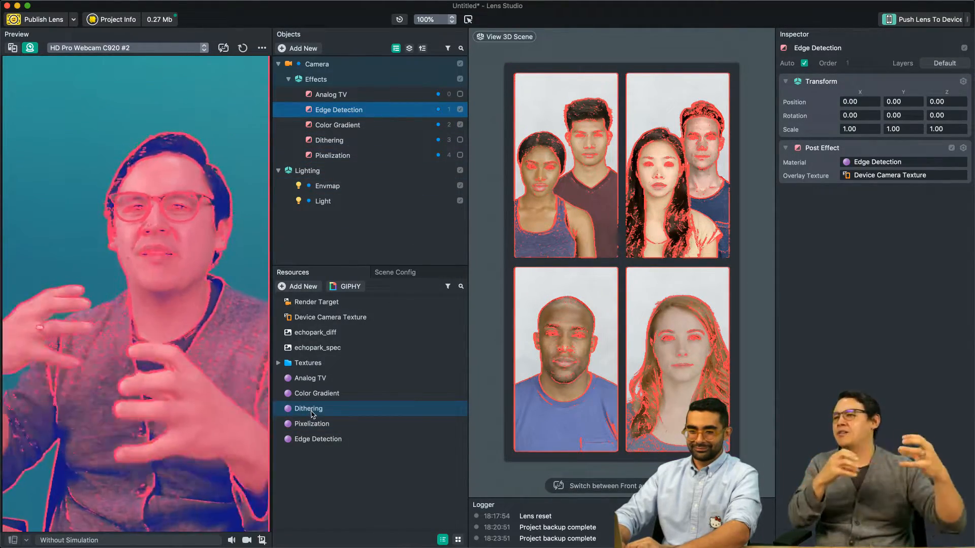
# - Disable the Edge Detection and Color Gradient effects
pyautogui.click(460, 109)
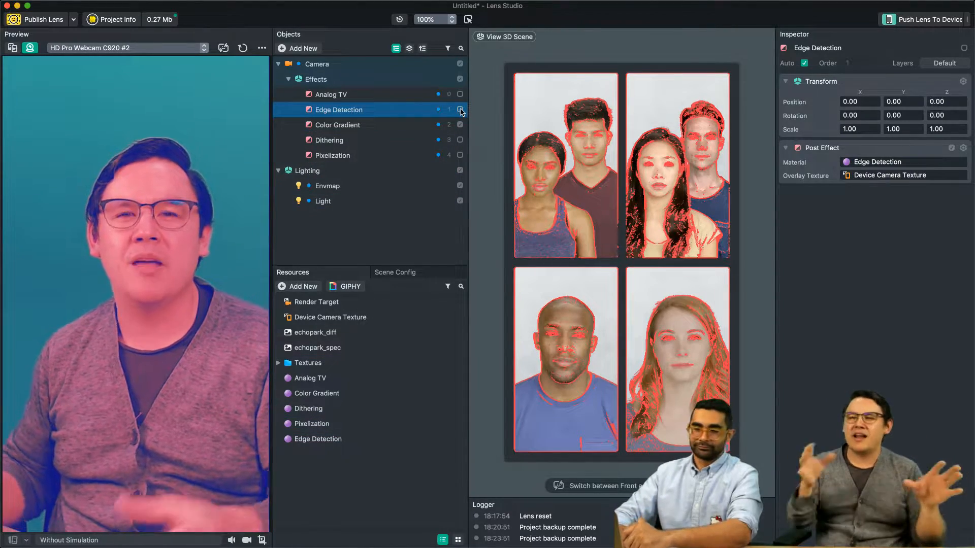
pyautogui.click(460, 124)
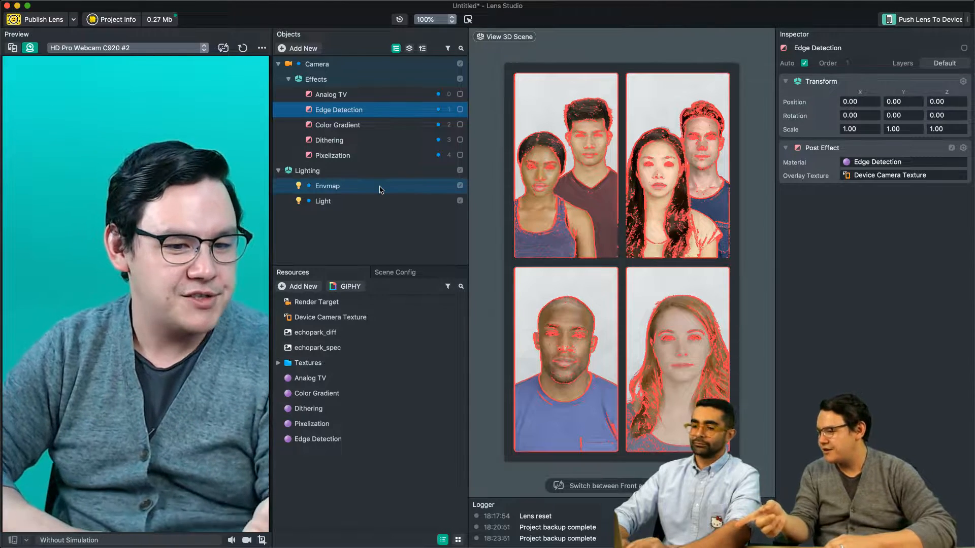
# - Open the Analog TV material's settings, leaving its name as it is
pyautogui.rightClick(312, 378)
pyautogui.click(297, 381)
pyautogui.doubleClick(319, 381)
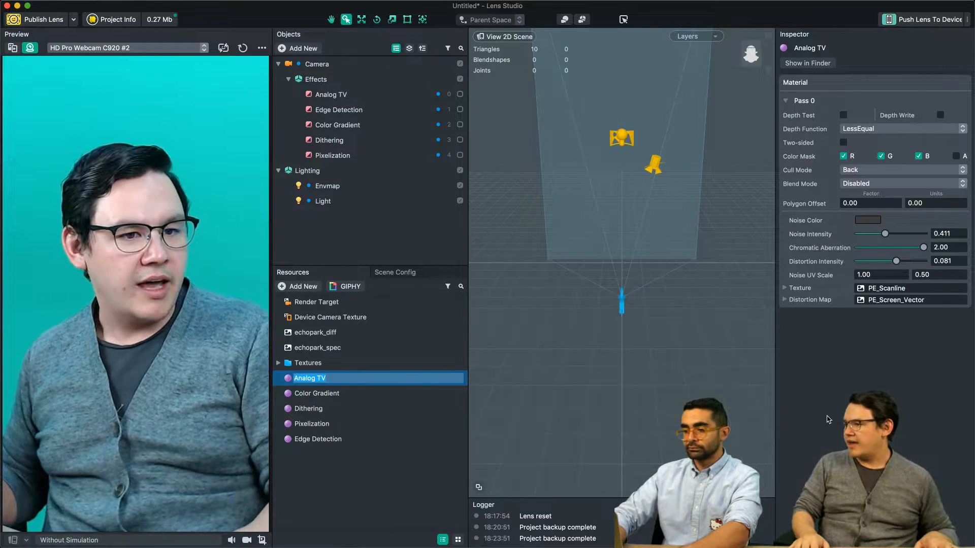
pyautogui.press('Return')
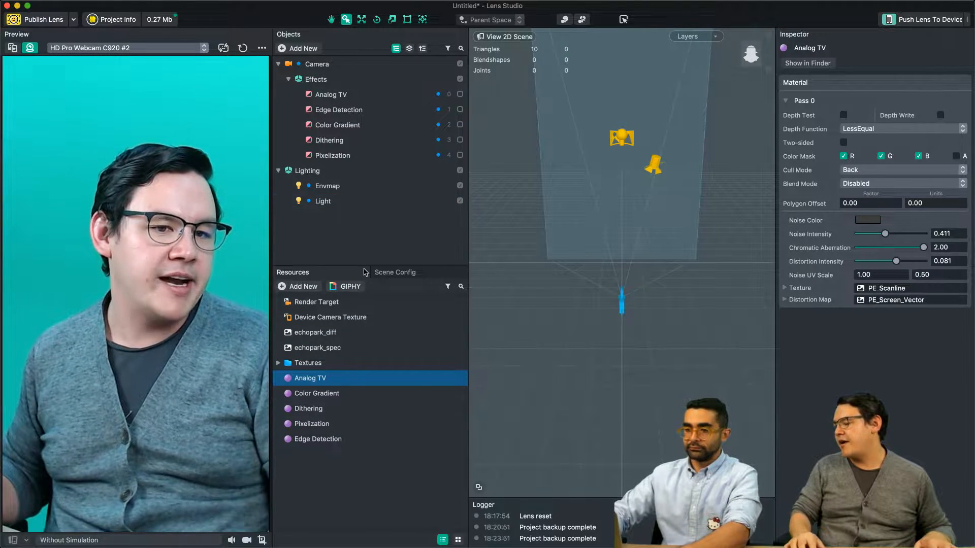
# - Start a search for a new object to add to the scene
pyautogui.click(307, 47)
pyautogui.write('pe')
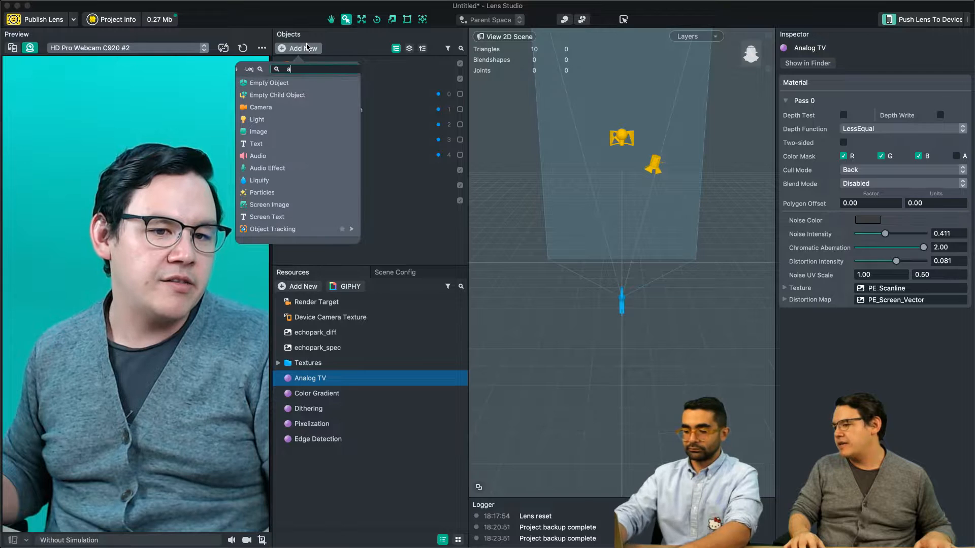
# - Add a Screen Image object to the scene
pyautogui.press('BackSpace')
pyautogui.press('BackSpace')
pyautogui.write('scre')
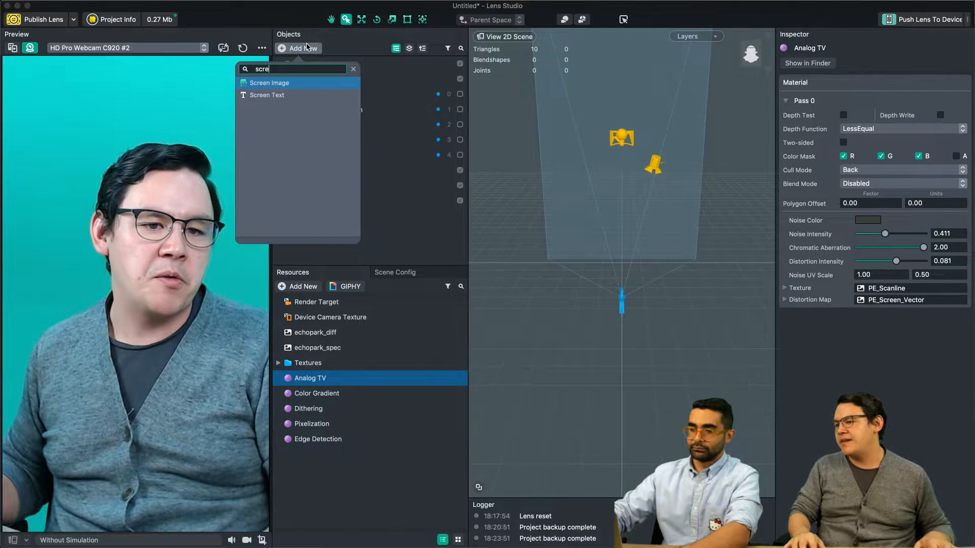
pyautogui.click(312, 82)
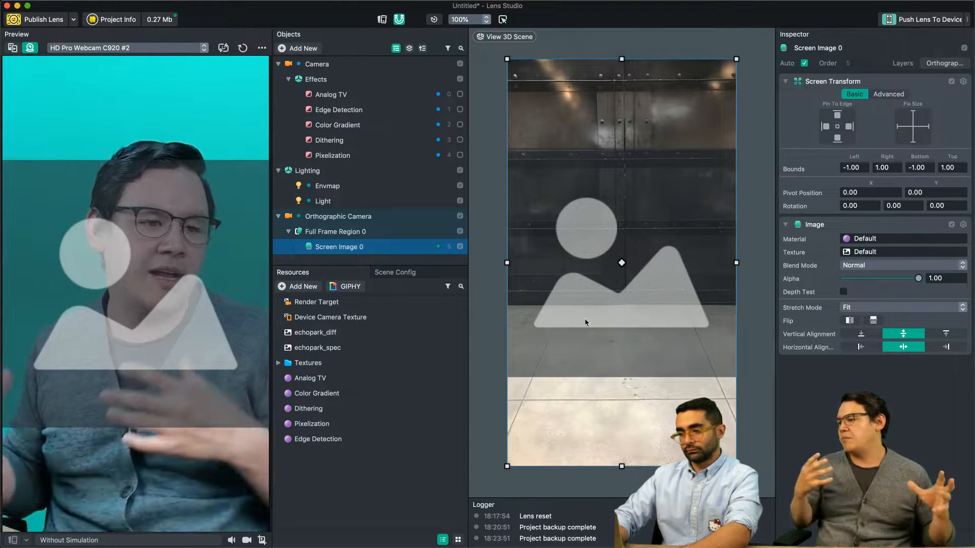
# - Examine the screen region settings of the Full Frame Region and the transform and image settings of its Screen Image
pyautogui.click(351, 233)
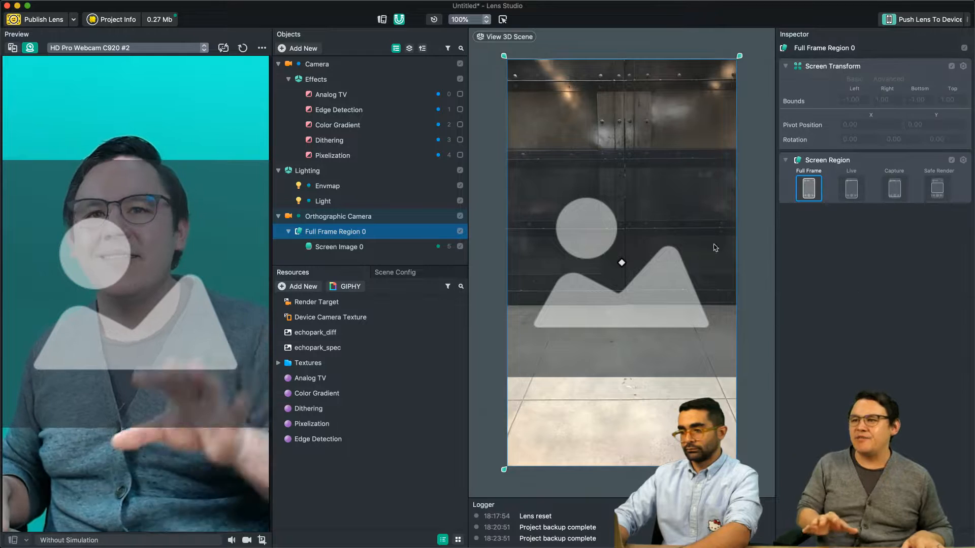
pyautogui.click(356, 247)
pyautogui.moveTo(534, 282); pyautogui.dragTo(553, 282)
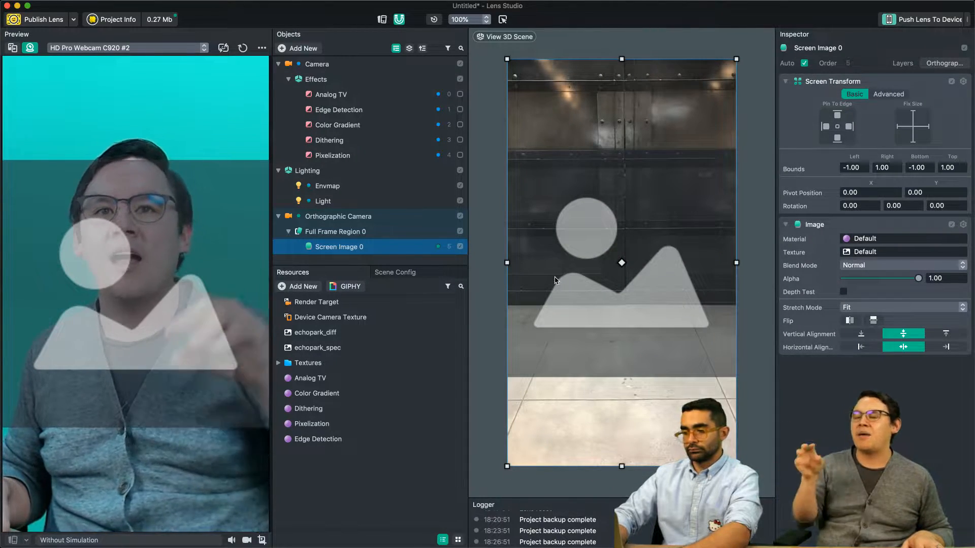
# - Try the Fill and Fit Height stretch modes on the Screen Image and return it to Fit
pyautogui.click(860, 308)
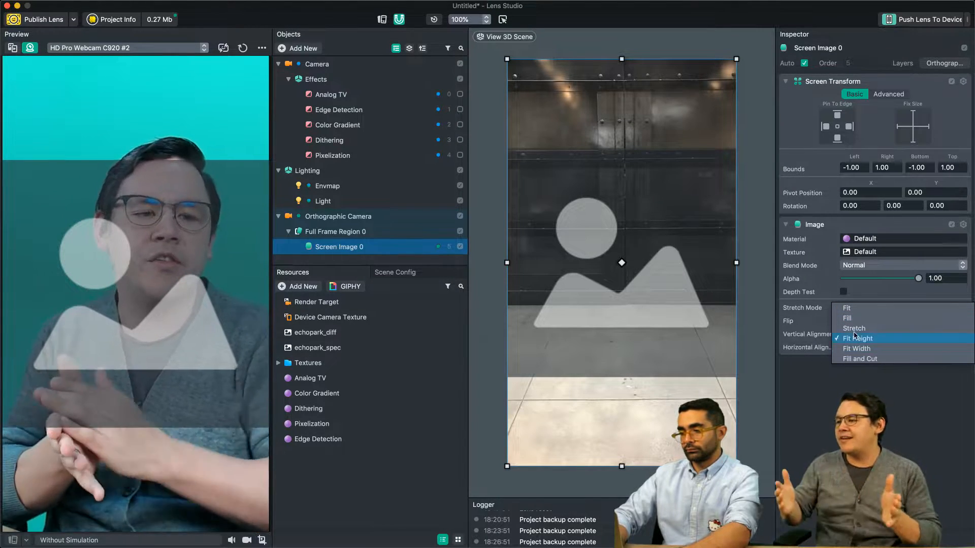
pyautogui.click(855, 319)
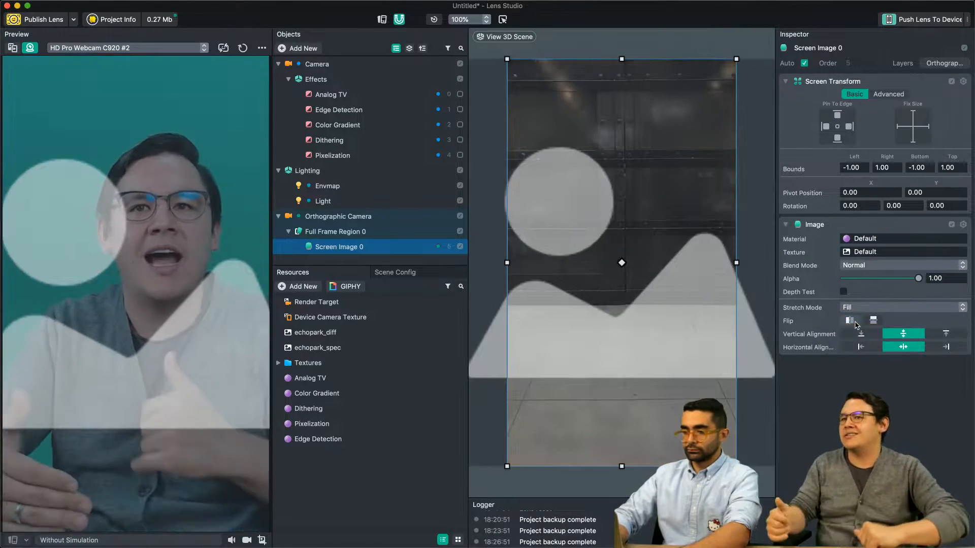
pyautogui.click(865, 308)
pyautogui.click(864, 320)
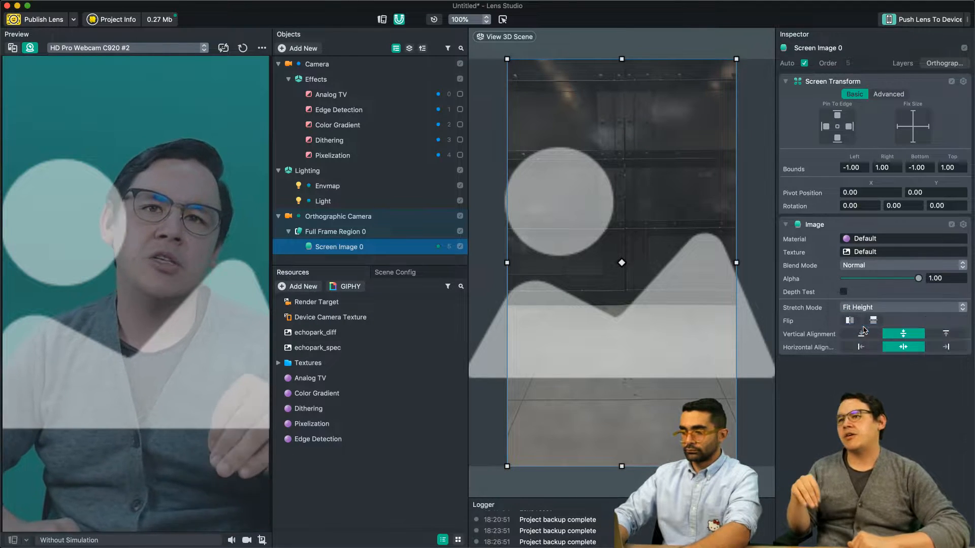
pyautogui.click(865, 308)
pyautogui.click(863, 278)
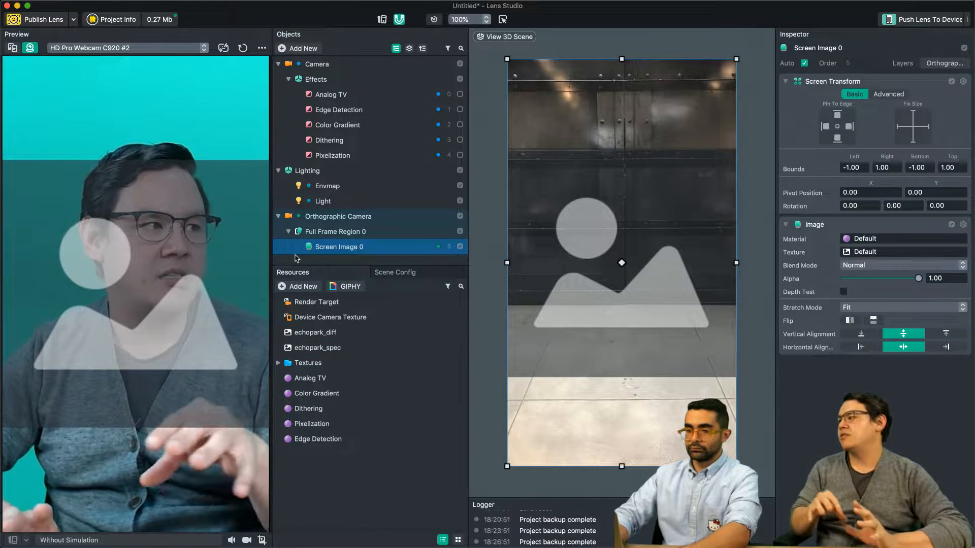
# - Preview the Screen Image in the iPhone X, iPhone 5s and Blackberry KeyOne device simulations
pyautogui.click(354, 230)
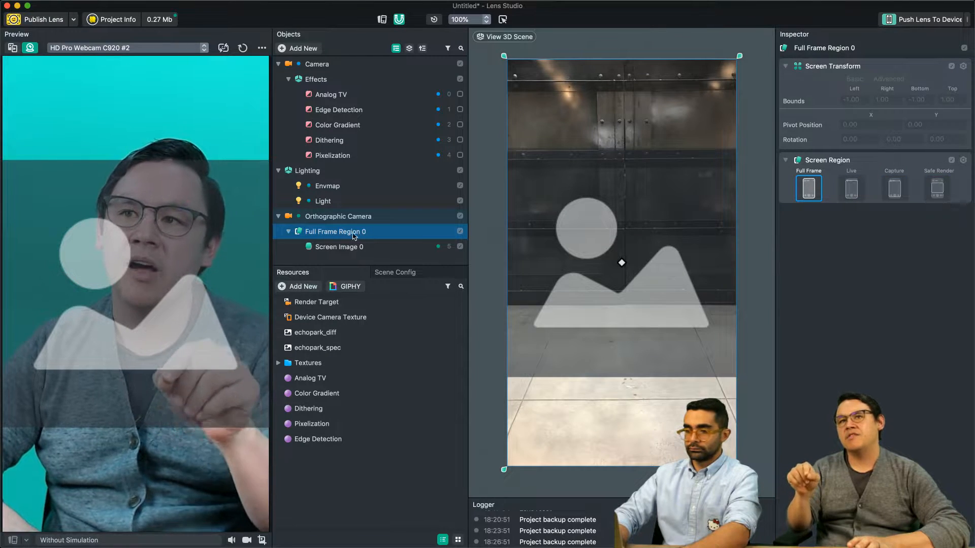
pyautogui.click(345, 245)
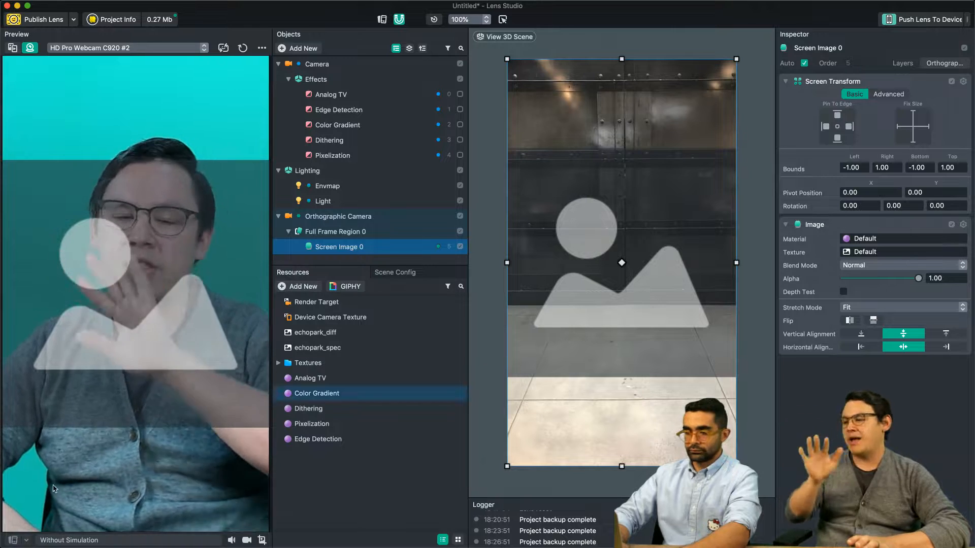
pyautogui.click(99, 541)
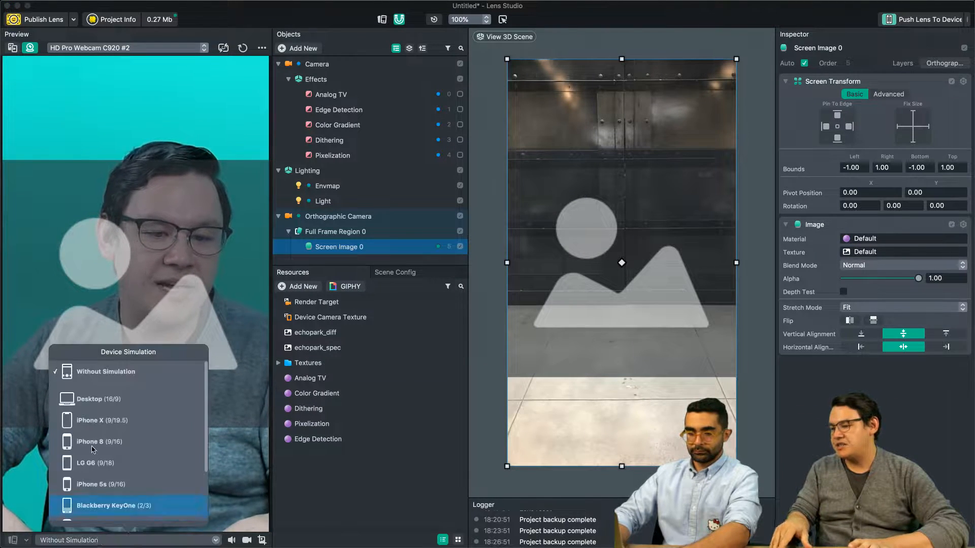
pyautogui.click(99, 425)
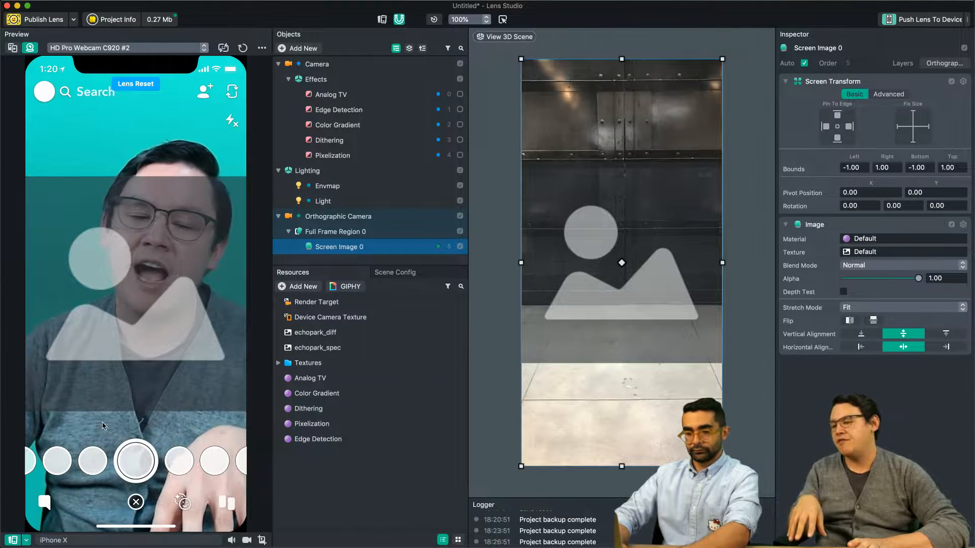
pyautogui.click(118, 540)
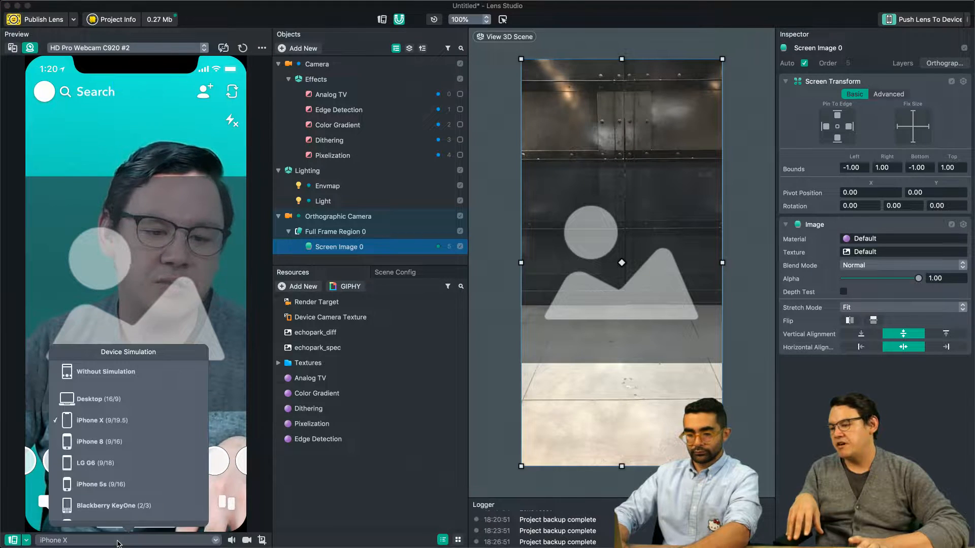
pyautogui.click(108, 487)
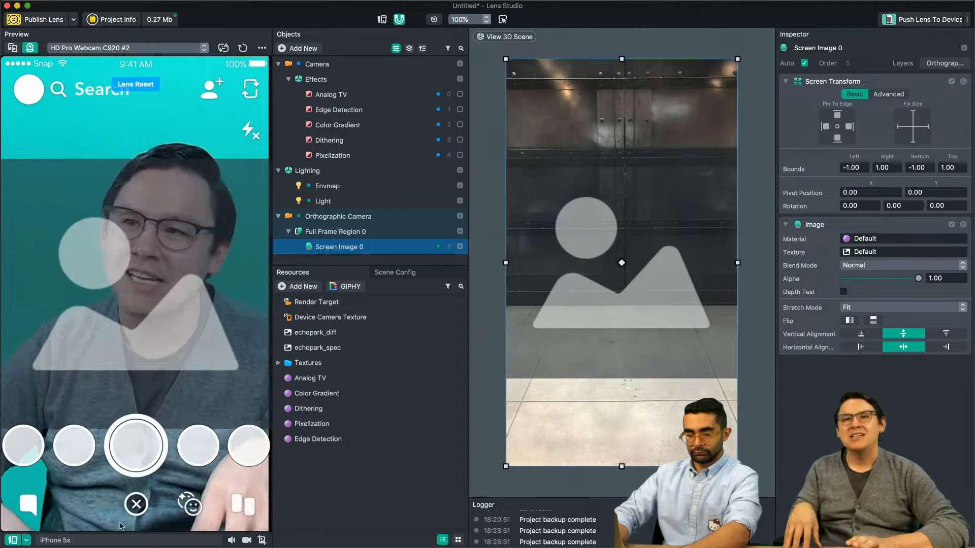
pyautogui.click(107, 541)
pyautogui.click(107, 507)
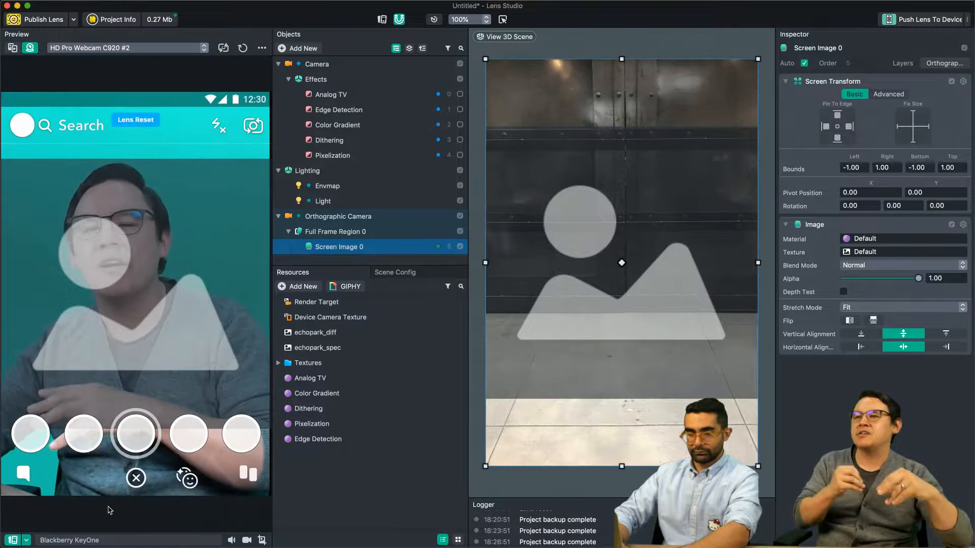
# - Preview the Screen Image in the Desktop and LG G6 device simulations and return the preview to Without Simulation
pyautogui.click(115, 540)
pyautogui.scroll(-2, 125, 509)
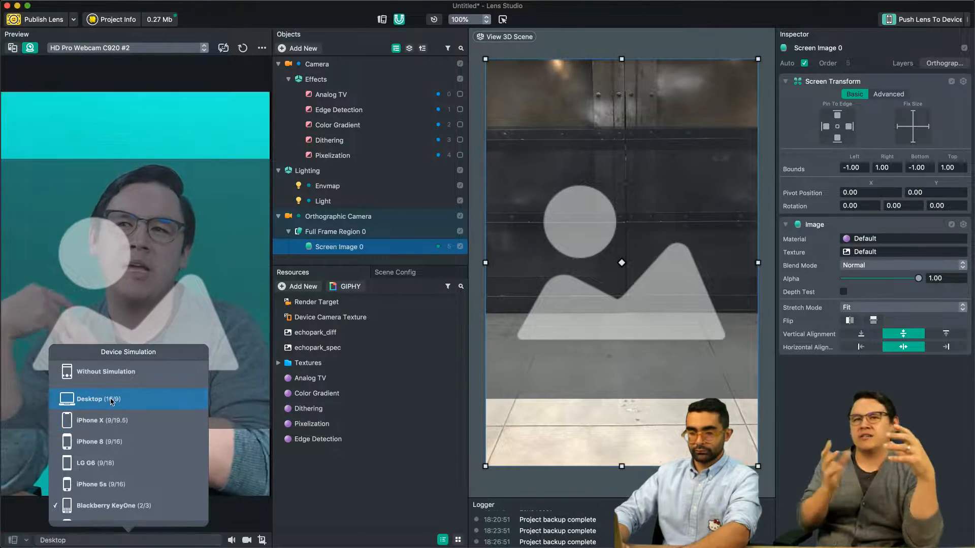
pyautogui.click(112, 400)
pyautogui.click(122, 540)
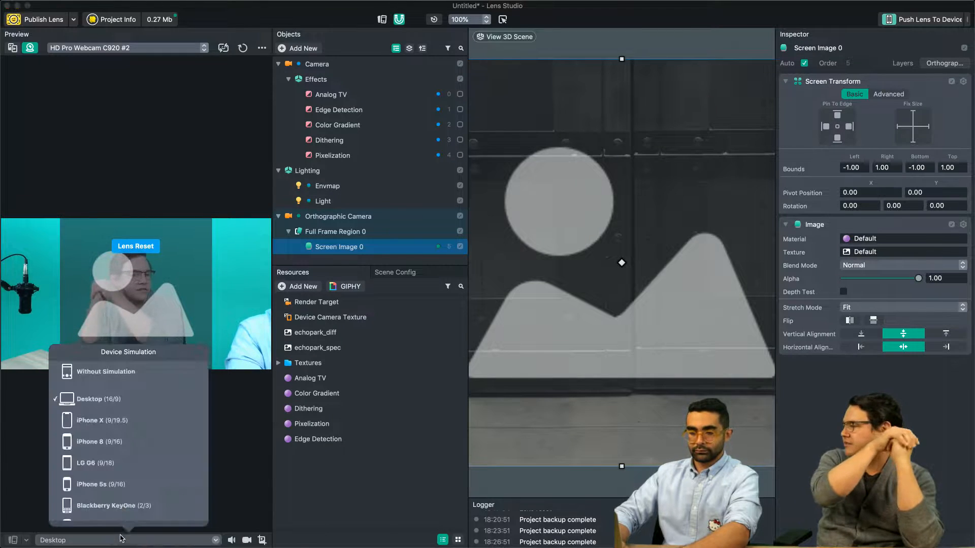
pyautogui.click(96, 463)
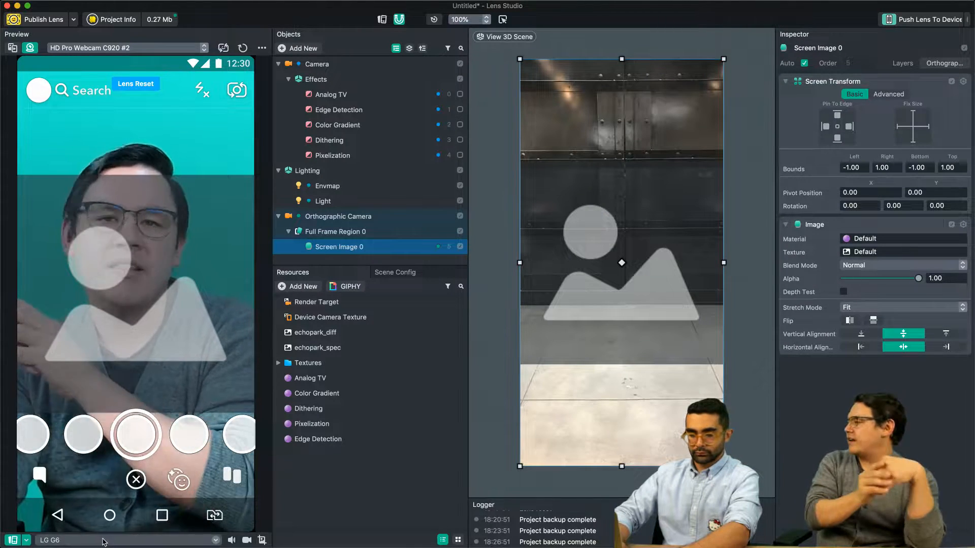
pyautogui.click(103, 543)
pyautogui.click(102, 374)
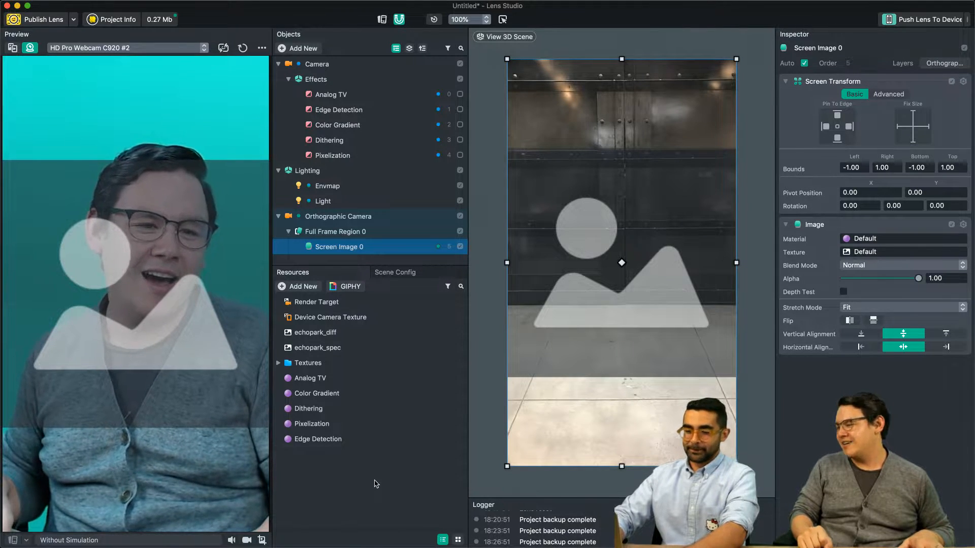
# - Close the untitled project and open WindowCleaning.lsproj from the WindowCleaning folder in Finder to preview the finished lens
pyautogui.press('super+n')
pyautogui.click(465, 281)
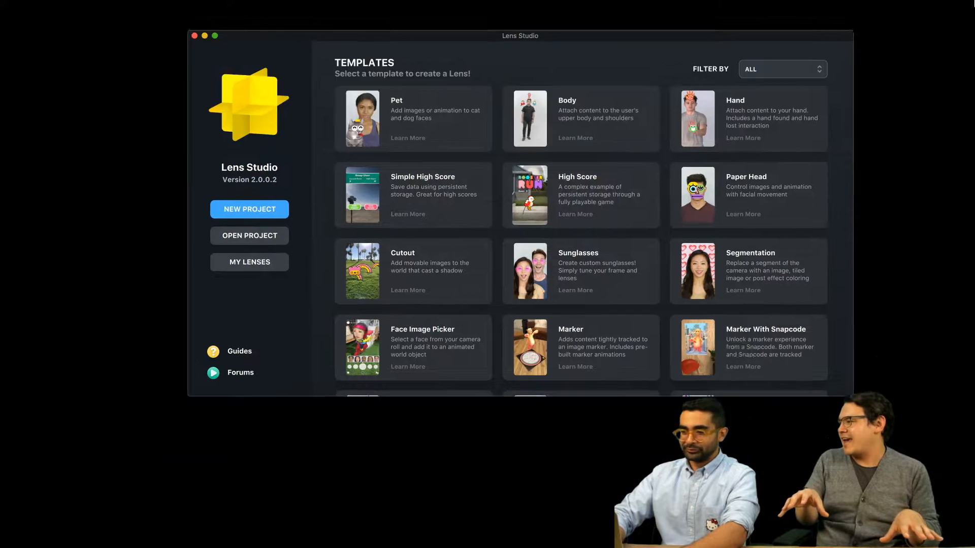
pyautogui.press('super+h')
pyautogui.doubleClick(567, 215)
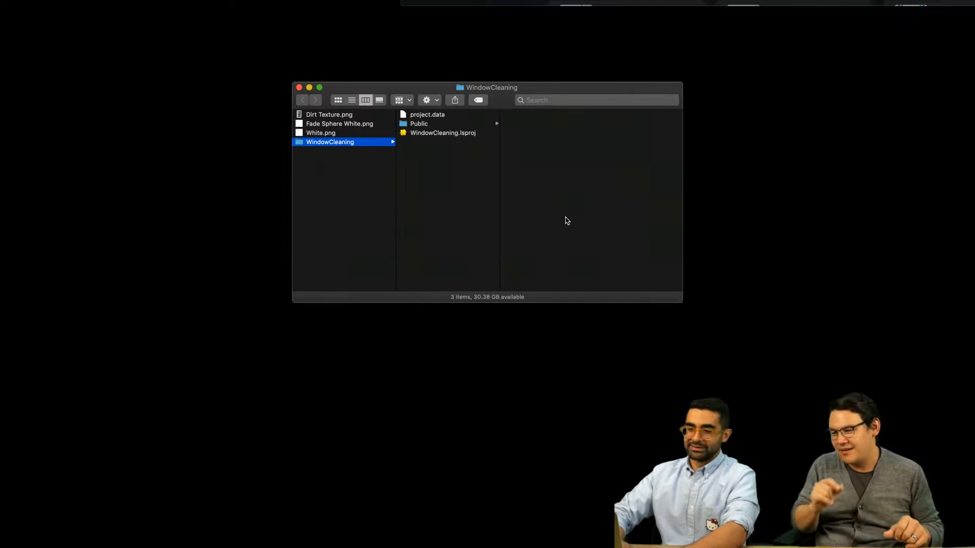
pyautogui.click(929, 2)
pyautogui.click(427, 134)
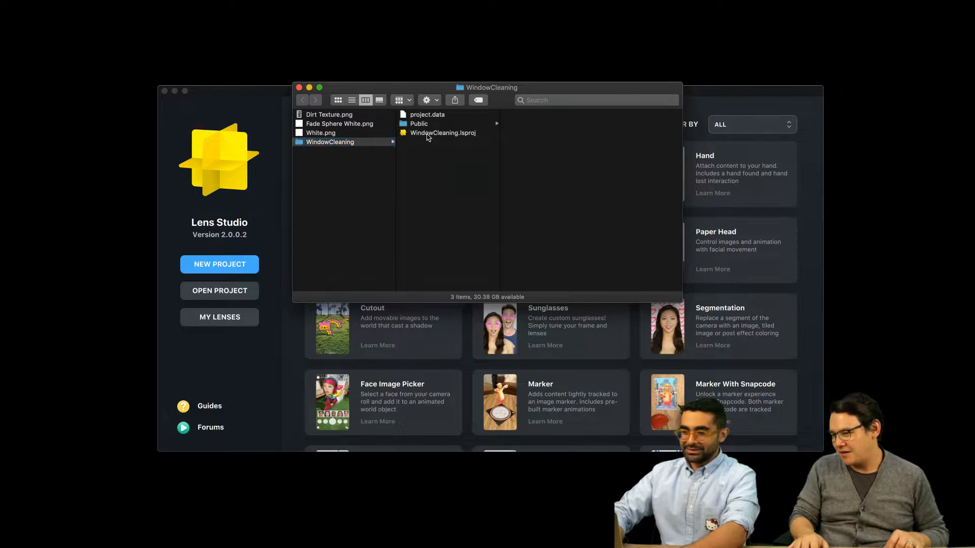
pyautogui.doubleClick(427, 134)
pyautogui.click(455, 279)
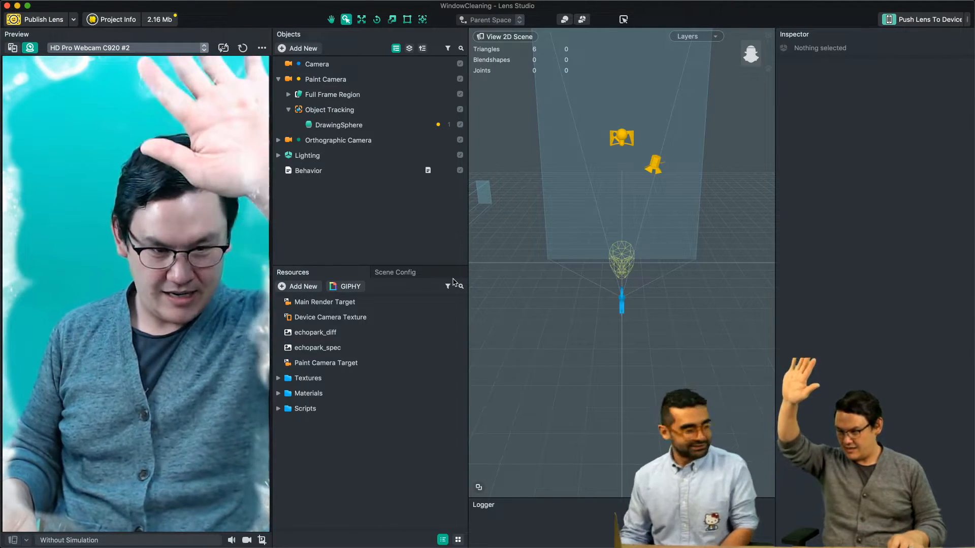
# - Close the WindowCleaning project, start a new empty project and add a Hand Tracking object to it
pyautogui.press('super+w')
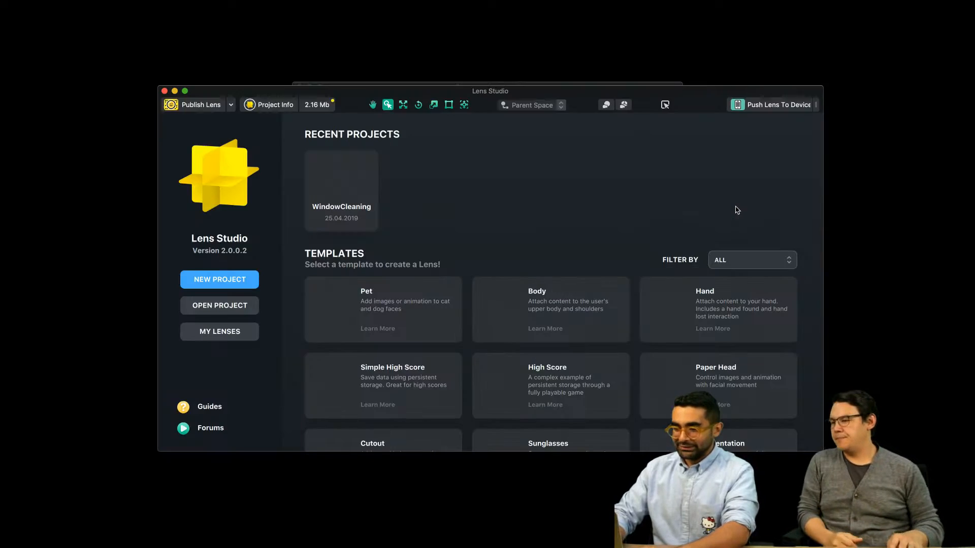
pyautogui.click(220, 265)
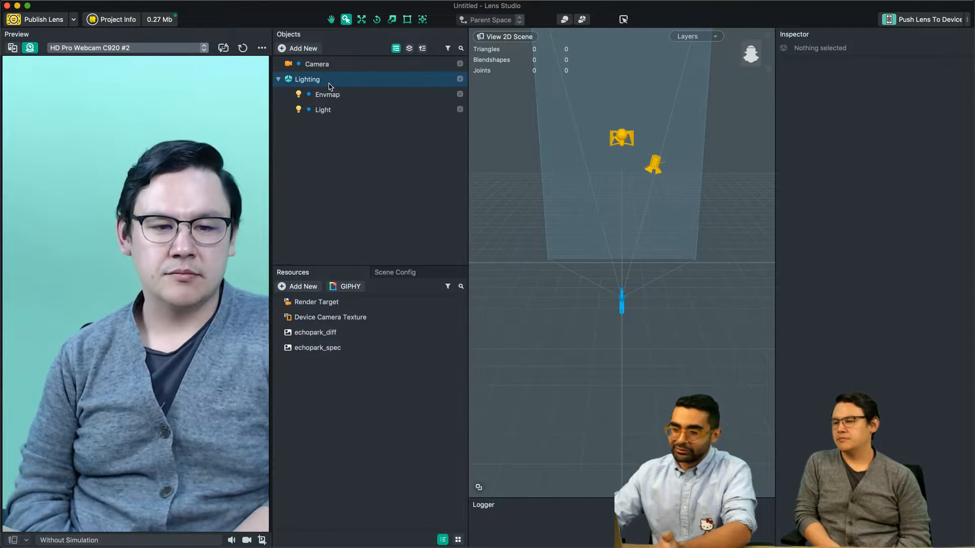
pyautogui.click(303, 49)
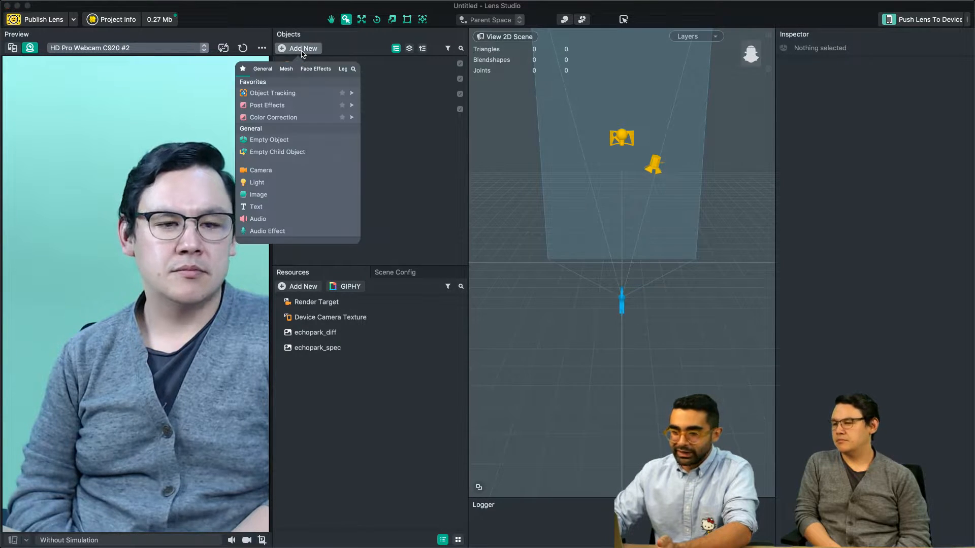
pyautogui.moveTo(315, 93)
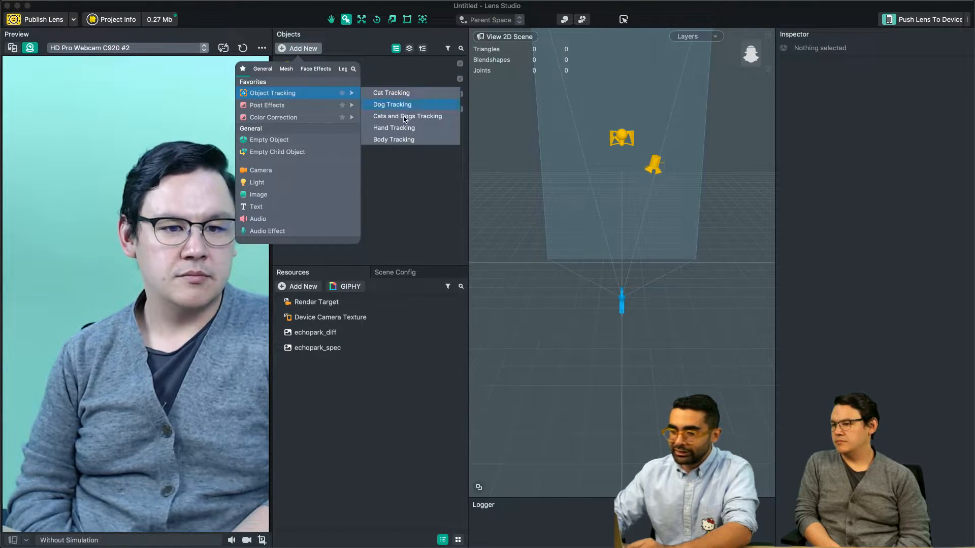
pyautogui.click(394, 128)
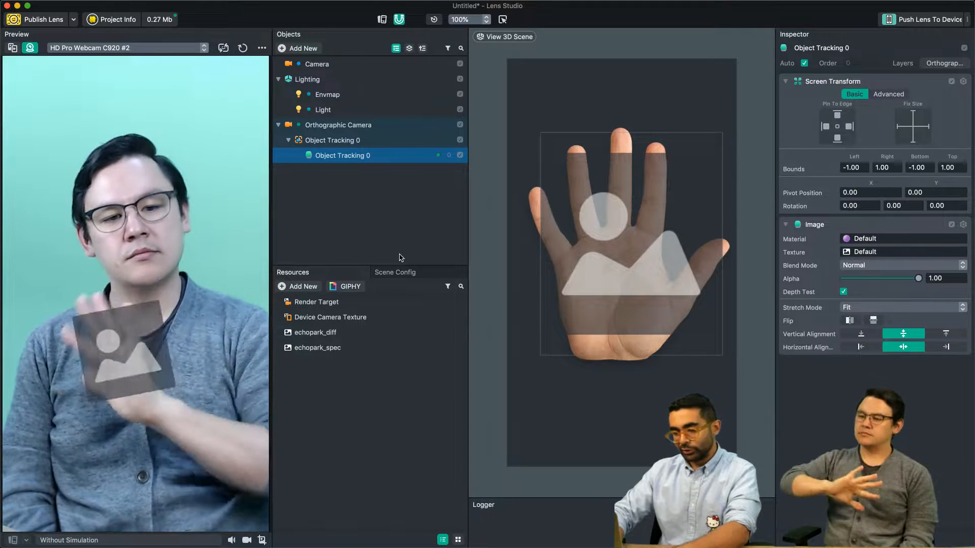
# - Import White.png, Fade Sphere White.png and Dirt Texture.png from Finder into the project's resources
pyautogui.press('F11')
pyautogui.moveTo(319, 217); pyautogui.dragTo(513, 266)
pyautogui.moveTo(377, 209); pyautogui.dragTo(287, 387)
pyautogui.press('F11')
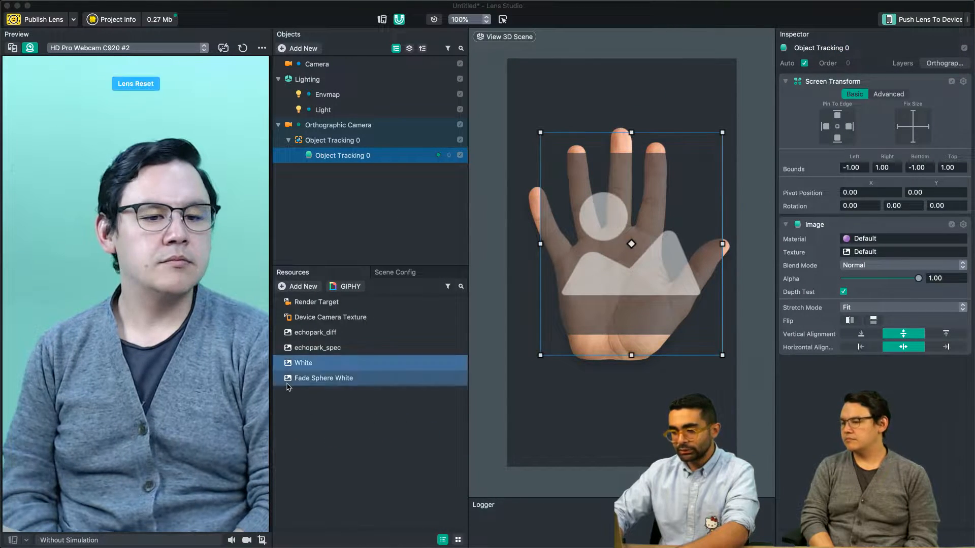
# - Examine the imported White, Fade Sphere White and Dirt Texture images one after another
pyautogui.click(363, 362)
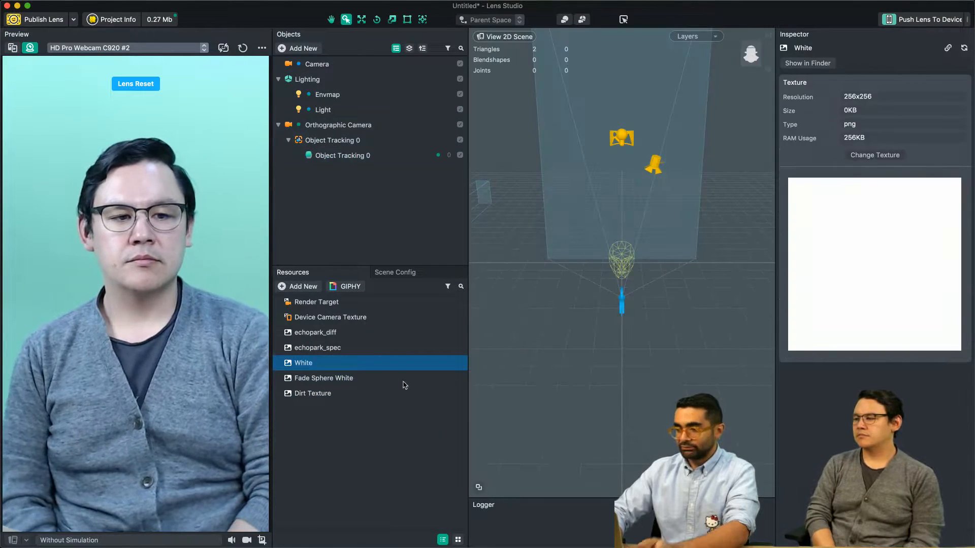
pyautogui.click(330, 380)
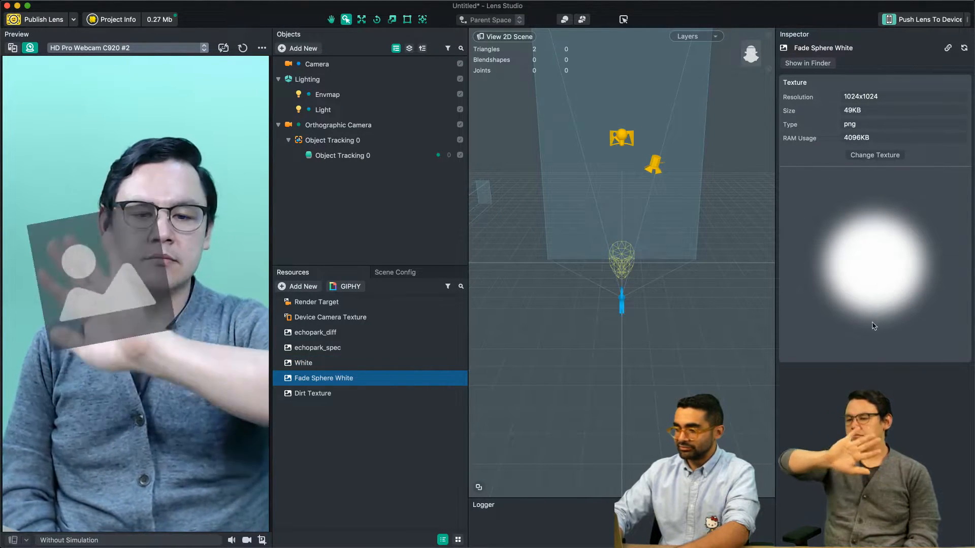
pyautogui.click(304, 394)
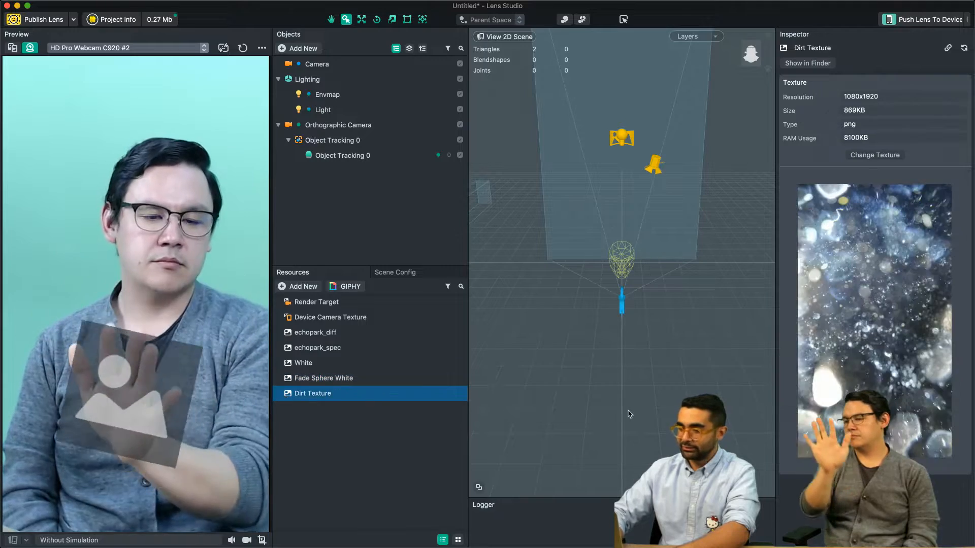
# - Assign the White texture to the hand-tracked image and shrink it onto the palm, with bounds about -0.65 to 0.23 horizontally and -0.73 to 0 vertically
pyautogui.click(340, 164)
pyautogui.moveTo(307, 370); pyautogui.dragTo(875, 253)
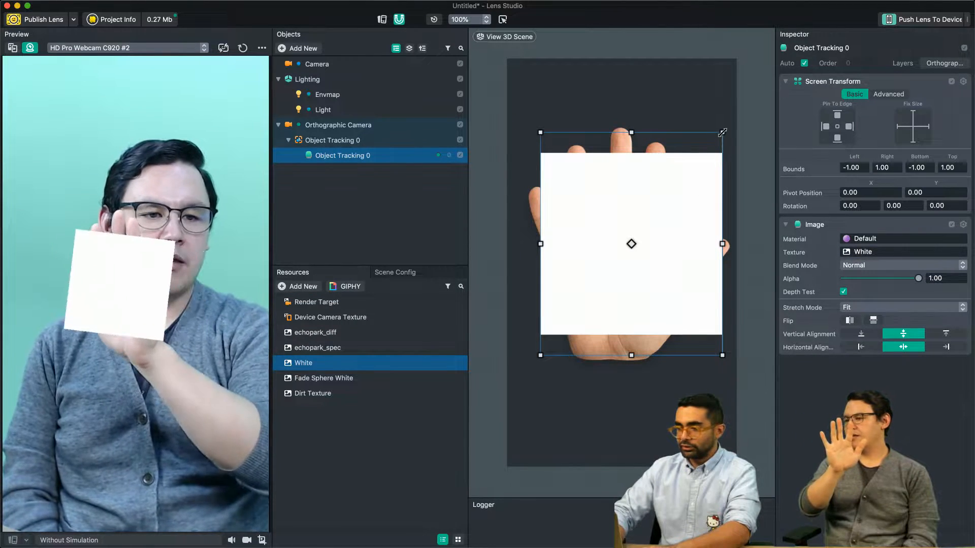
pyautogui.moveTo(722, 133); pyautogui.dragTo(621, 274)
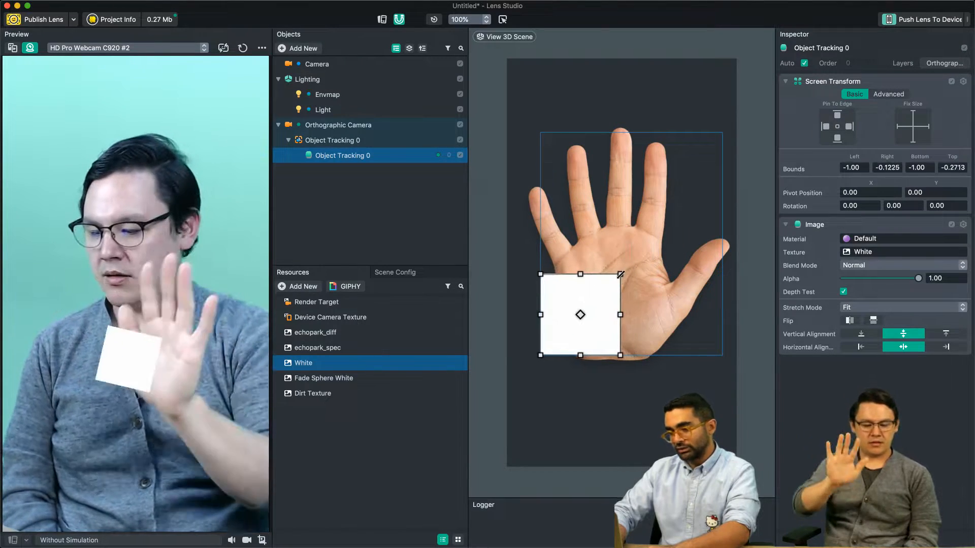
pyautogui.moveTo(585, 334); pyautogui.dragTo(616, 293)
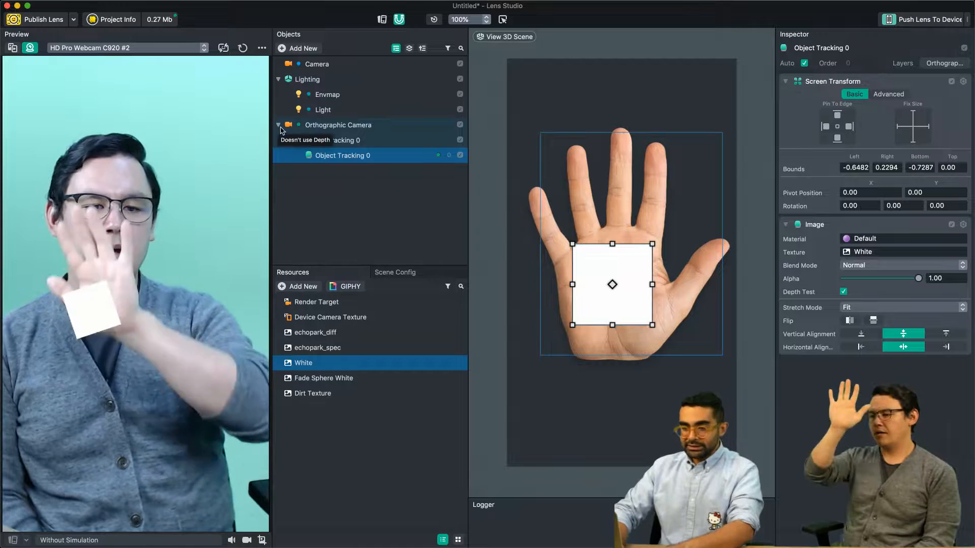
# - Rename the existing render target to Main Render Target and check the render target used by each camera
pyautogui.click(280, 127)
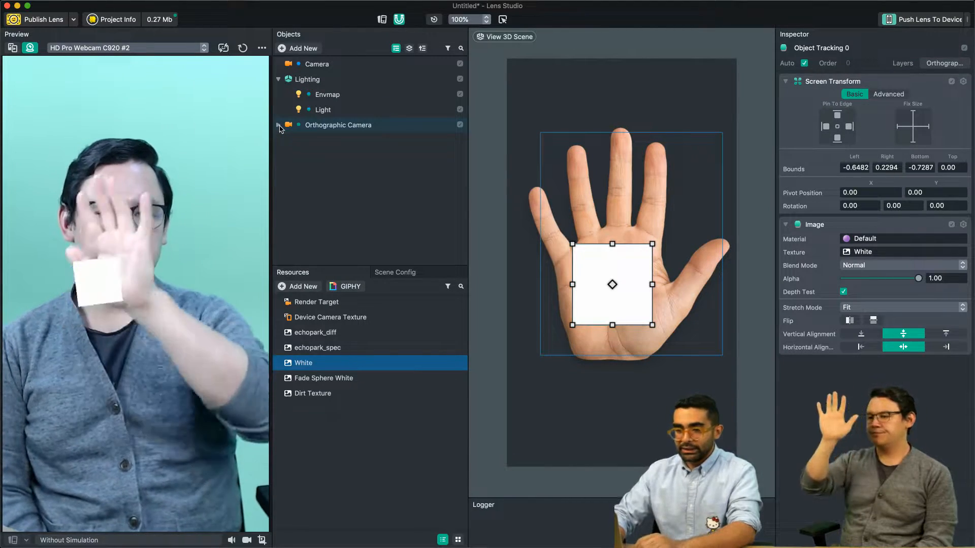
pyautogui.click(278, 79)
pyautogui.click(313, 66)
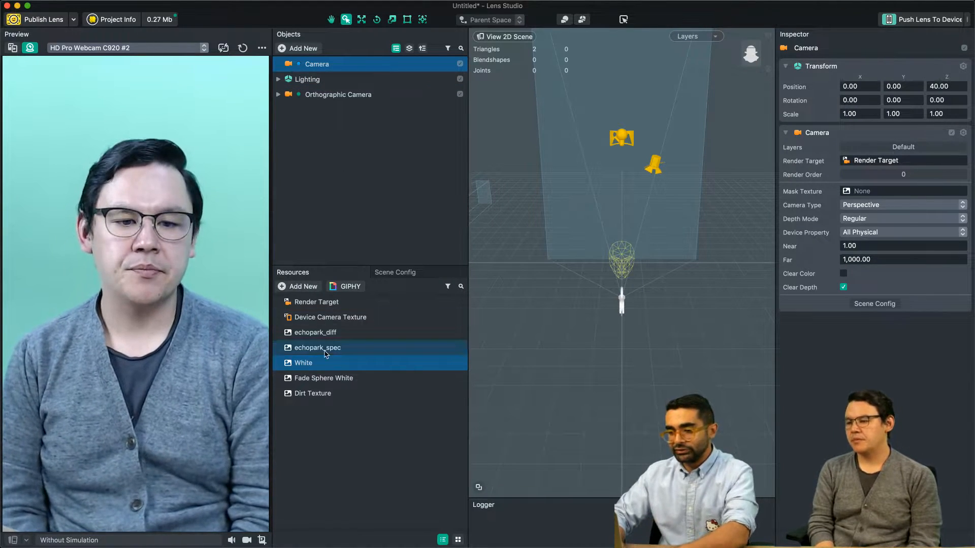
pyautogui.click(296, 307)
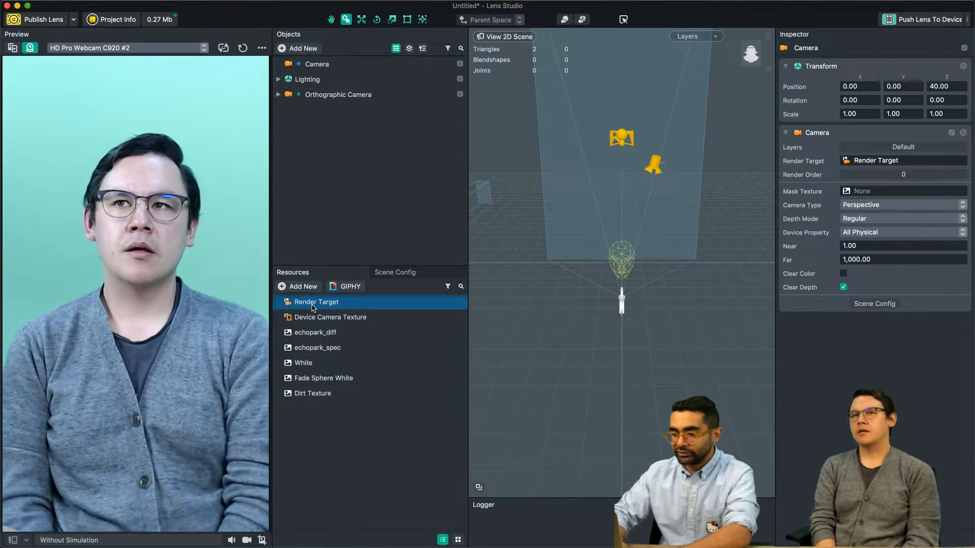
pyautogui.click(330, 303)
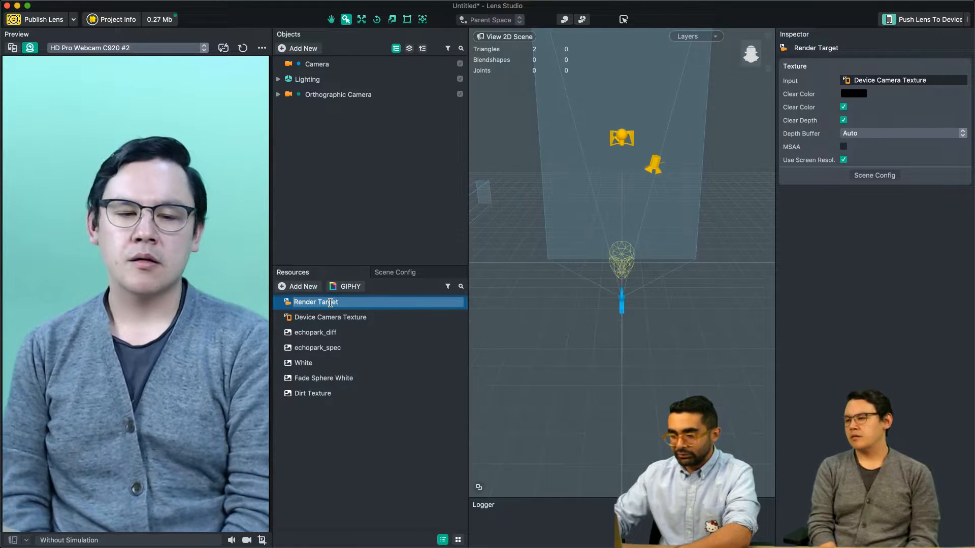
pyautogui.press('Return')
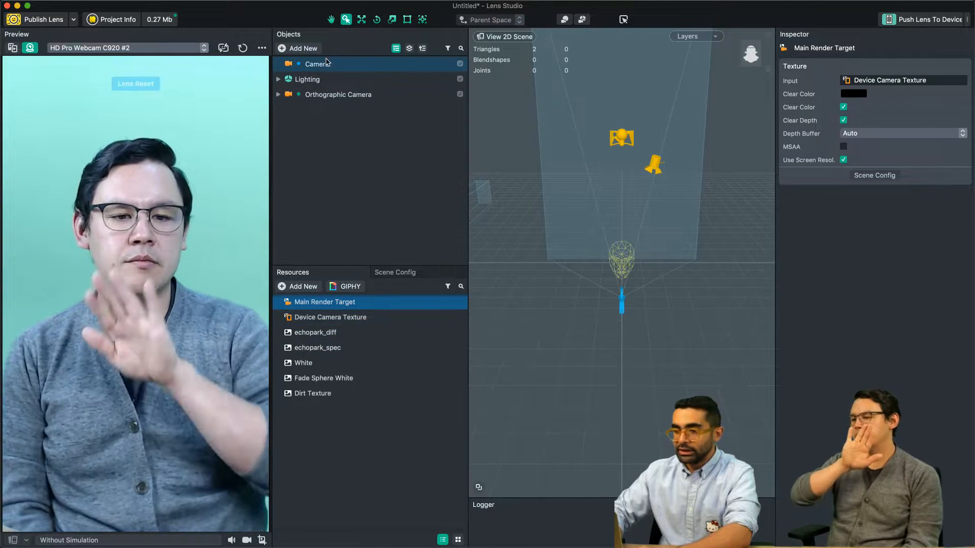
pyautogui.click(336, 65)
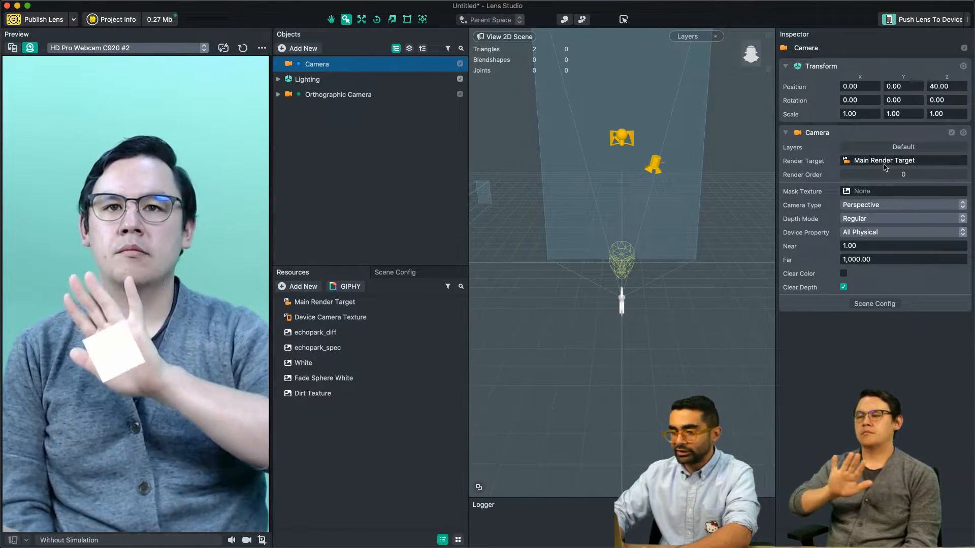
pyautogui.click(351, 98)
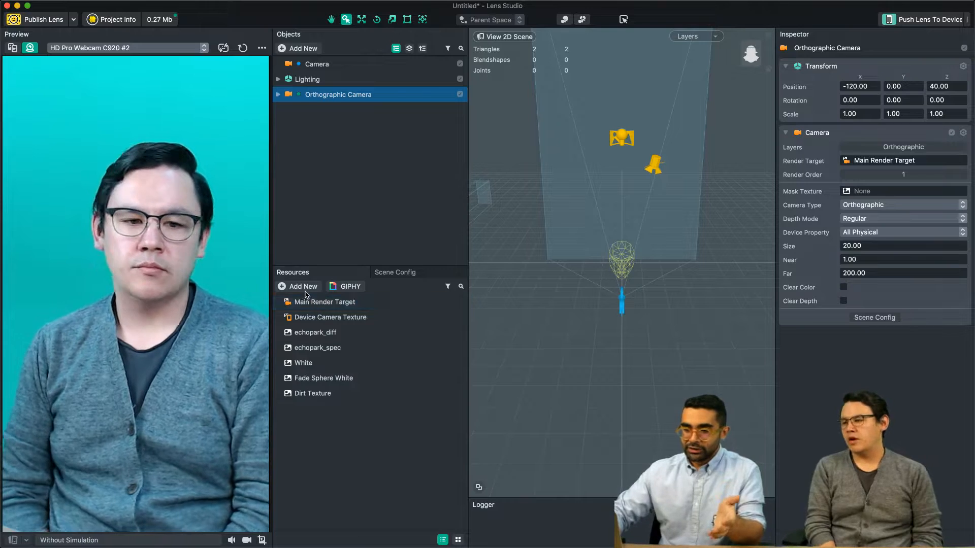
# - Create a second render target in the resources and name it Paint Render Target
pyautogui.click(303, 287)
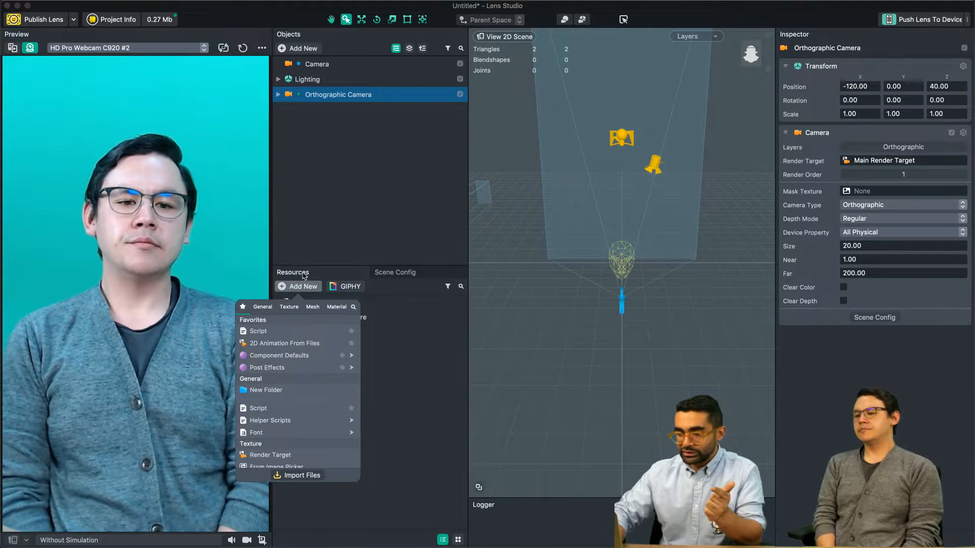
pyautogui.click(302, 290)
pyautogui.click(305, 288)
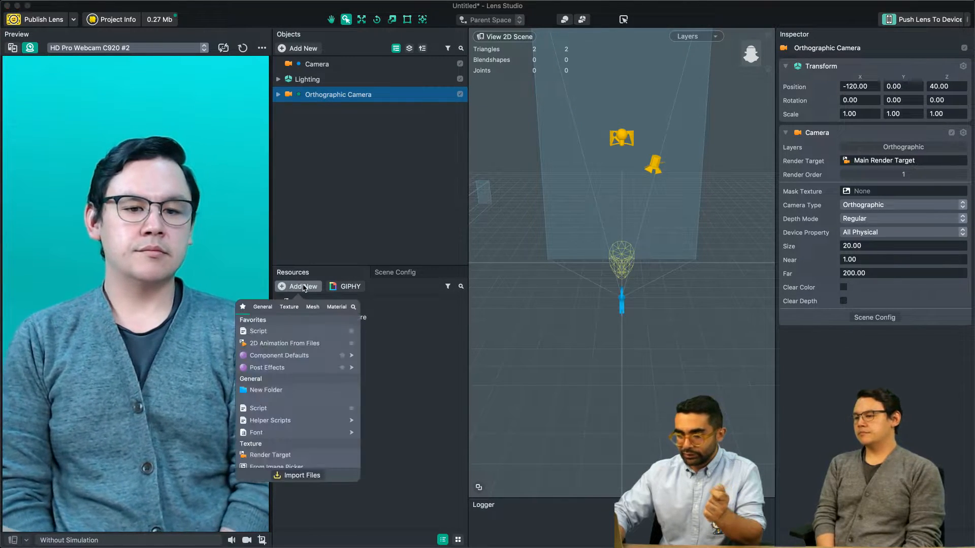
pyautogui.click(305, 455)
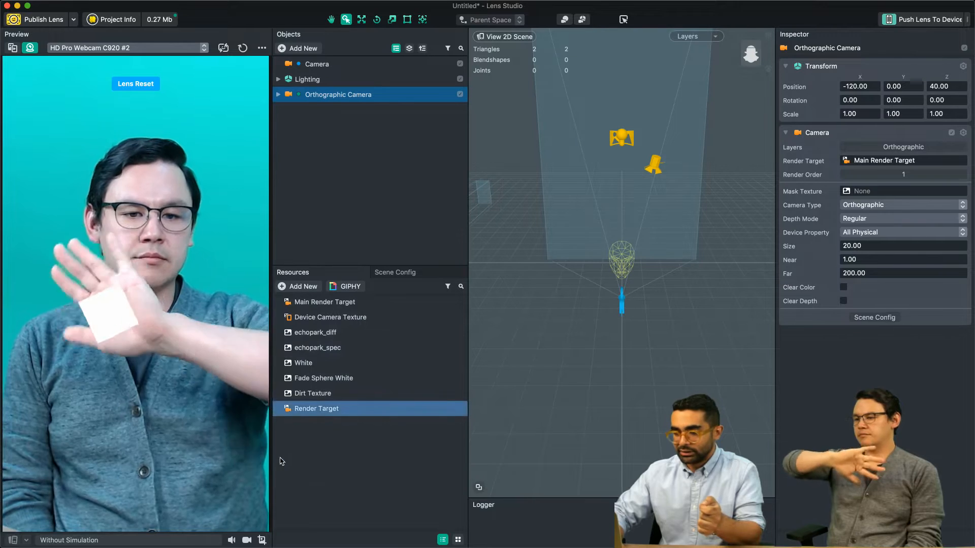
pyautogui.click(319, 411)
pyautogui.doubleClick(329, 409)
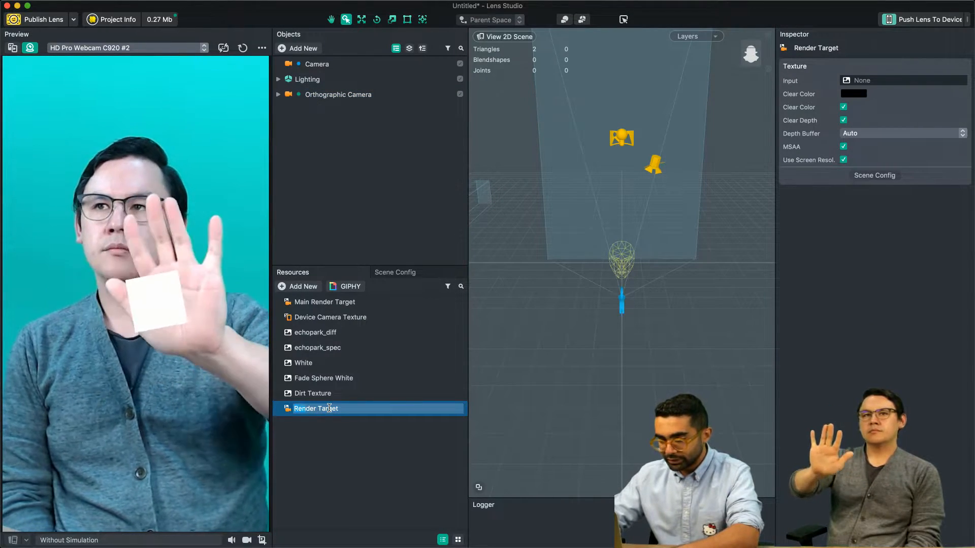
pyautogui.write('Paint')
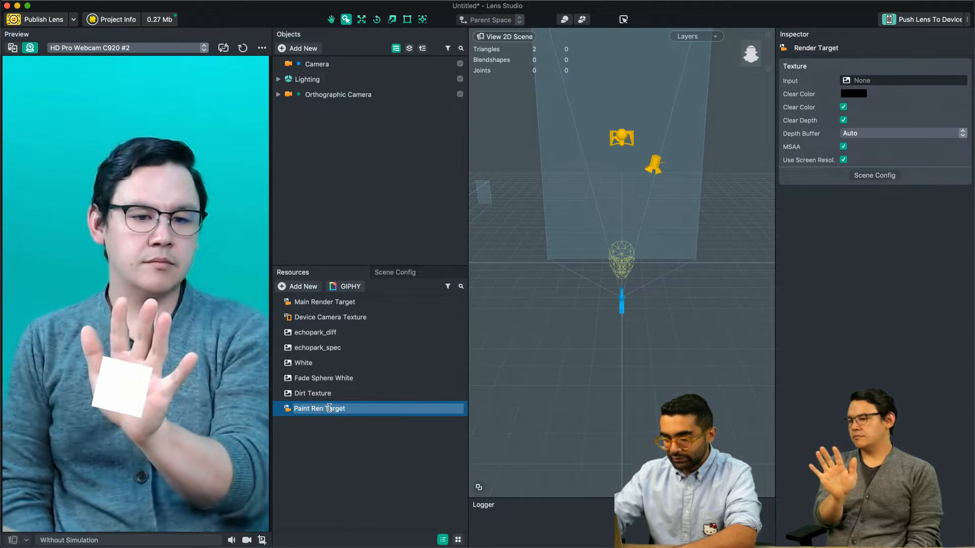
pyautogui.press('Return')
# - Rename the Orthographic Camera to Painting Camera and set its render target to Paint Render Target
pyautogui.click(317, 94)
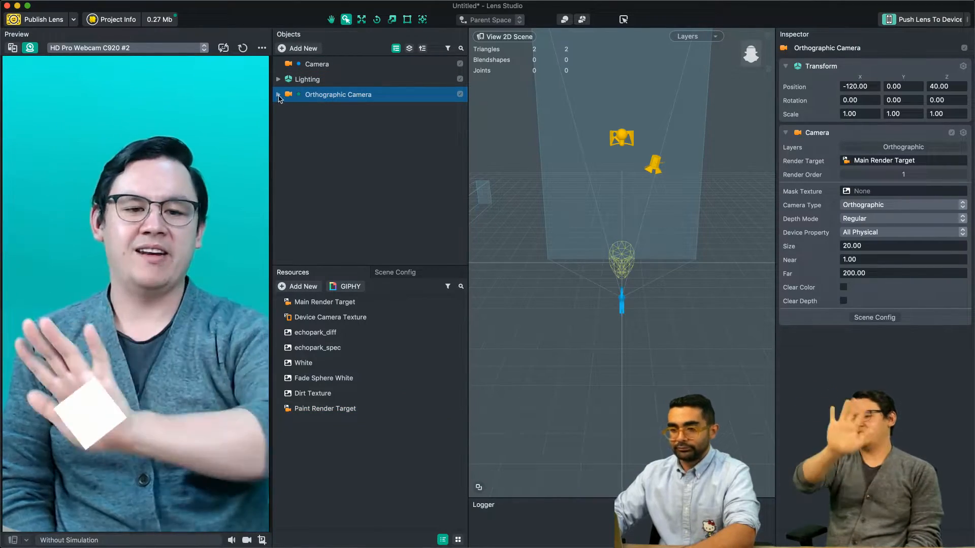
pyautogui.click(279, 95)
pyautogui.doubleClick(329, 95)
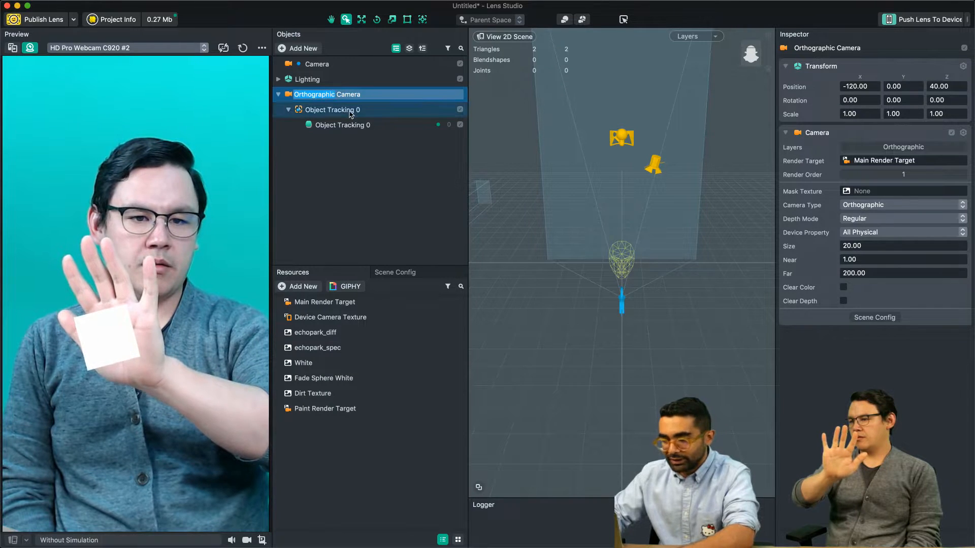
pyautogui.write('Paint')
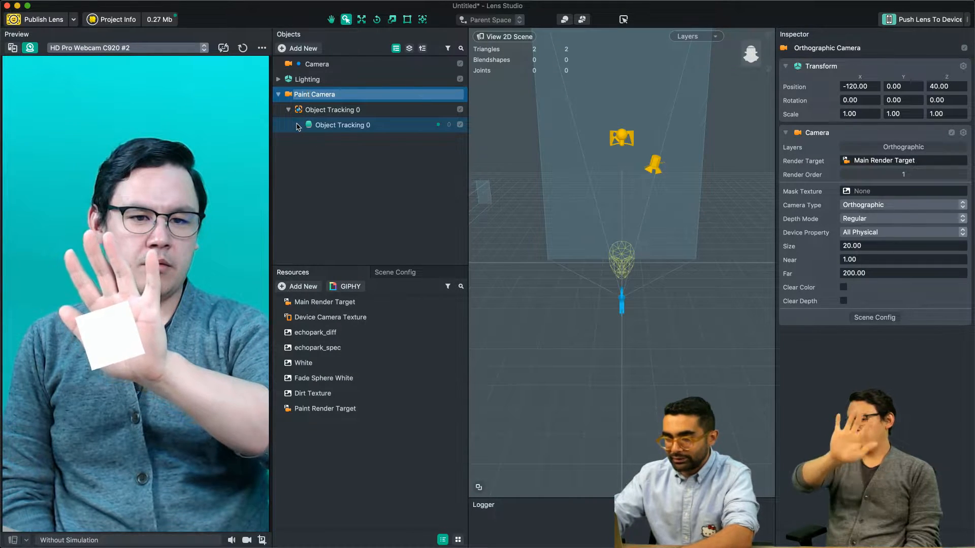
pyautogui.write('ing')
pyautogui.press('Return')
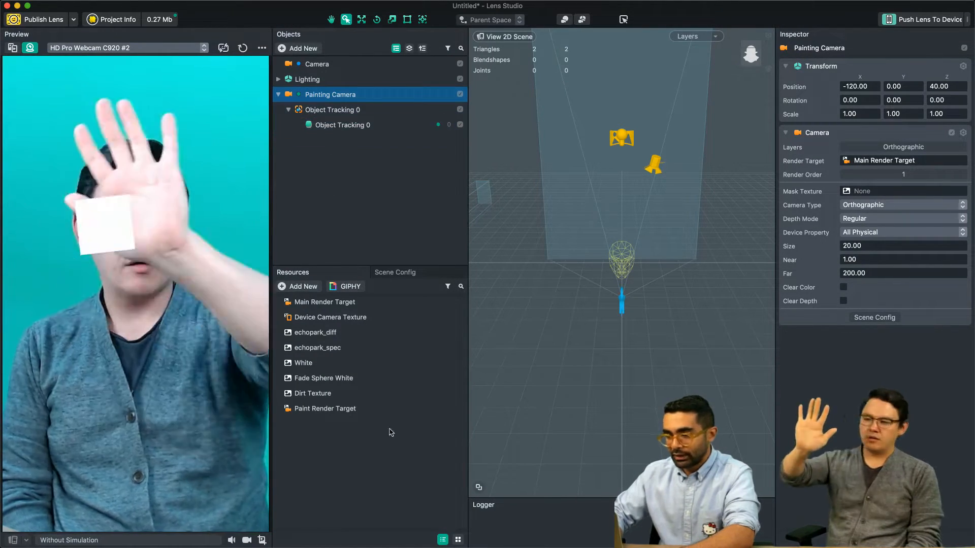
pyautogui.click(867, 161)
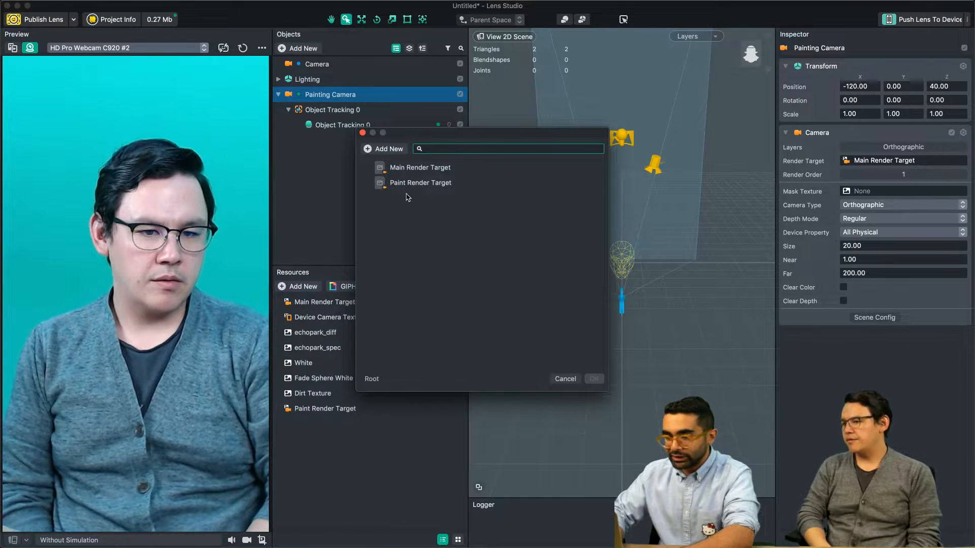
pyautogui.doubleClick(420, 184)
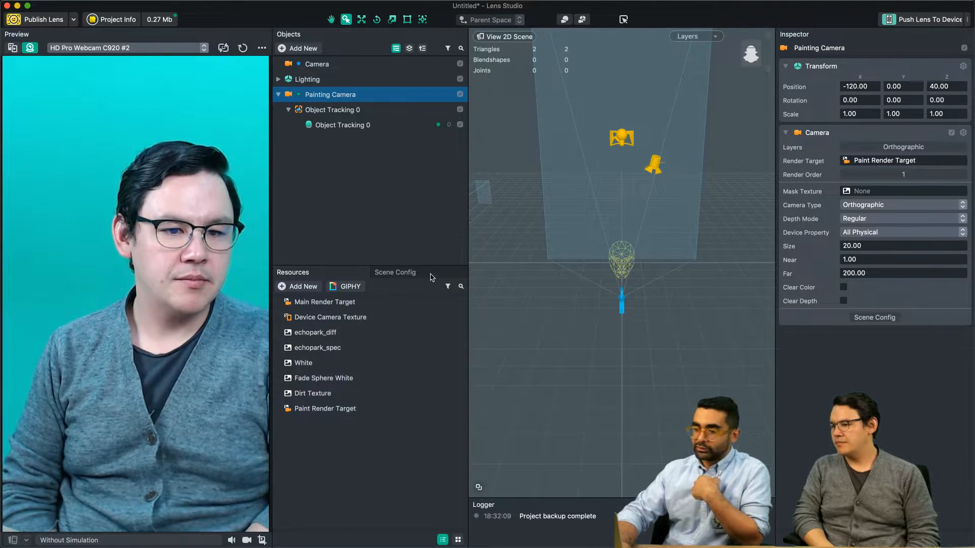
# - Show Scene Config and dock it separately between the Objects list and the 3D scene view
pyautogui.click(417, 275)
pyautogui.click(320, 275)
pyautogui.click(410, 274)
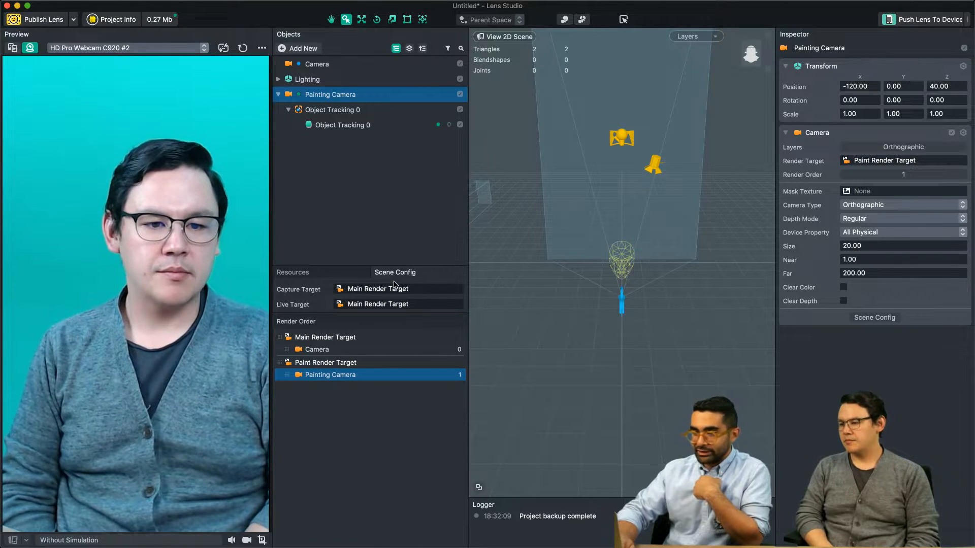
pyautogui.moveTo(279, 4)
pyautogui.click(165, 5)
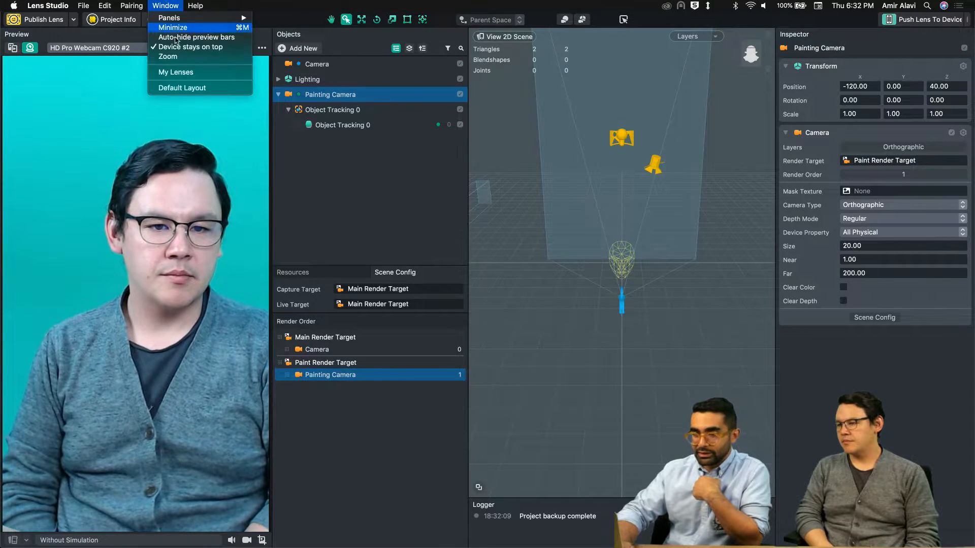
pyautogui.moveTo(184, 24)
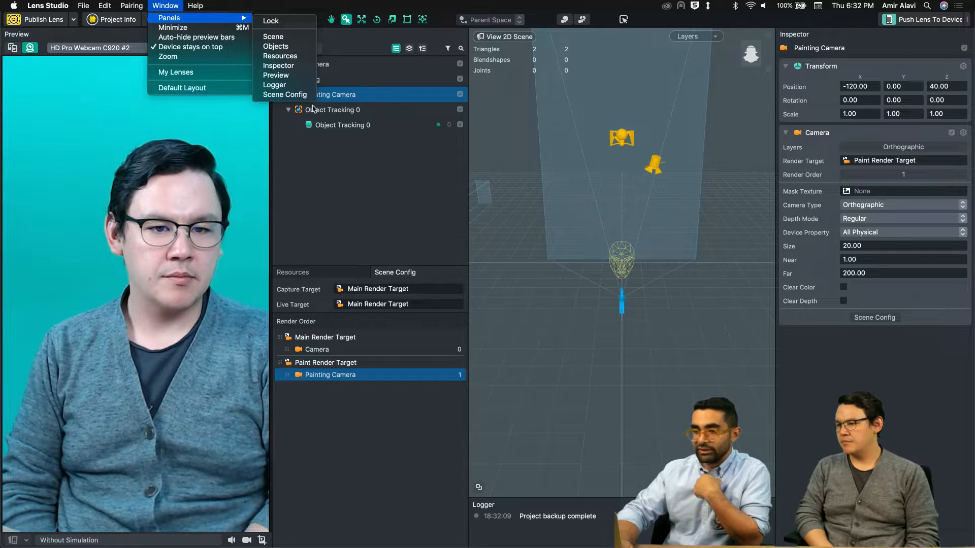
pyautogui.click(387, 245)
pyautogui.moveTo(395, 272); pyautogui.dragTo(472, 205)
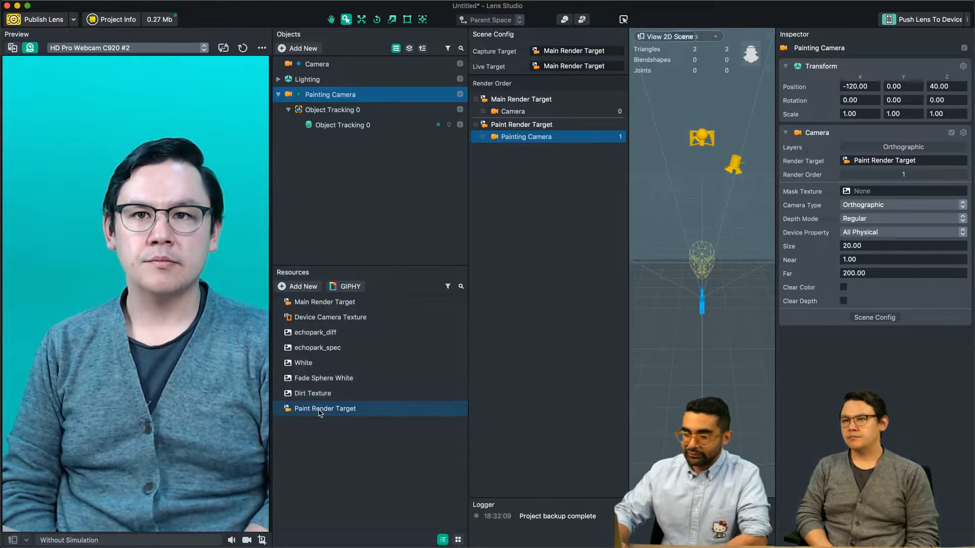
# - Set the capture and live targets to Paint Render Target and place it before Main Render Target in the render order
pyautogui.moveTo(311, 410); pyautogui.dragTo(369, 403)
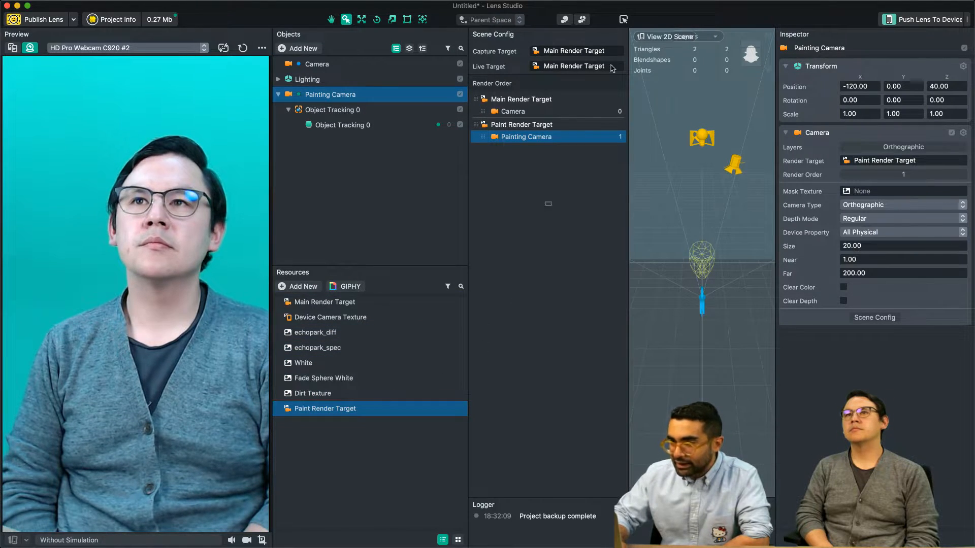
pyautogui.moveTo(577, 55); pyautogui.dragTo(578, 54)
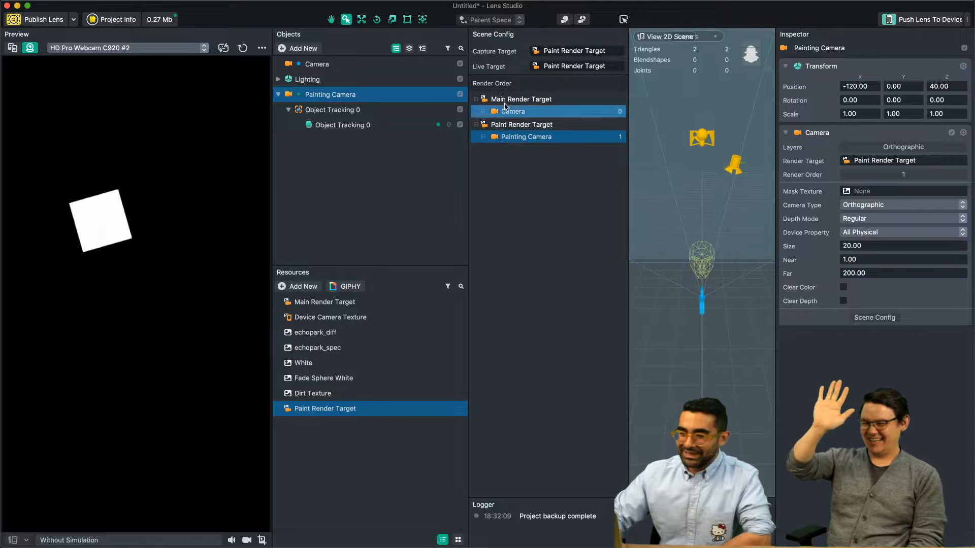
pyautogui.click(514, 115)
pyautogui.click(494, 137)
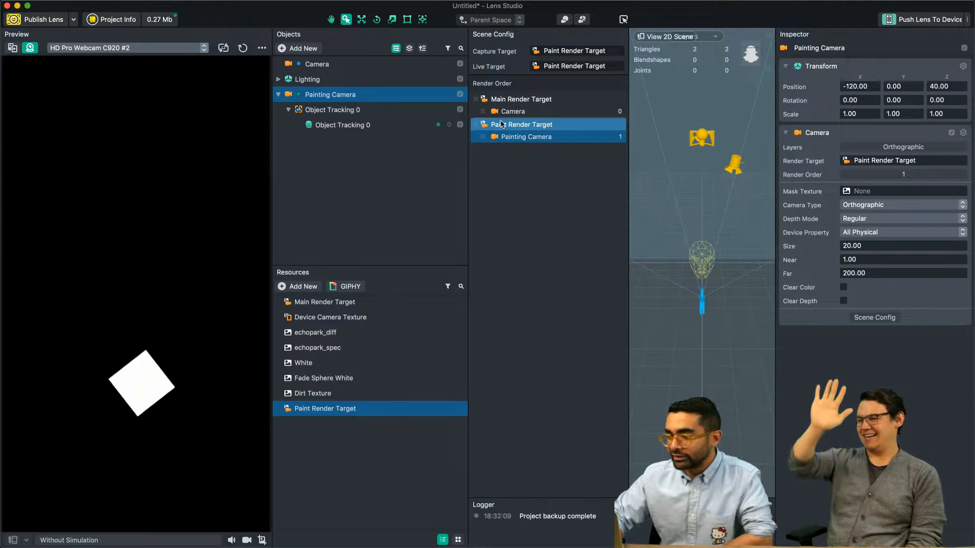
pyautogui.click(483, 127)
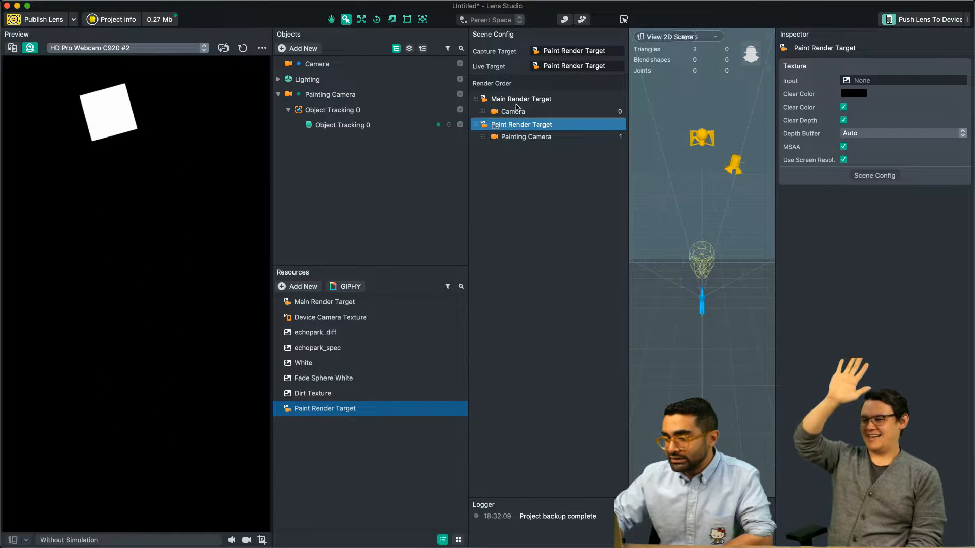
pyautogui.moveTo(510, 97); pyautogui.dragTo(510, 98)
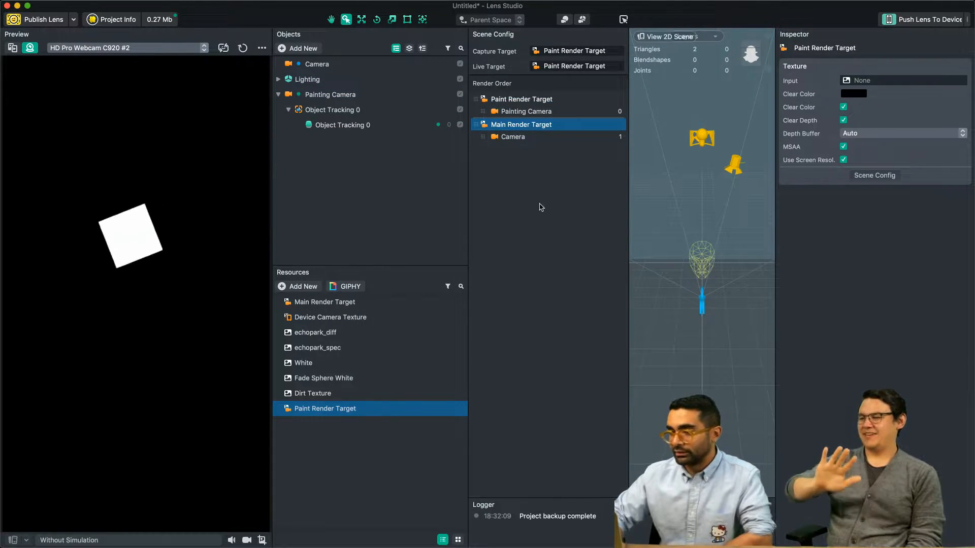
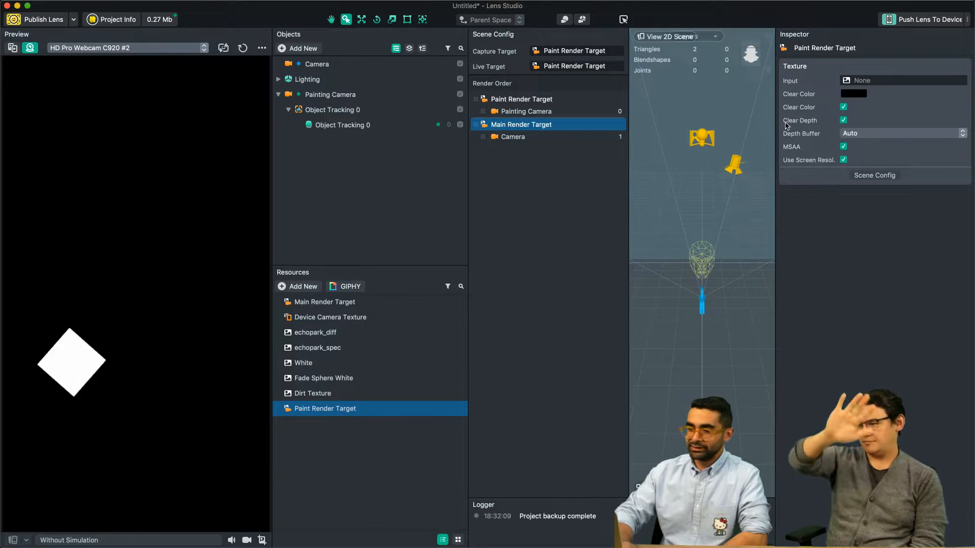
# - Disable Clear Color on Paint Render Target and reset the lens preview to test the hand painting
pyautogui.click(370, 451)
pyautogui.click(327, 409)
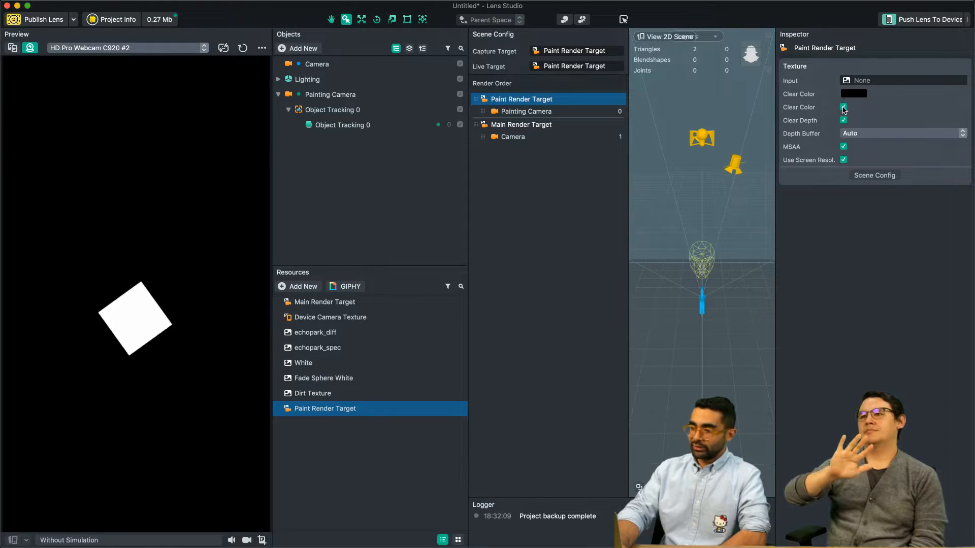
pyautogui.click(843, 107)
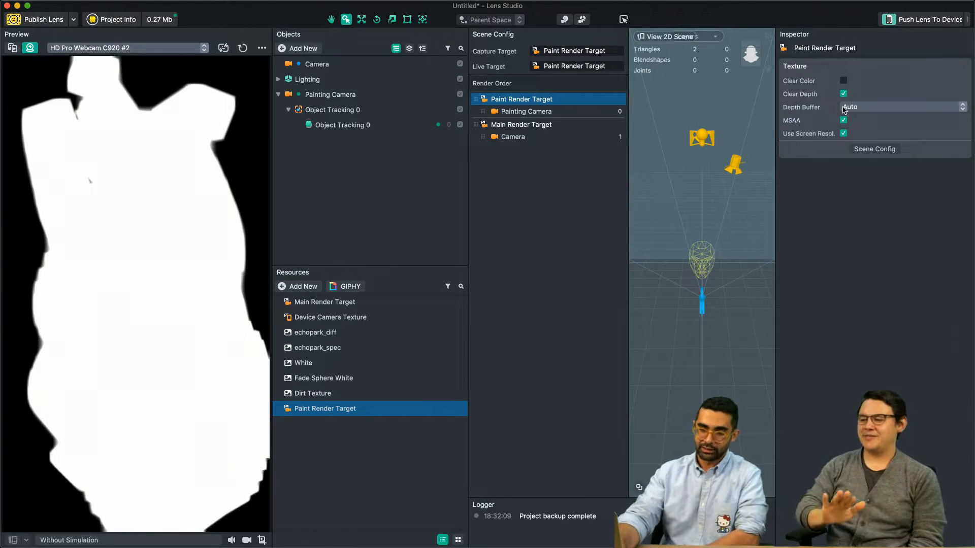
pyautogui.press('super+r')
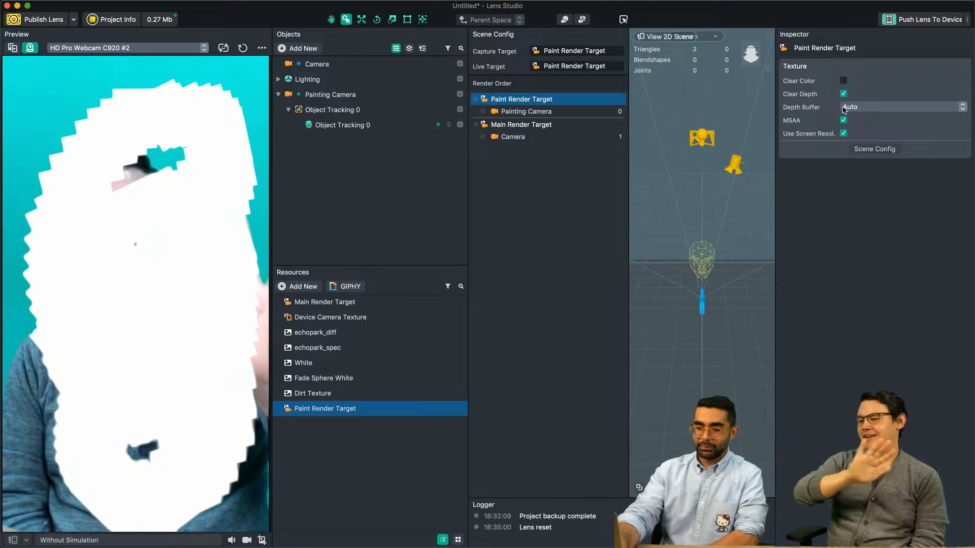
pyautogui.press('super+r')
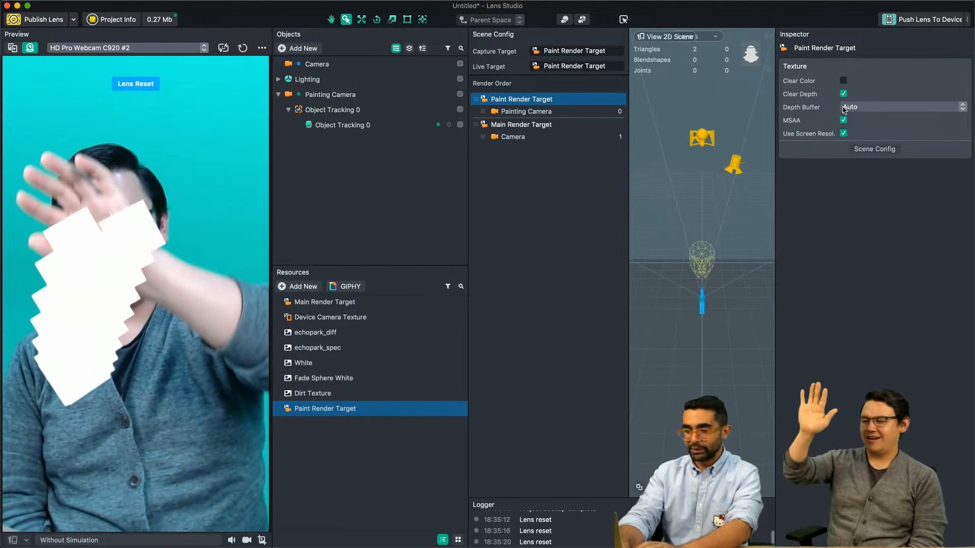
# - Add a Screen Image under Painting Camera
pyautogui.click(305, 96)
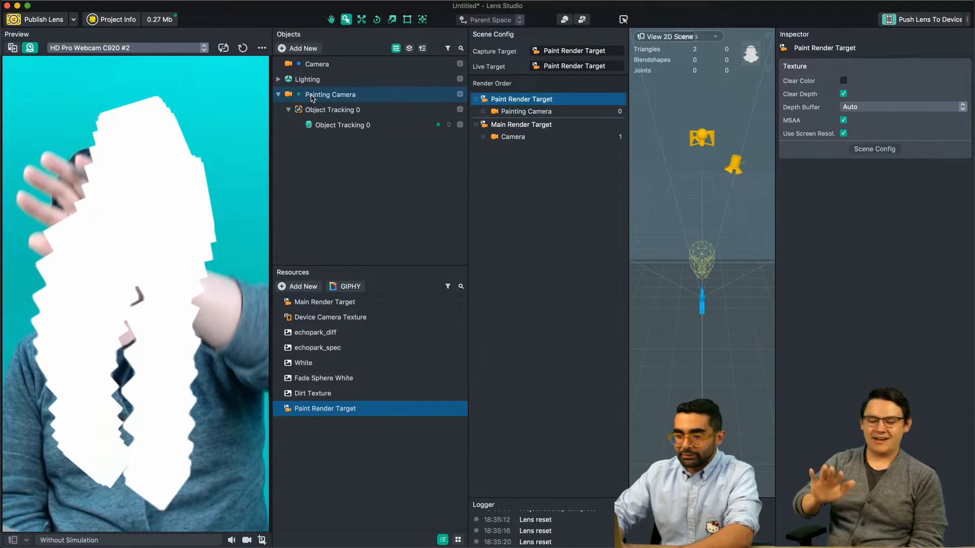
pyautogui.click(304, 49)
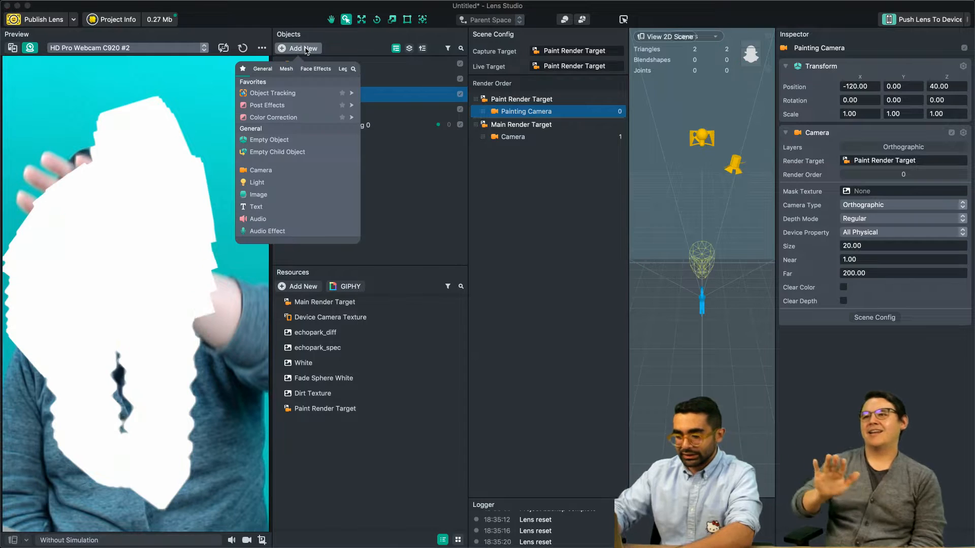
pyautogui.write('scre')
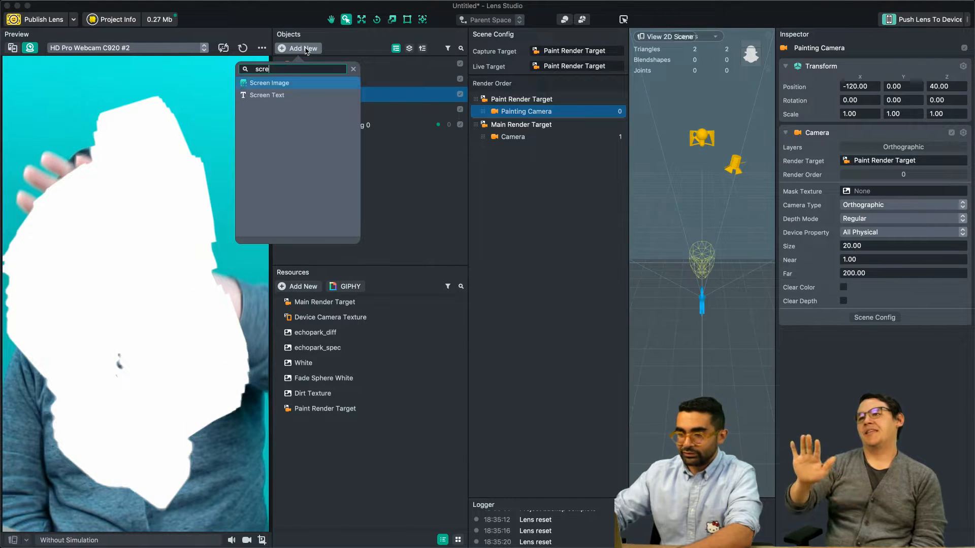
pyautogui.press('Return')
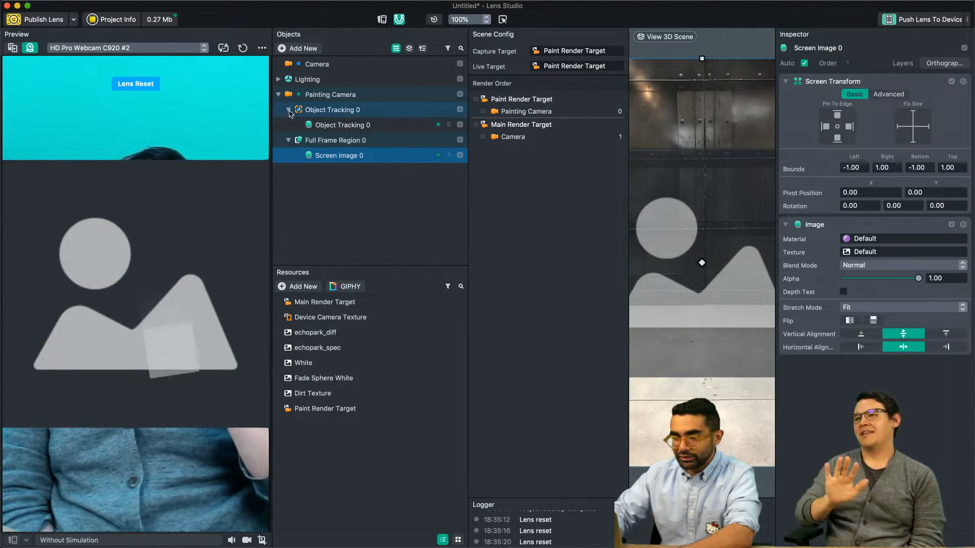
# - Move Full Frame Region 0 above Object Tracking 0 within Painting Camera so the screen image renders first
pyautogui.click(289, 109)
pyautogui.click(288, 125)
pyautogui.moveTo(326, 110); pyautogui.dragTo(323, 106)
pyautogui.click(288, 125)
pyautogui.click(289, 110)
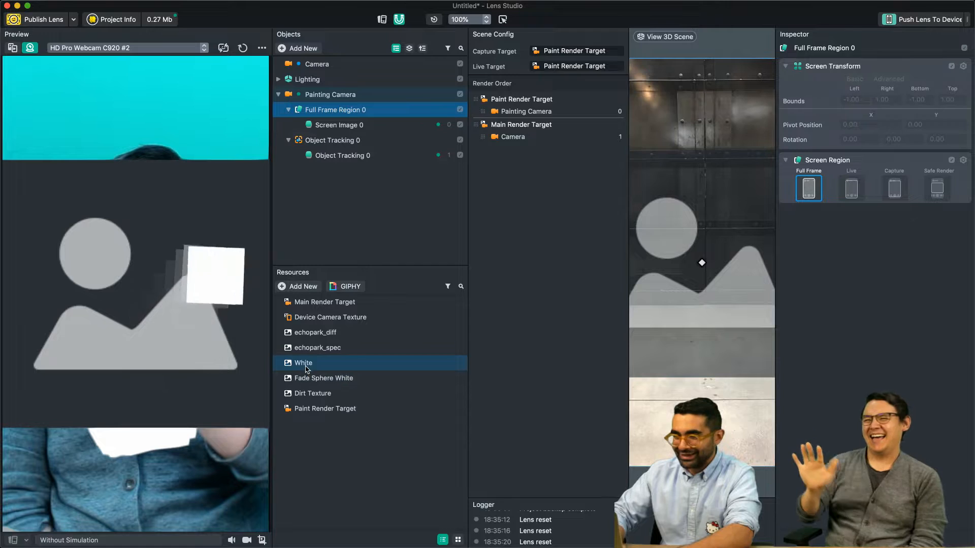
# - Assign the White texture to Screen Image 0 and set its stretch mode to Fill
pyautogui.click(339, 126)
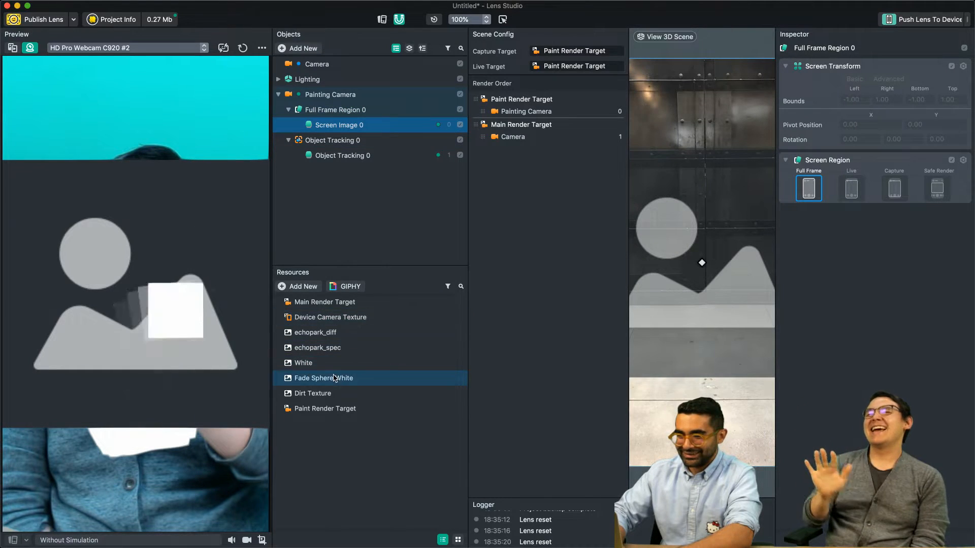
pyautogui.click(374, 157)
pyautogui.click(349, 126)
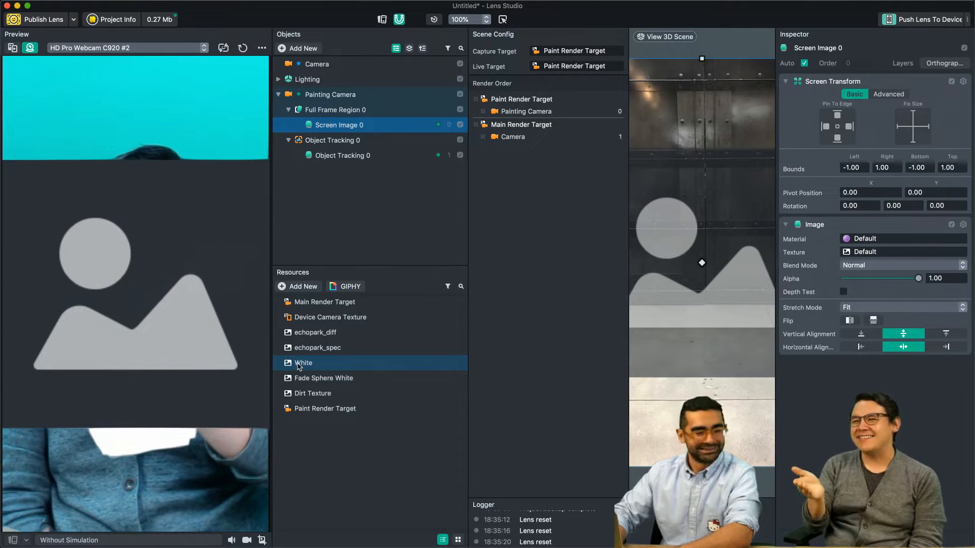
pyautogui.moveTo(298, 363); pyautogui.dragTo(878, 255)
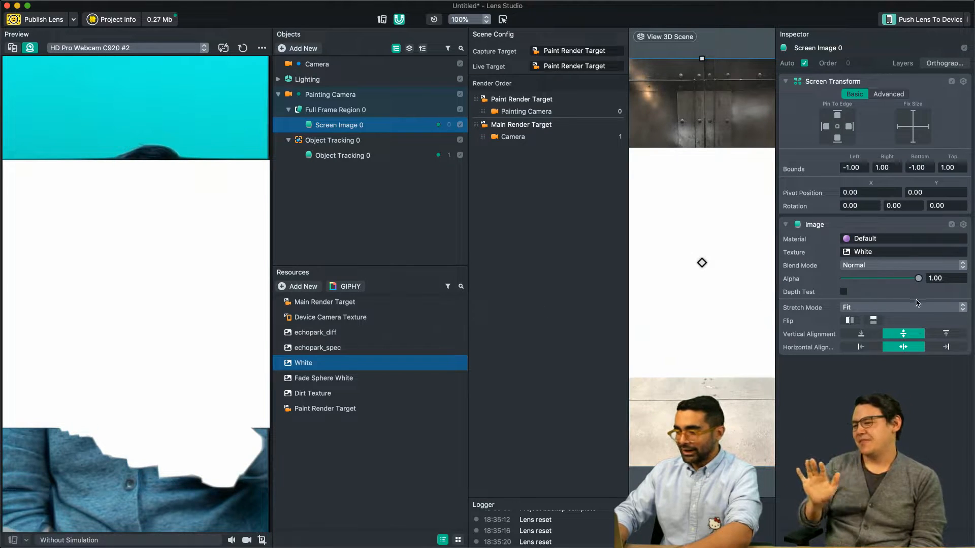
pyautogui.click(878, 307)
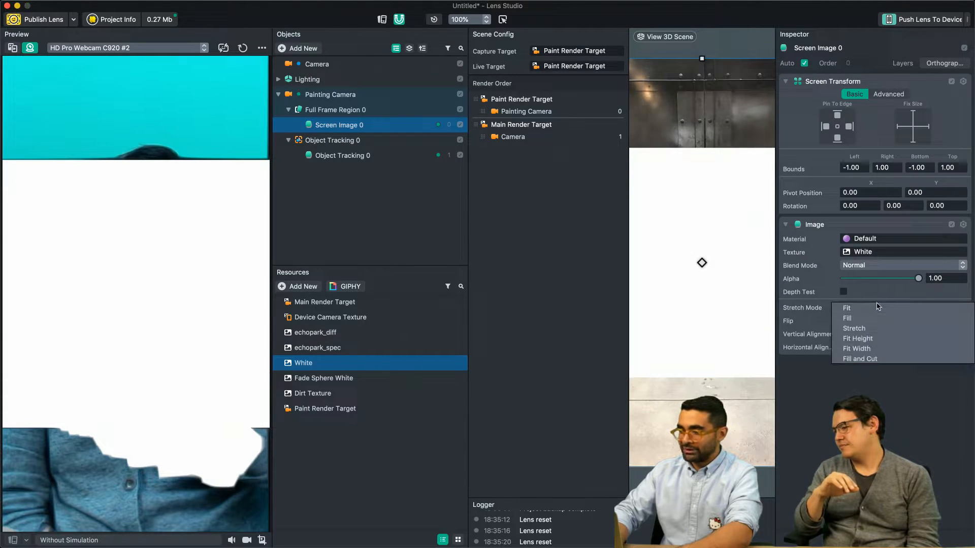
pyautogui.click(862, 319)
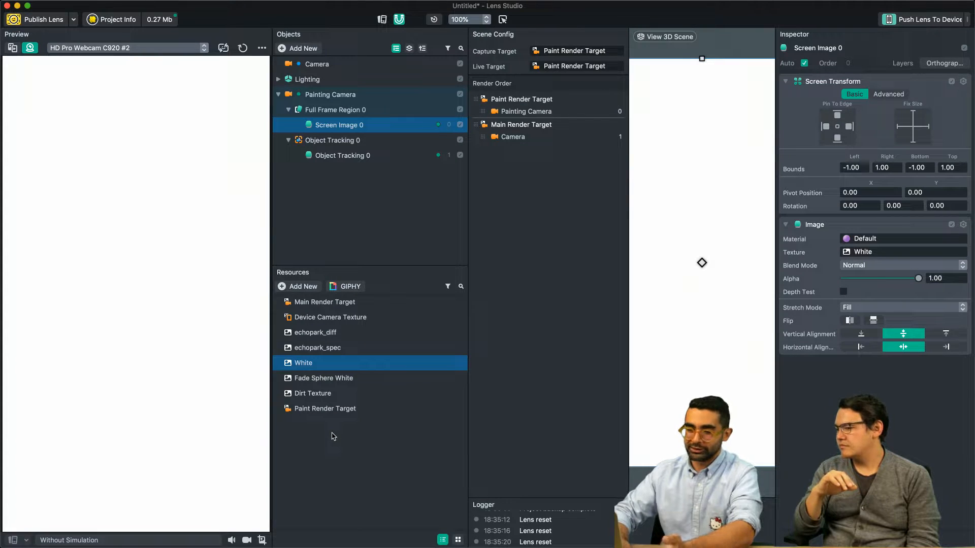
# - Create an Unlit material and assign White as its base texture
pyautogui.moveTo(358, 440)
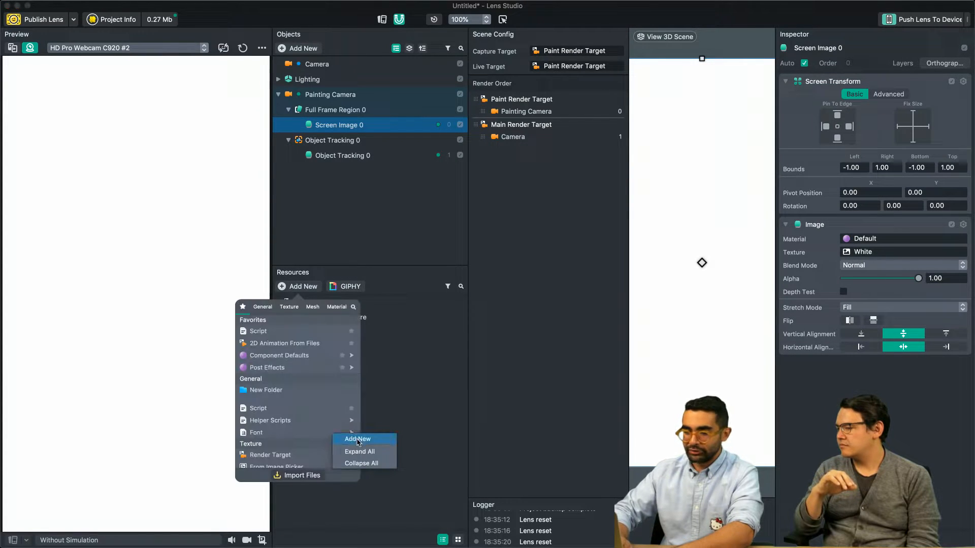
pyautogui.write('unl')
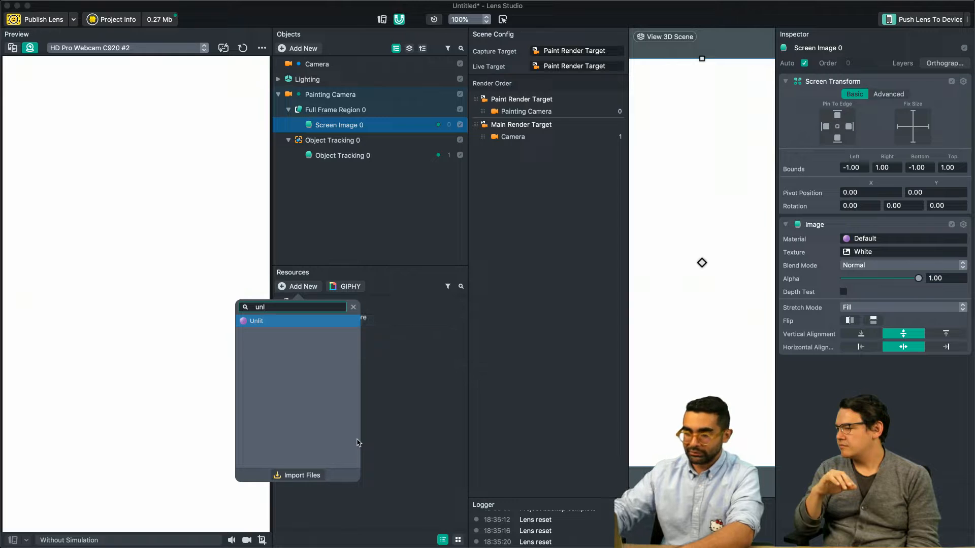
pyautogui.press('Return')
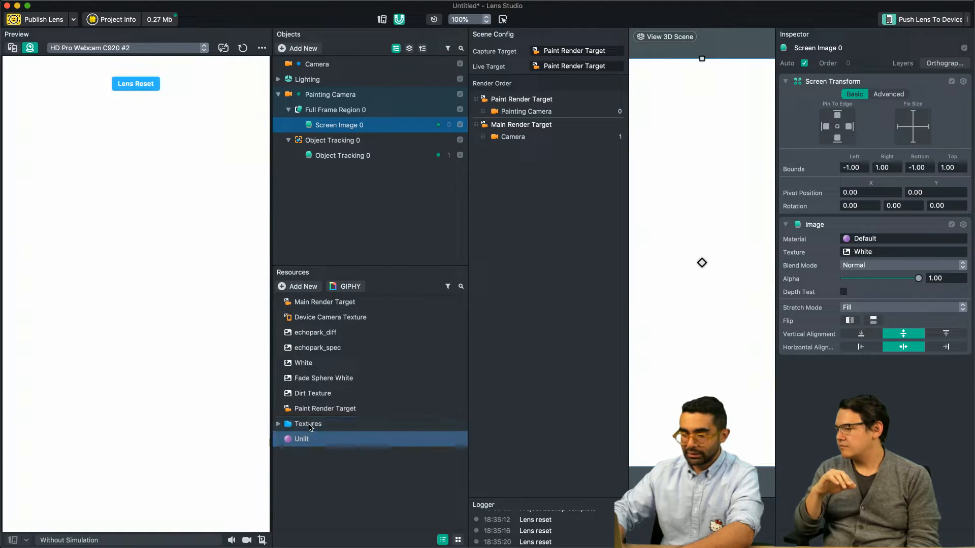
pyautogui.click(311, 428)
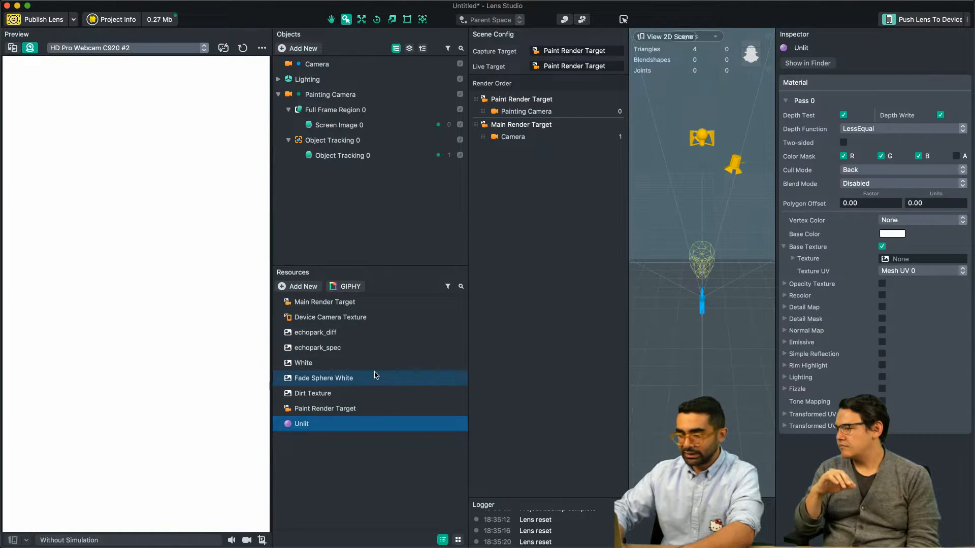
pyautogui.moveTo(305, 363); pyautogui.dragTo(599, 353)
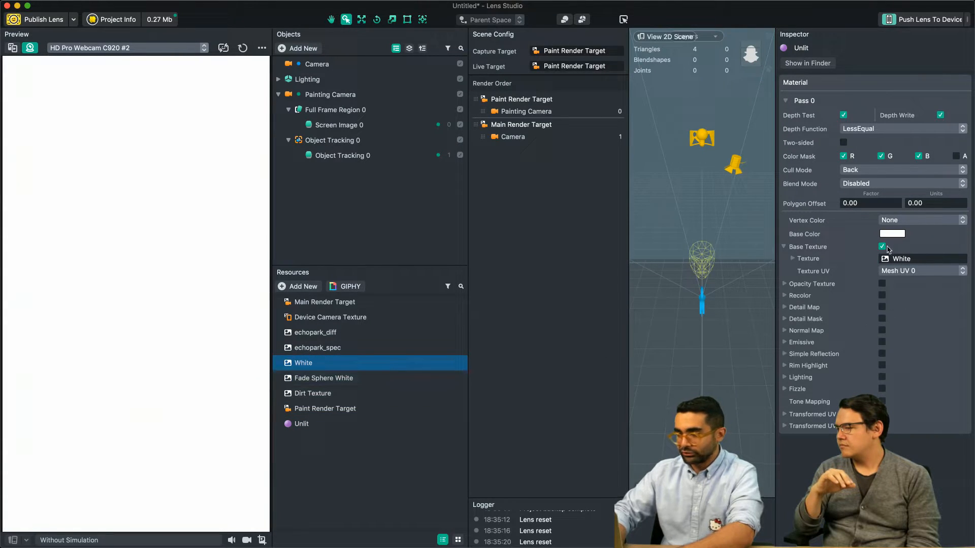
# - Apply the Unlit material to the hand-tracked image and set the material's base color to pinkish red
pyautogui.click(335, 125)
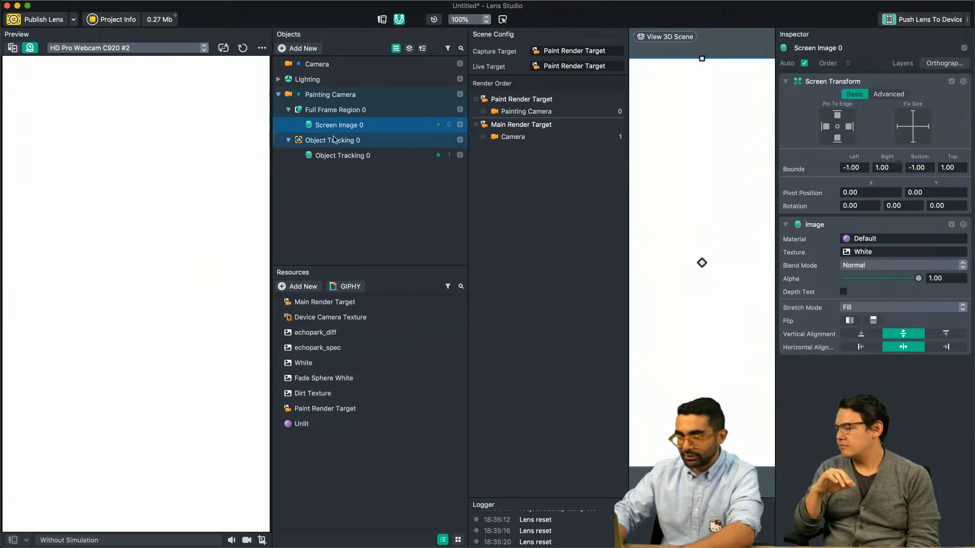
pyautogui.click(355, 156)
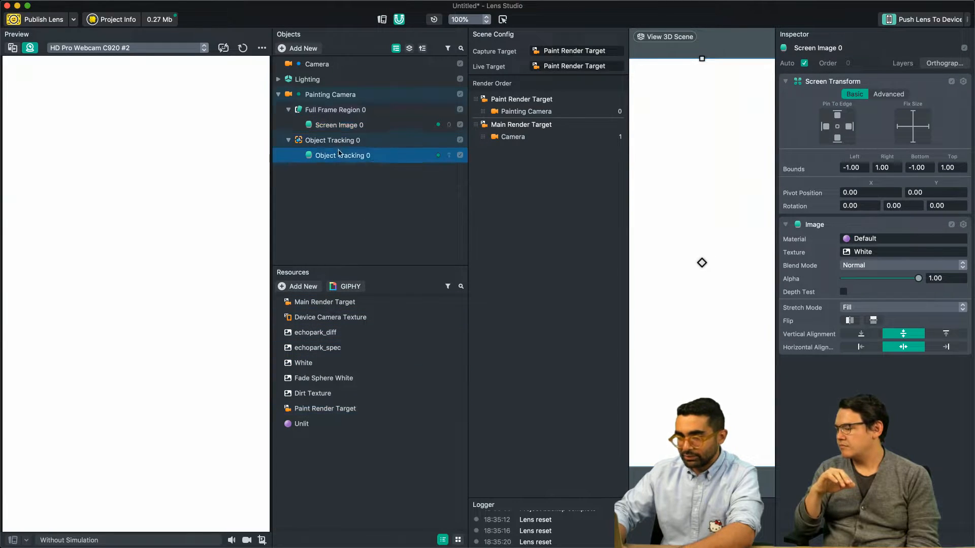
pyautogui.click(297, 425)
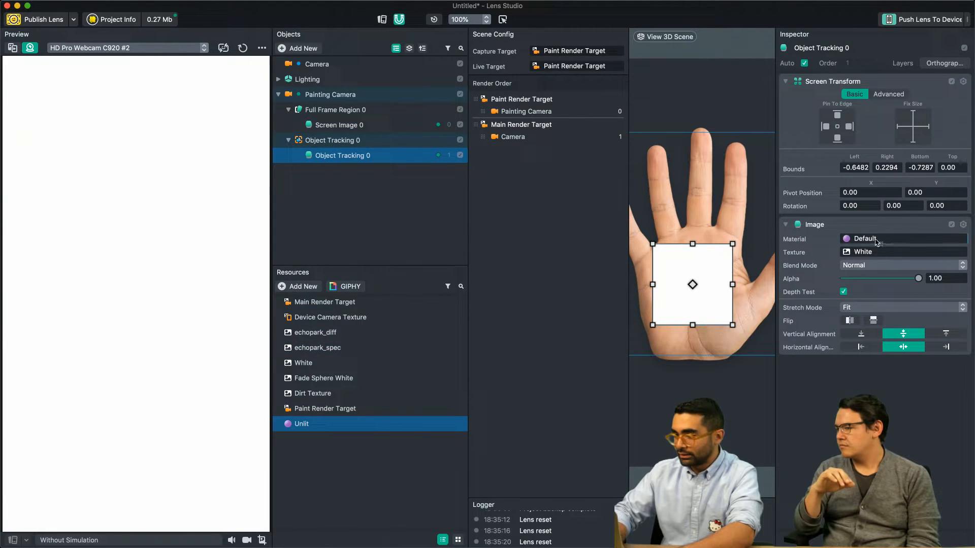
pyautogui.click(312, 424)
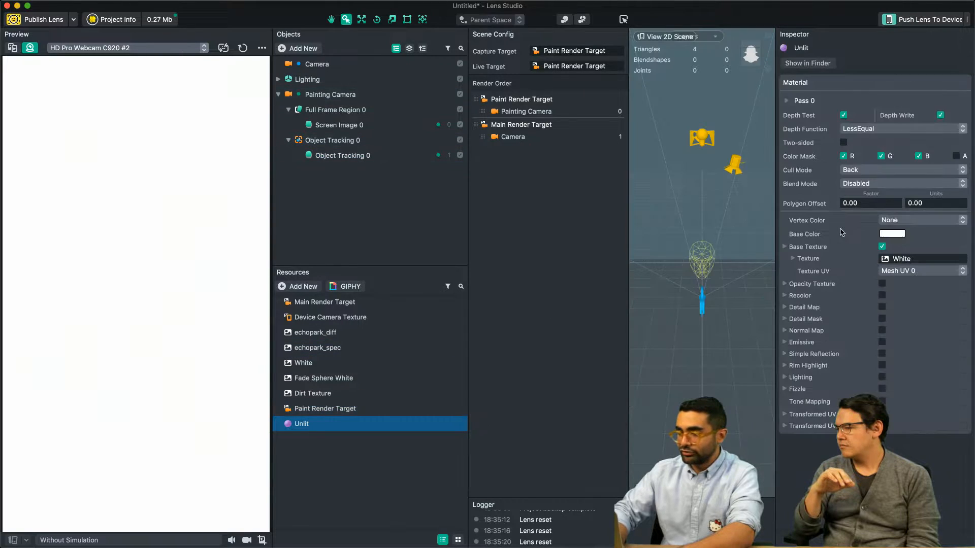
pyautogui.click(892, 234)
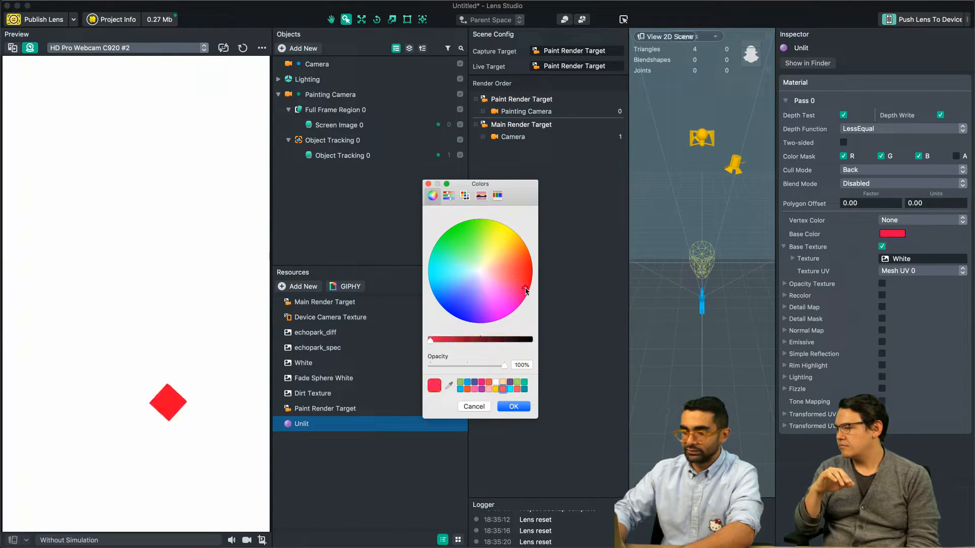
pyautogui.click(520, 409)
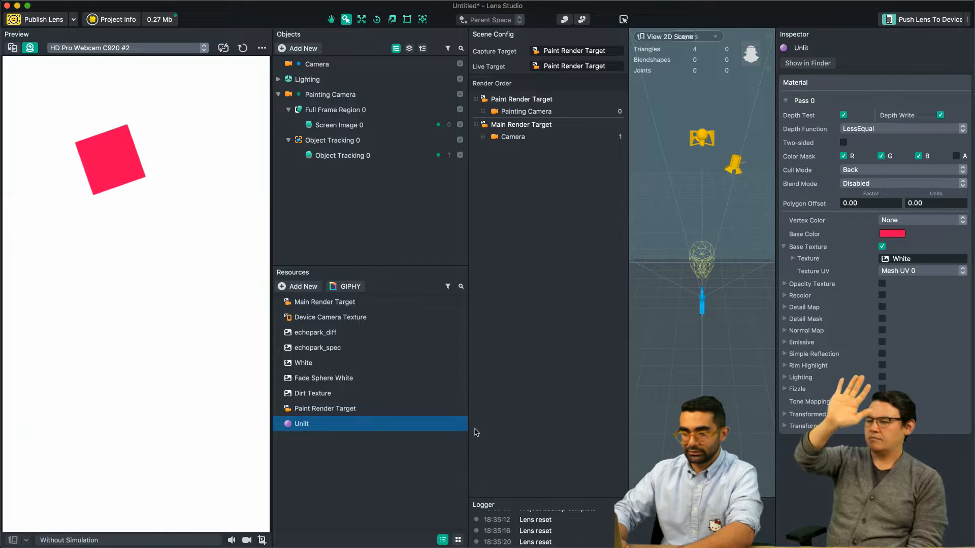
# - Test the hand painting over the white background by disabling Screen Image 0 and enabling it again
pyautogui.click(288, 110)
pyautogui.click(288, 125)
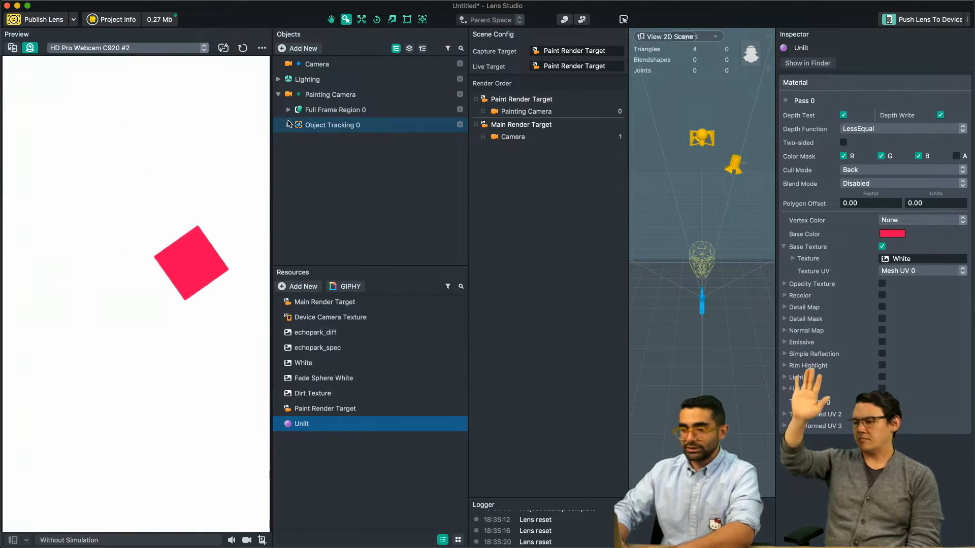
pyautogui.click(291, 140)
pyautogui.click(295, 125)
pyautogui.click(292, 109)
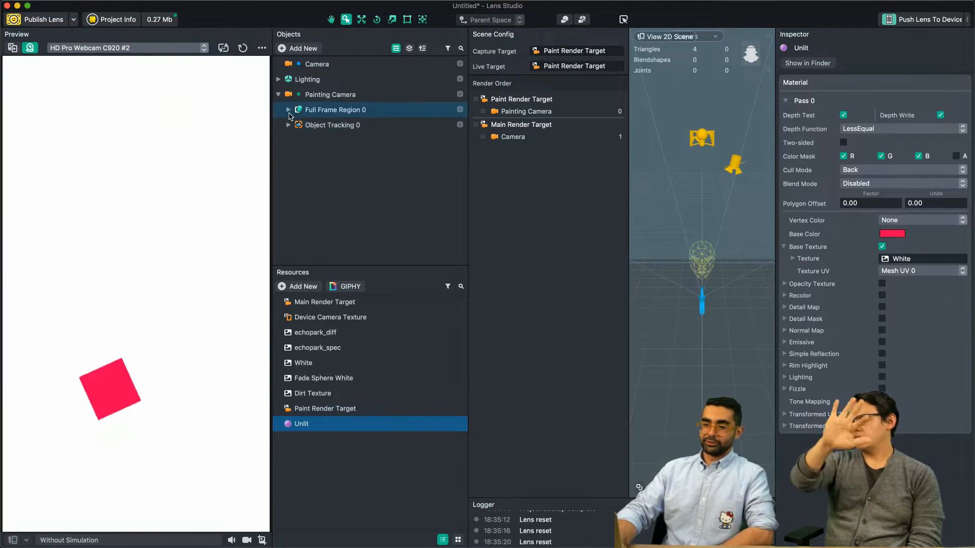
pyautogui.click(289, 110)
pyautogui.click(333, 124)
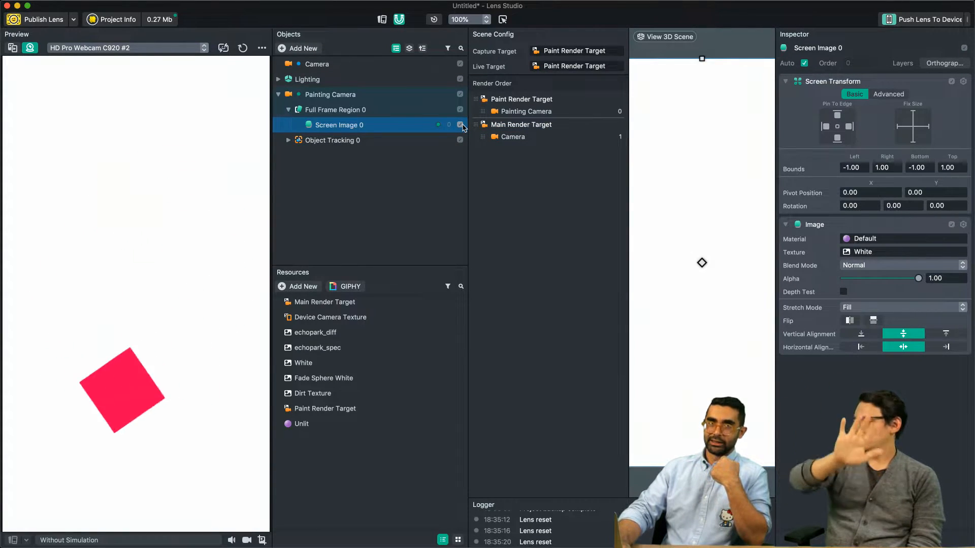
pyautogui.click(460, 125)
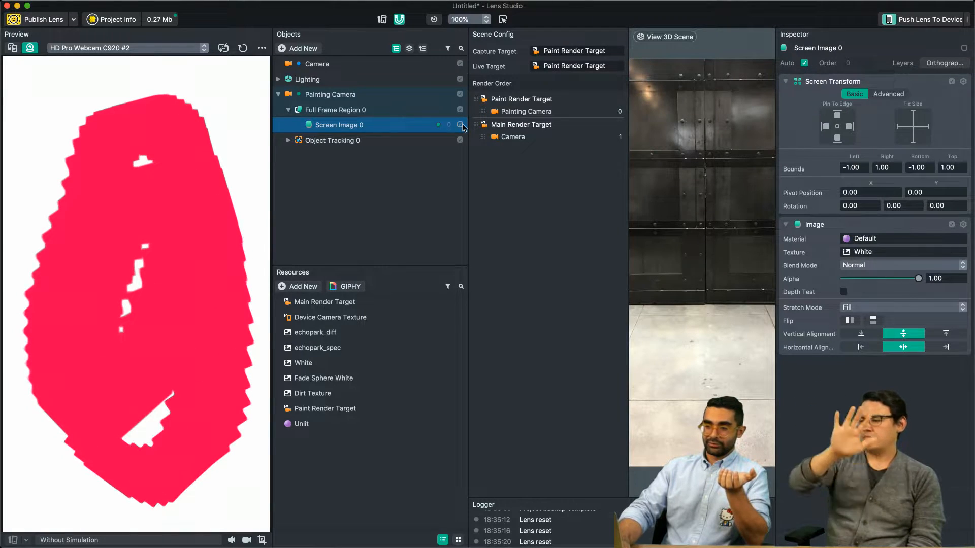
pyautogui.click(460, 125)
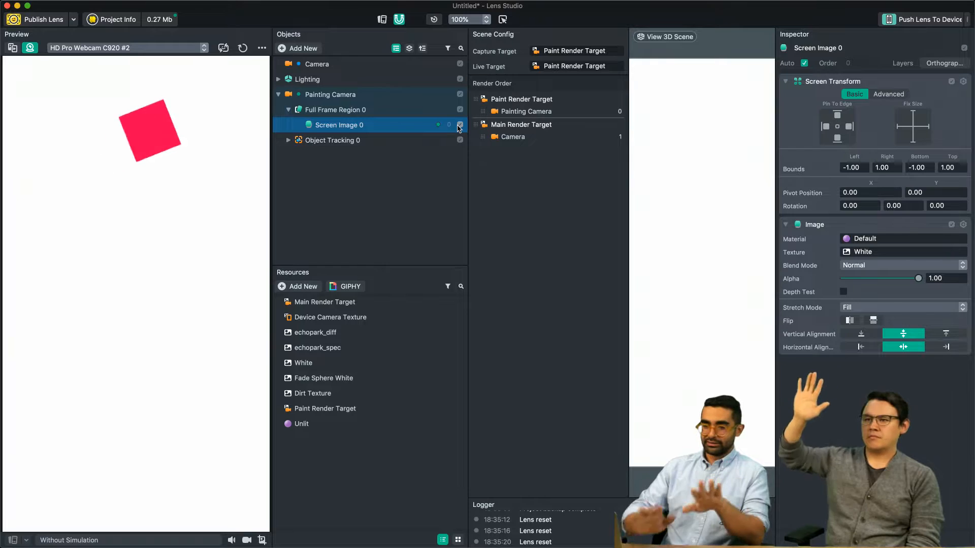
pyautogui.click(350, 202)
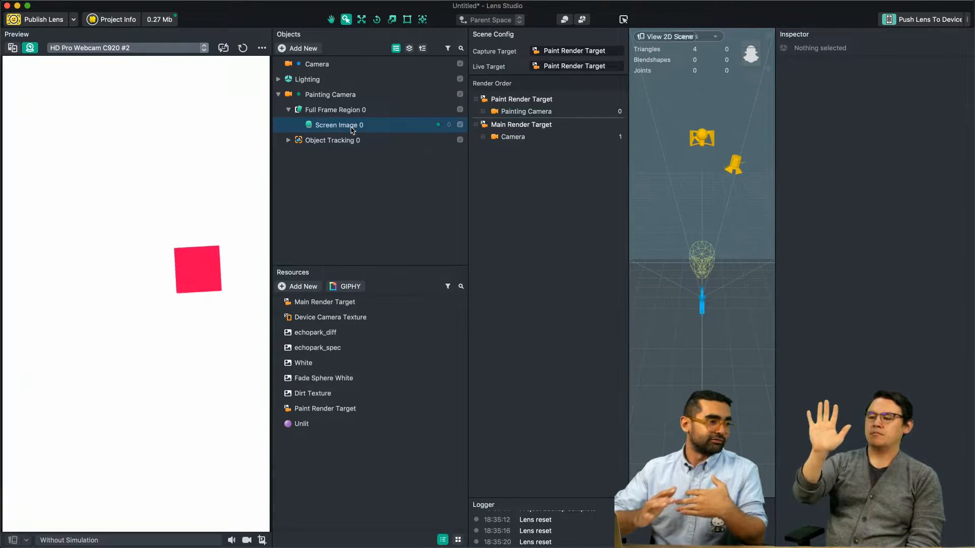
# - Add a Behavior helper script to the scene
pyautogui.click(296, 49)
pyautogui.click(348, 42)
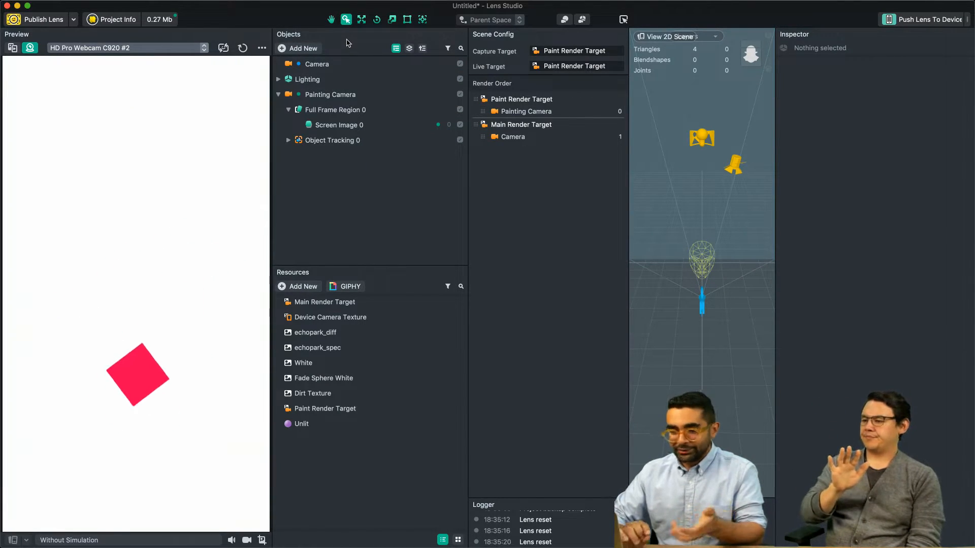
pyautogui.click(306, 47)
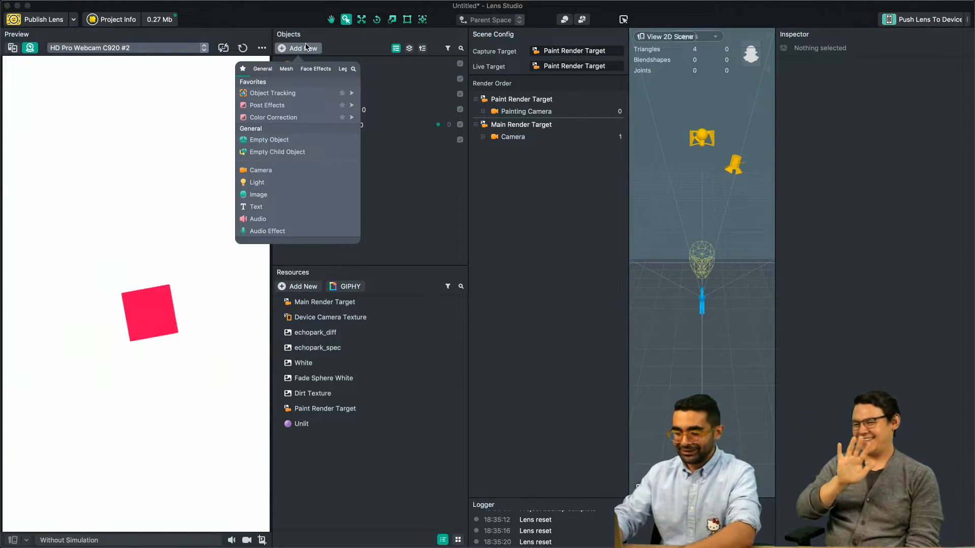
pyautogui.write('beha')
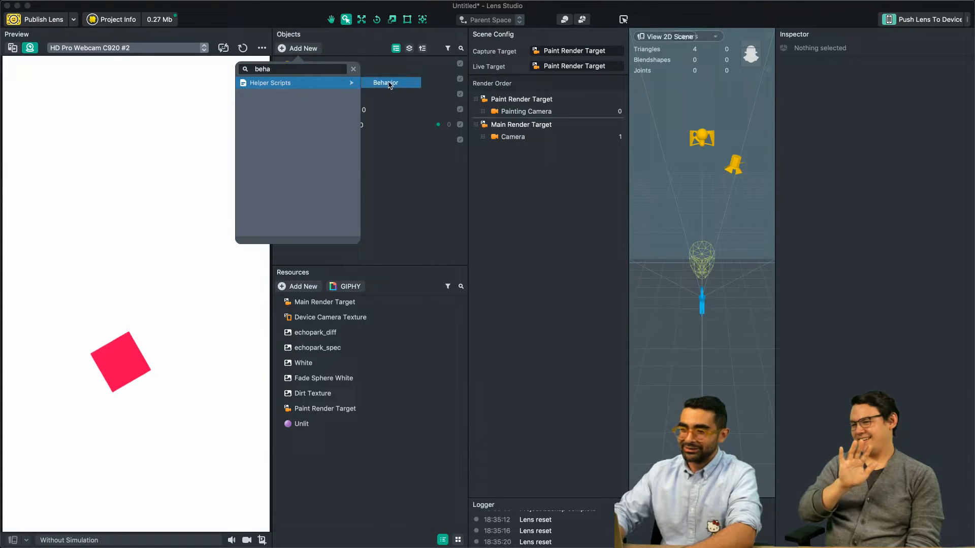
pyautogui.click(390, 84)
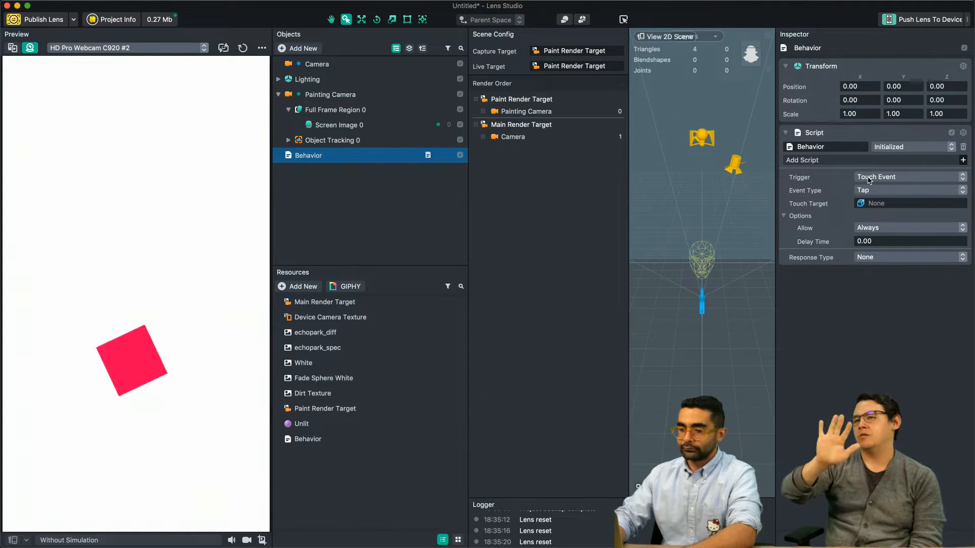
# - Set the Behavior trigger to Lens Turned On with a delay time of 0.10
pyautogui.click(877, 176)
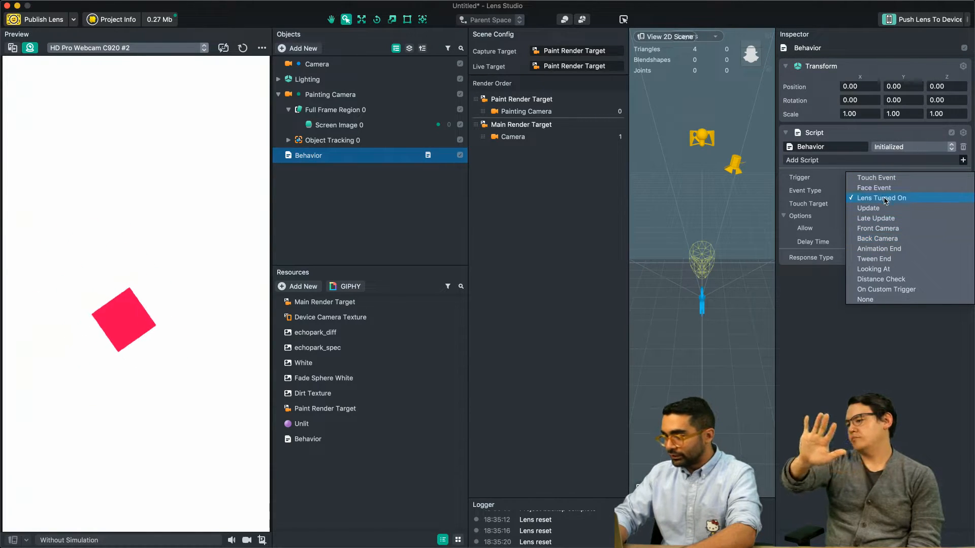
pyautogui.click(883, 199)
pyautogui.doubleClick(864, 216)
pyautogui.write('10')
# - Set the Behavior response type to Set Enabled, with Screen Image 0 as target and Disable as action
pyautogui.click(878, 231)
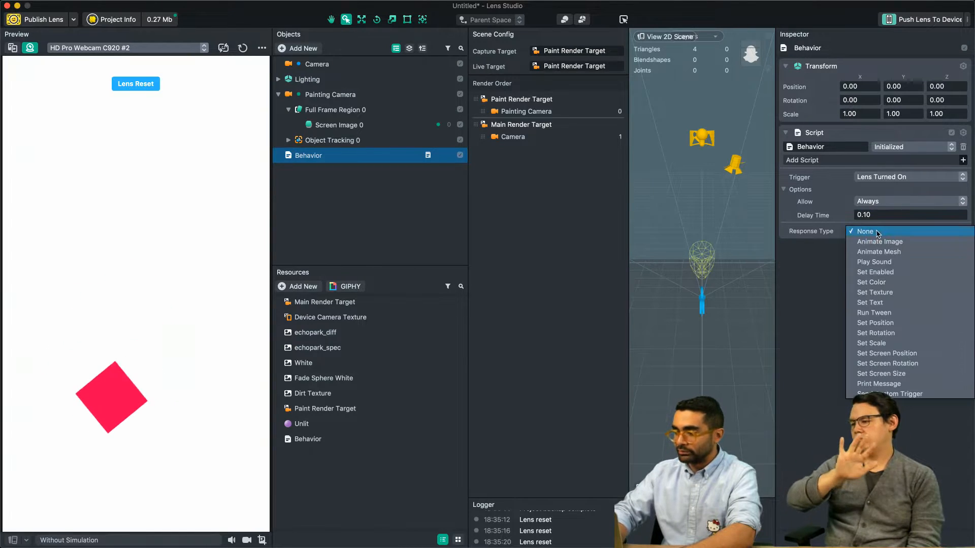
pyautogui.click(879, 275)
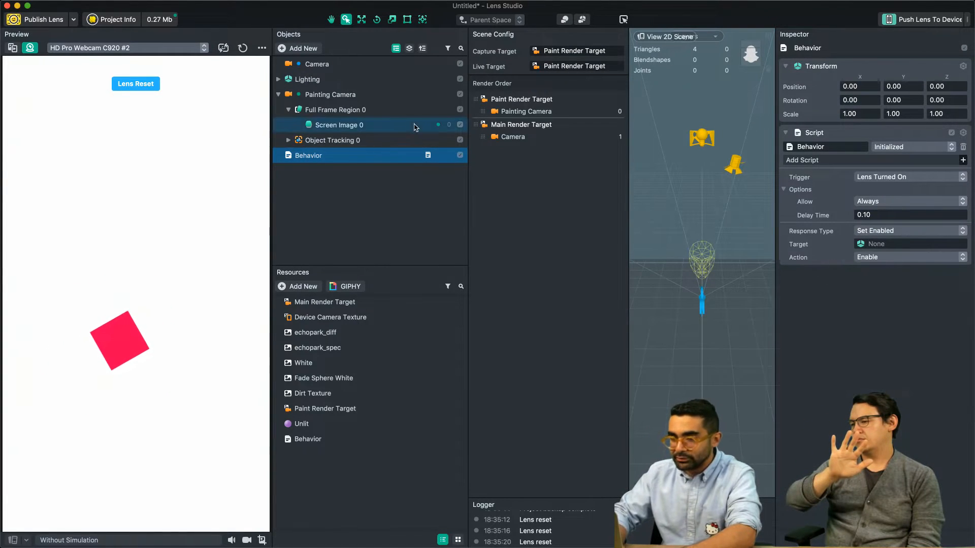
pyautogui.moveTo(332, 122); pyautogui.dragTo(644, 187)
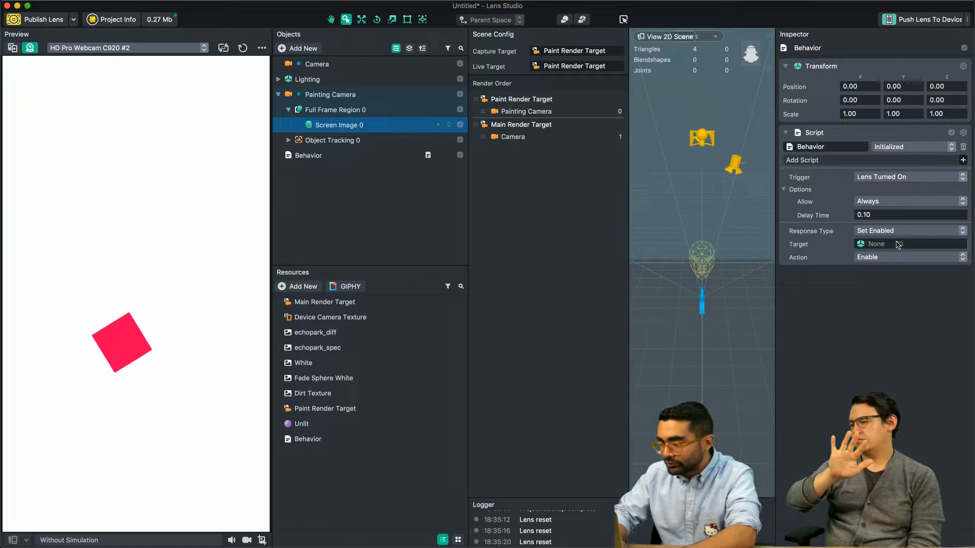
pyautogui.click(881, 258)
pyautogui.click(879, 269)
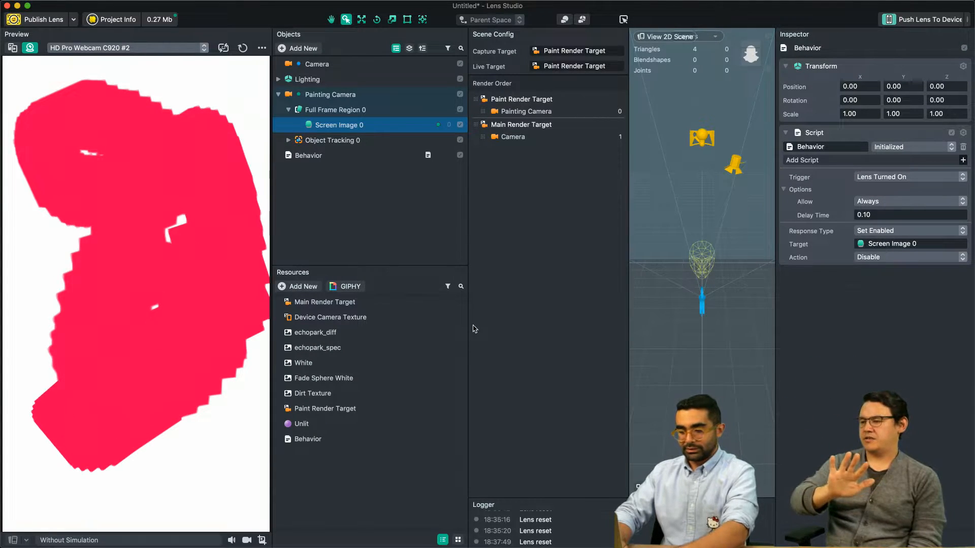
# - Reset the lens repeatedly to test hand painting over the initial white background
pyautogui.press('super+r')
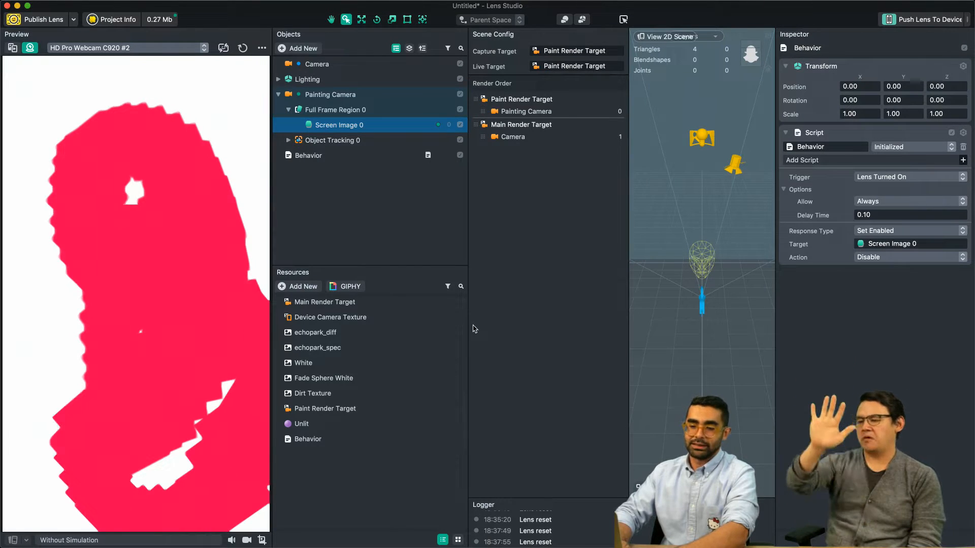
pyautogui.press('super+r')
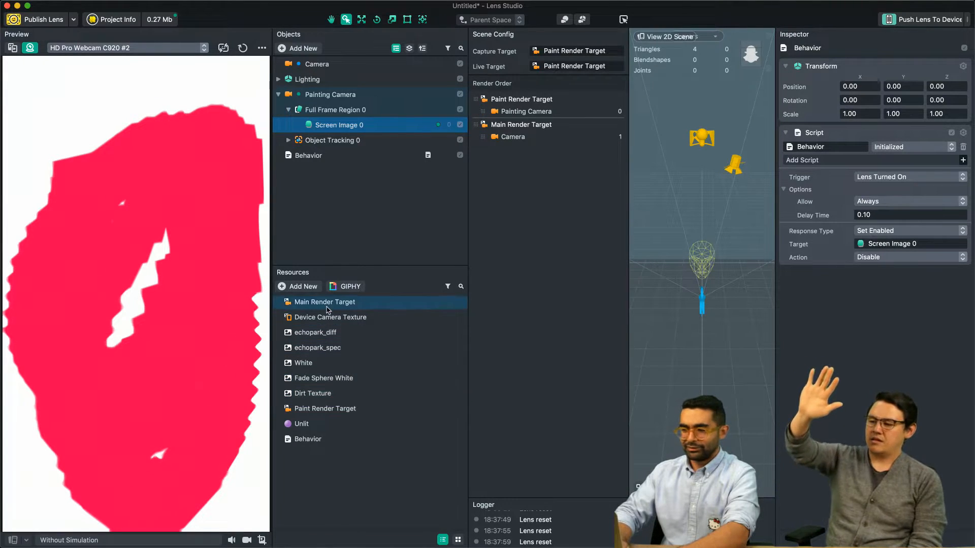
pyautogui.click(351, 191)
# - Inspect the Fade Sphere White texture, try it on Screen Image 0, and undo the texture change
pyautogui.click(349, 129)
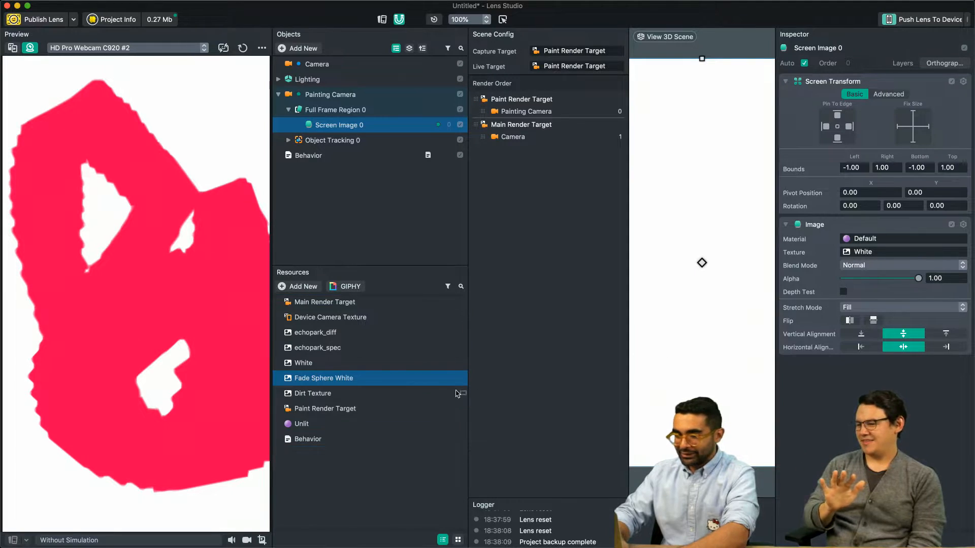
pyautogui.click(359, 381)
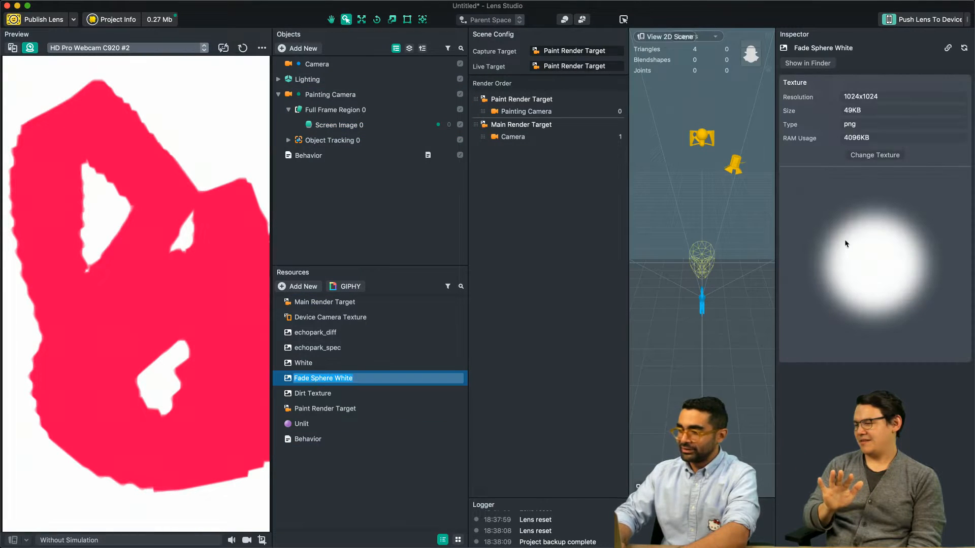
pyautogui.click(336, 125)
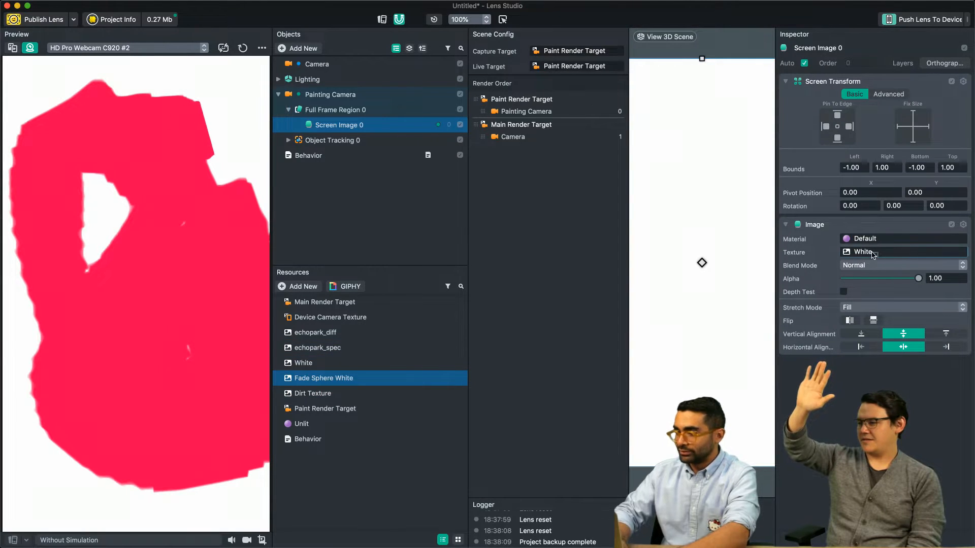
pyautogui.moveTo(873, 255); pyautogui.dragTo(873, 254)
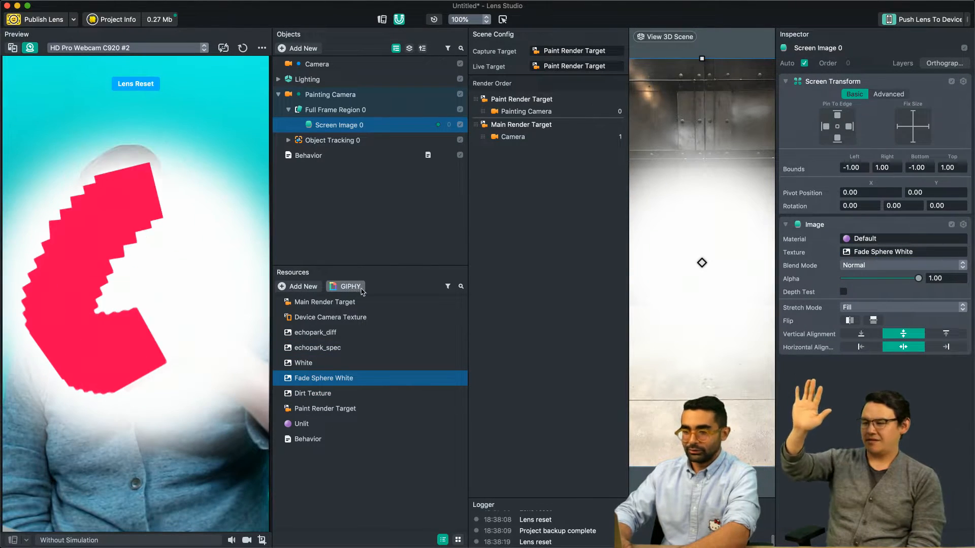
pyautogui.press('super+z')
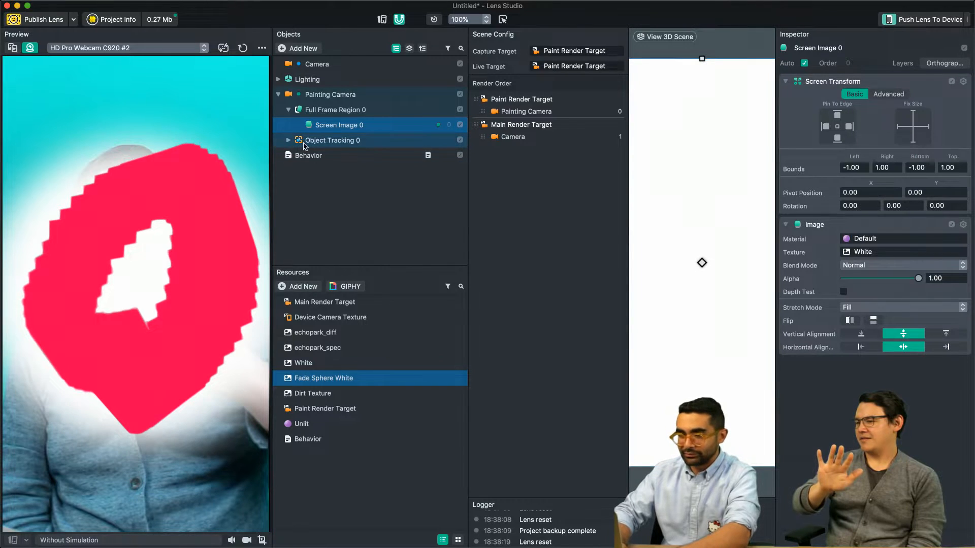
# - Assign the Fade Sphere White texture to the hand-tracked image and set the Unlit material's blend mode to Normal
pyautogui.click(338, 155)
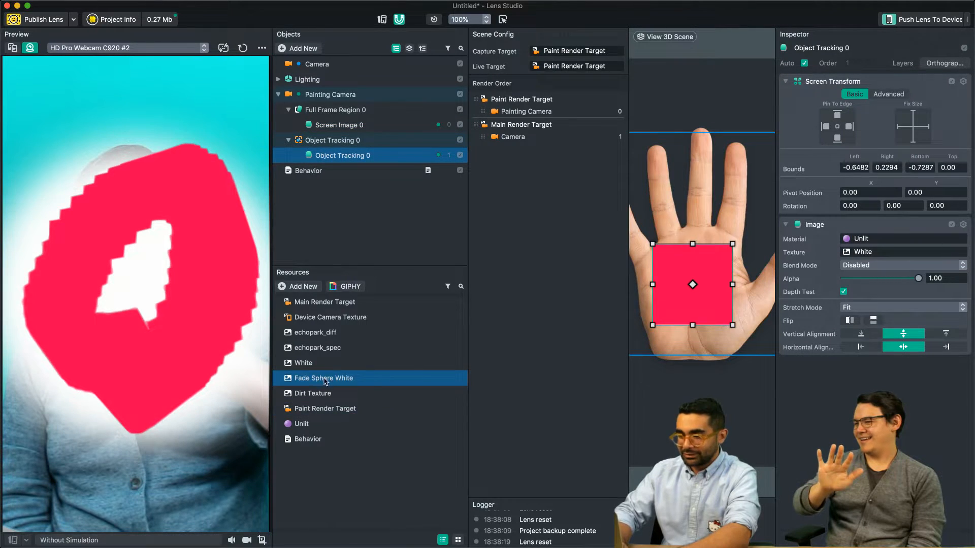
pyautogui.moveTo(876, 252); pyautogui.dragTo(875, 252)
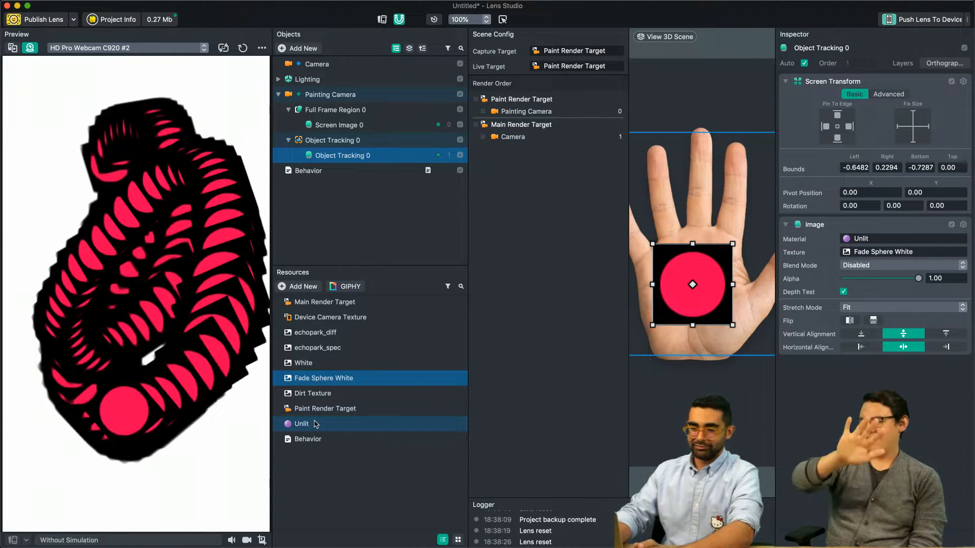
pyautogui.click(316, 425)
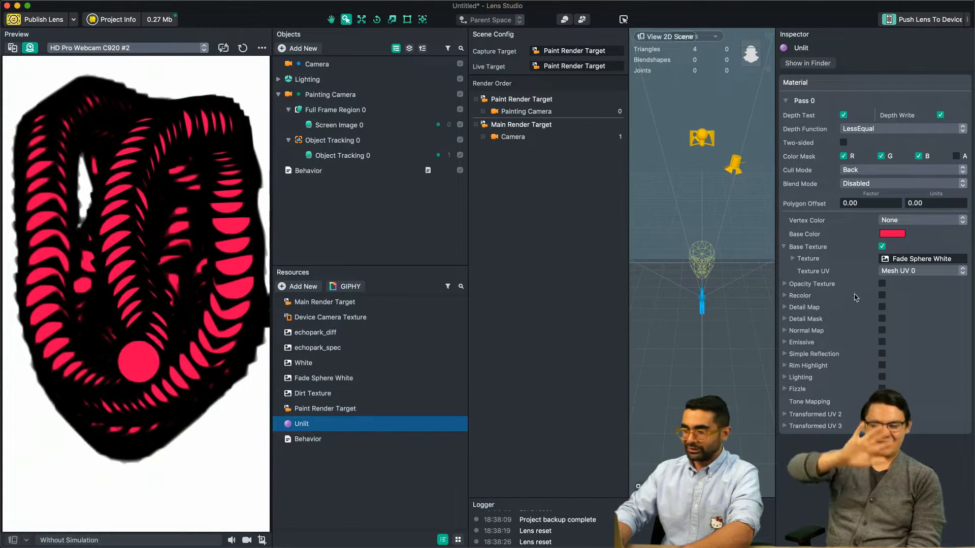
pyautogui.click(858, 184)
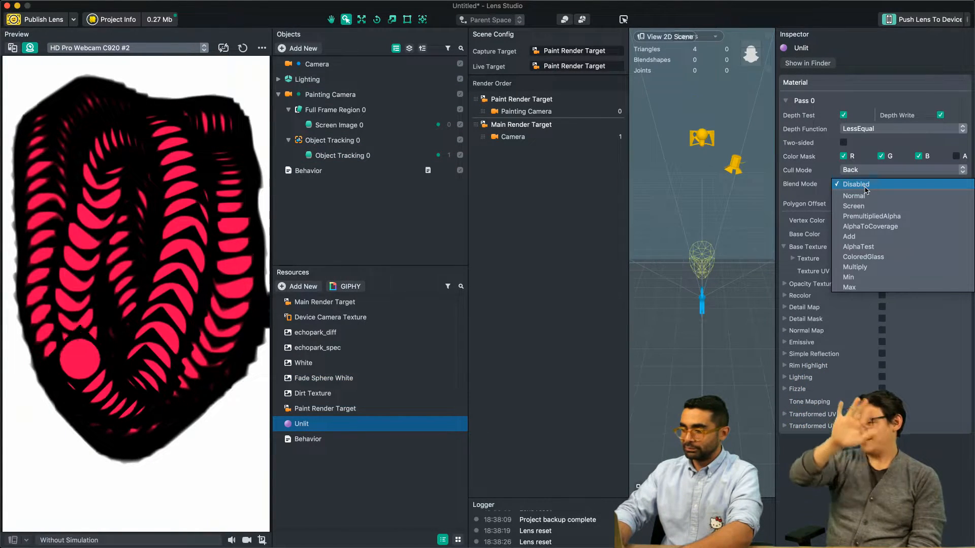
pyautogui.click(857, 199)
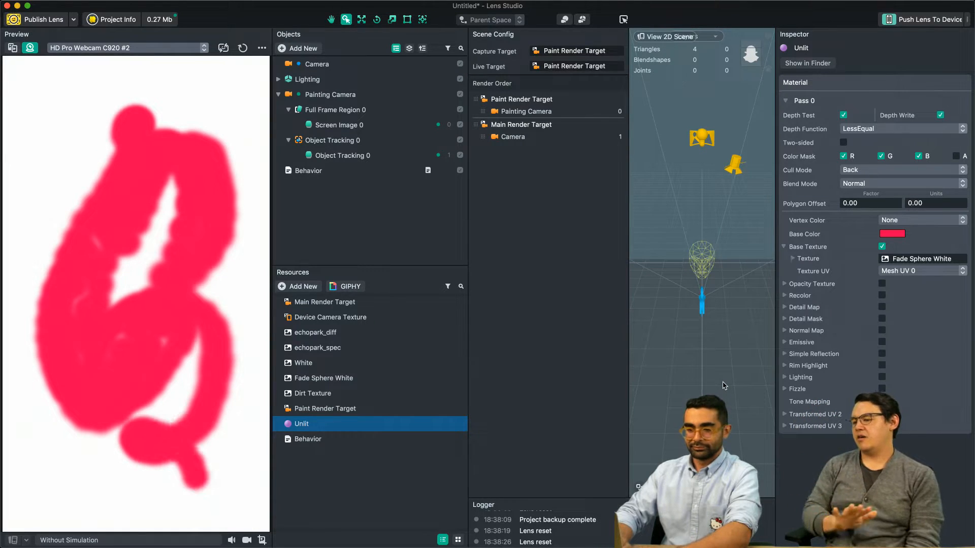
# - Test painting with a lime green base color on the Unlit material, and change that color to turquoise
pyautogui.click(891, 234)
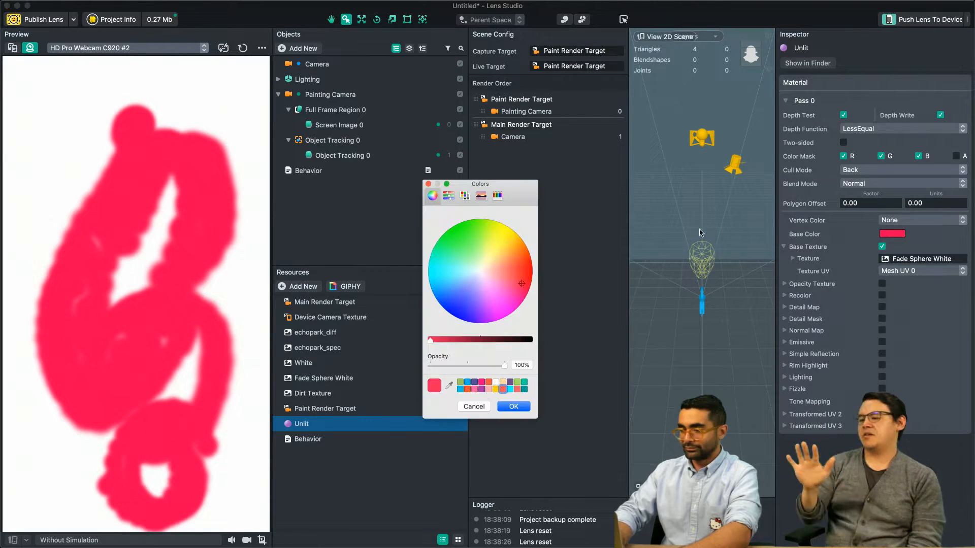
pyautogui.click(512, 406)
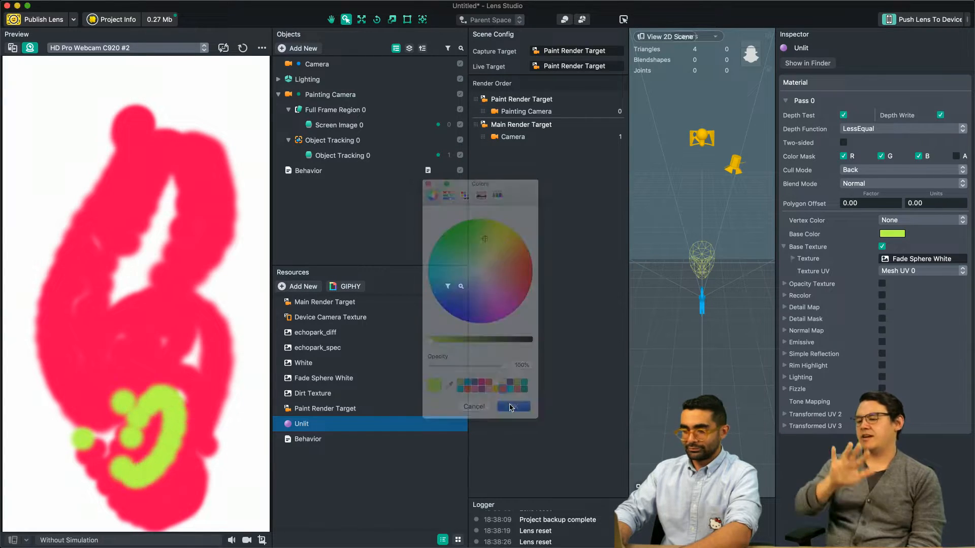
pyautogui.click(889, 237)
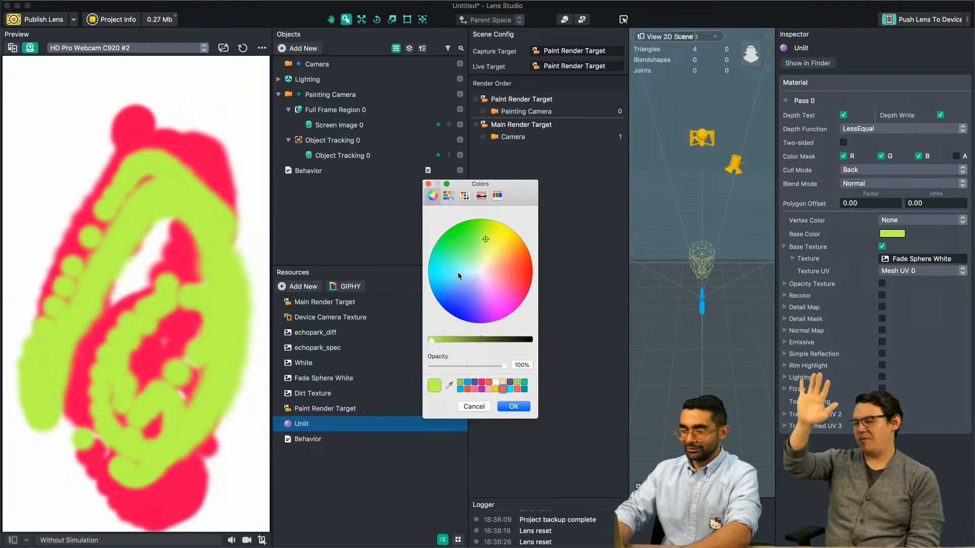
pyautogui.click(516, 408)
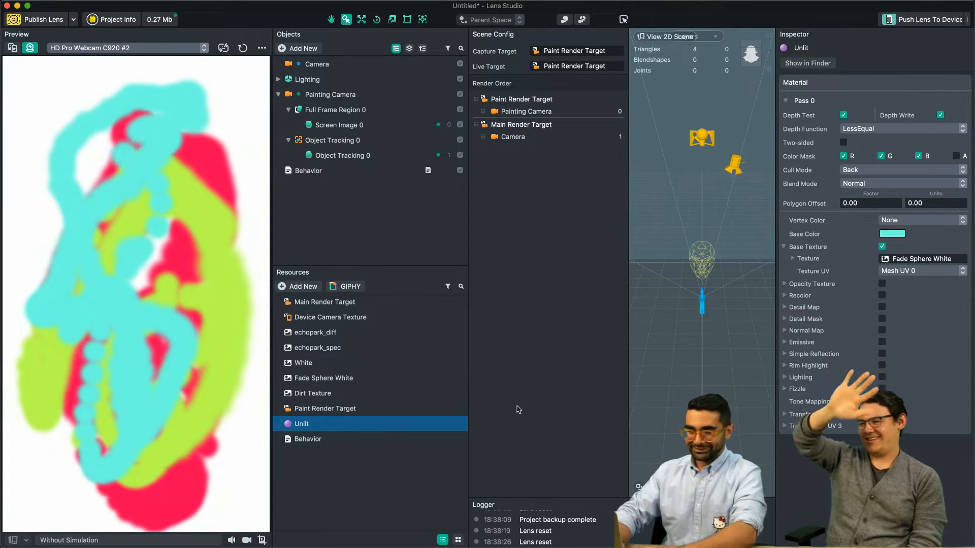
# - Rename the image under the Object Tracking 0 parent to Hand Brush
pyautogui.click(288, 139)
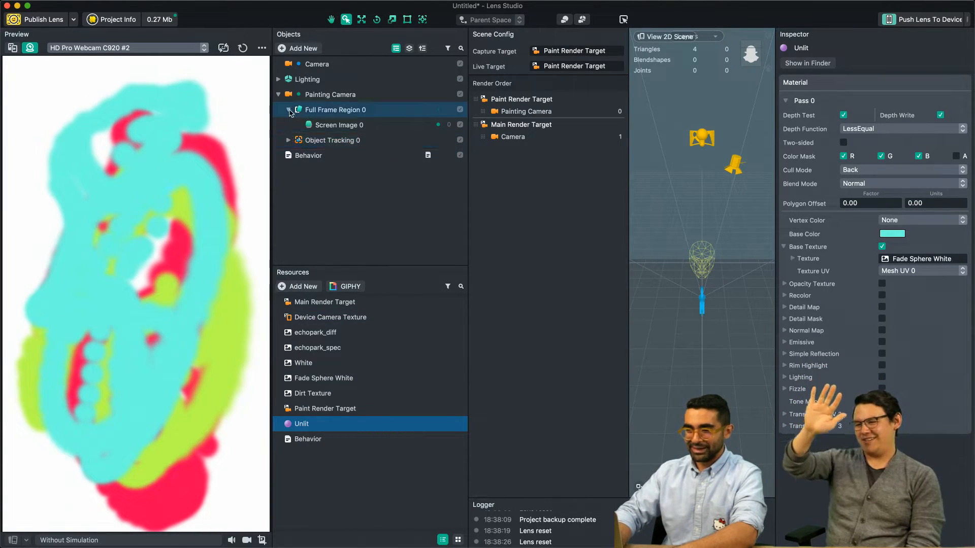
pyautogui.click(288, 140)
pyautogui.click(351, 156)
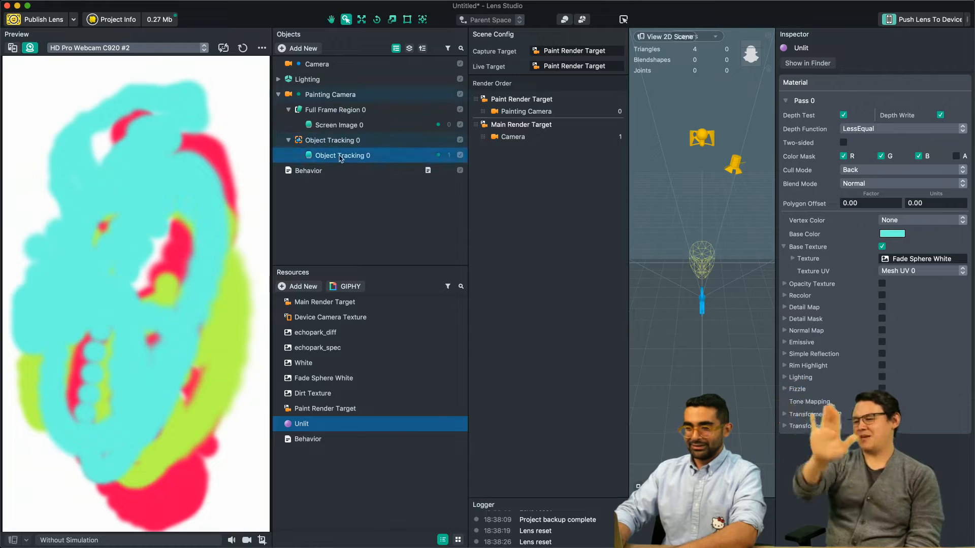
pyautogui.click(351, 157)
pyautogui.write('Hand Brush')
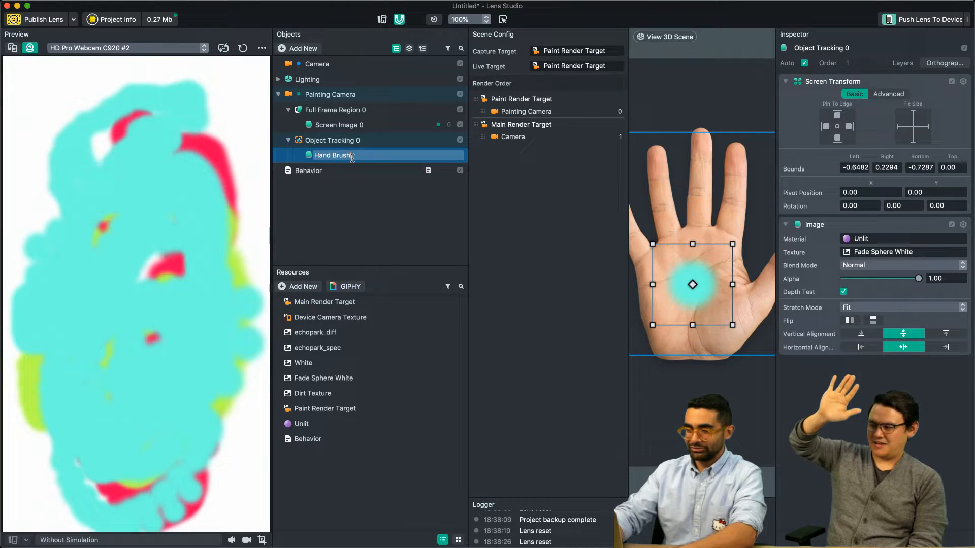
pyautogui.press('Return')
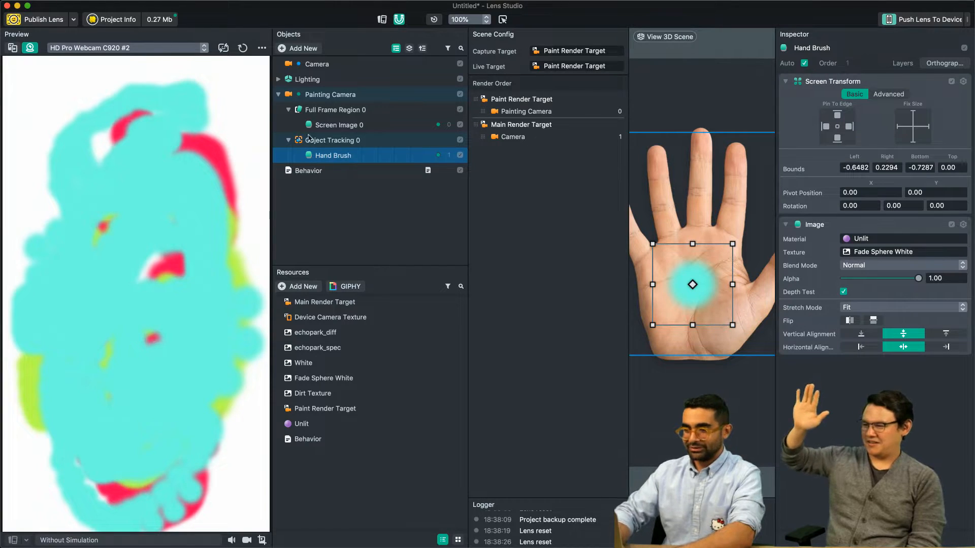
# - Rename Screen Image 0 to Background and collapse the Painting Camera hierarchy
pyautogui.click(325, 126)
pyautogui.click(325, 125)
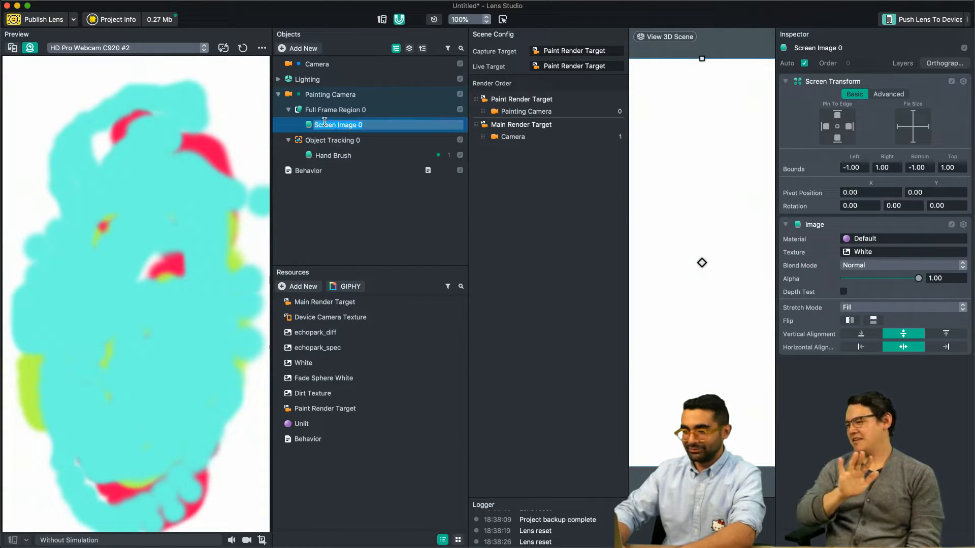
pyautogui.write('Backgro')
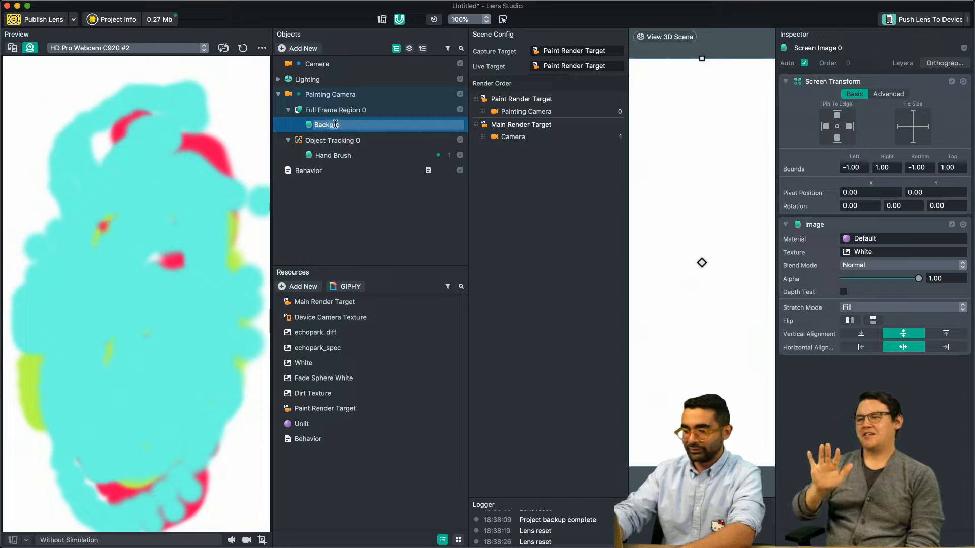
pyautogui.write('und')
pyautogui.press('Return')
pyautogui.click(288, 110)
pyautogui.click(288, 125)
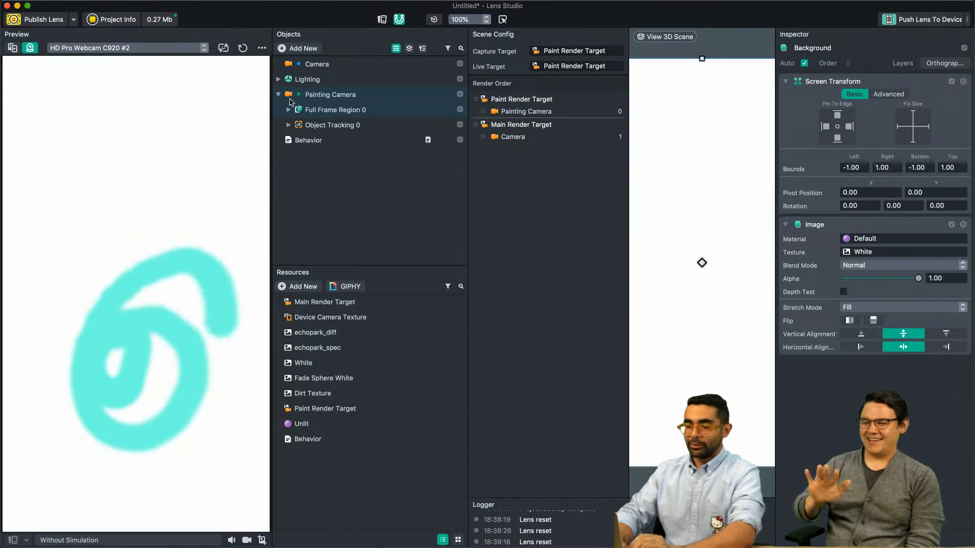
pyautogui.click(278, 94)
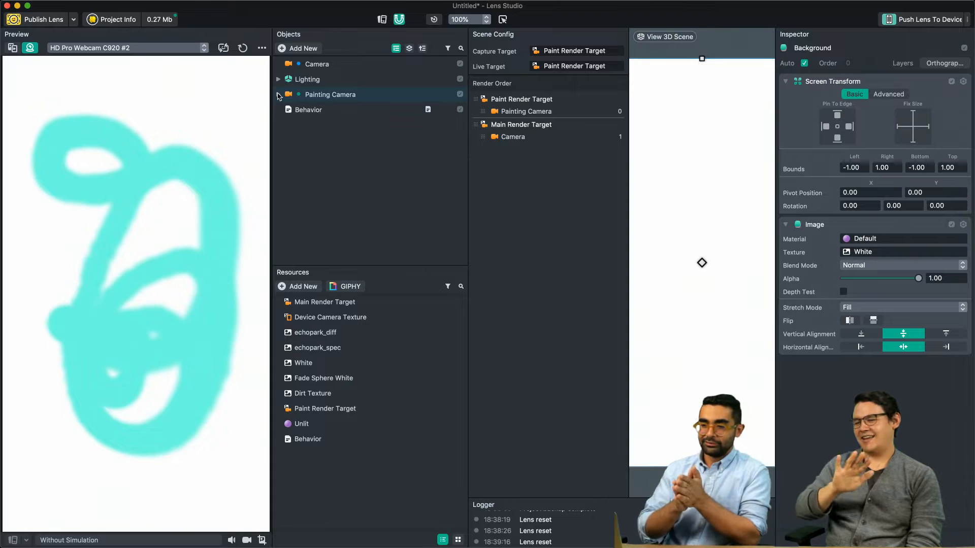
# - Try Main Render Target as the capture target and switch it back to Paint Render Target
pyautogui.click(322, 304)
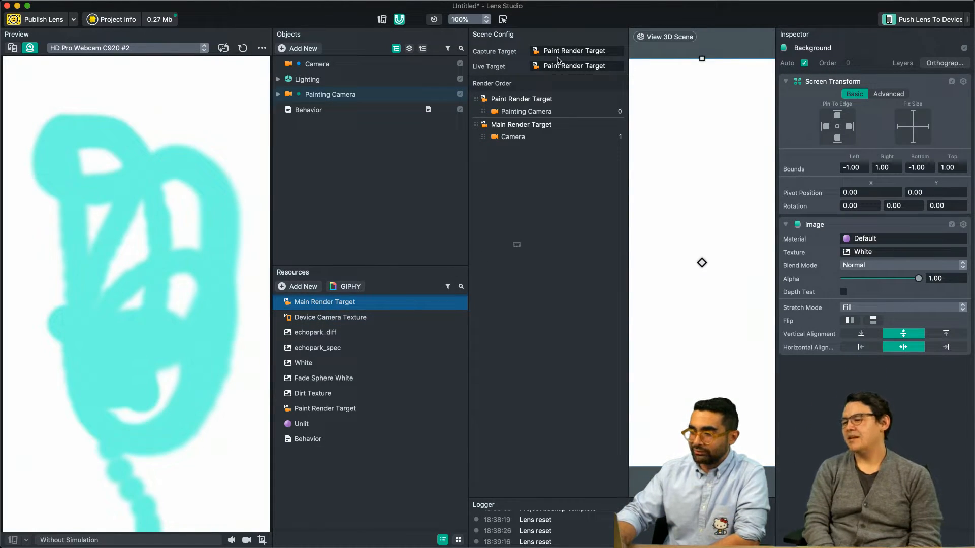
pyautogui.moveTo(557, 52); pyautogui.dragTo(557, 51)
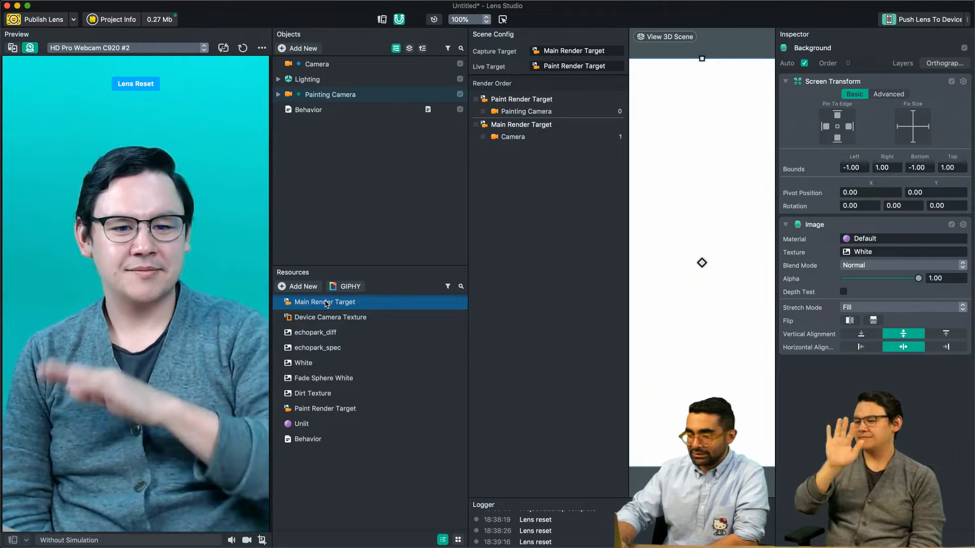
pyautogui.moveTo(325, 408)
pyautogui.mouseDown()
pyautogui.moveTo(637, 168)
pyautogui.moveTo(544, 54)
pyautogui.moveTo(557, 51)
pyautogui.mouseUp()
pyautogui.click(364, 192)
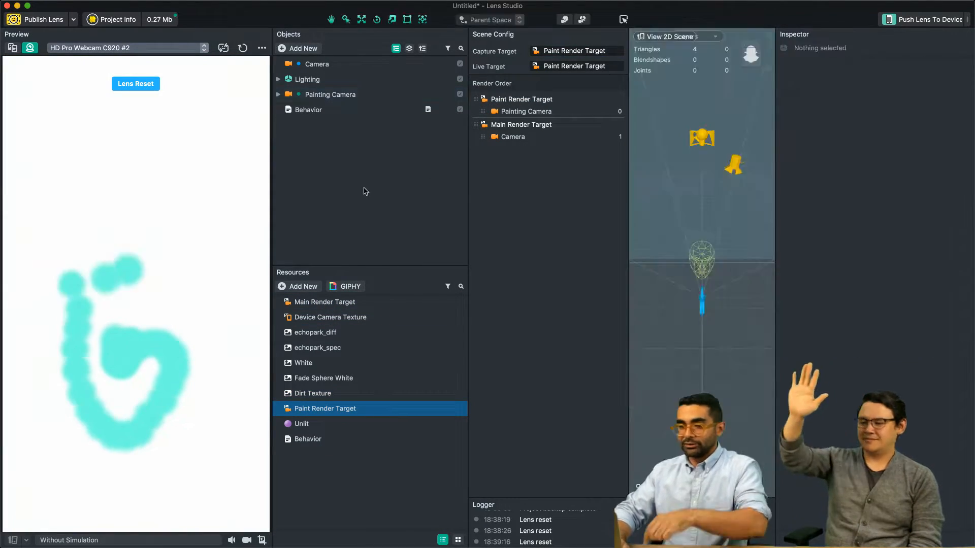
# - Duplicate the Painting Camera with all its children and collapse the copy's hierarchy
pyautogui.click(315, 107)
pyautogui.click(325, 95)
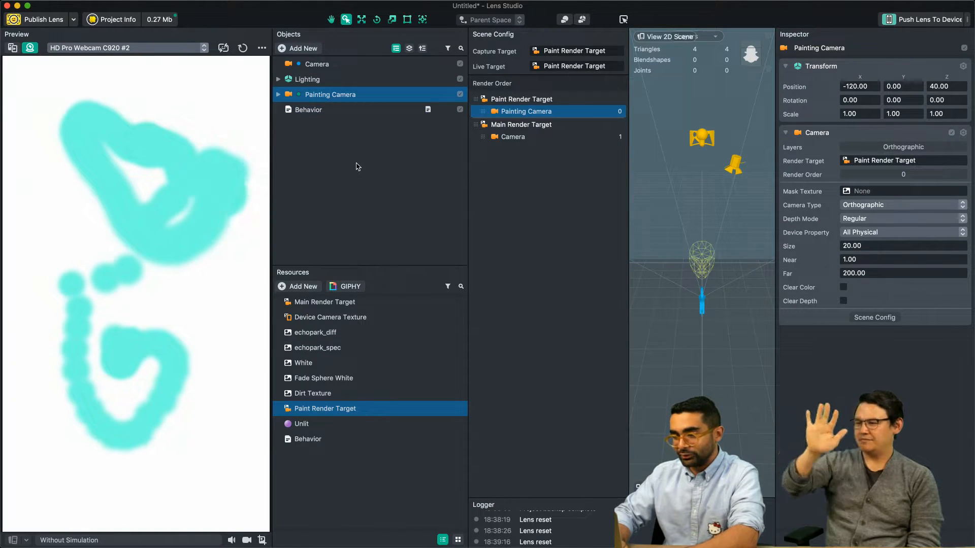
pyautogui.press('super+d')
pyautogui.click(278, 110)
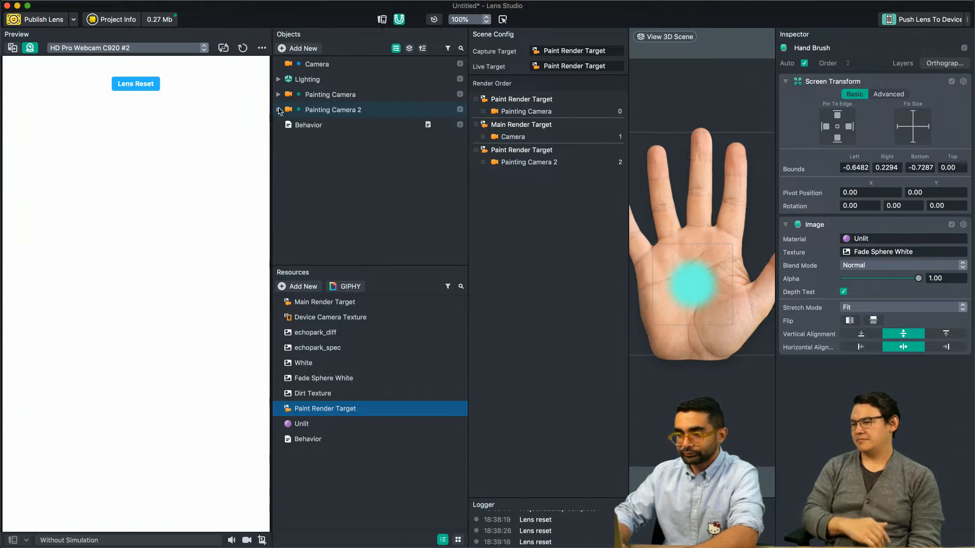
# - Rename the duplicated camera, Painting Camera 2, to Final mix Camera
pyautogui.click(330, 116)
pyautogui.doubleClick(355, 111)
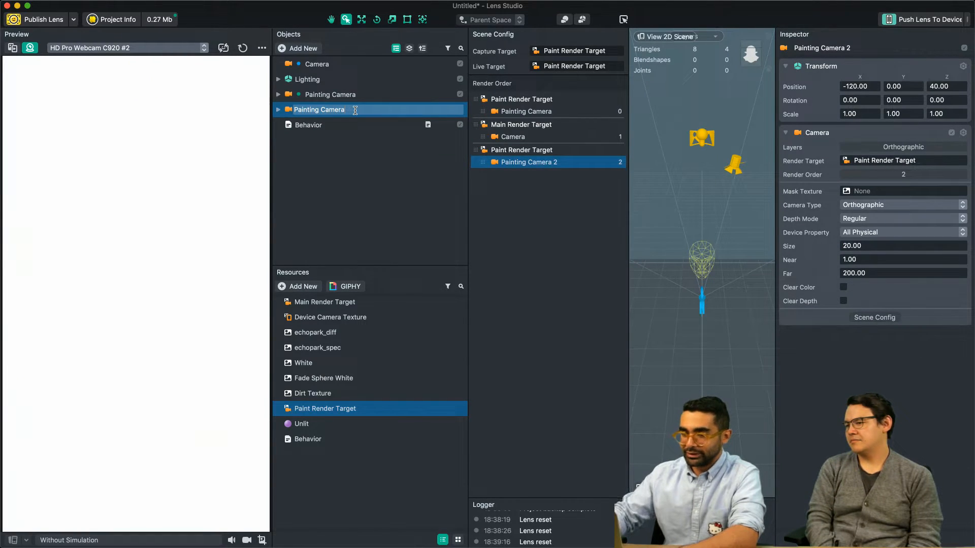
pyautogui.hotkey('alt', 'shift', 'Left')
pyautogui.write('Fina')
pyautogui.write('l mix')
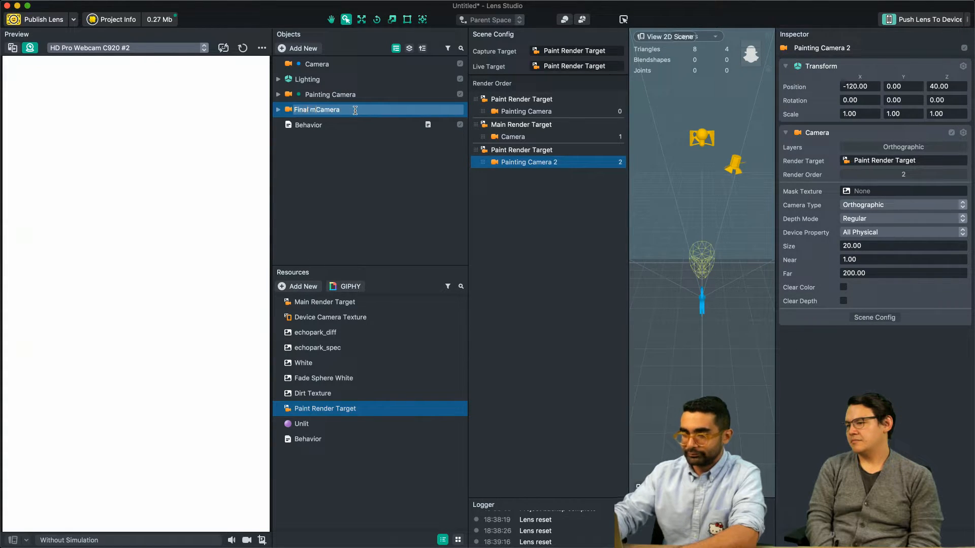
pyautogui.press('Return')
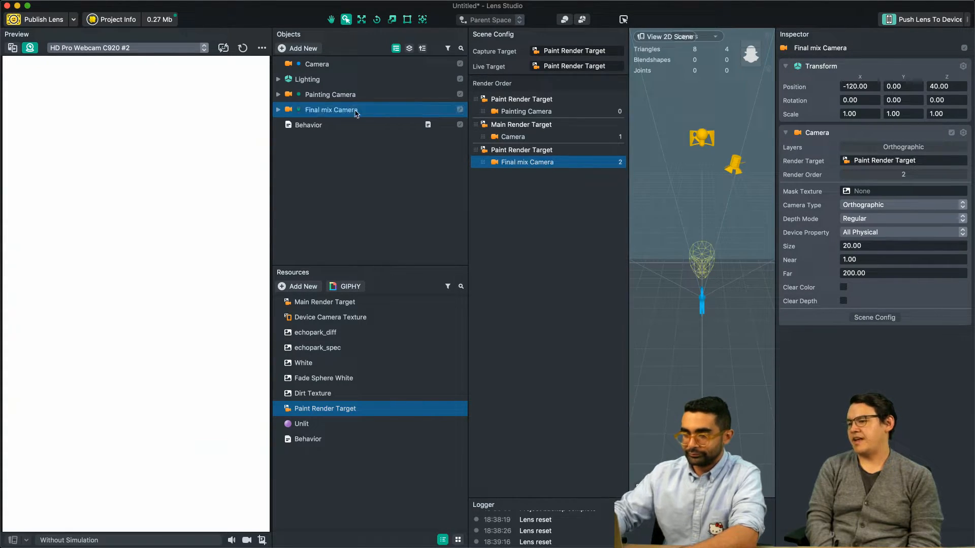
# - Create a new layer named Final Camera and make it the only layer rendered by the Final mix Camera
pyautogui.click(278, 110)
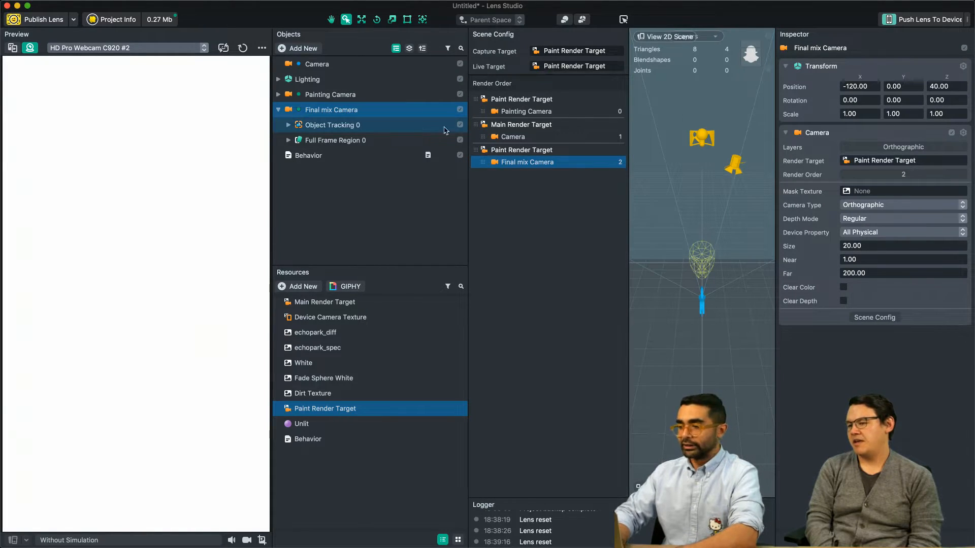
pyautogui.click(901, 147)
pyautogui.click(903, 261)
pyautogui.click(888, 194)
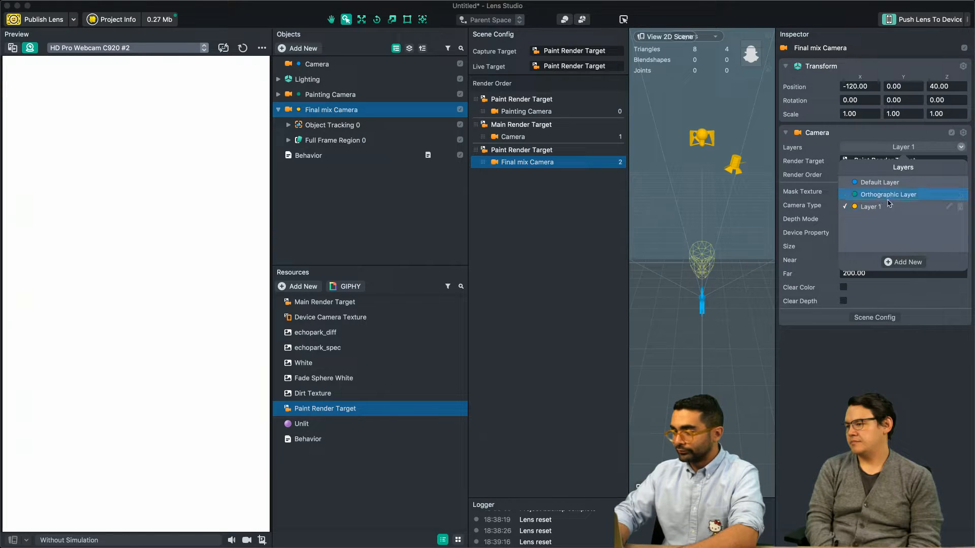
pyautogui.click(947, 207)
pyautogui.write('Final Camera')
pyautogui.press('Return')
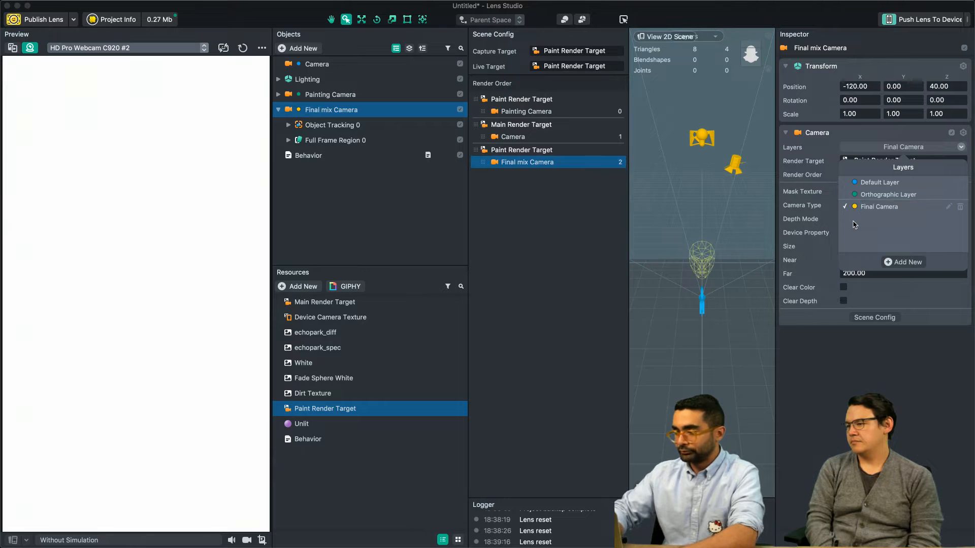
# - Delete Object Tracking 0 from the Final mix Camera's children
pyautogui.click(306, 130)
pyautogui.click(307, 127)
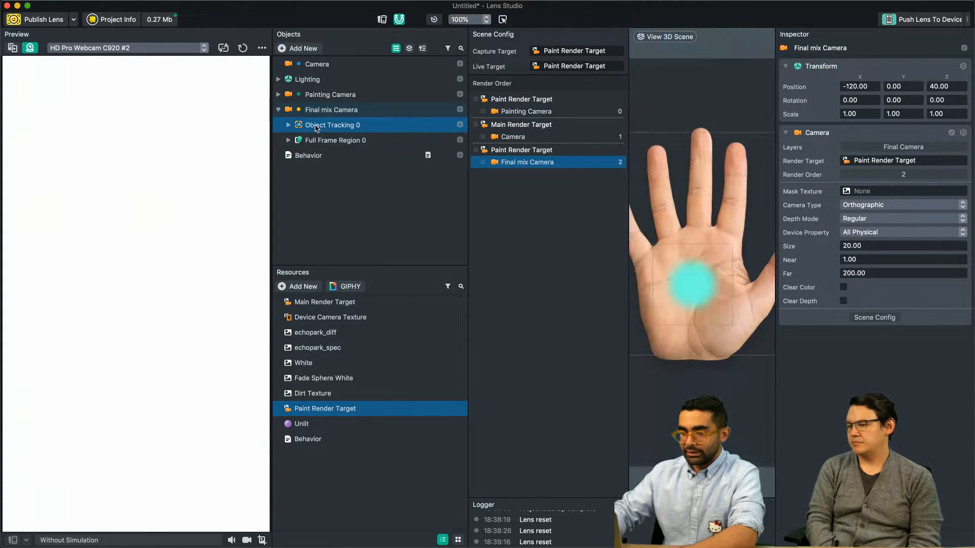
pyautogui.press('Delete')
# - Rename the Background image under the Final mix Camera to Final Mix Image and assign it to the Final Camera layer only
pyautogui.click(306, 127)
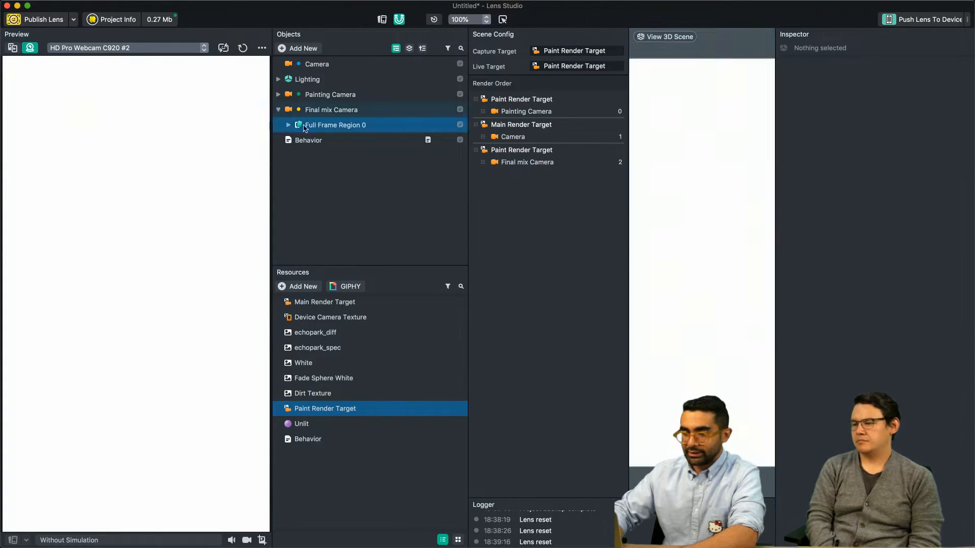
pyautogui.click(288, 125)
pyautogui.click(332, 143)
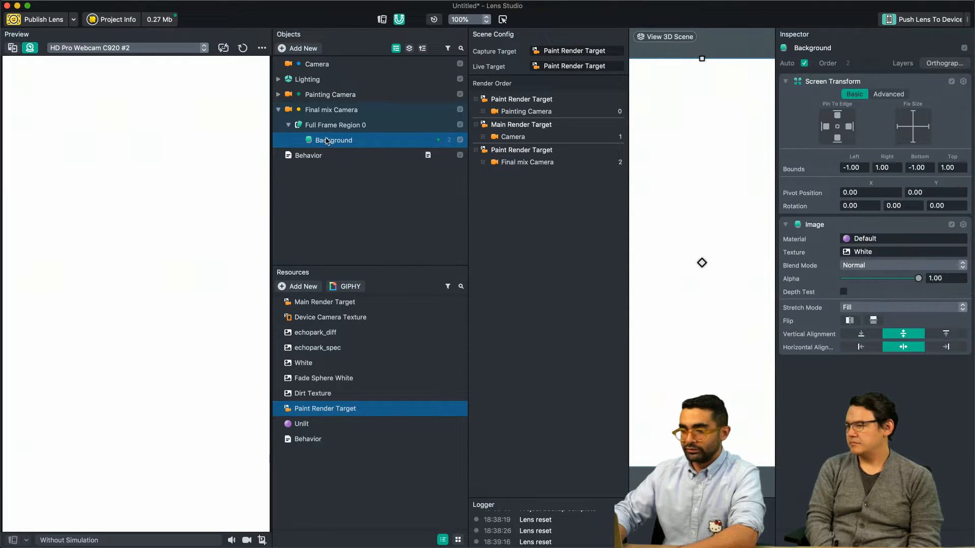
pyautogui.click(349, 143)
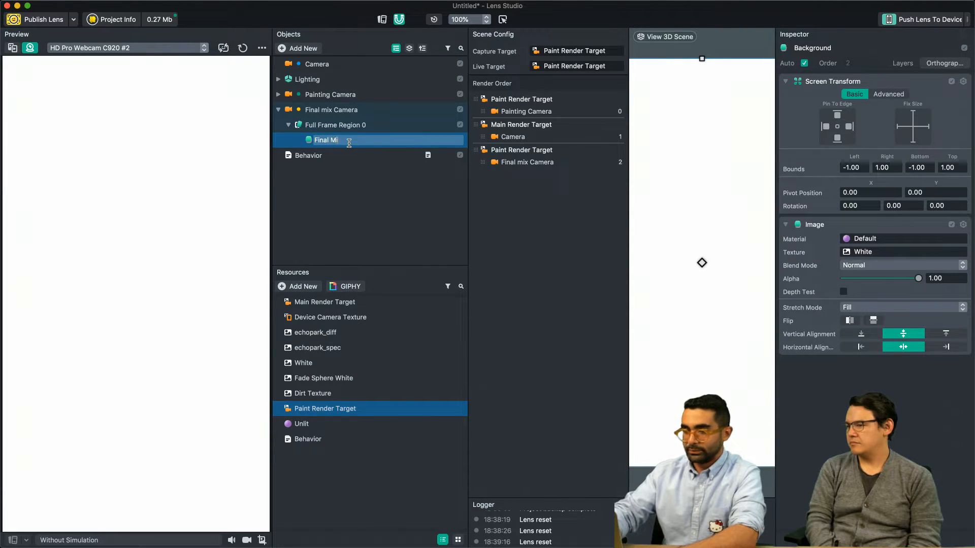
pyautogui.press('Return')
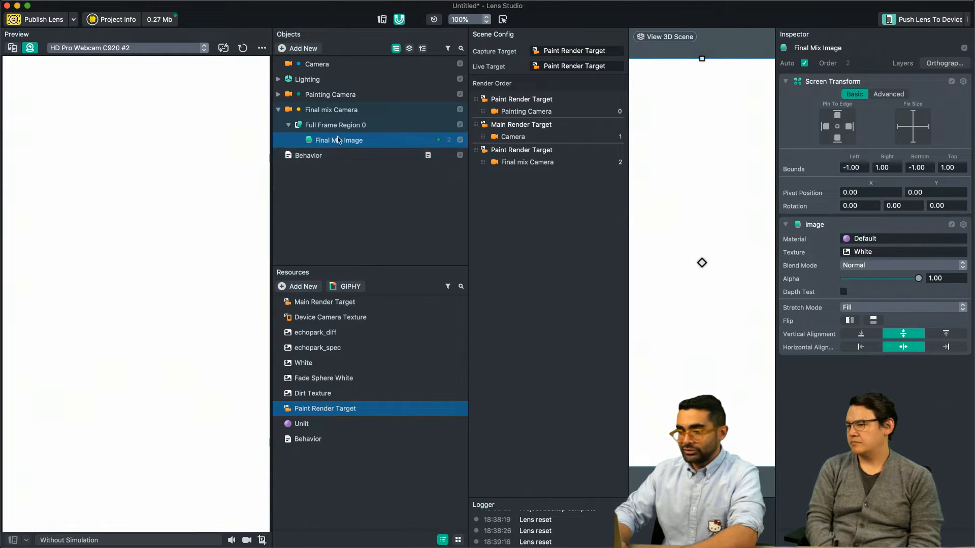
pyautogui.click(947, 63)
pyautogui.click(881, 123)
pyautogui.click(881, 112)
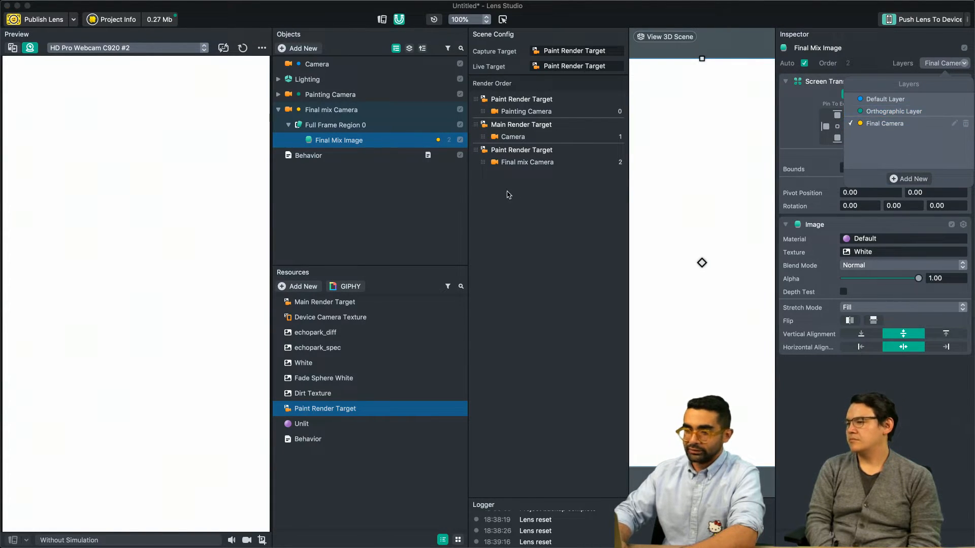
pyautogui.click(361, 184)
pyautogui.click(321, 110)
pyautogui.click(339, 141)
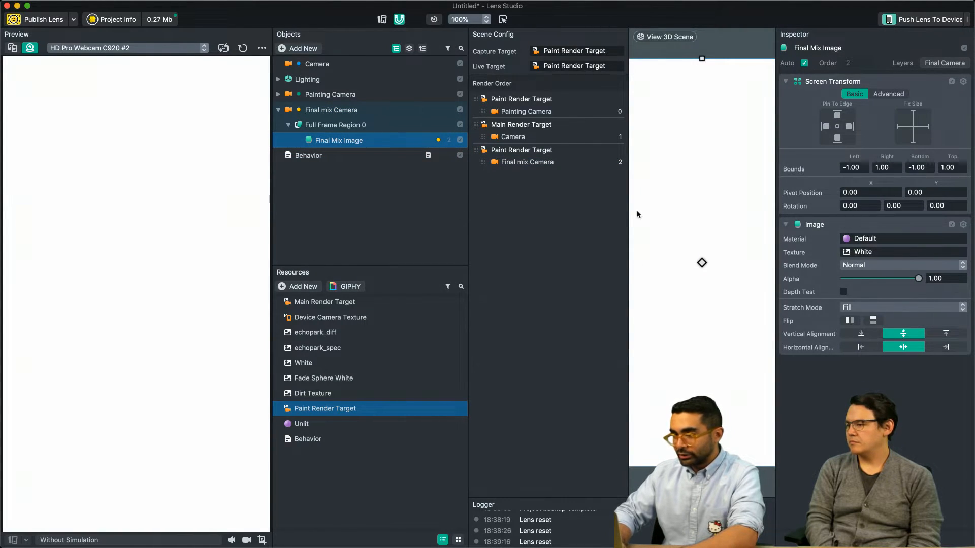
# - Disable the Final Mix Image's Image component and set both the capture target and live target to Main Render Target
pyautogui.click(951, 224)
pyautogui.moveTo(325, 301); pyautogui.dragTo(572, 120)
pyautogui.moveTo(567, 55); pyautogui.dragTo(556, 70)
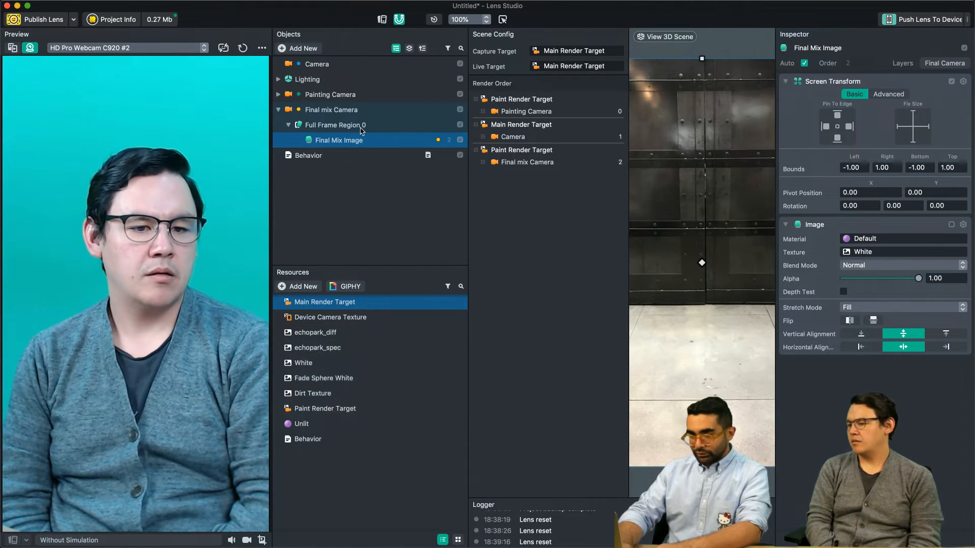
# - Set the Final Mix Image's texture to Paint Render Target, with its Image component enabled
pyautogui.click(341, 210)
pyautogui.click(340, 141)
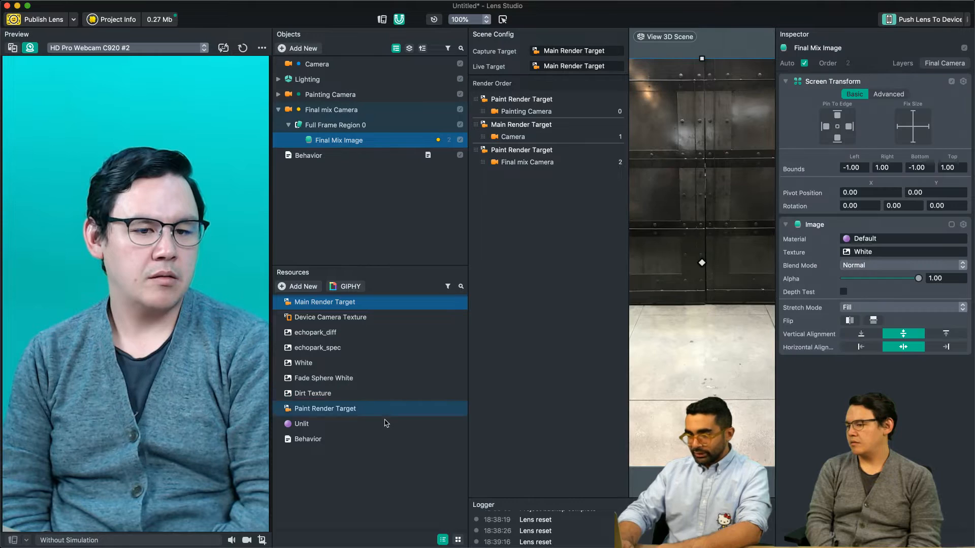
pyautogui.click(313, 410)
pyautogui.moveTo(313, 410)
pyautogui.mouseDown()
pyautogui.moveTo(495, 390)
pyautogui.moveTo(420, 381)
pyautogui.moveTo(488, 415)
pyautogui.moveTo(353, 413)
pyautogui.mouseUp()
pyautogui.moveTo(621, 397); pyautogui.dragTo(917, 250)
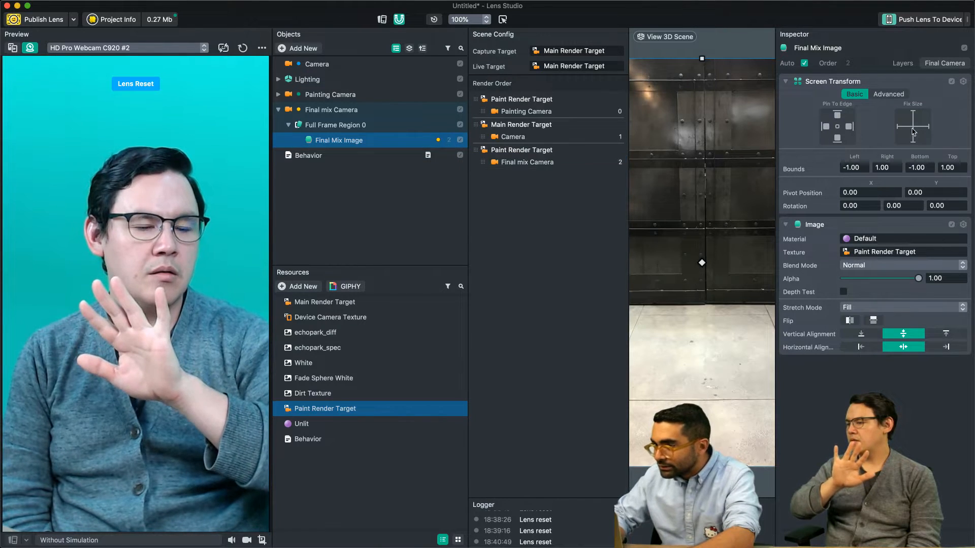
# - Set the Final mix Camera's render target to Main Render Target
pyautogui.doubleClick(340, 141)
pyautogui.click(333, 181)
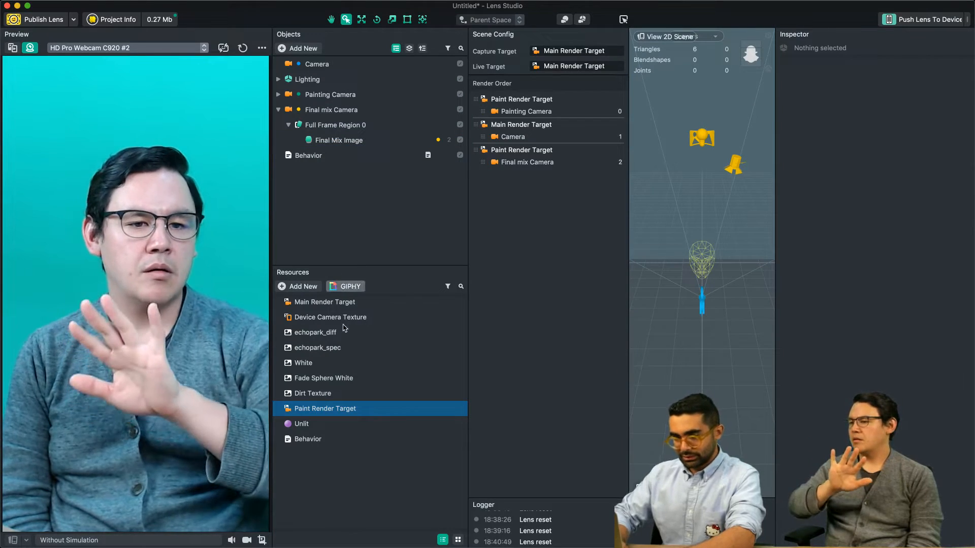
pyautogui.click(279, 94)
pyautogui.click(322, 101)
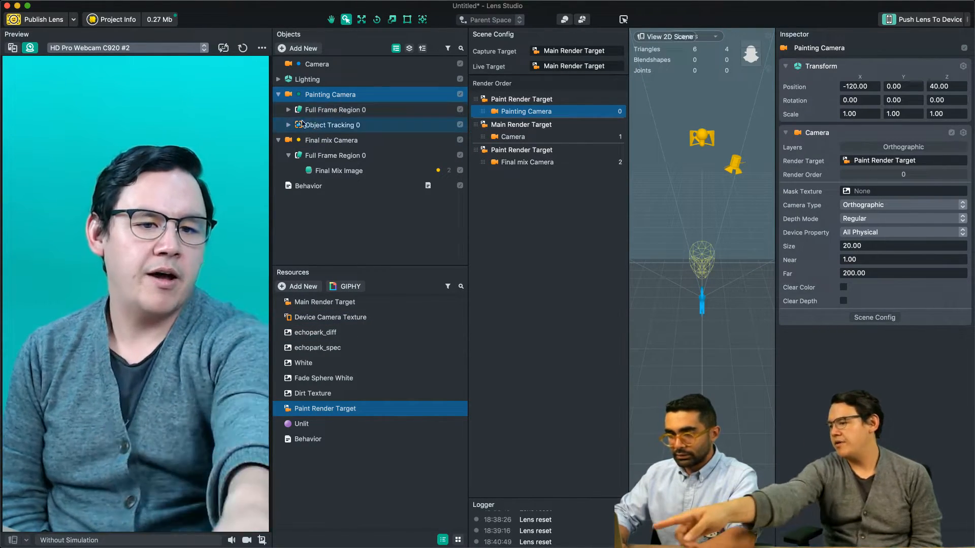
pyautogui.press('Left')
pyautogui.click(331, 110)
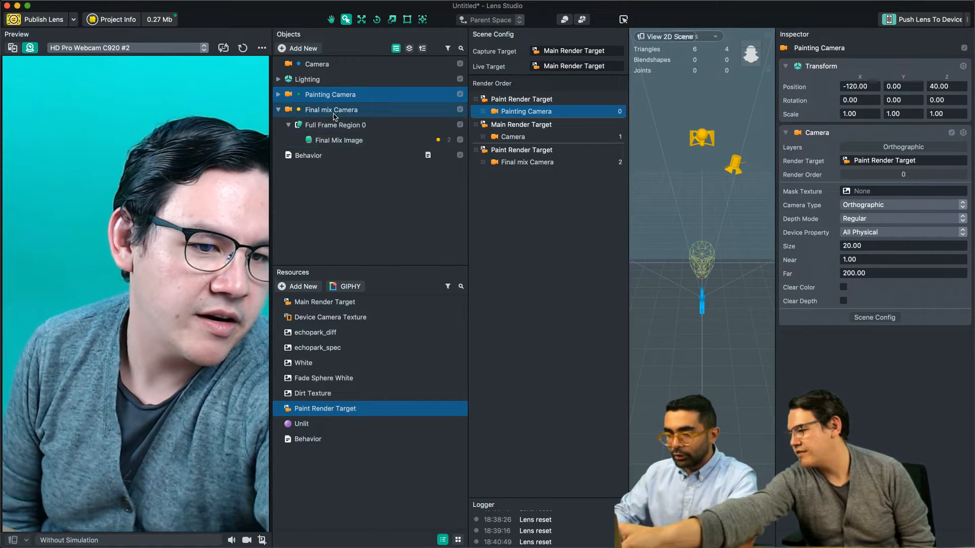
pyautogui.moveTo(325, 302); pyautogui.dragTo(863, 164)
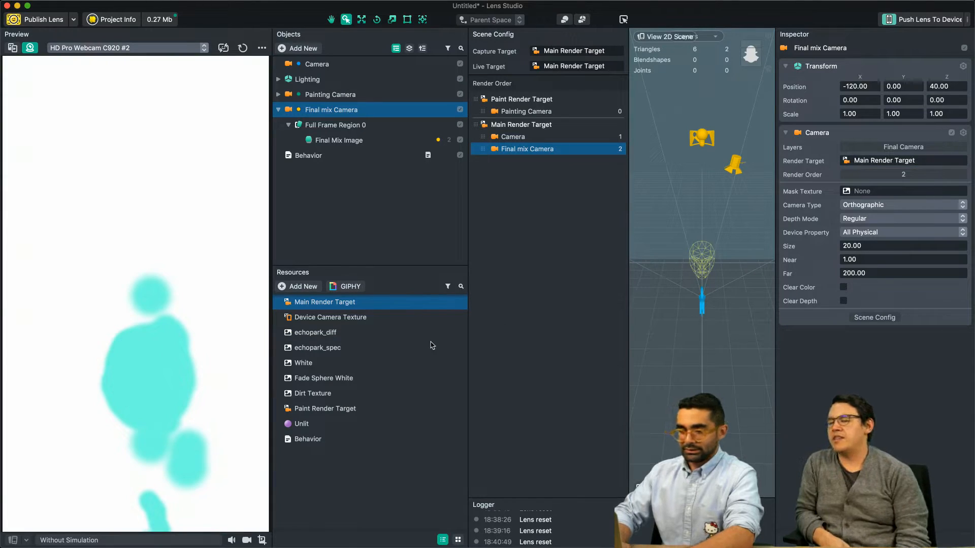
# - Look through the blend modes and stretch modes available for the Final Mix Image
pyautogui.click(363, 144)
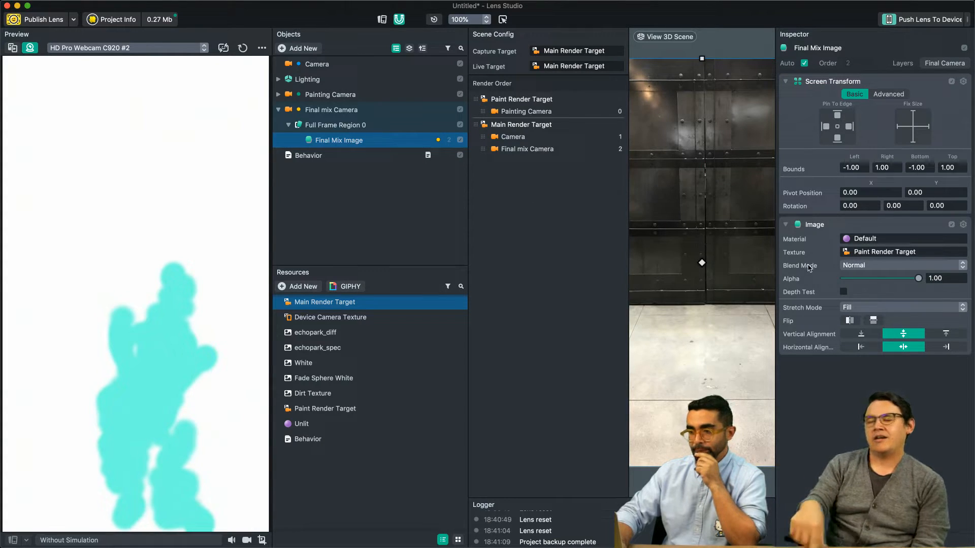
pyautogui.click(878, 266)
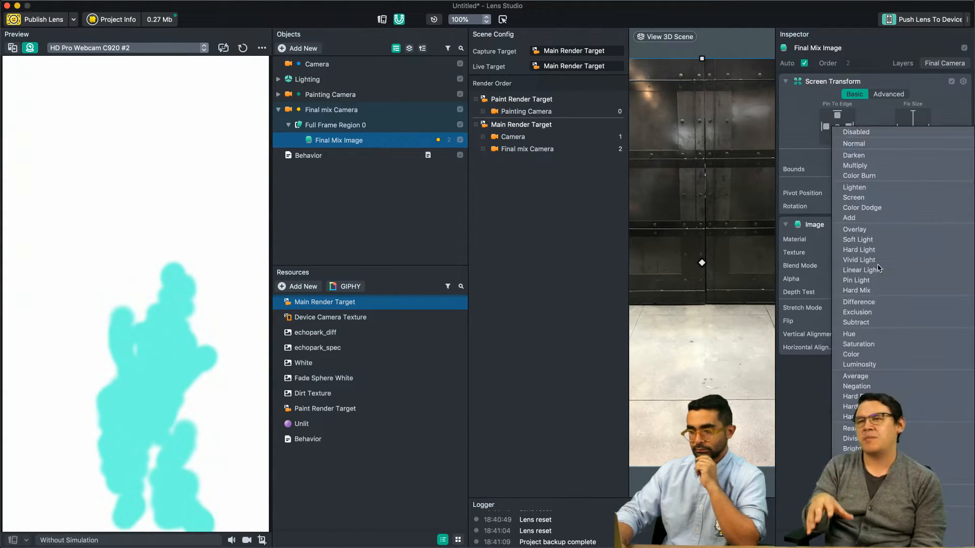
pyautogui.click(757, 308)
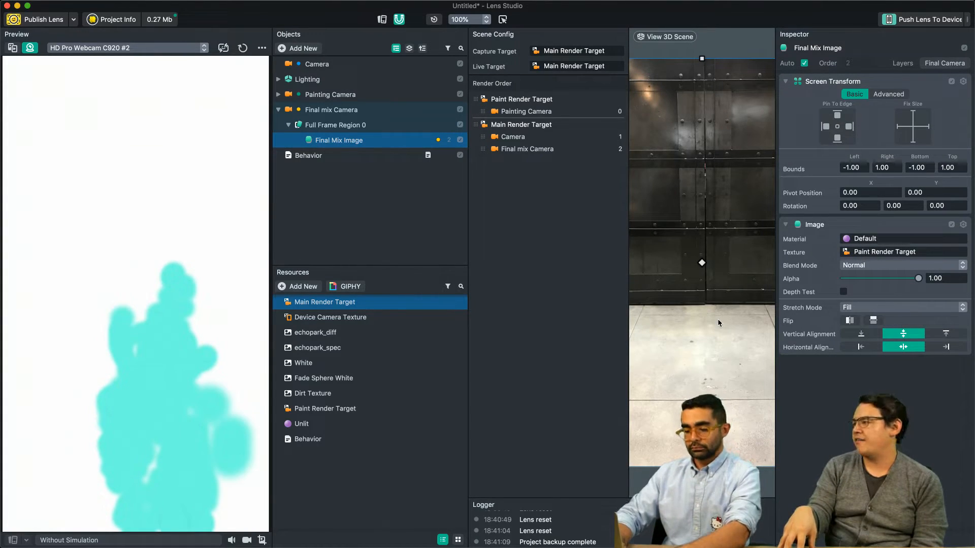
pyautogui.click(366, 212)
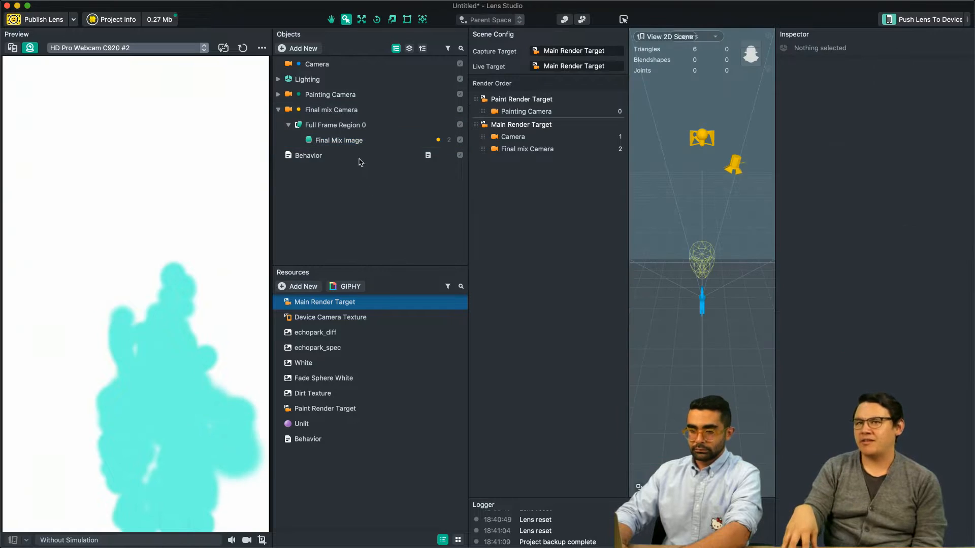
pyautogui.click(352, 140)
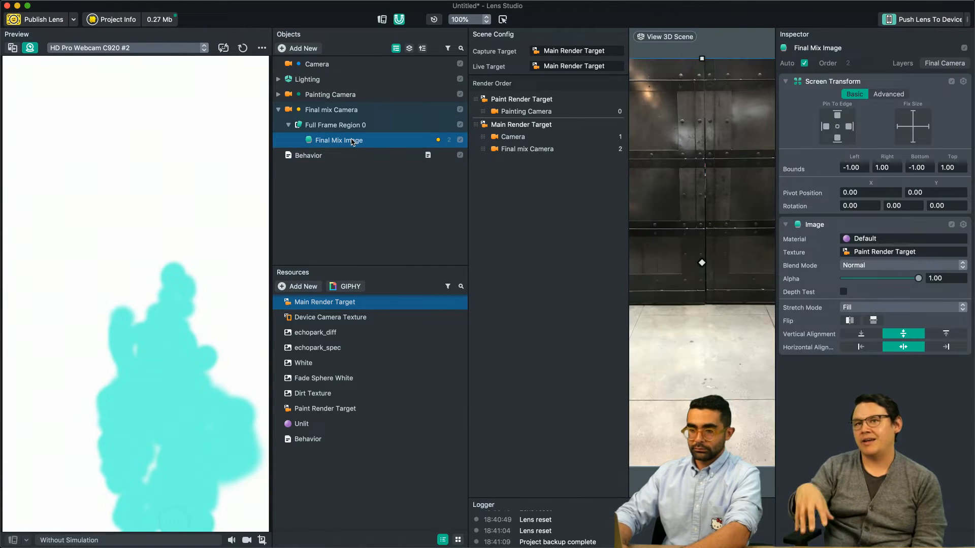
pyautogui.click(876, 308)
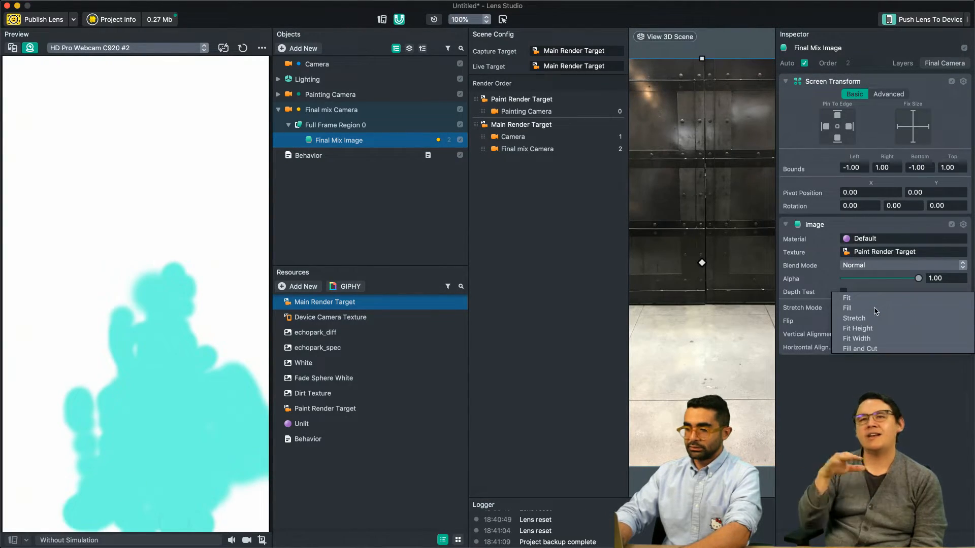
pyautogui.click(822, 449)
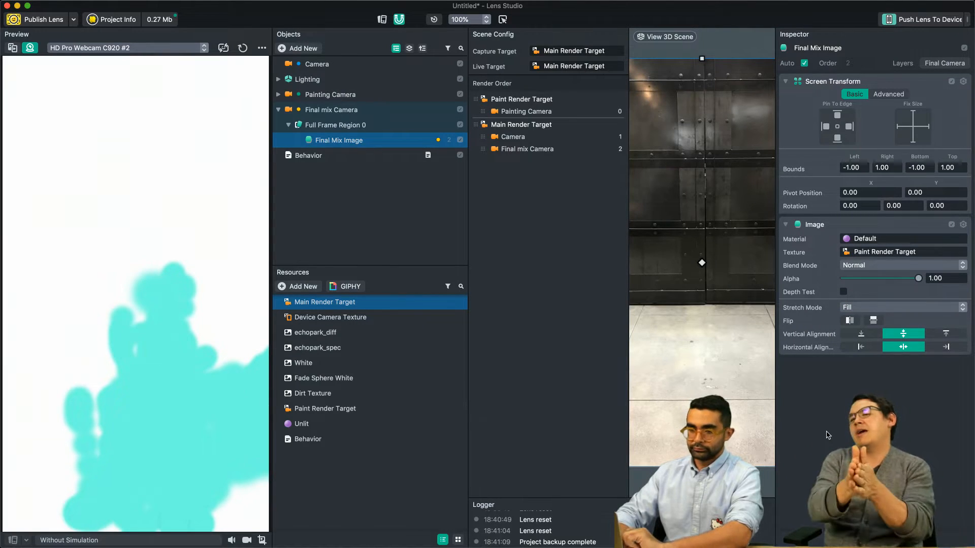
# - Rename Final Mix Image to Painting Image and set its blend mode to Multiply
pyautogui.doubleClick(343, 141)
pyautogui.click(340, 141)
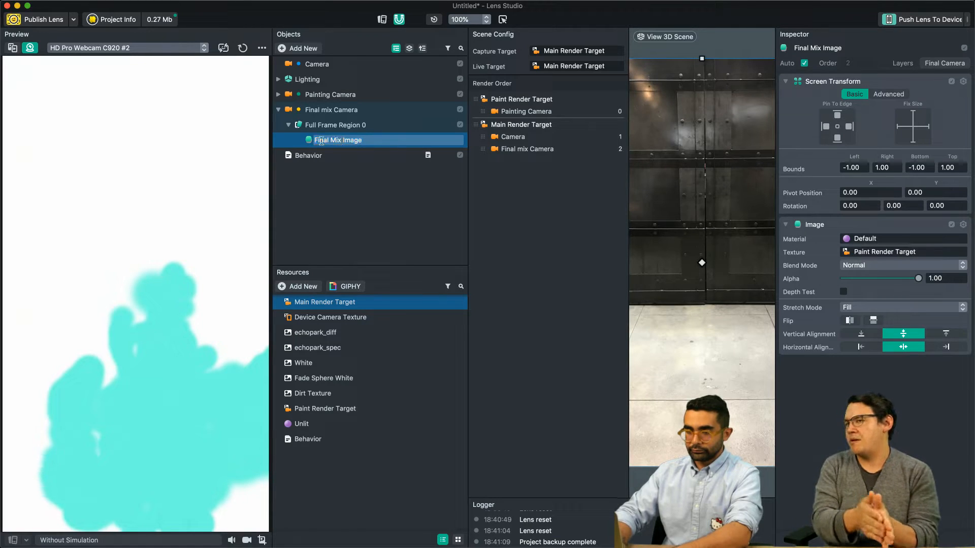
pyautogui.press('BackSpace')
pyautogui.write('Painting')
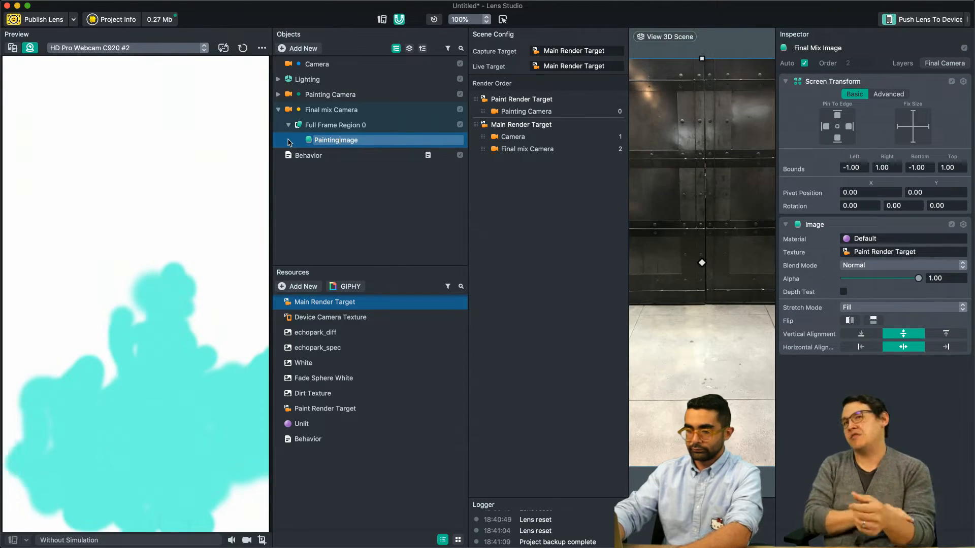
pyautogui.press('Return')
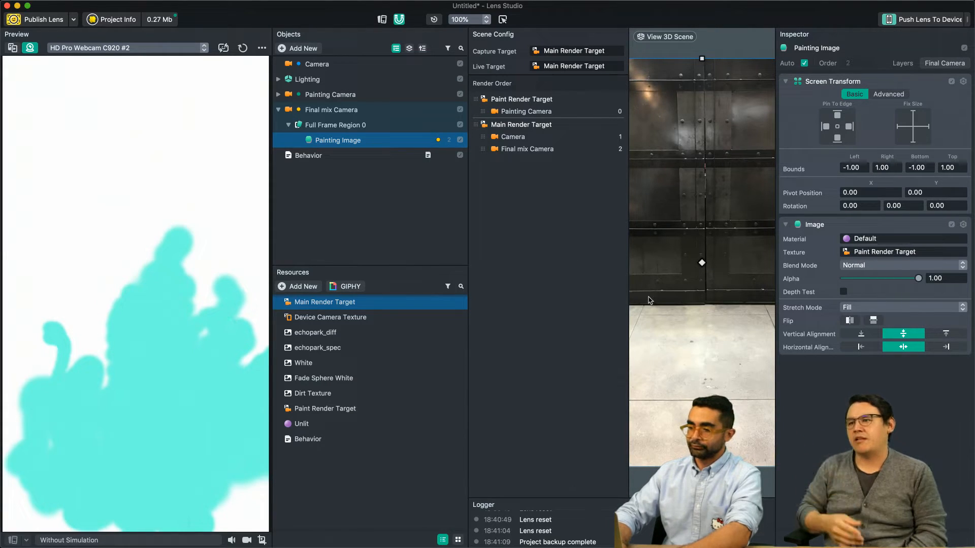
pyautogui.click(878, 266)
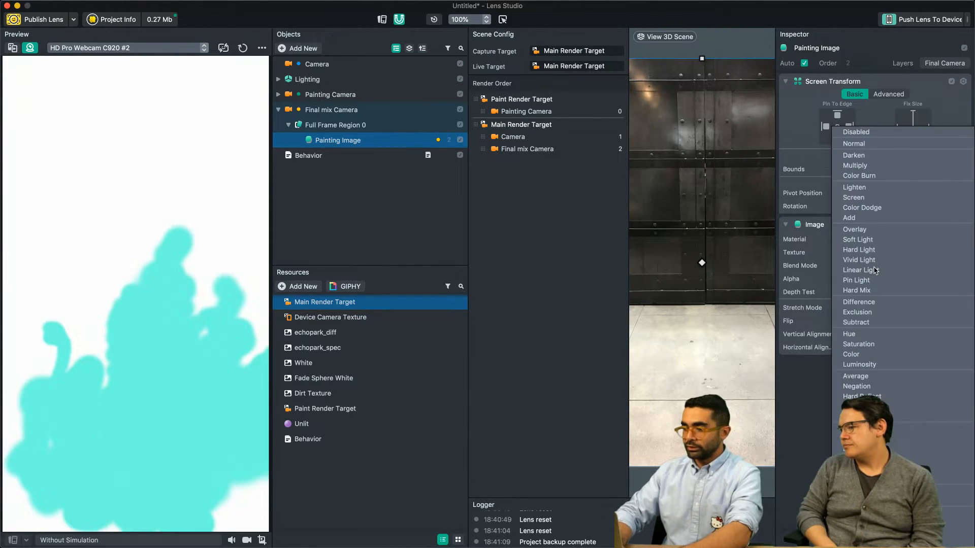
pyautogui.click(857, 165)
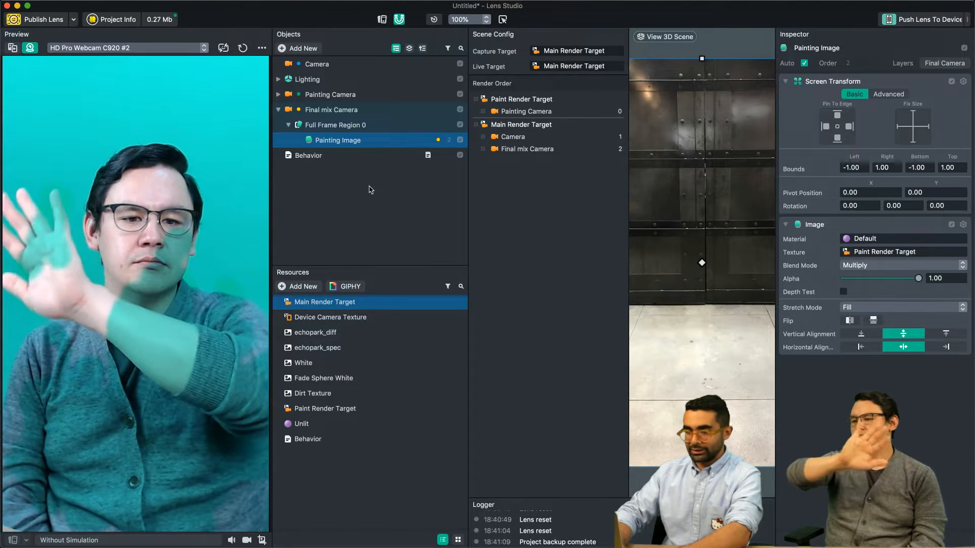
# - Change the base color of the brush's Unlit material to a light salmon
pyautogui.click(278, 95)
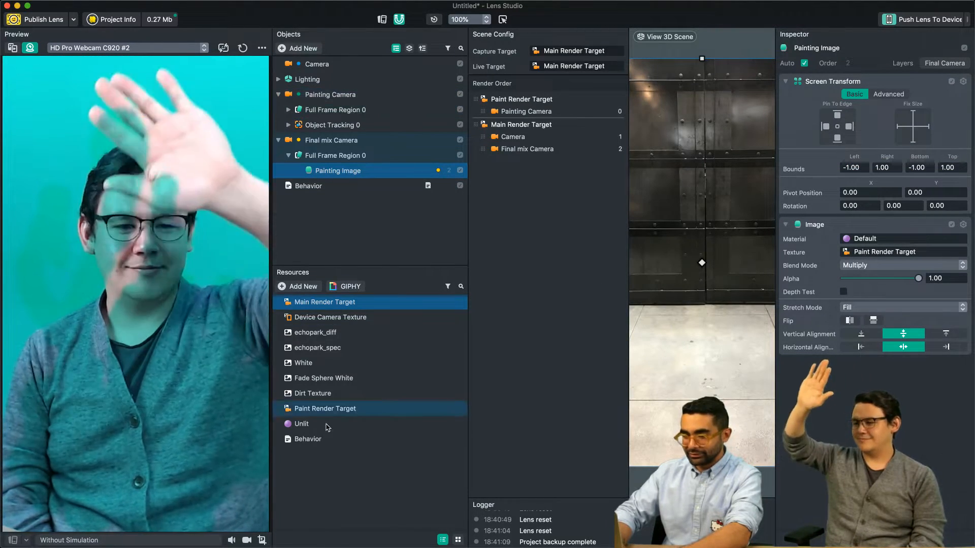
pyautogui.click(302, 423)
pyautogui.click(888, 234)
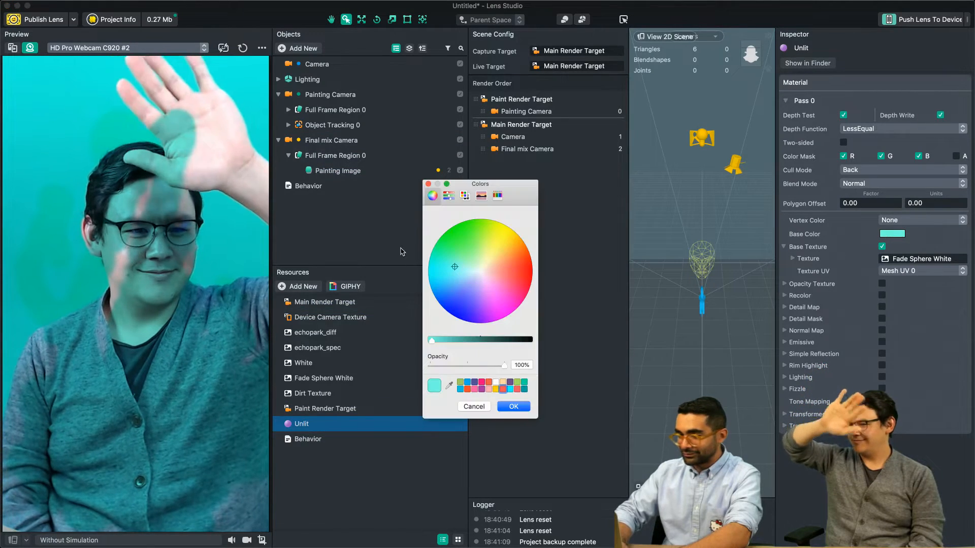
pyautogui.click(502, 389)
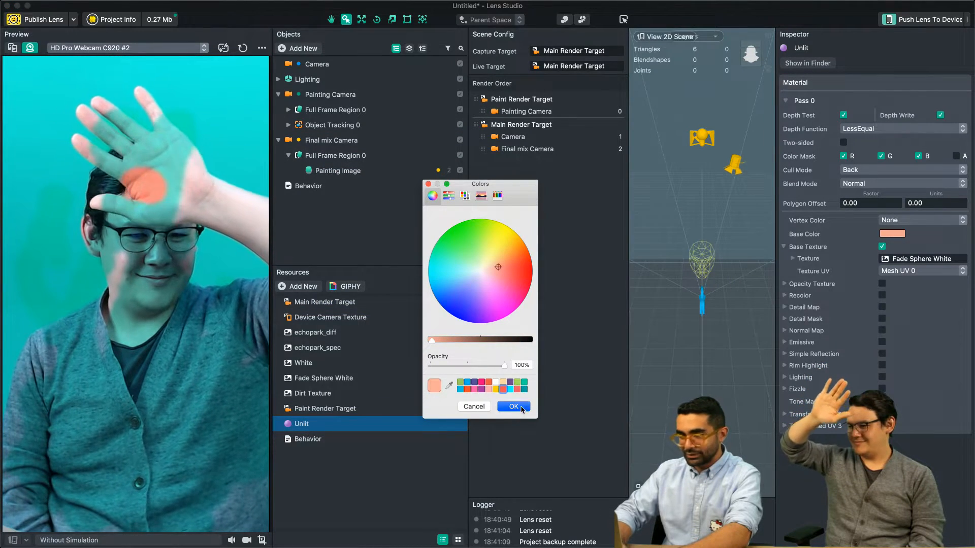
pyautogui.click(520, 407)
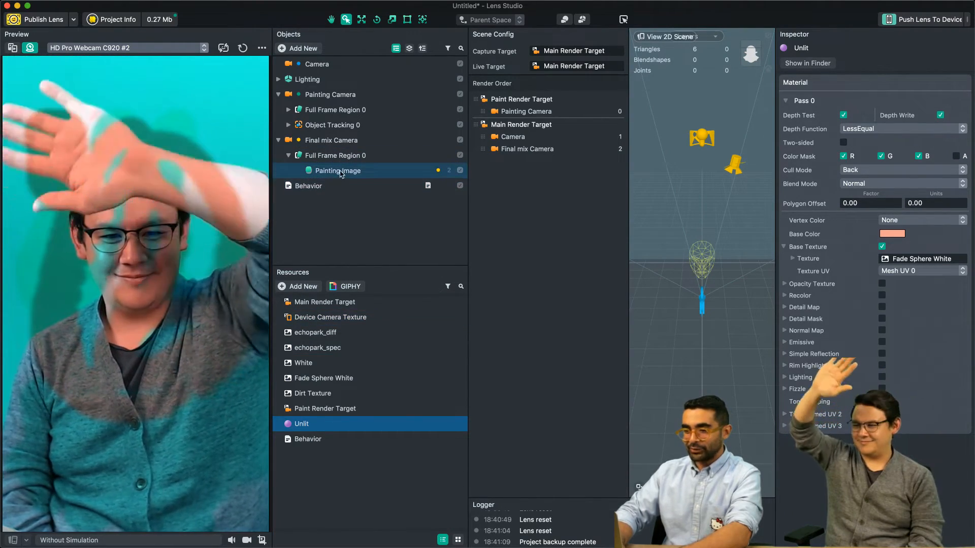
pyautogui.click(336, 173)
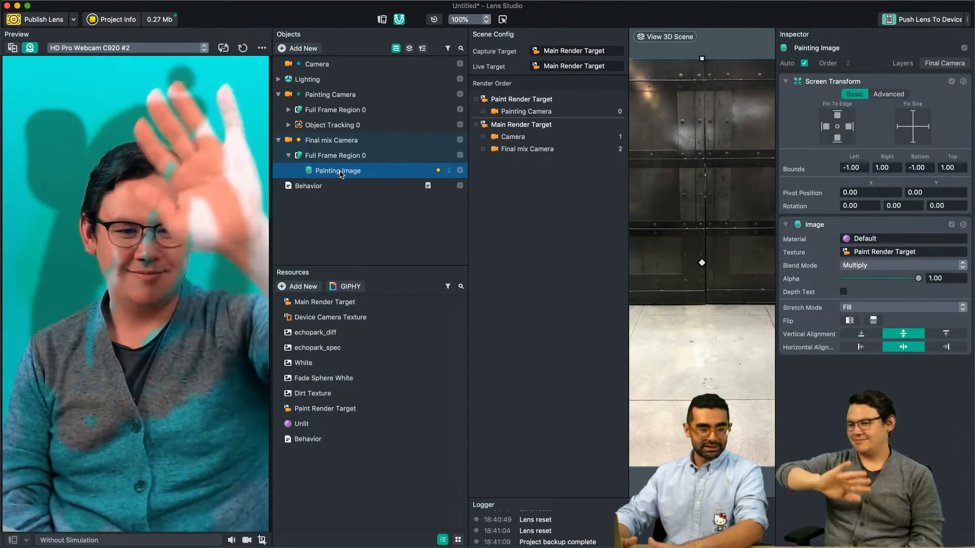
pyautogui.click(312, 425)
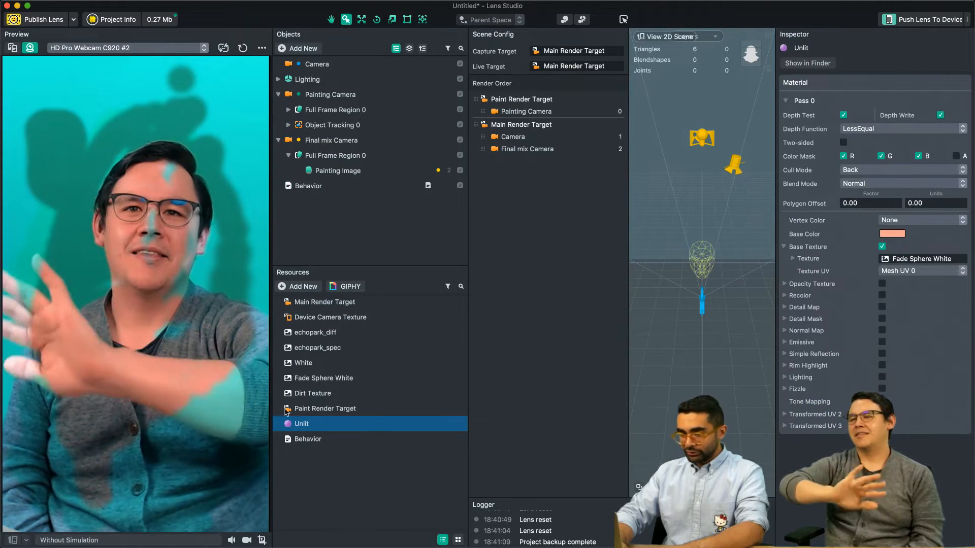
pyautogui.moveTo(320, 394); pyautogui.dragTo(910, 265)
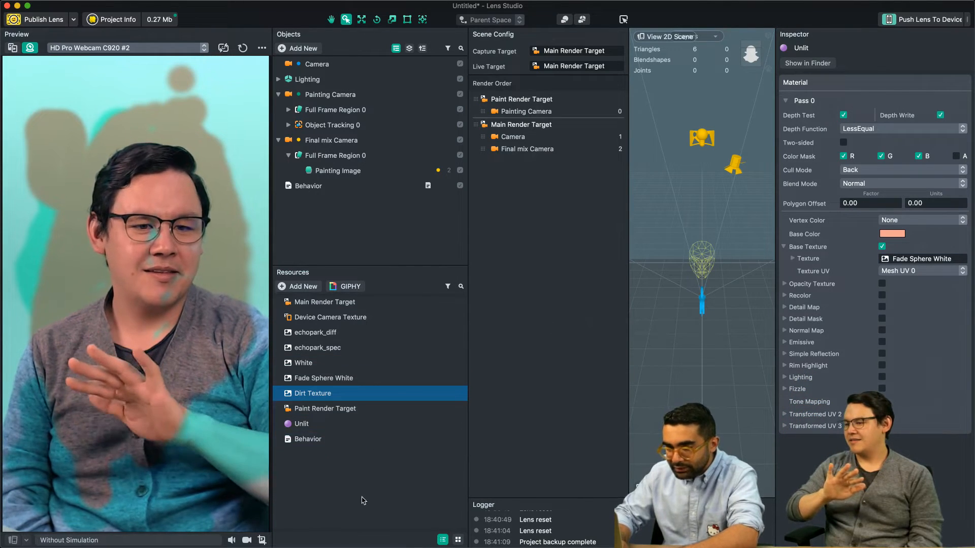
pyautogui.click(363, 501)
pyautogui.click(335, 170)
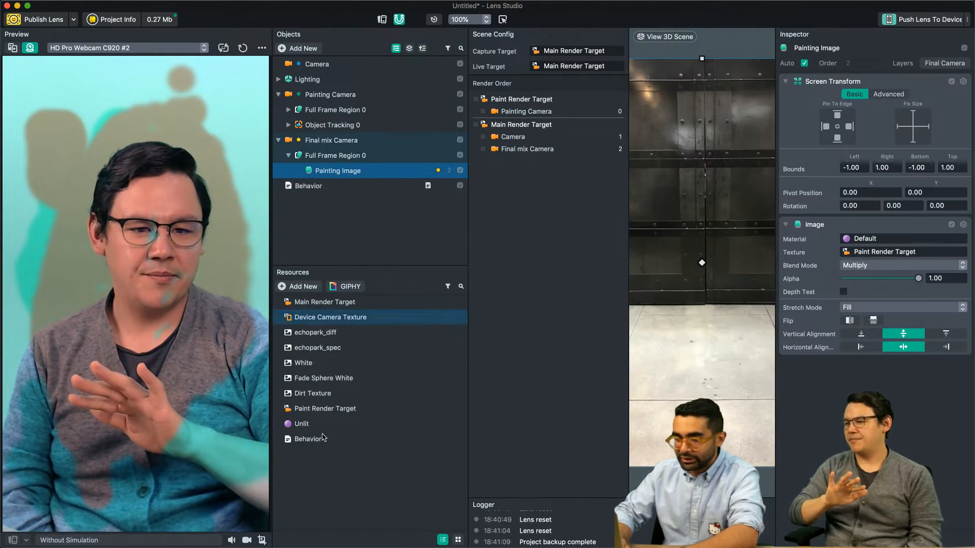
# - Create a second Unlit material and assign it to the Painting Image
pyautogui.click(311, 439)
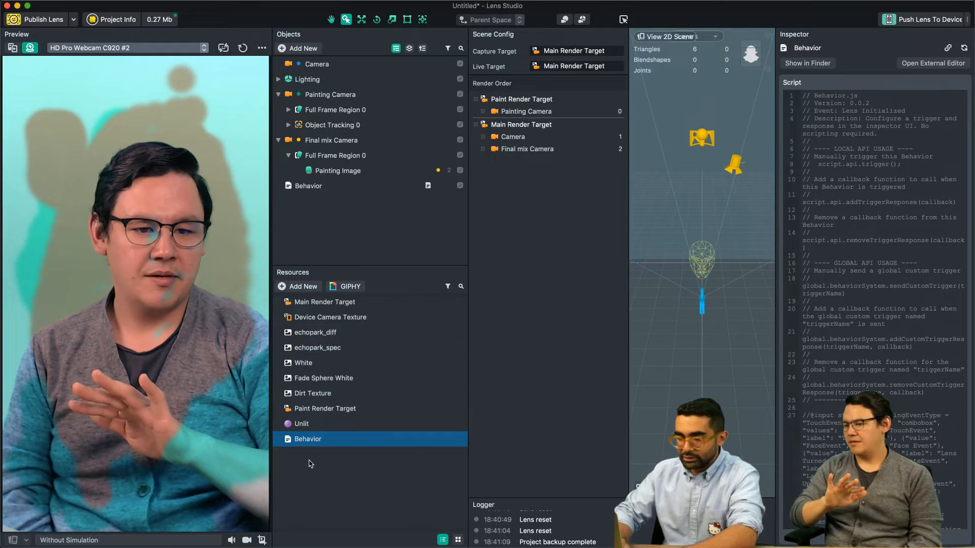
pyautogui.click(311, 463)
pyautogui.click(303, 288)
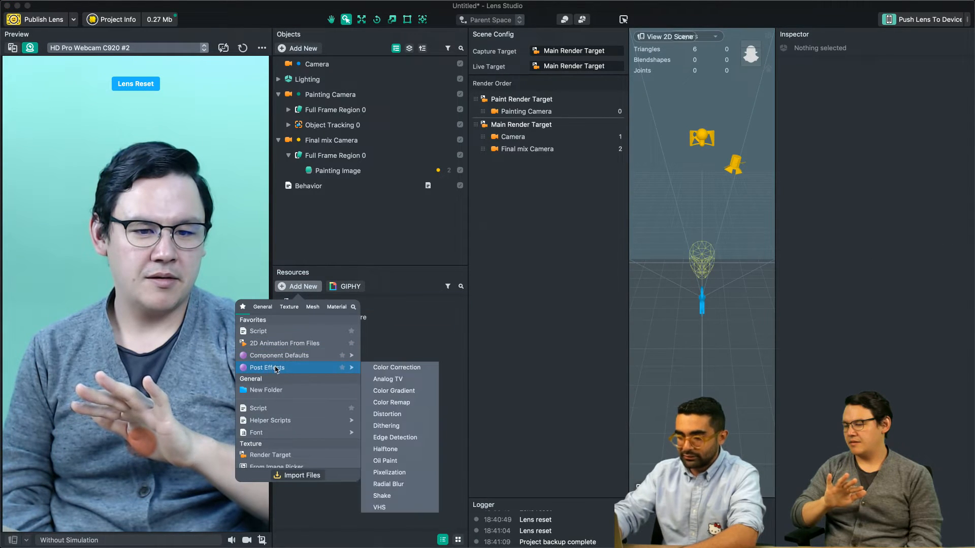
pyautogui.write('unl')
pyautogui.click(267, 325)
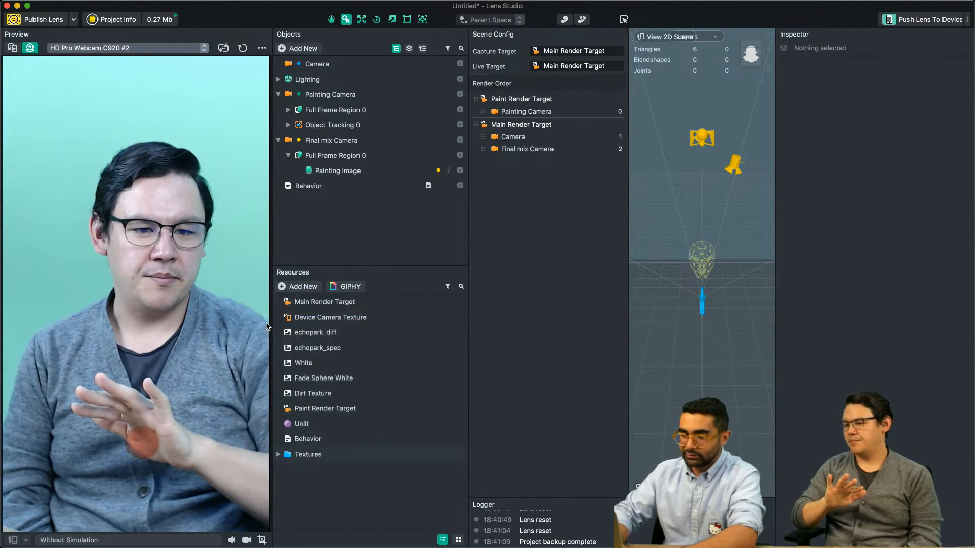
pyautogui.click(338, 171)
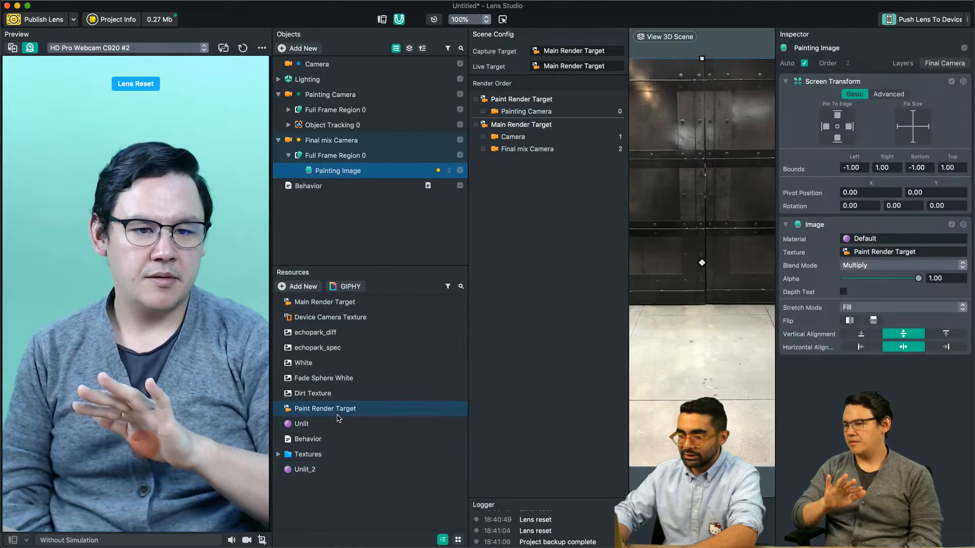
pyautogui.moveTo(297, 471)
pyautogui.mouseDown()
pyautogui.moveTo(857, 262)
pyautogui.moveTo(866, 239)
pyautogui.mouseUp()
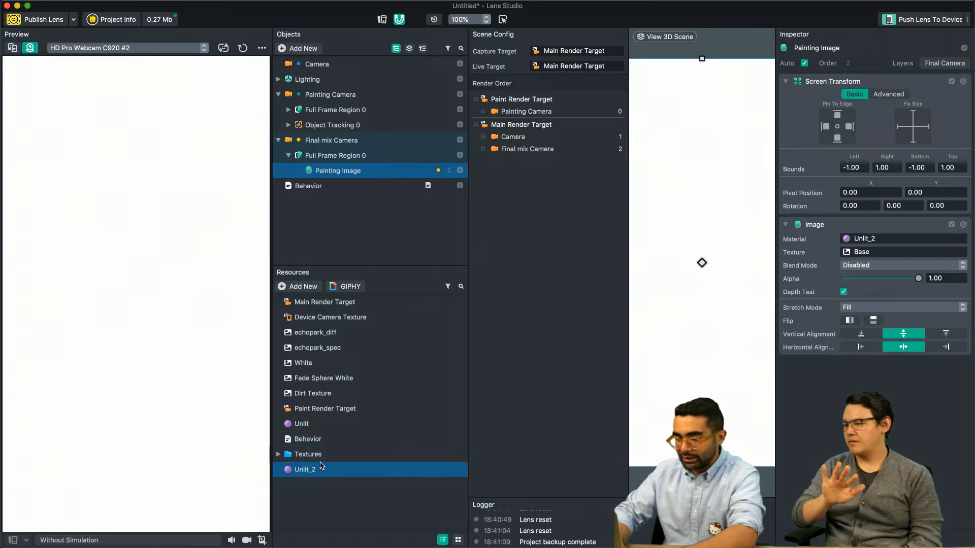
# - Set Unlit_2's base texture to Dirt Texture and its opacity texture to Paint Render Target, with the blend mode on Normal
pyautogui.click(321, 467)
pyautogui.moveTo(312, 393); pyautogui.dragTo(893, 289)
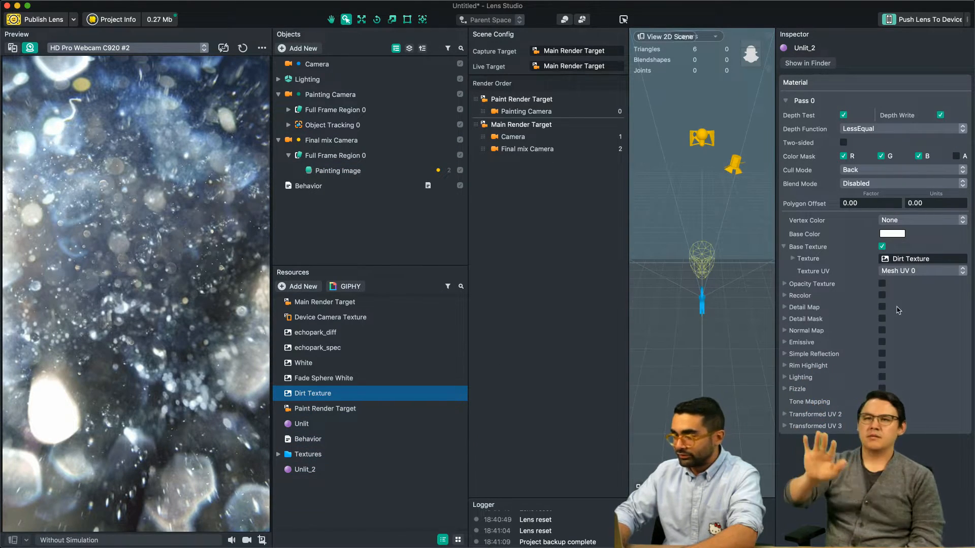
pyautogui.click(882, 285)
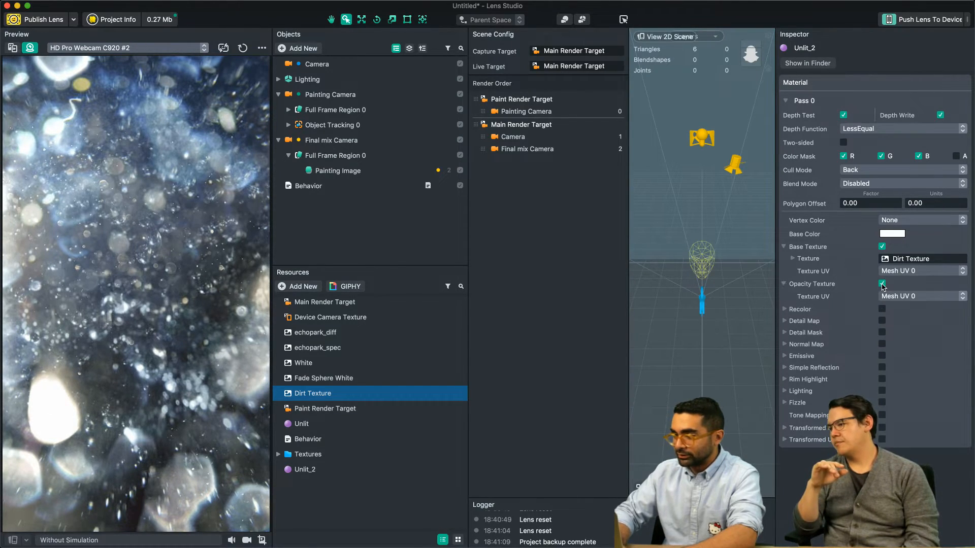
pyautogui.click(877, 187)
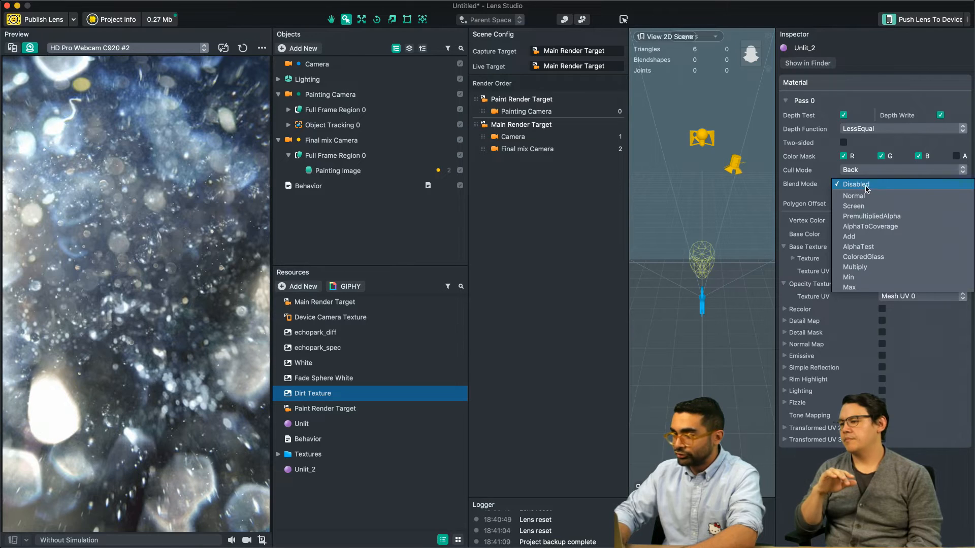
pyautogui.click(856, 196)
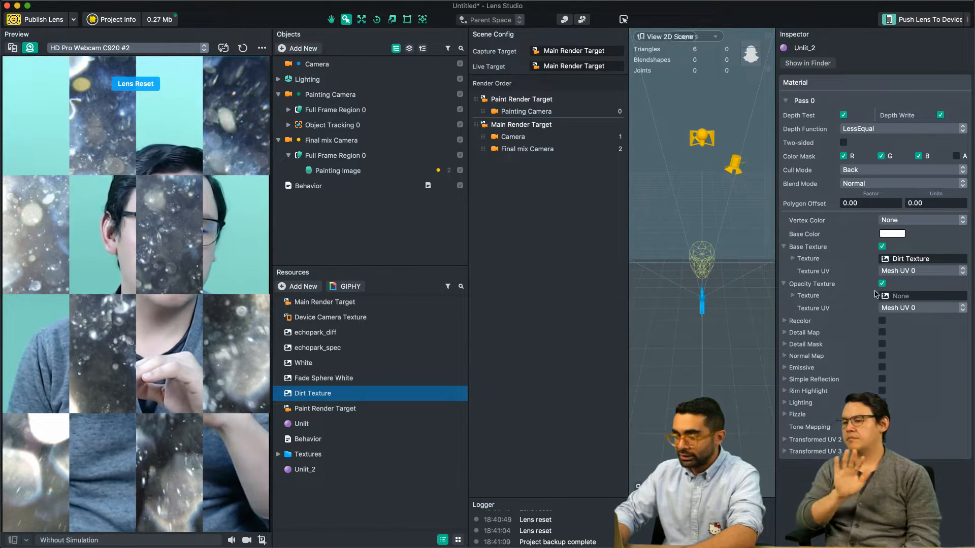
pyautogui.click(372, 409)
pyautogui.moveTo(371, 408)
pyautogui.mouseDown()
pyautogui.moveTo(511, 396)
pyautogui.moveTo(951, 309)
pyautogui.moveTo(916, 299)
pyautogui.mouseUp()
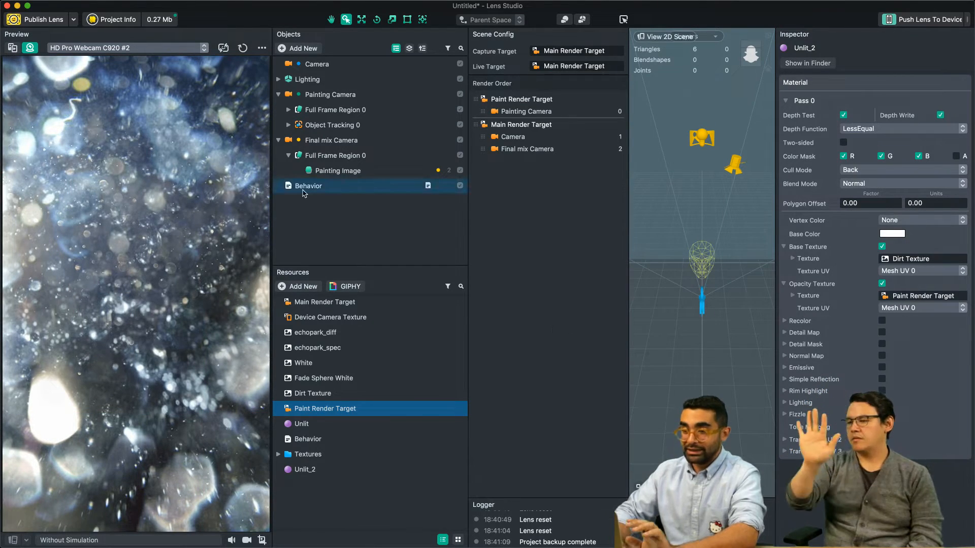
# - Set the base color of the Hand Brush's Unlit material to black
pyautogui.click(288, 110)
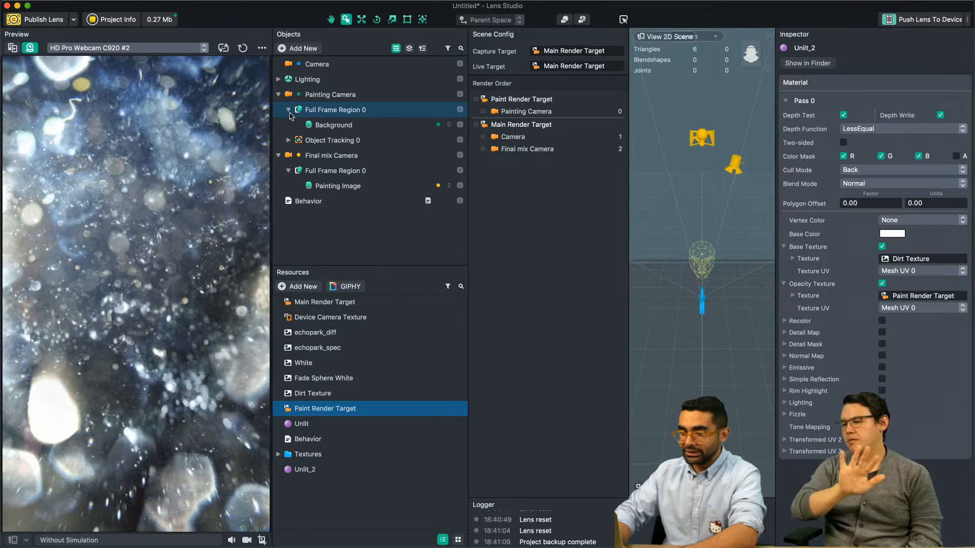
pyautogui.click(319, 128)
pyautogui.click(286, 141)
pyautogui.click(288, 141)
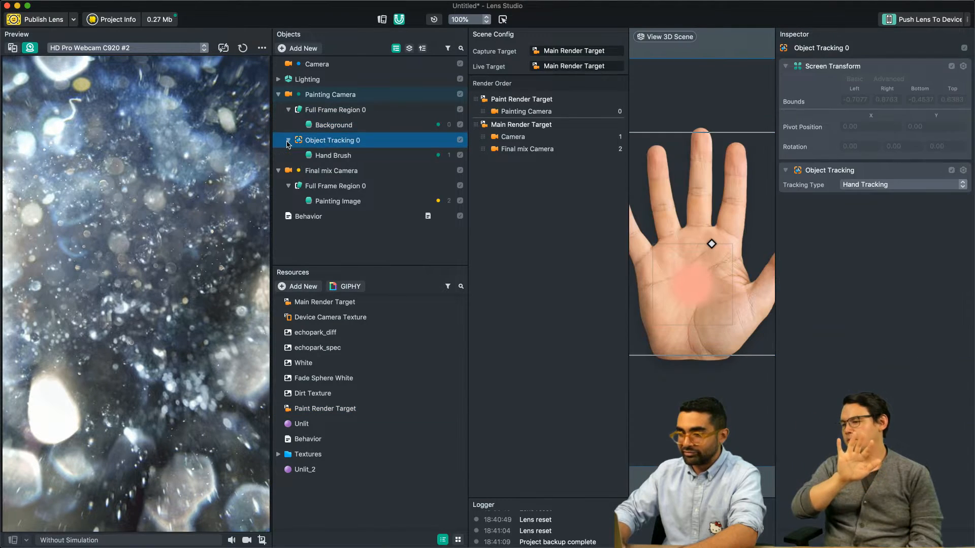
pyautogui.click(339, 157)
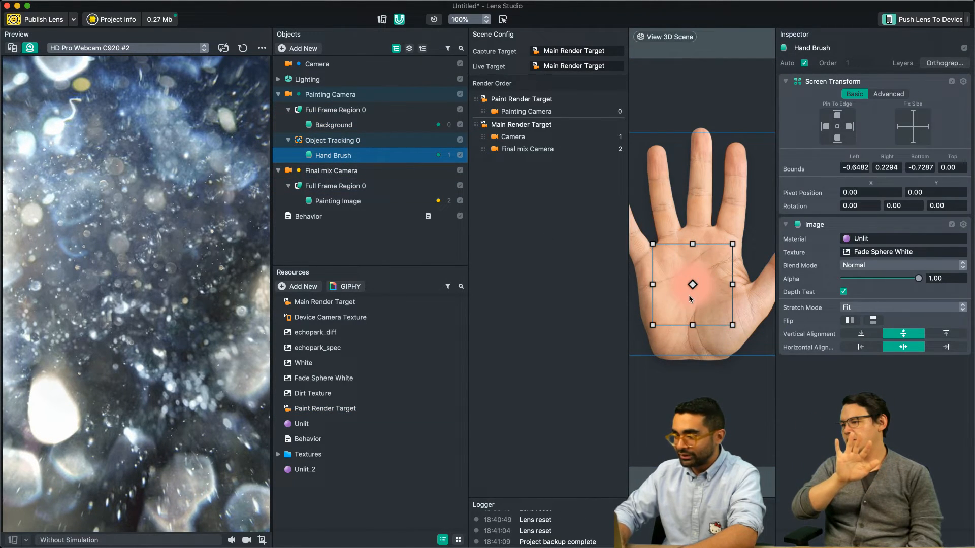
pyautogui.click(303, 424)
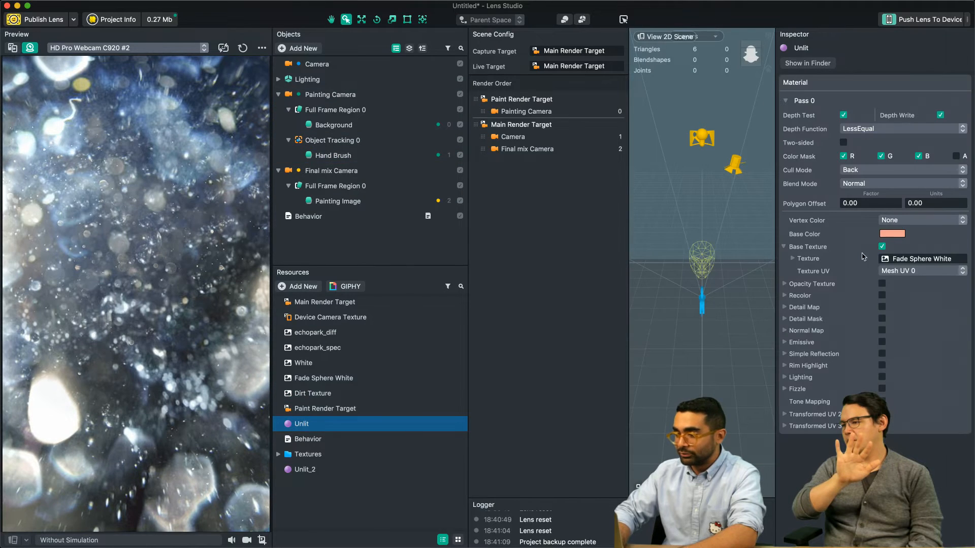
pyautogui.click(894, 235)
pyautogui.moveTo(466, 340); pyautogui.dragTo(596, 348)
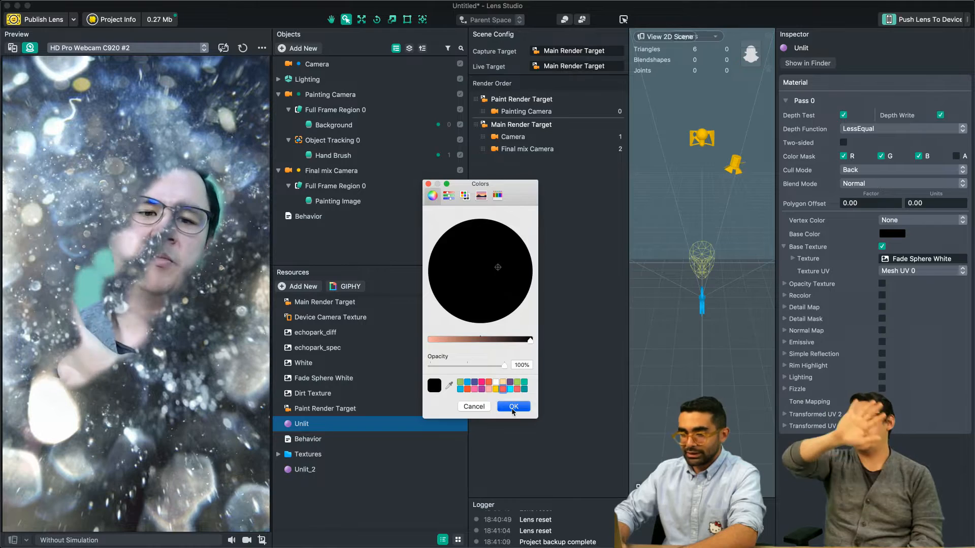
pyautogui.click(513, 406)
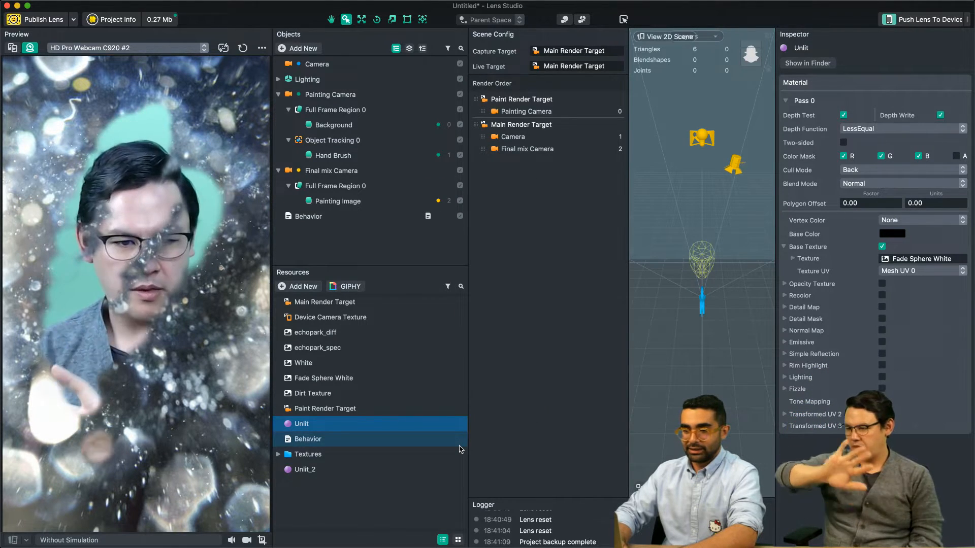
# - Try the Screen and Overlay blend modes on the Painting Image and settle on Multiply
pyautogui.click(337, 189)
pyautogui.click(373, 199)
pyautogui.click(871, 283)
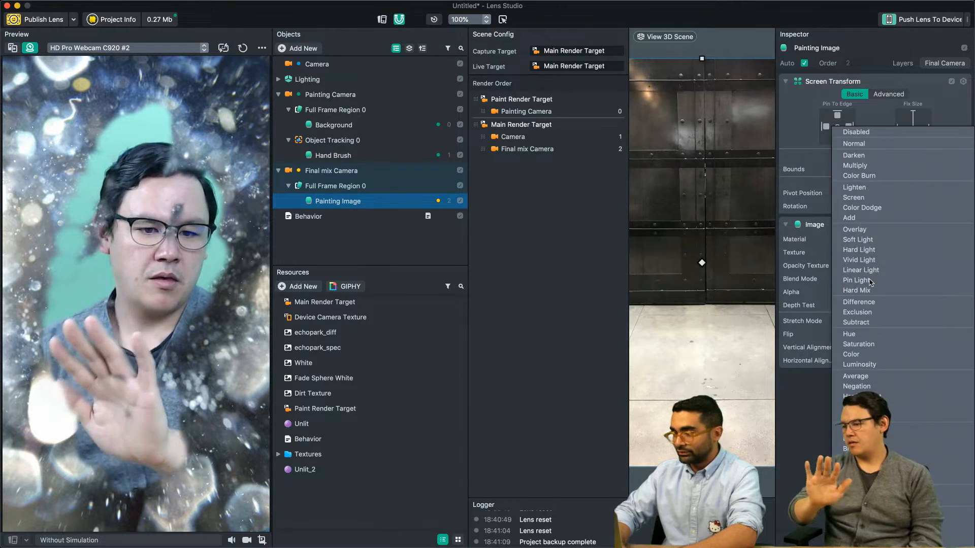
pyautogui.click(871, 198)
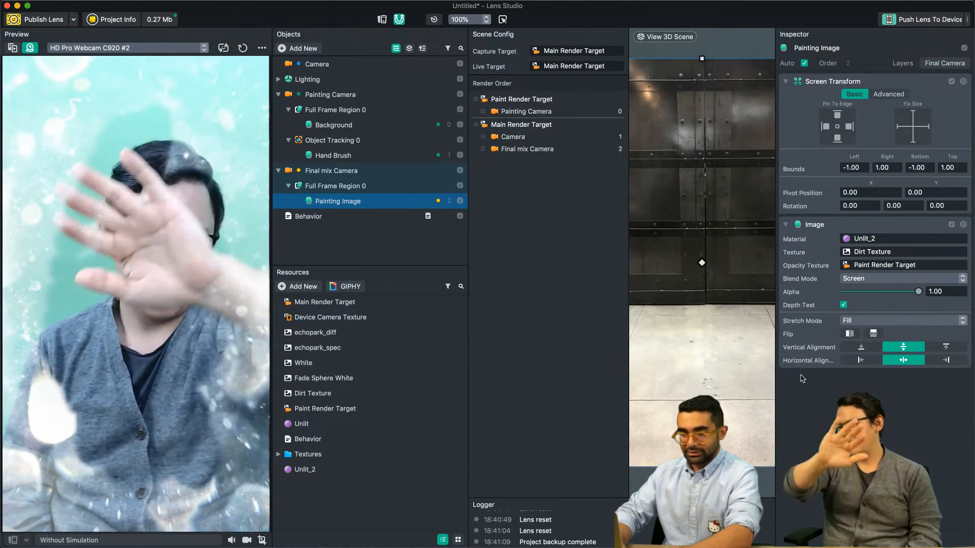
pyautogui.click(893, 278)
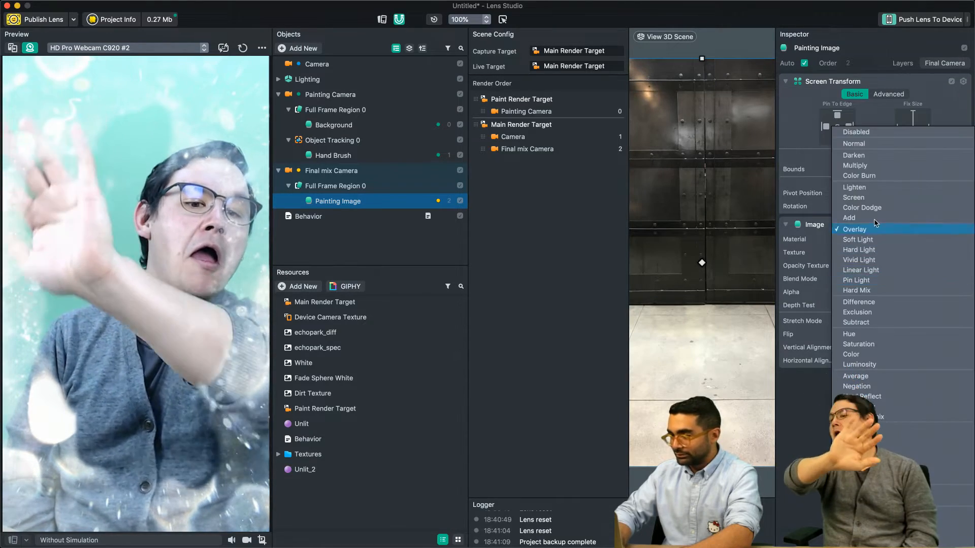
pyautogui.click(857, 166)
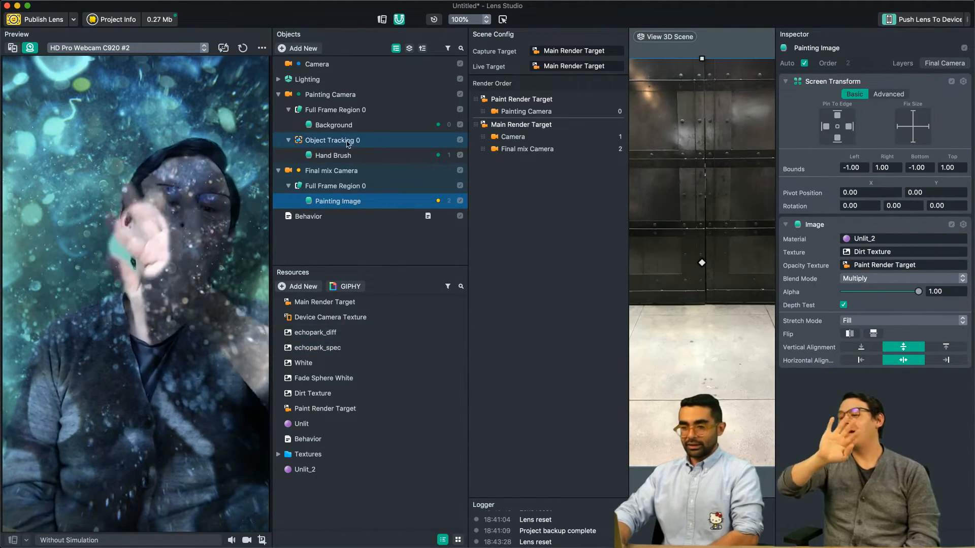
# - Enlarge the Hand Brush and recenter it over the palm, with bounds of about -0.91 to 0.39 horizontally and -1.16 to 0.34 vertically
pyautogui.click(335, 155)
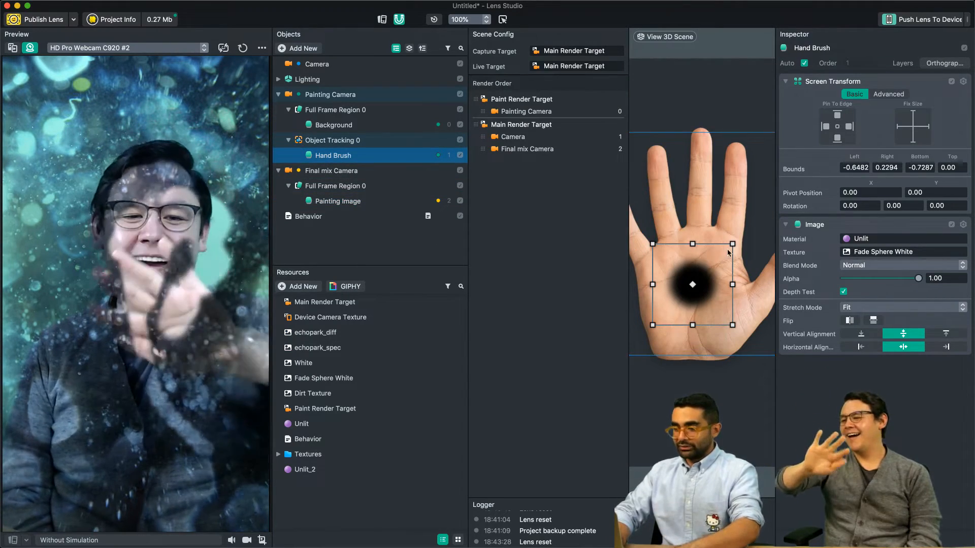
pyautogui.moveTo(730, 244); pyautogui.dragTo(771, 158)
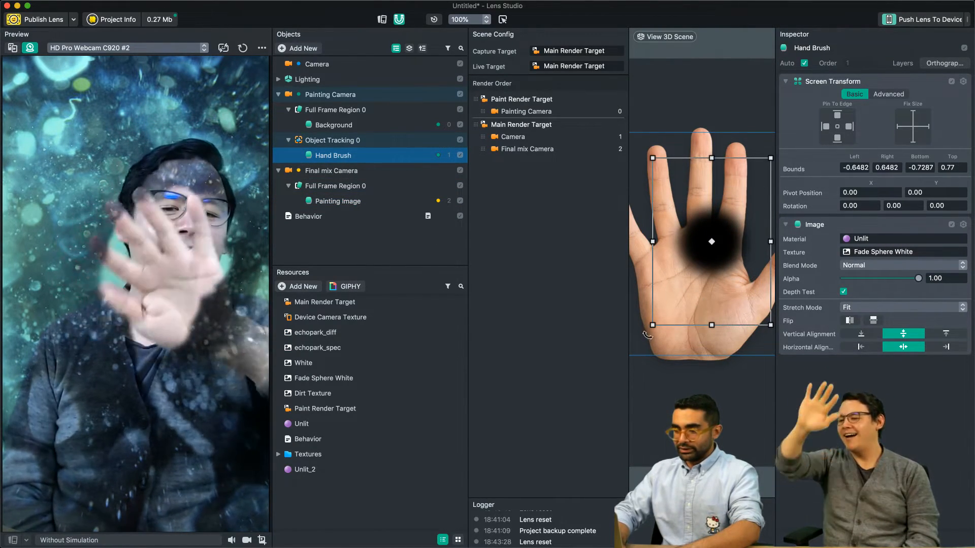
pyautogui.moveTo(656, 321); pyautogui.dragTo(618, 386)
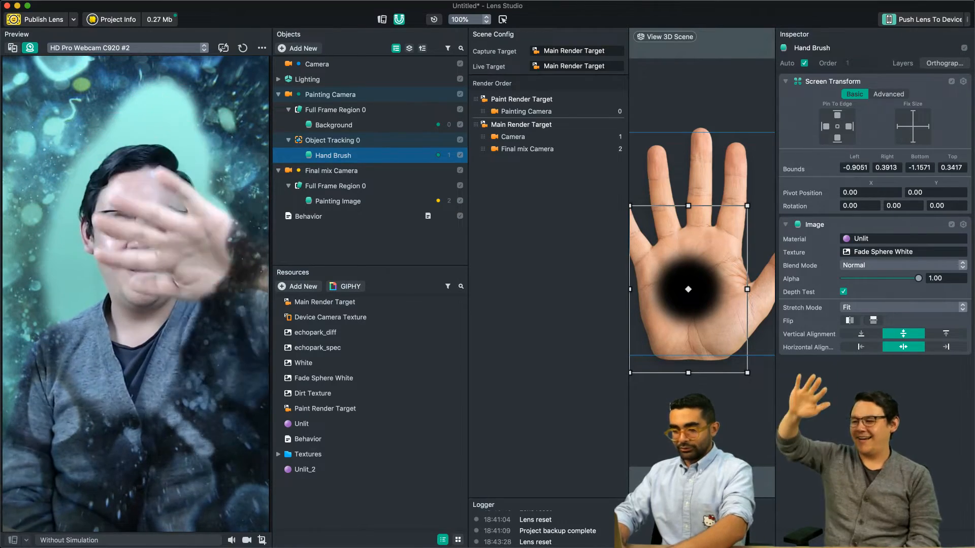
# - Set the Hand Brush's alpha to 0.05 and make Paint Render Target the capture target to preview the paint layer
pyautogui.click(847, 278)
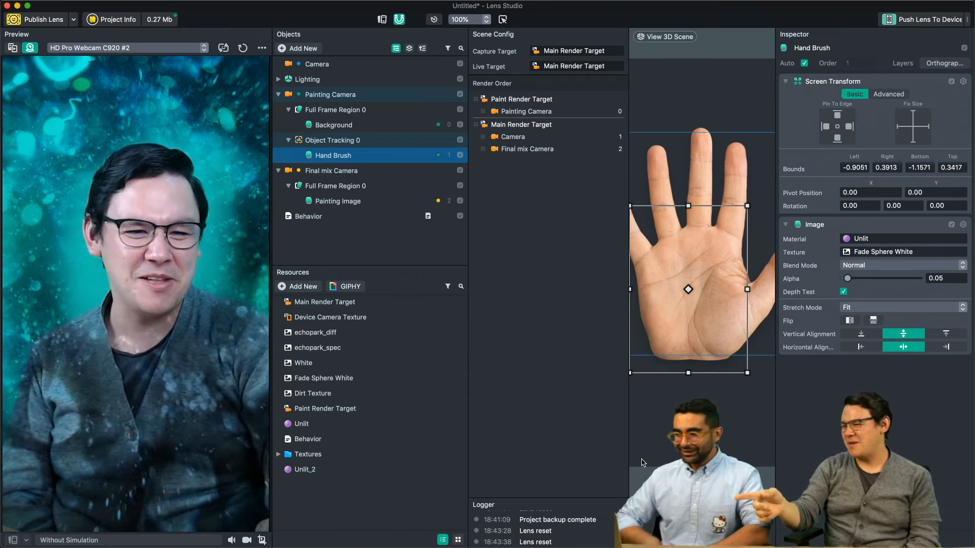
pyautogui.click(322, 408)
pyautogui.moveTo(562, 60); pyautogui.dragTo(563, 52)
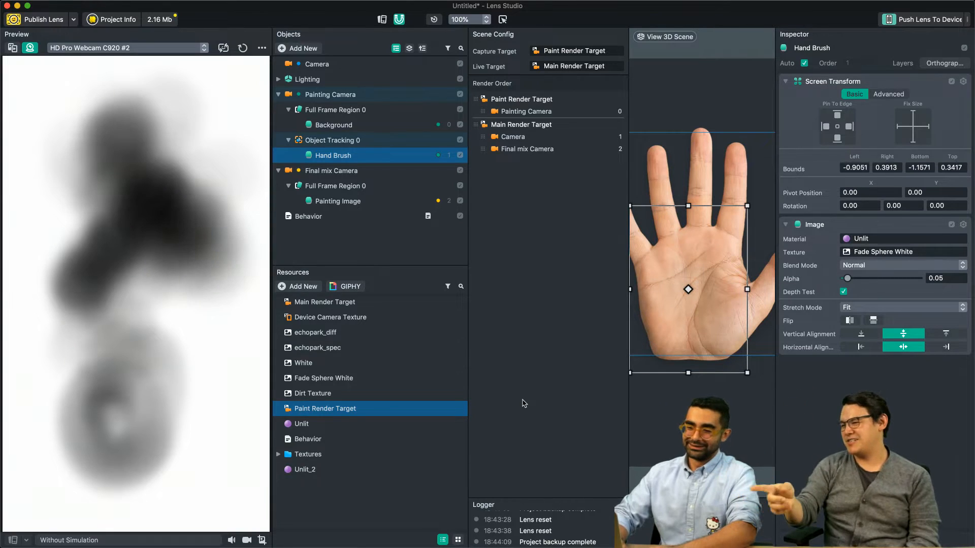
# - Restore Main Render Target as the capture target and set the Hand Brush's alpha to 1.00
pyautogui.click(330, 304)
pyautogui.moveTo(457, 256); pyautogui.dragTo(568, 53)
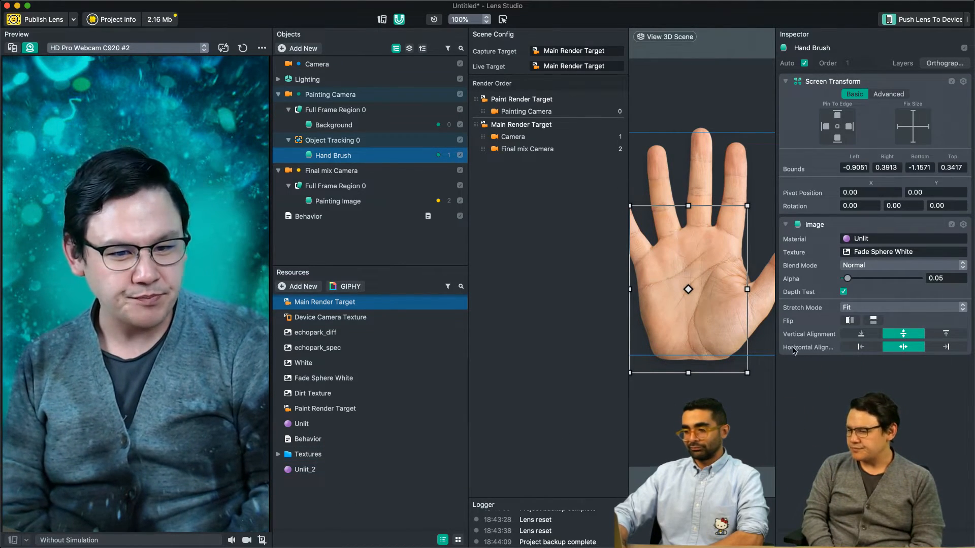
pyautogui.moveTo(858, 283); pyautogui.dragTo(918, 279)
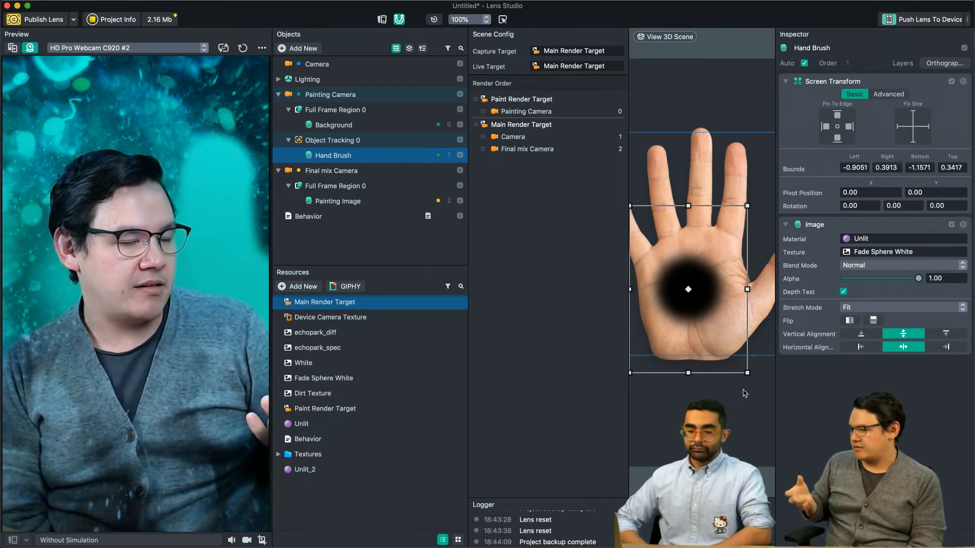
# - Create a new Unlit material, assign it to the Painting Camera's Background image, and use White as its texture
pyautogui.click(347, 409)
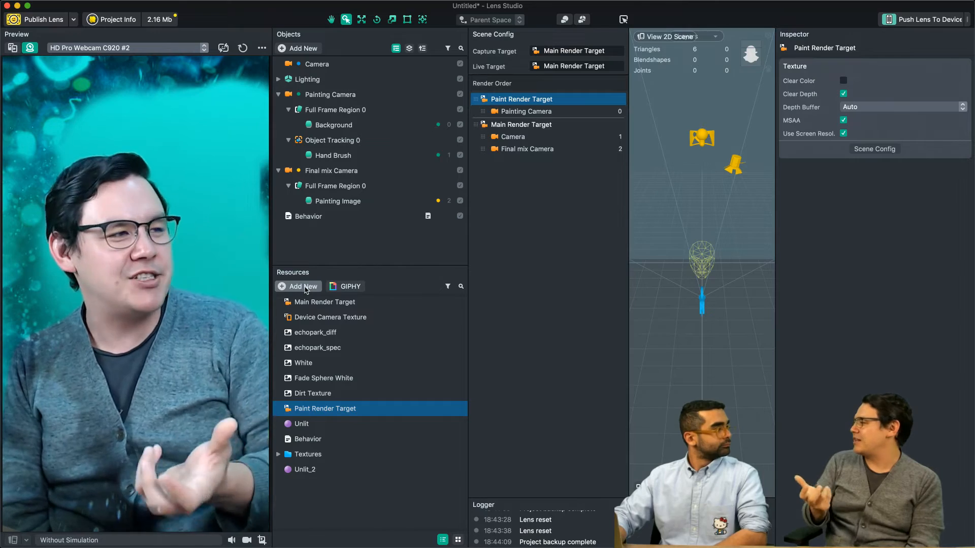
pyautogui.click(327, 125)
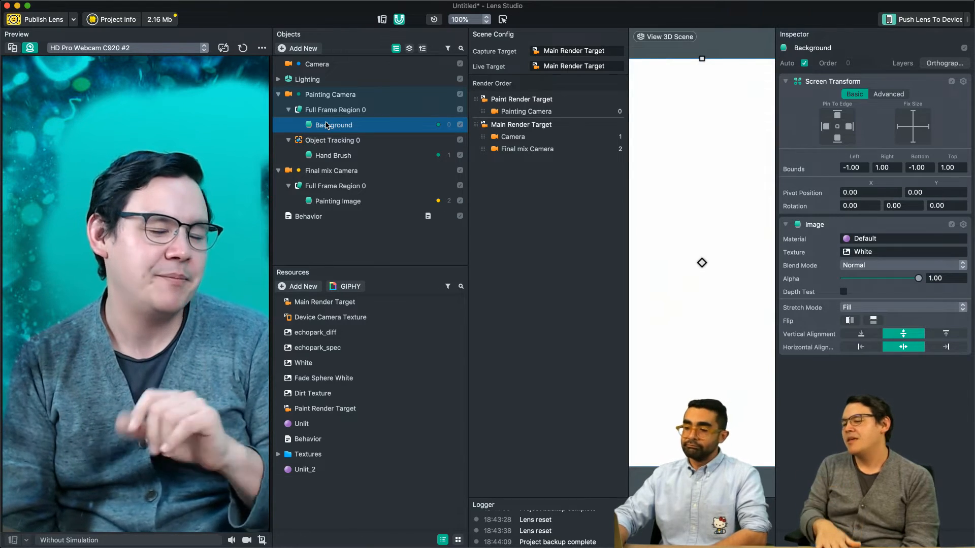
pyautogui.click(300, 286)
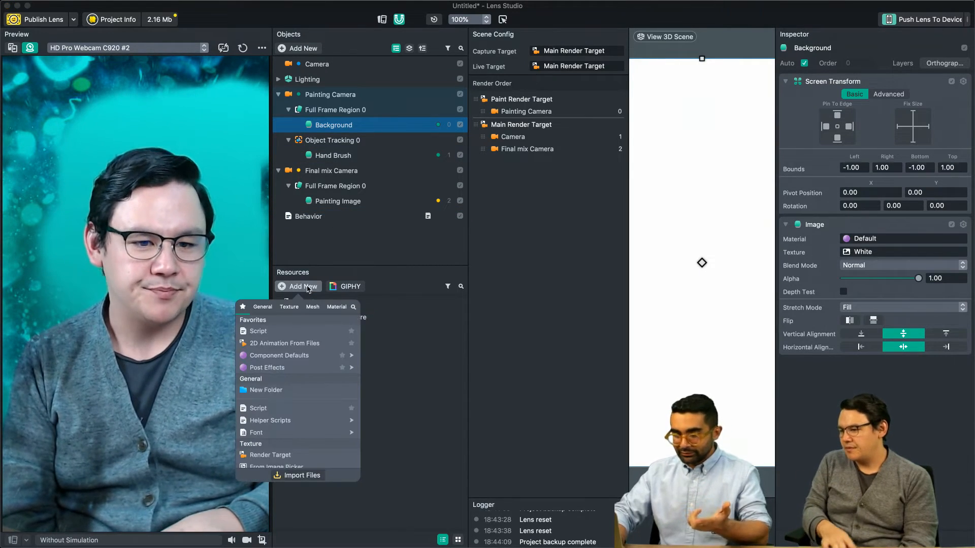
pyautogui.write('un')
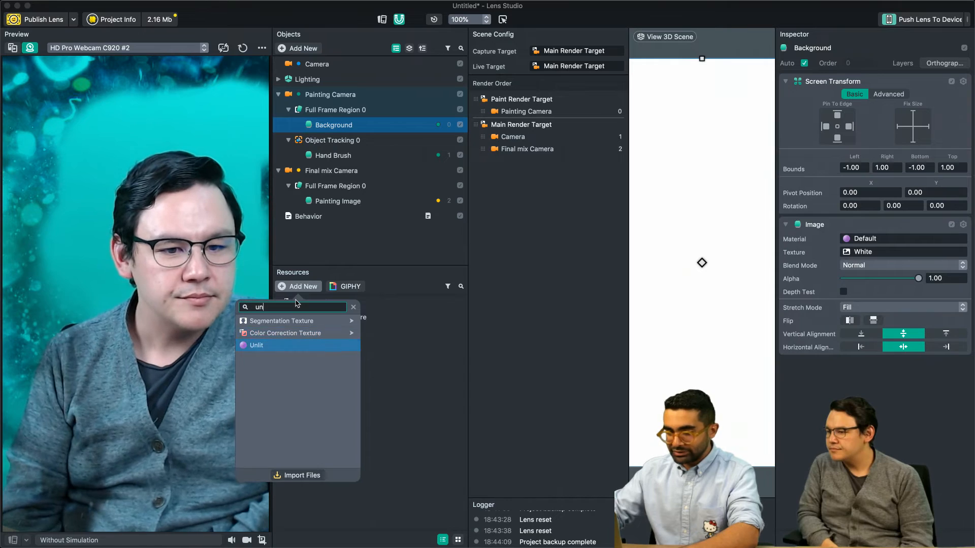
pyautogui.click(299, 345)
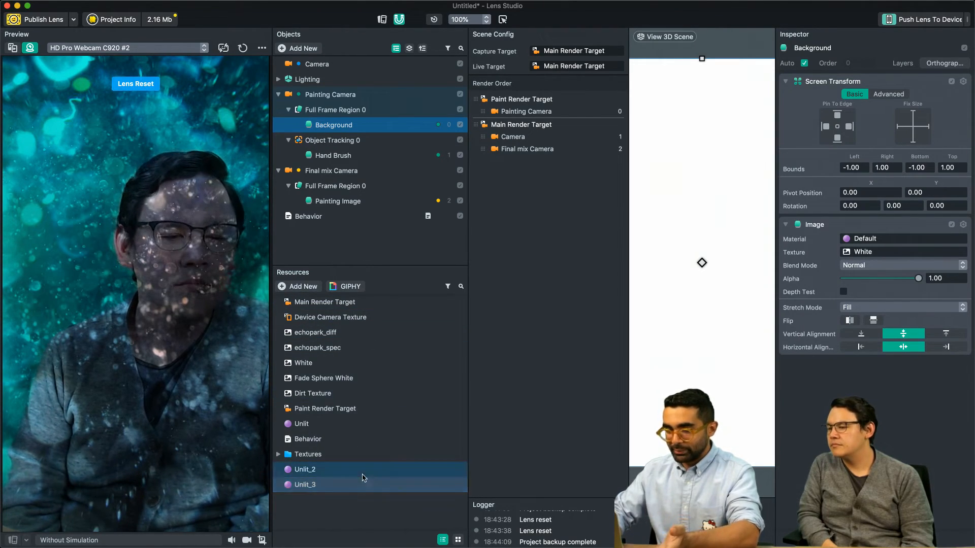
pyautogui.moveTo(304, 487); pyautogui.dragTo(871, 238)
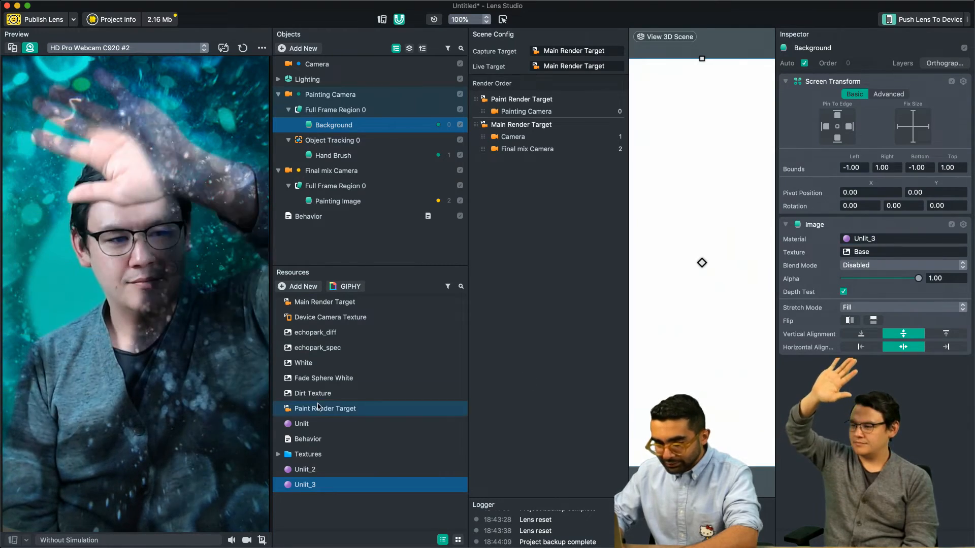
pyautogui.moveTo(311, 365); pyautogui.dragTo(874, 252)
# - Set the base color of the Background's new Unlit material to black
pyautogui.click(305, 484)
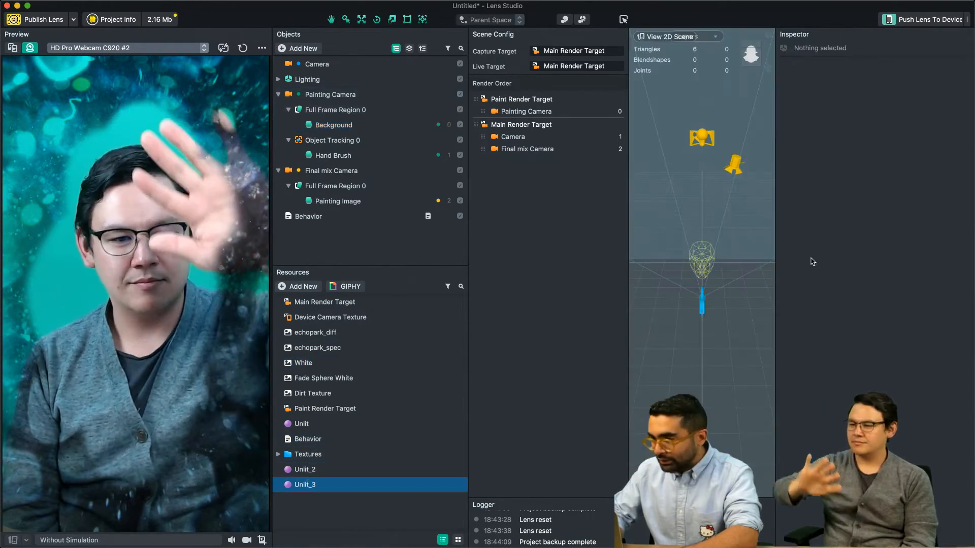
pyautogui.click(891, 234)
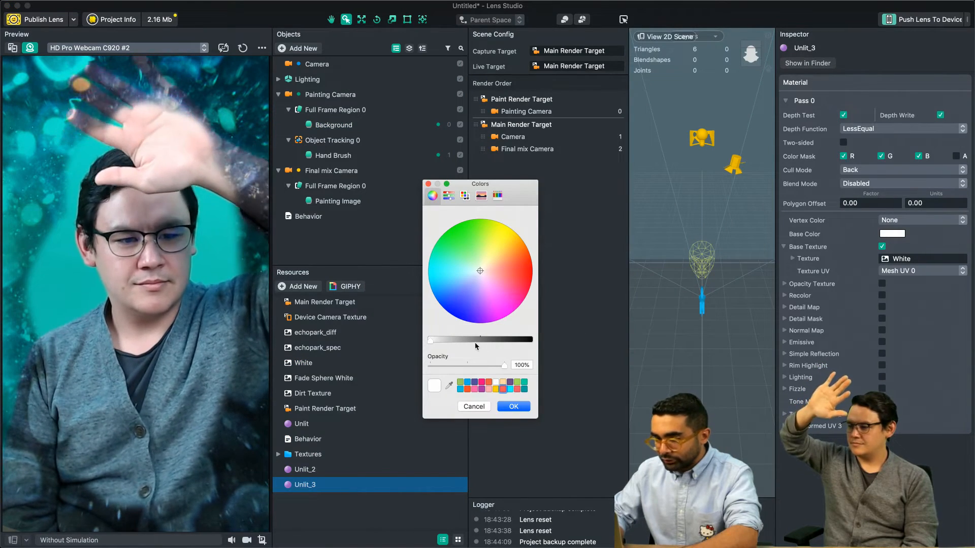
pyautogui.moveTo(474, 340); pyautogui.dragTo(530, 340)
pyautogui.click(514, 406)
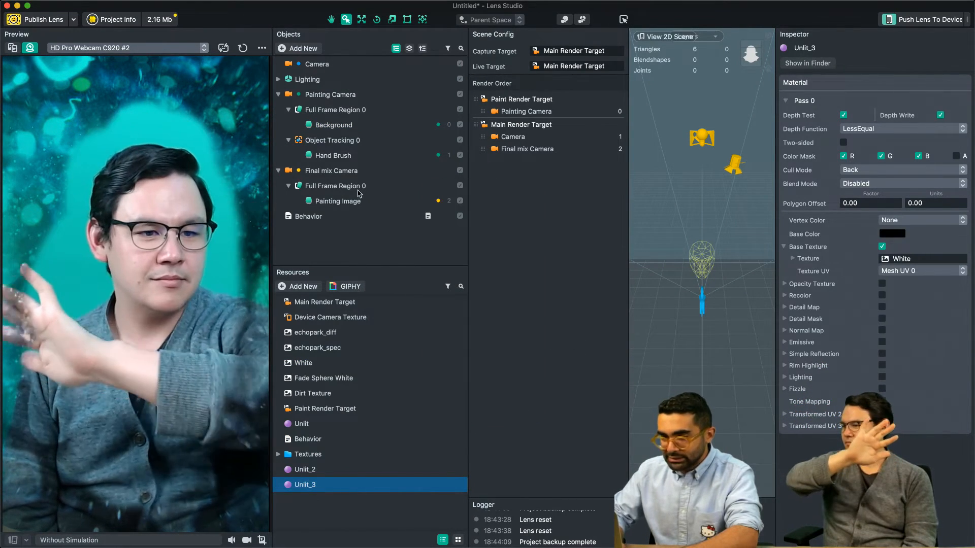
# - Set the base color of the Hand Brush's Unlit material to white and reset the lens preview
pyautogui.click(333, 155)
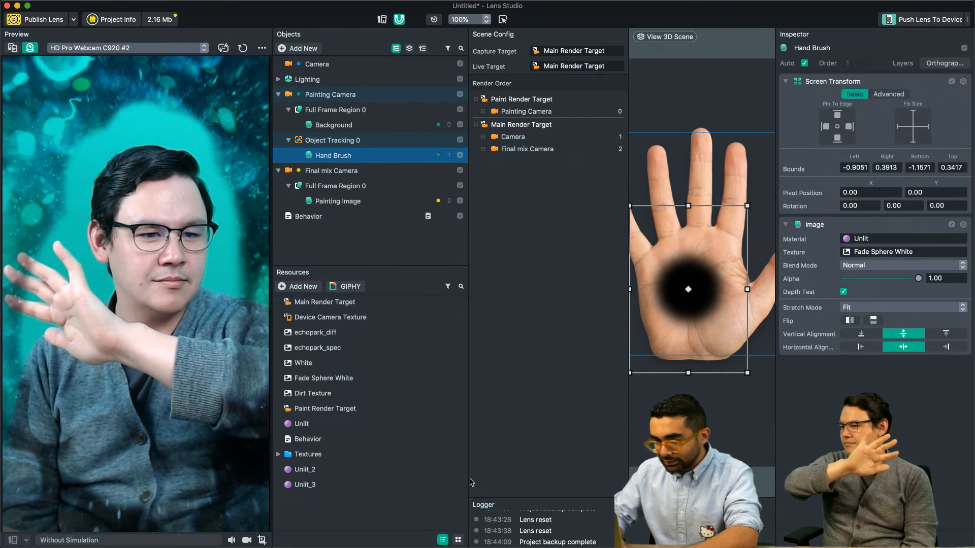
pyautogui.click(318, 424)
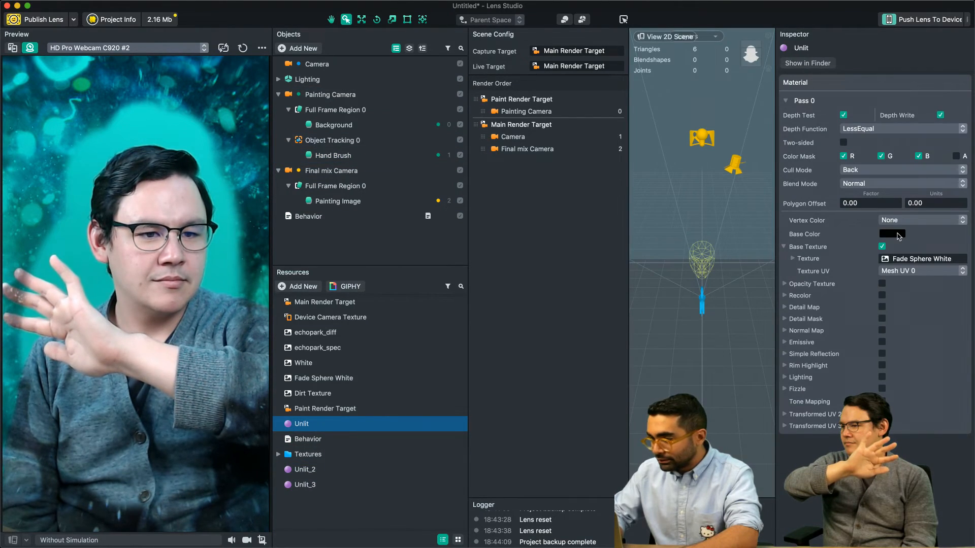
pyautogui.click(892, 234)
pyautogui.moveTo(478, 339); pyautogui.dragTo(429, 339)
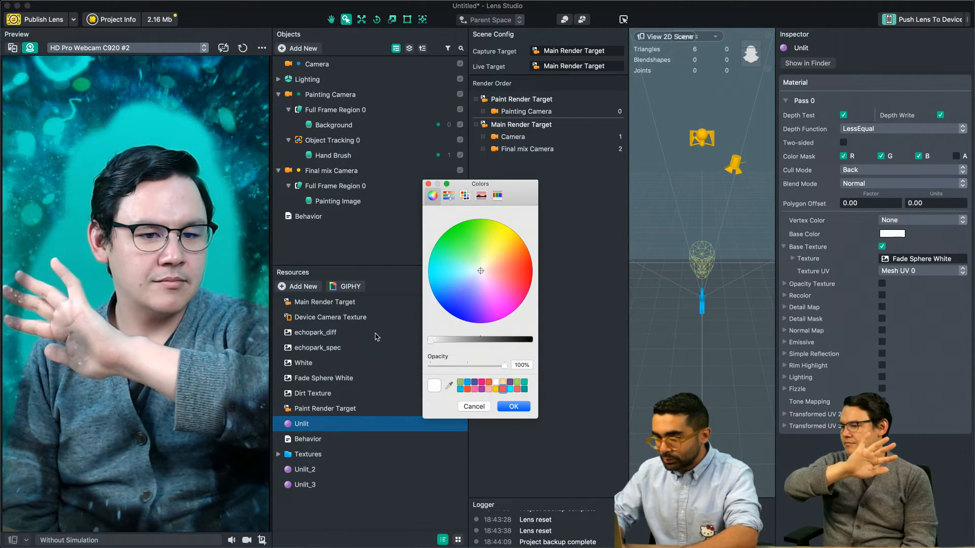
pyautogui.click(514, 407)
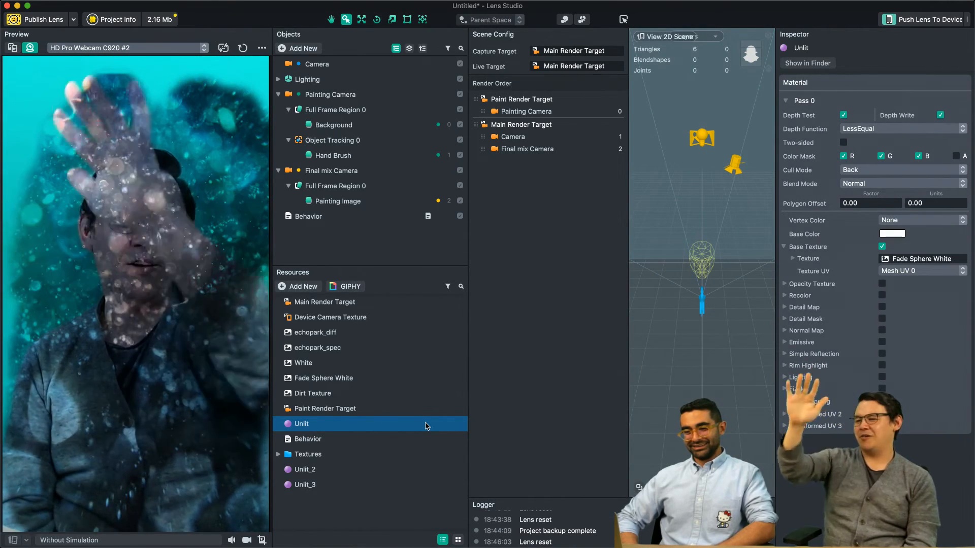
pyautogui.press('super+r')
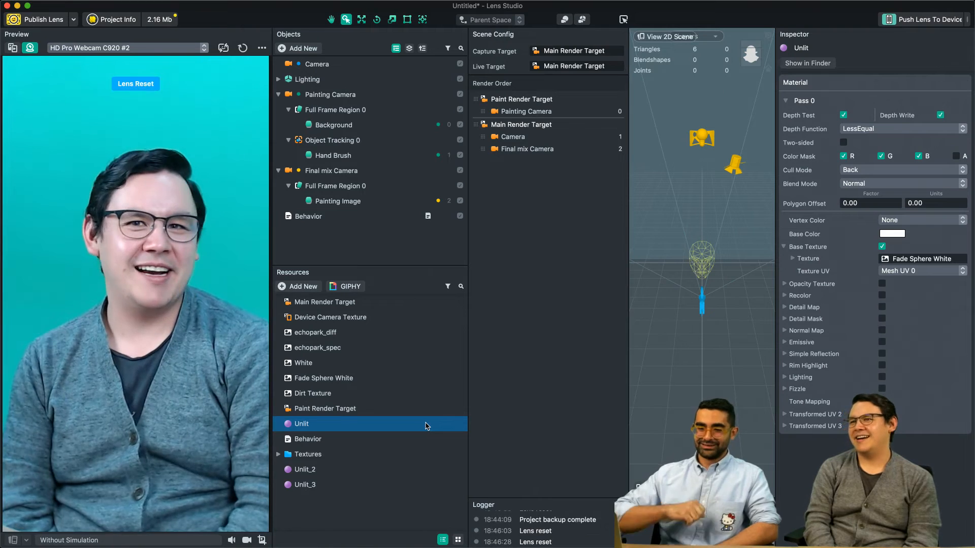